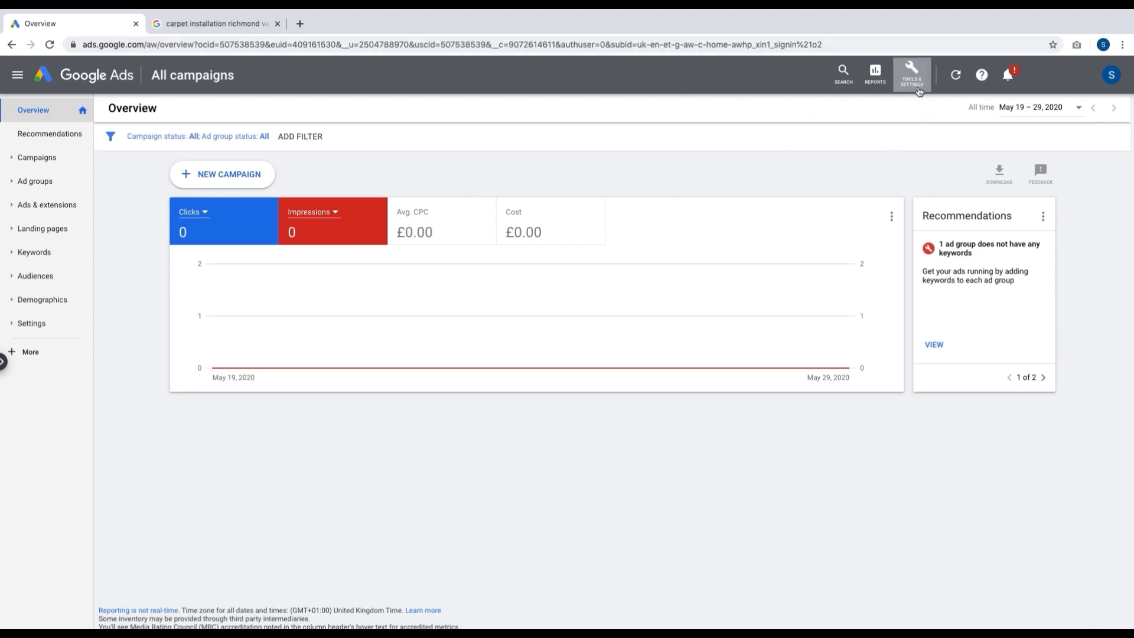
Step: Open Keyword Planner and get new keyword ideas for "yoga mat", with English and United States as language and location
click(915, 86)
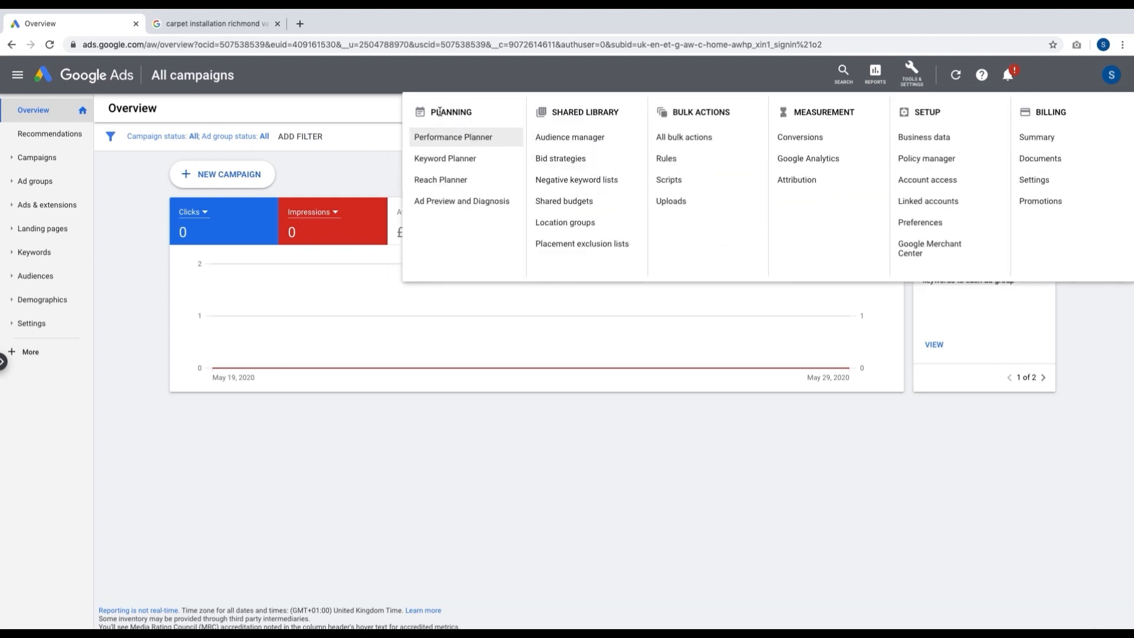
click(467, 163)
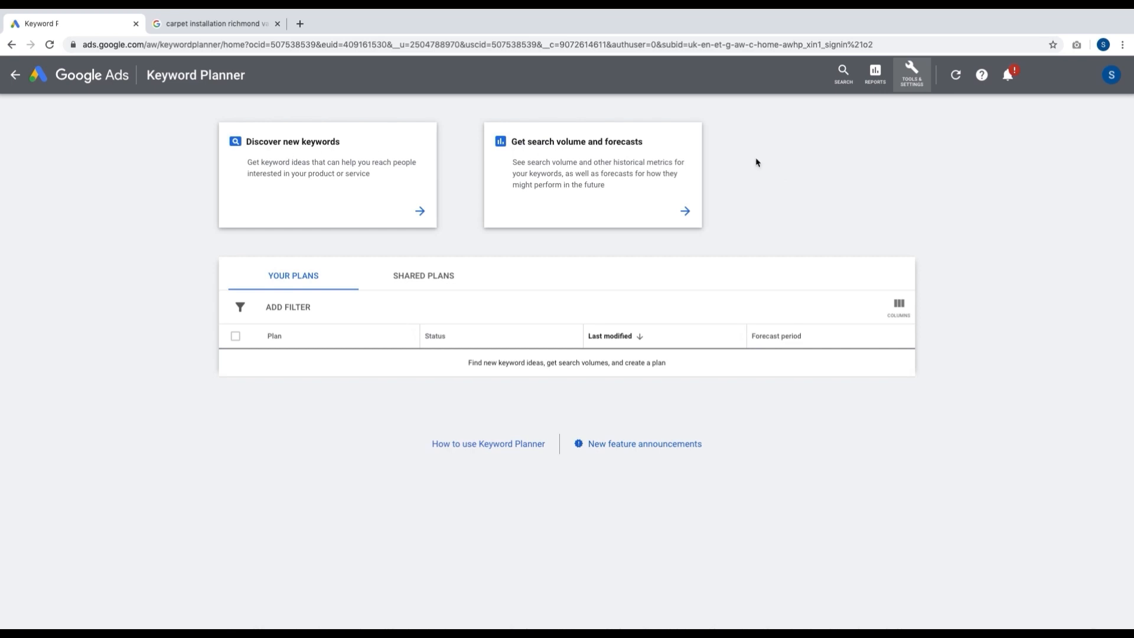
click(394, 179)
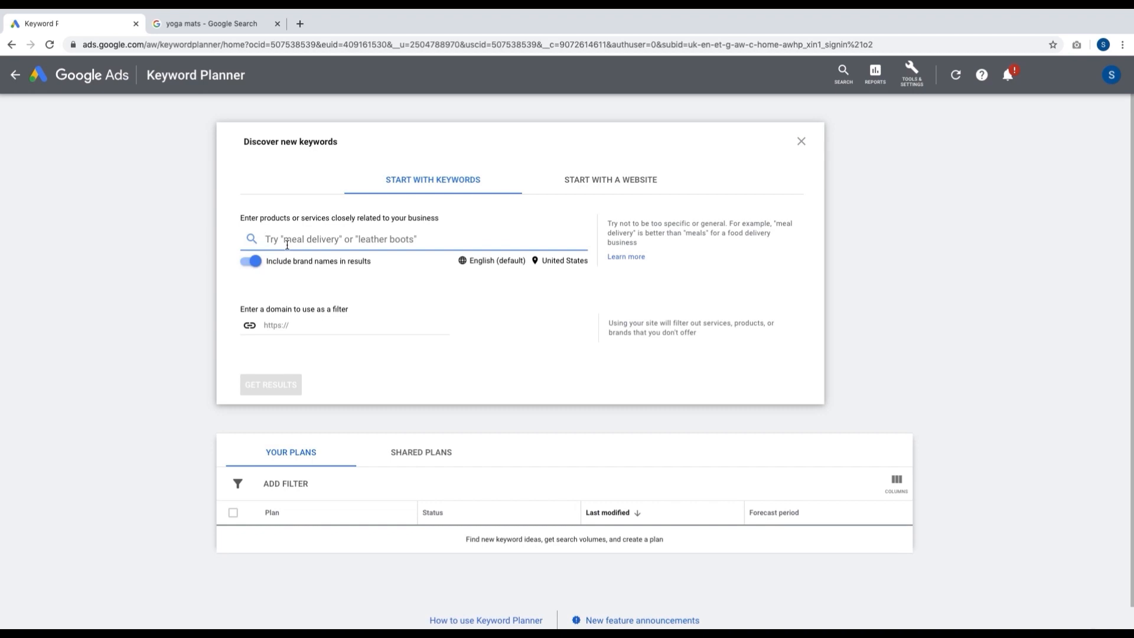
text(yoga m)
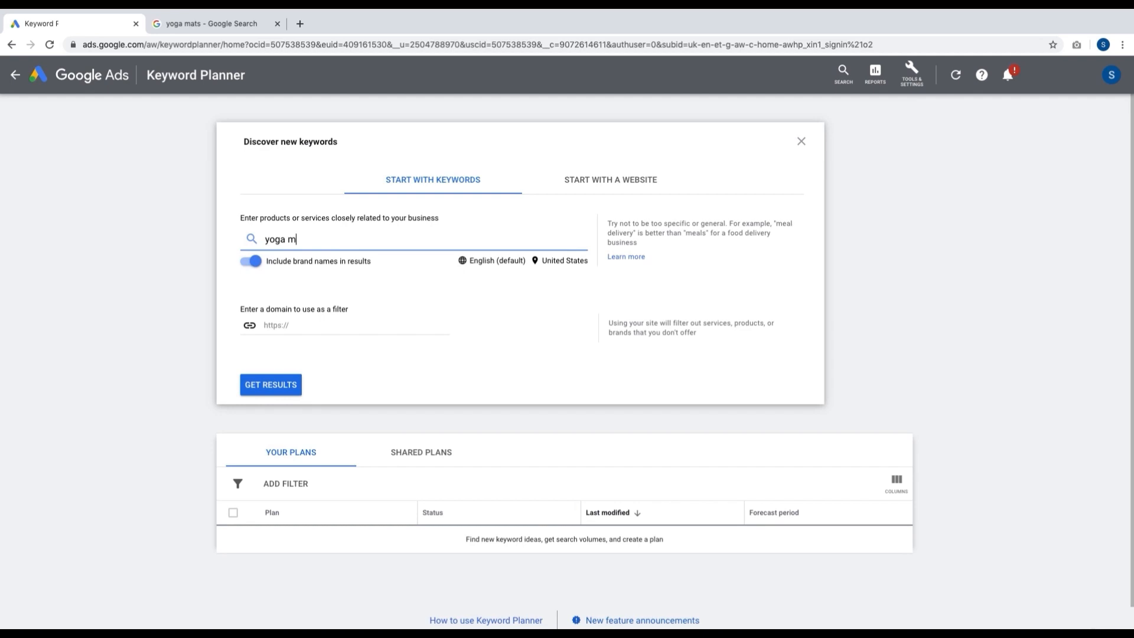
text(at)
click(287, 389)
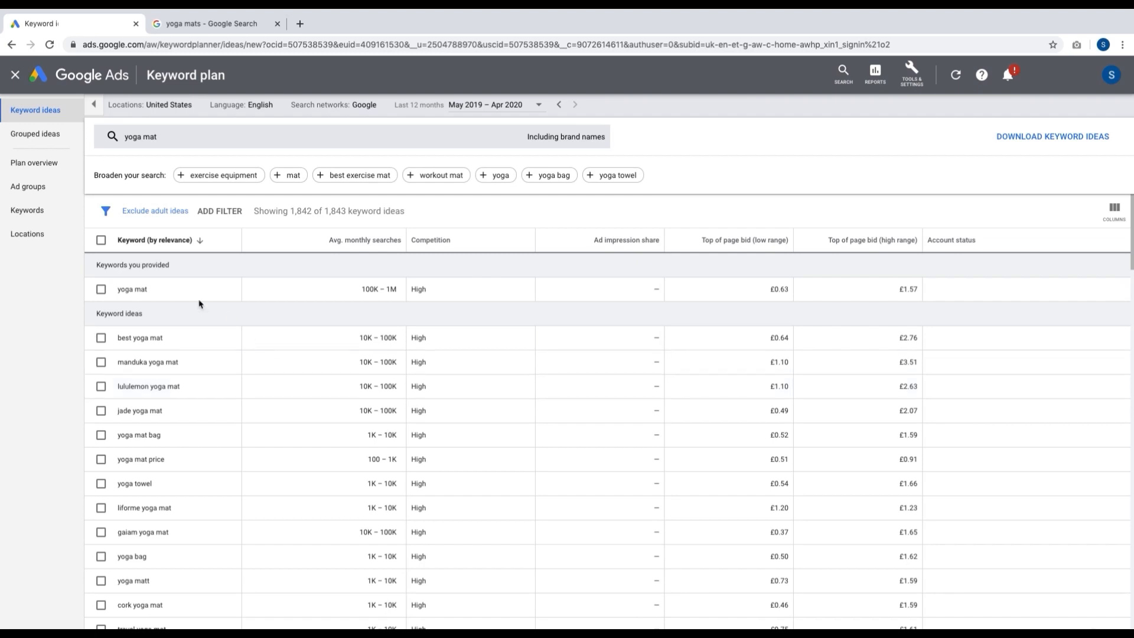
Step: Examine the keyword ideas for yoga mat, including their monthly searches, competition and page bids
drag(120, 288, 151, 291)
triple_click(149, 337)
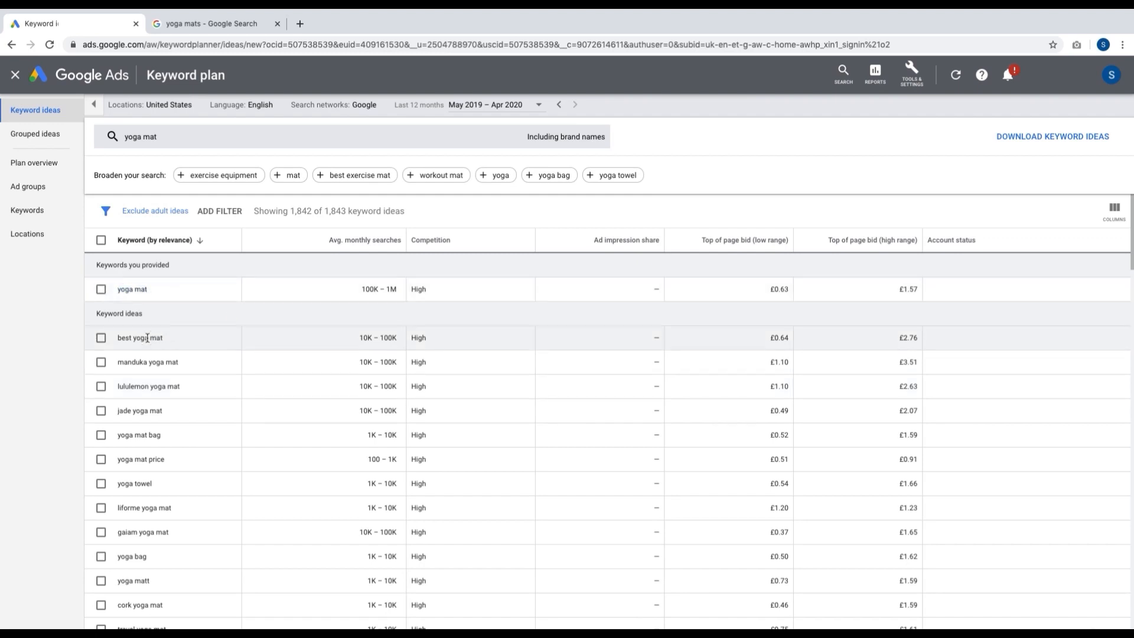
triple_click(152, 363)
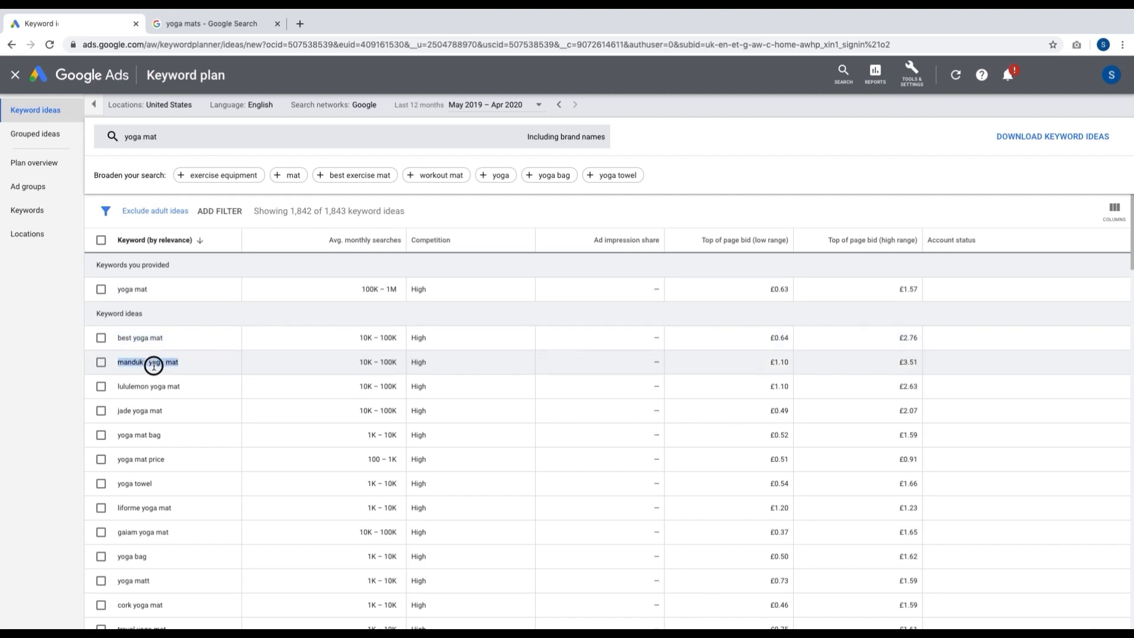
click(146, 411)
triple_click(146, 412)
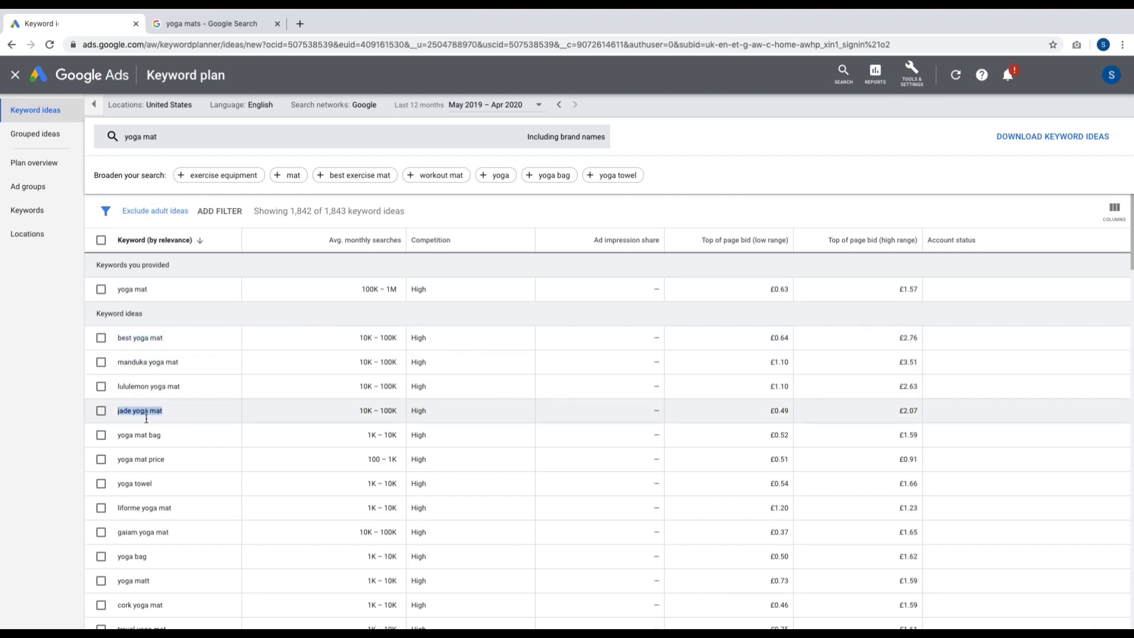
triple_click(136, 556)
triple_click(144, 605)
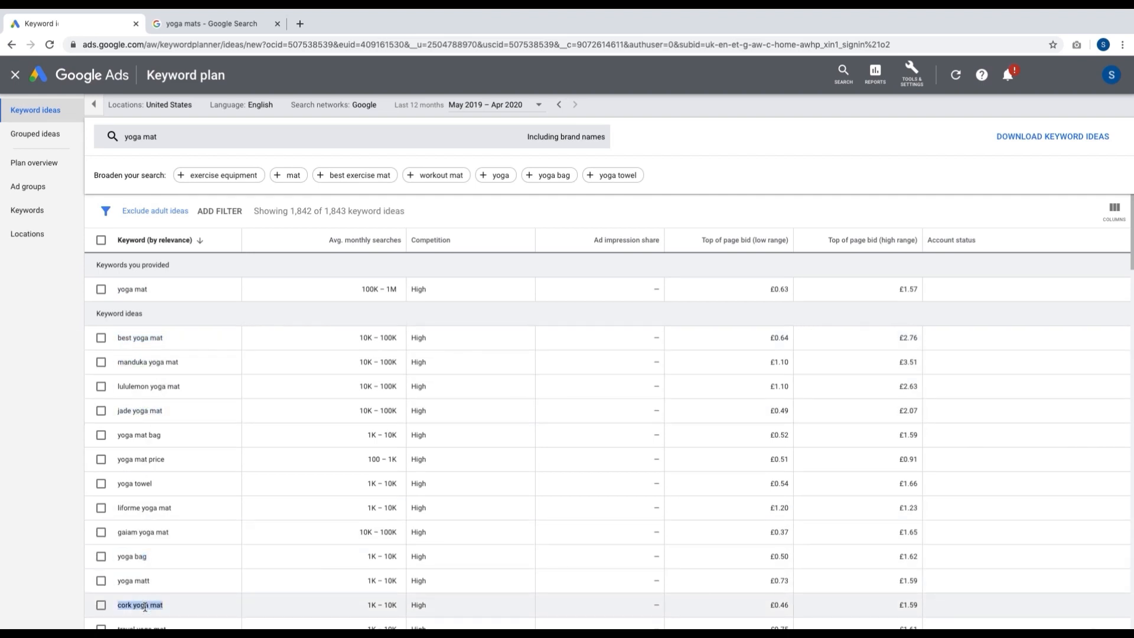
scroll(149, 612, down, 1)
click(143, 614)
triple_click(142, 614)
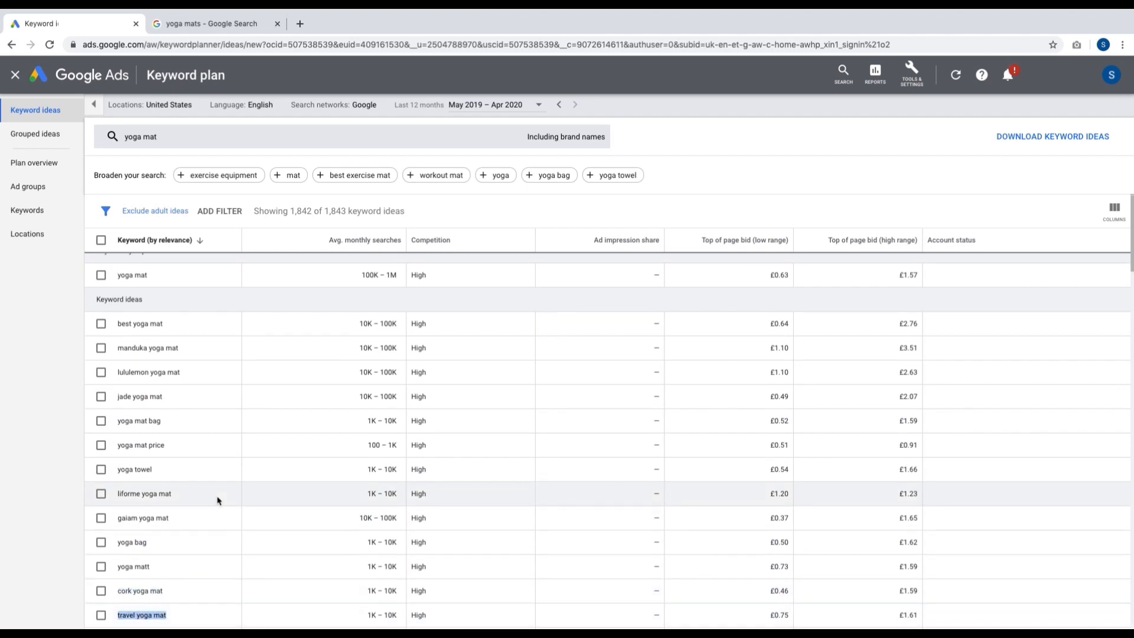
scroll(217, 499, down, 5)
scroll(217, 499, up, 5)
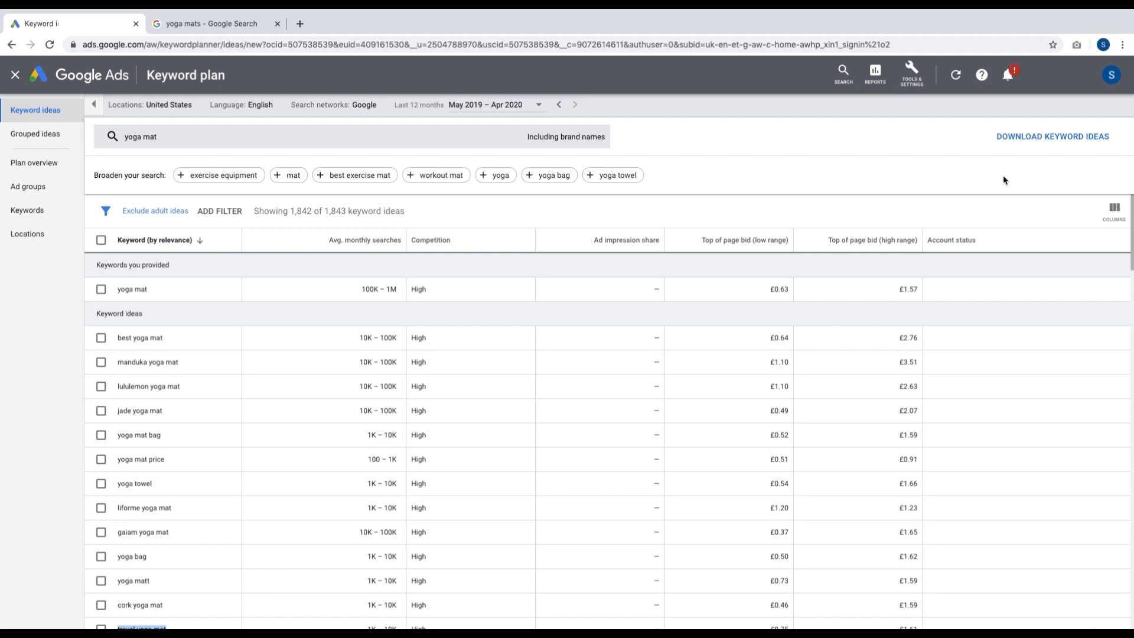
click(953, 167)
scroll(496, 468, down, 3)
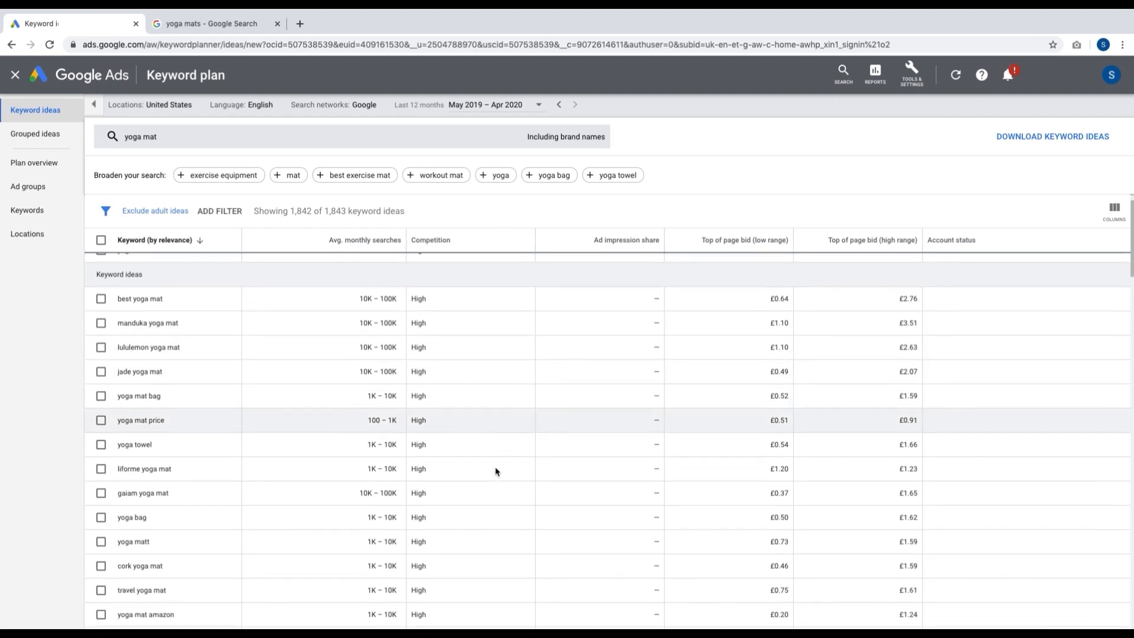
scroll(496, 471, up, 3)
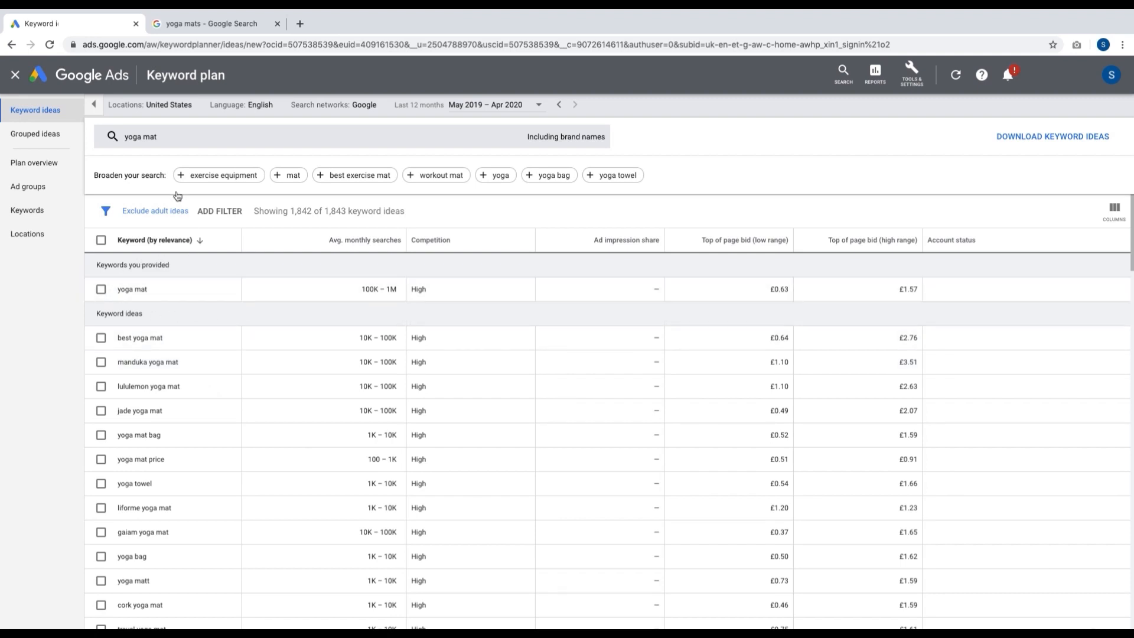
Step: Close the yoga mat results and start a new keyword discovery that uses a website as its source
click(18, 77)
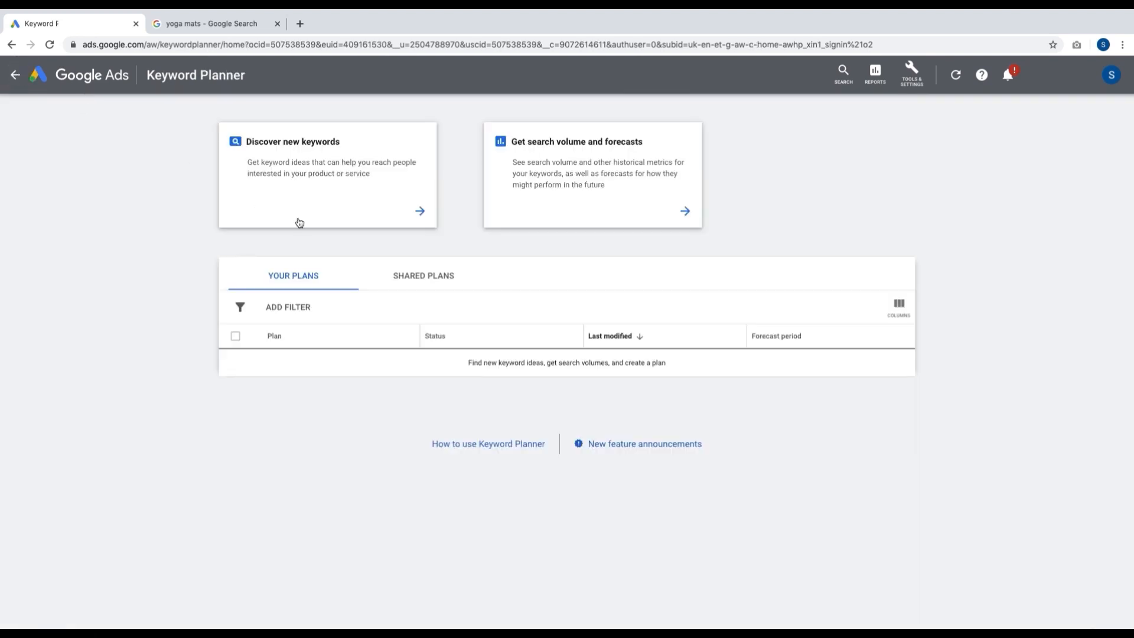
click(306, 168)
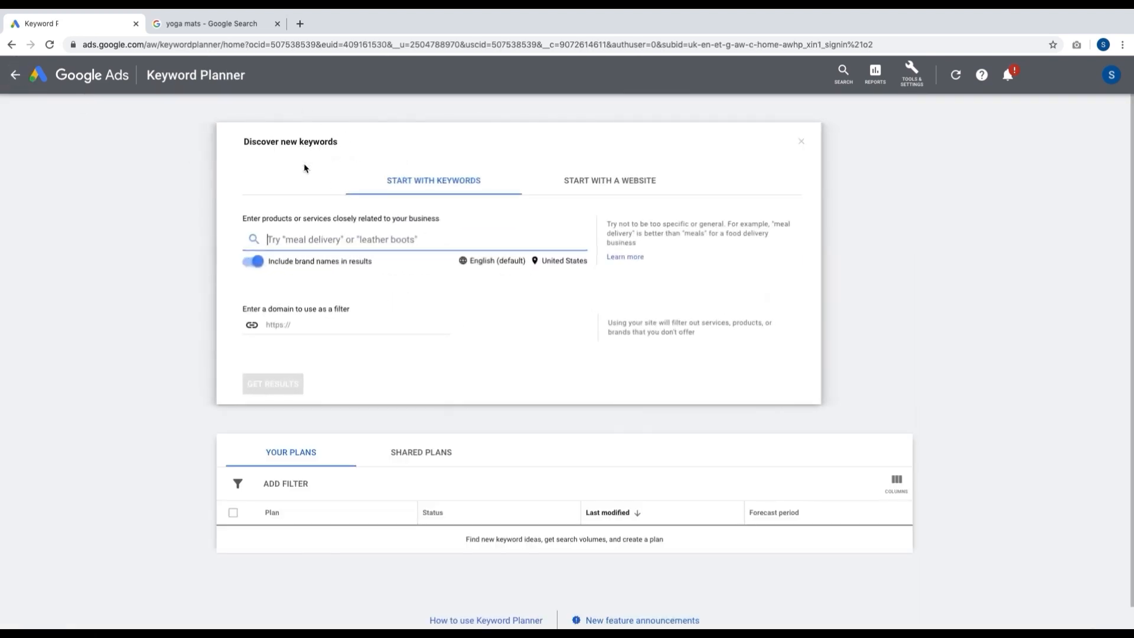
click(636, 195)
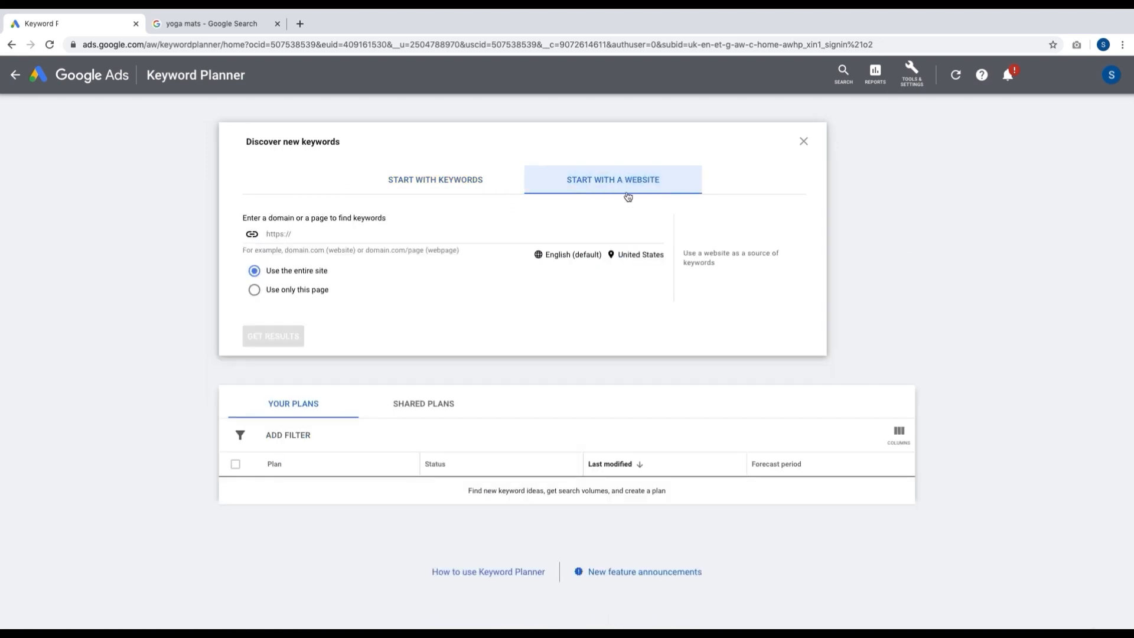
Step: Copy the link address of the organic Yogamatters result from the Google search for yoga mats
click(228, 31)
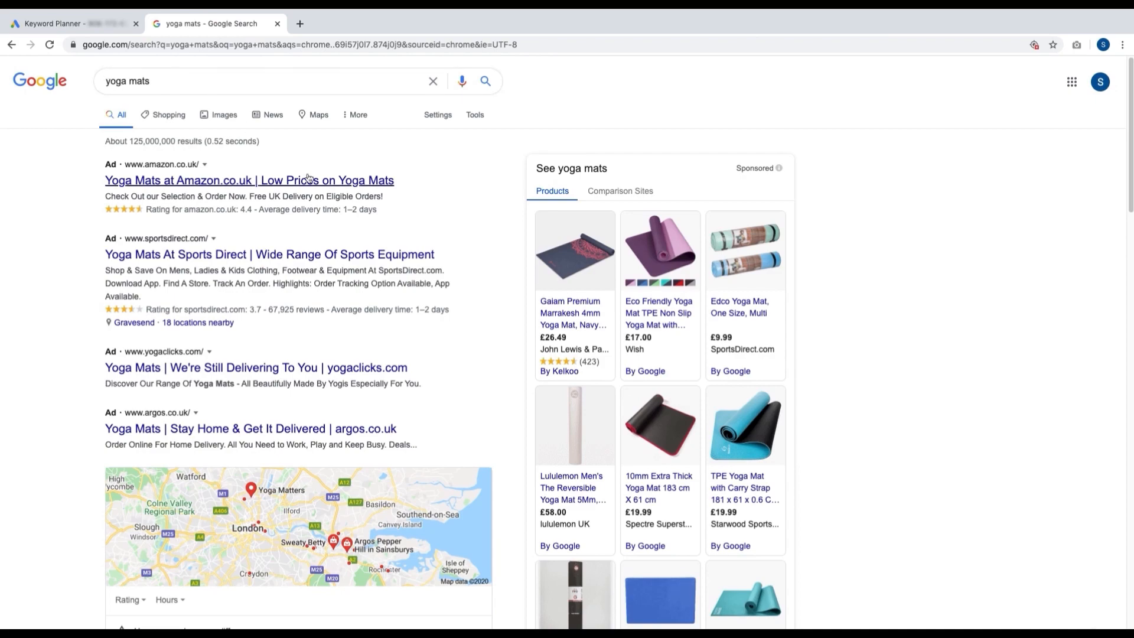
scroll(351, 381, down, 10)
scroll(352, 381, down, 4)
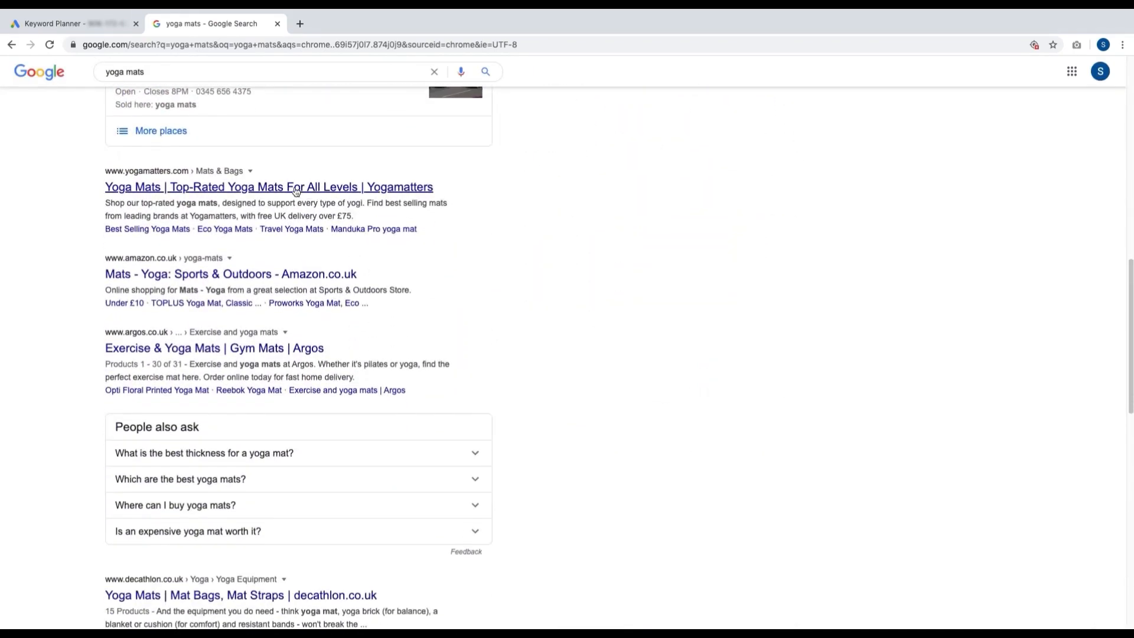
right_click(272, 189)
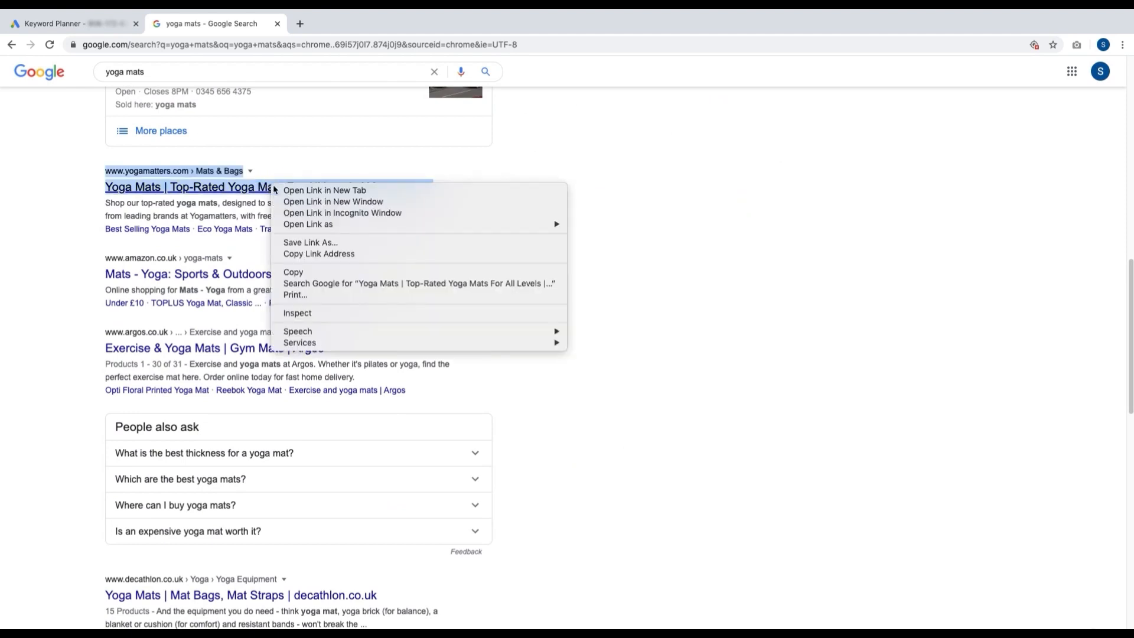
click(323, 253)
click(98, 25)
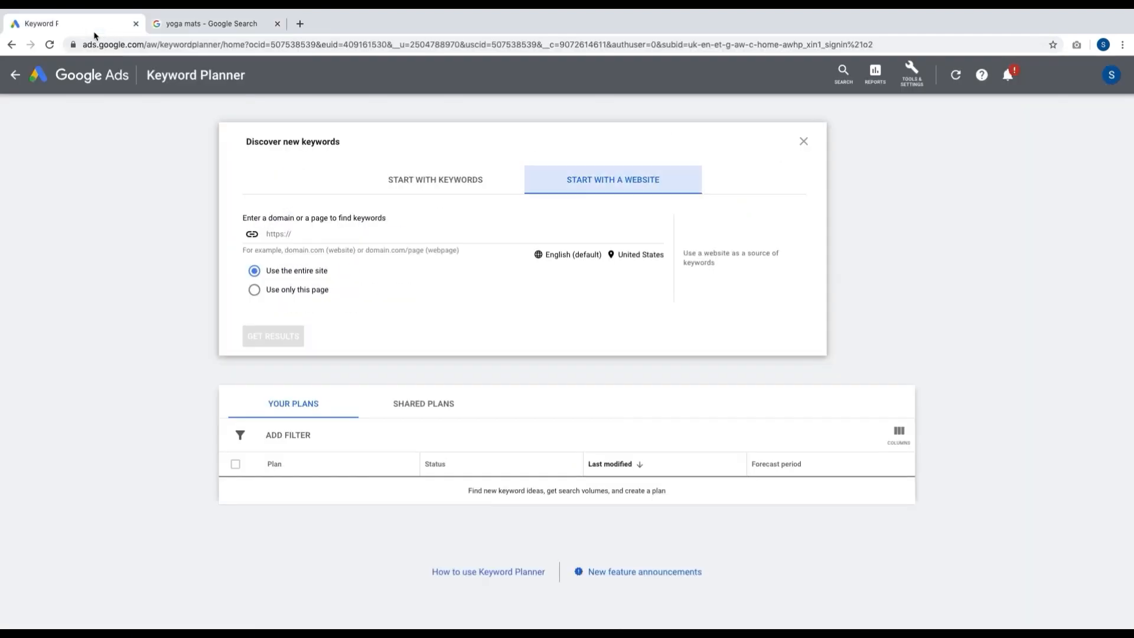
click(323, 236)
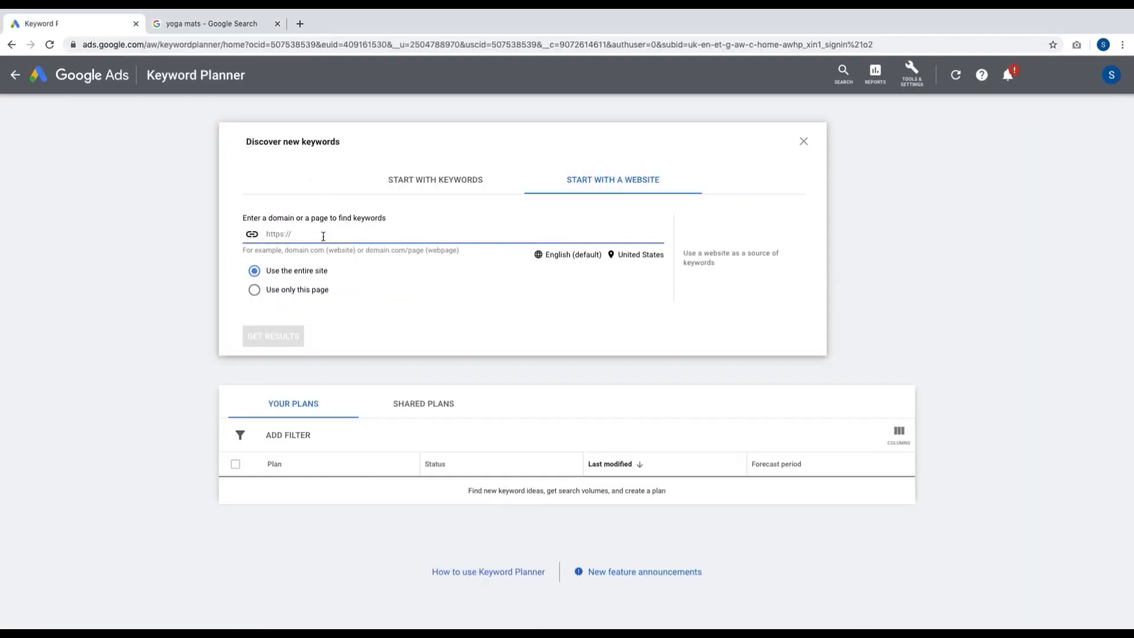
key(super+v)
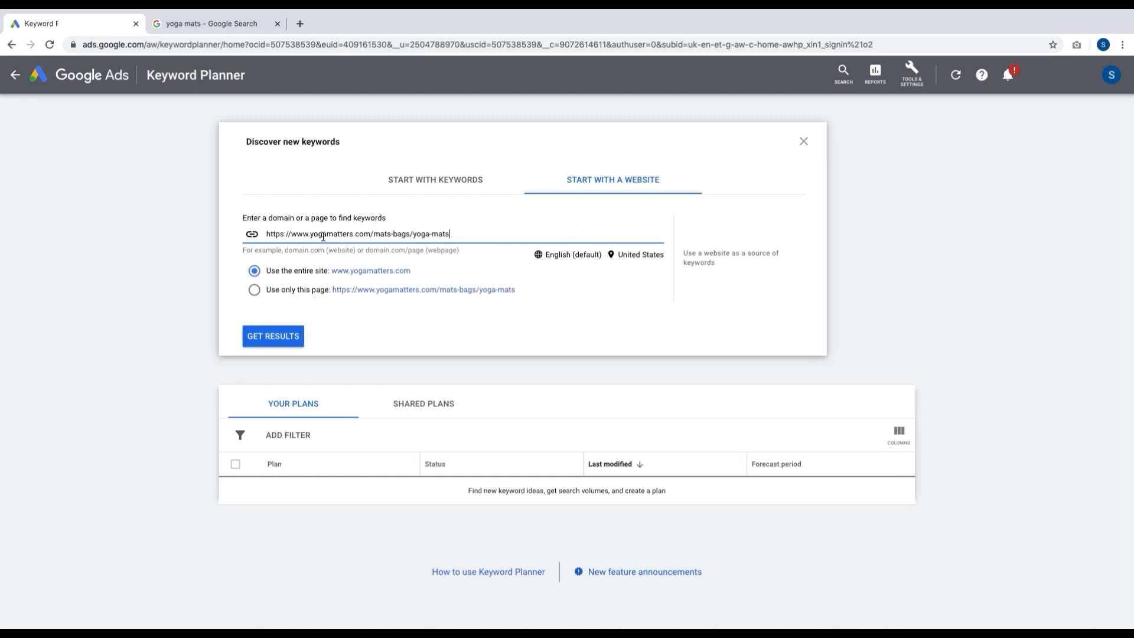
click(280, 296)
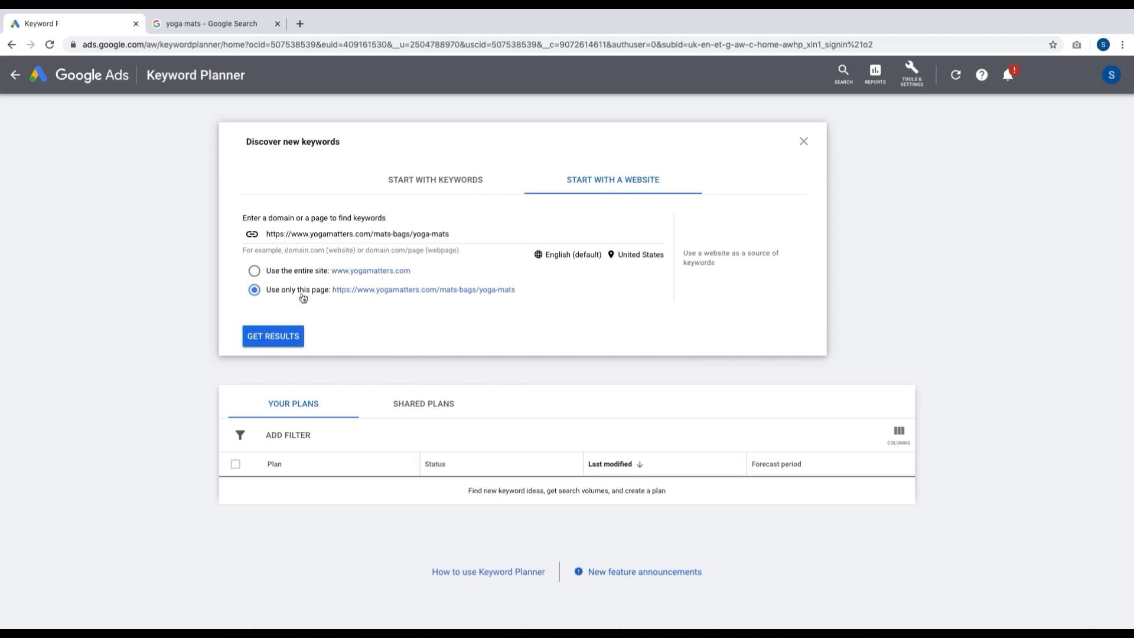
click(272, 337)
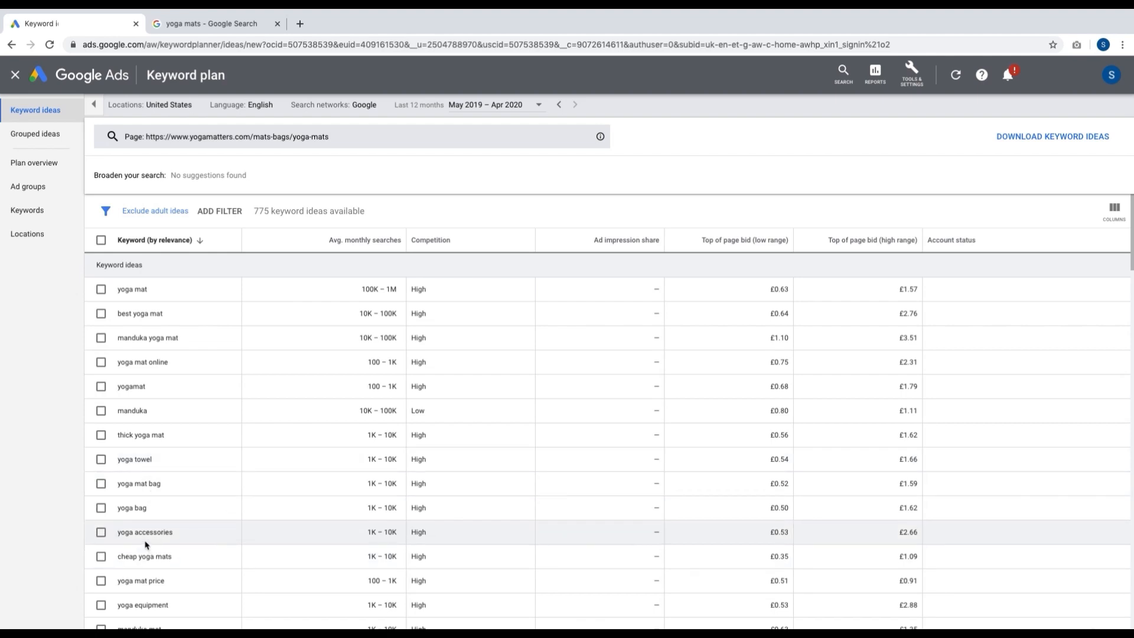
Step: Review the keyword ideas for the Yogamatters page and check the Google results for other competitor pages
scroll(168, 544, down, 1)
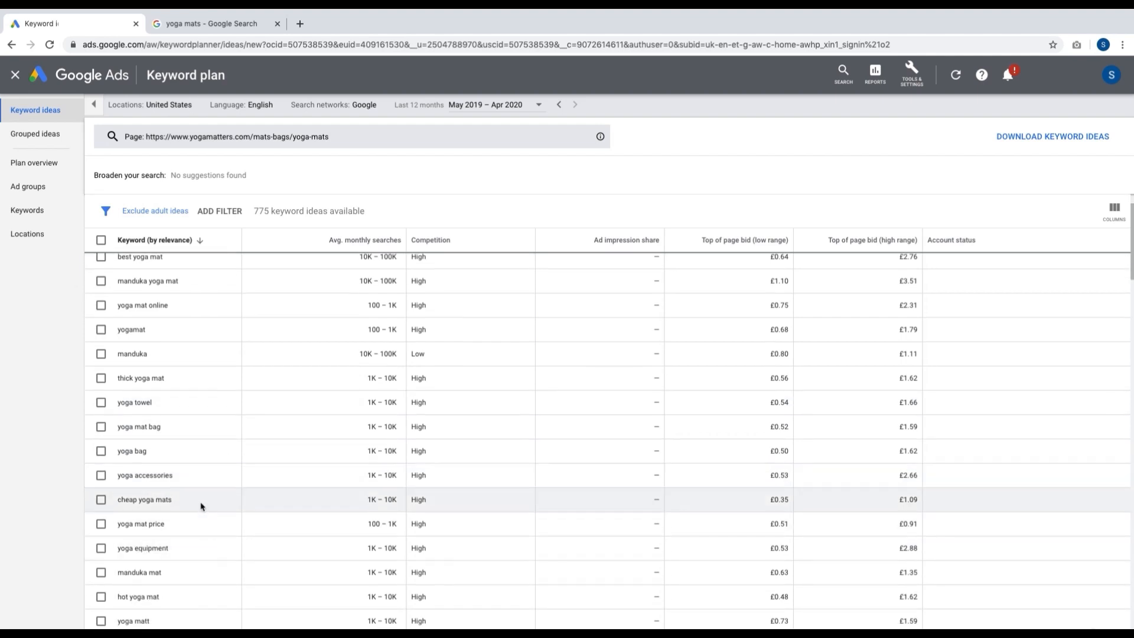
scroll(200, 505, down, 3)
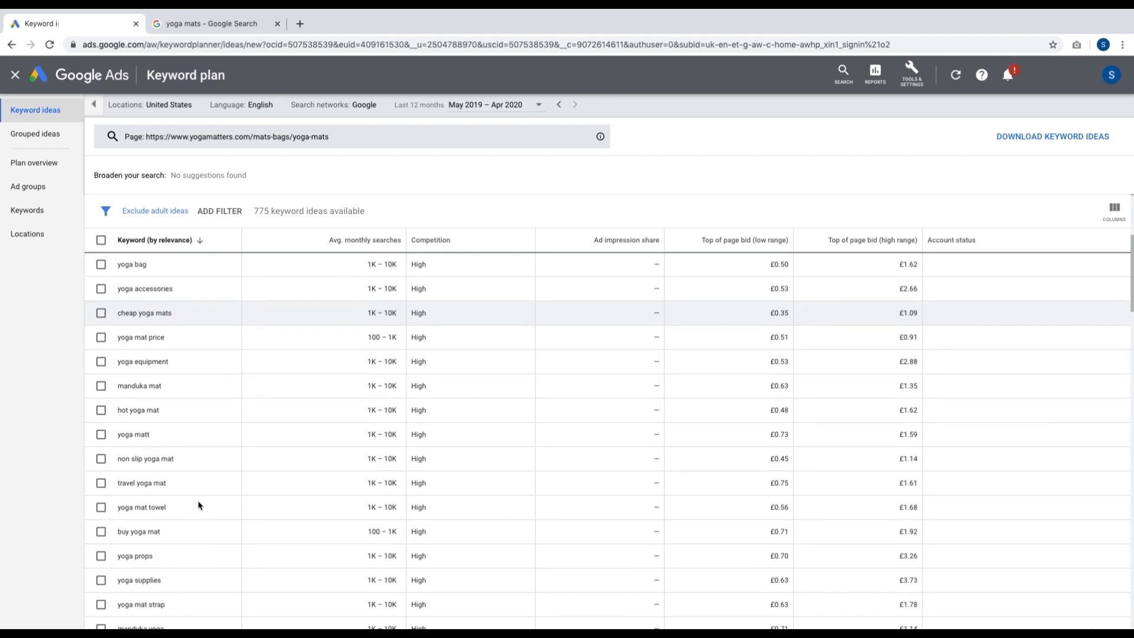
scroll(199, 505, up, 4)
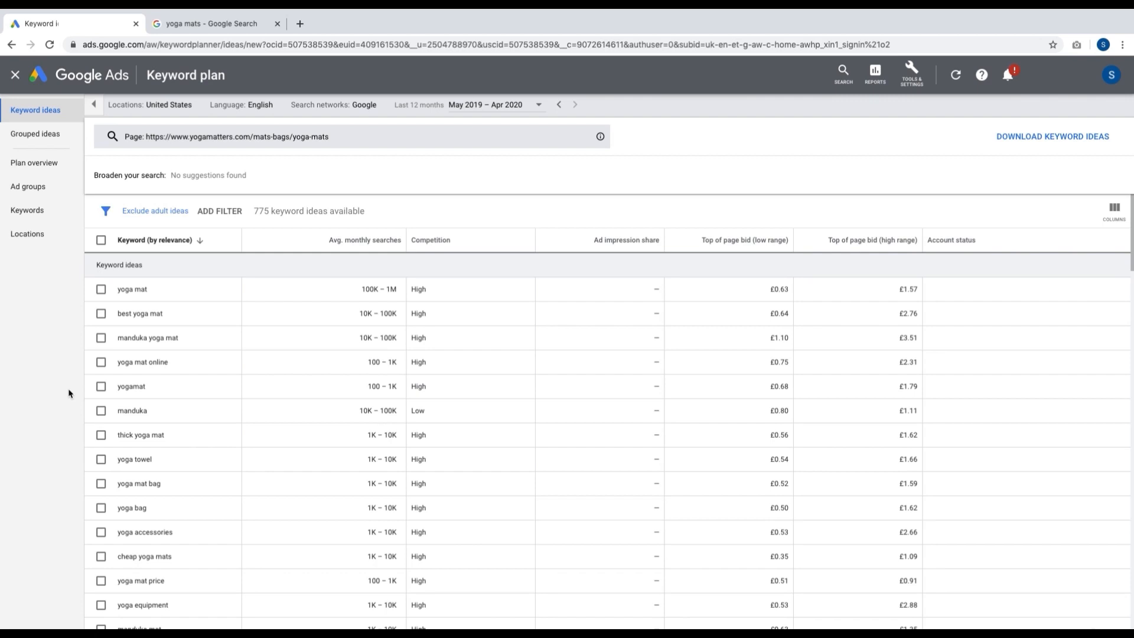
click(213, 29)
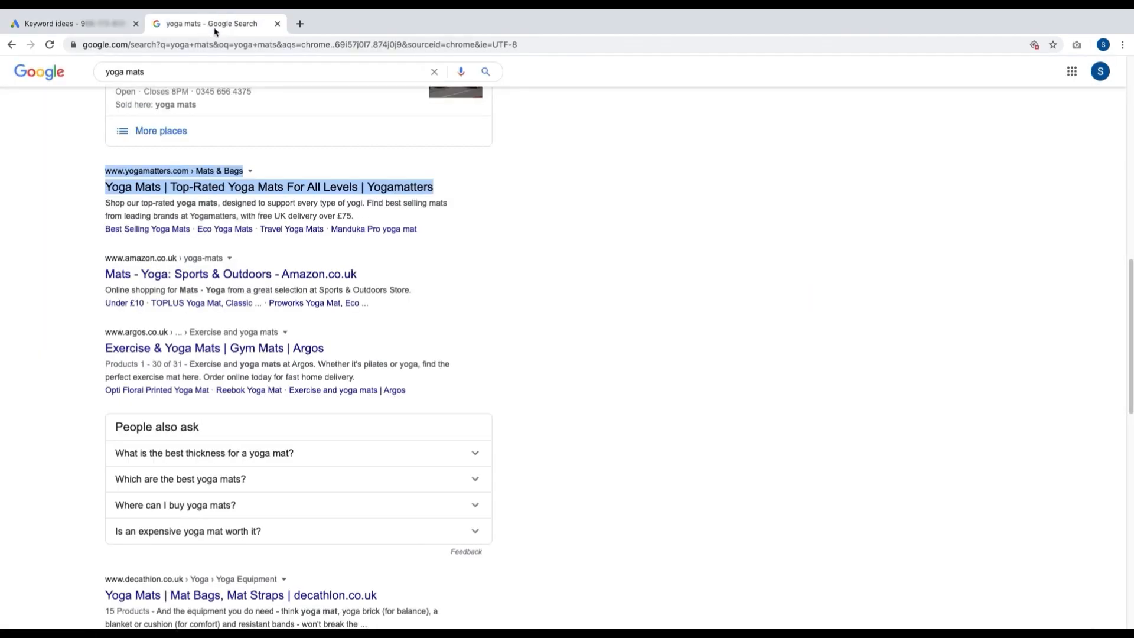
click(533, 254)
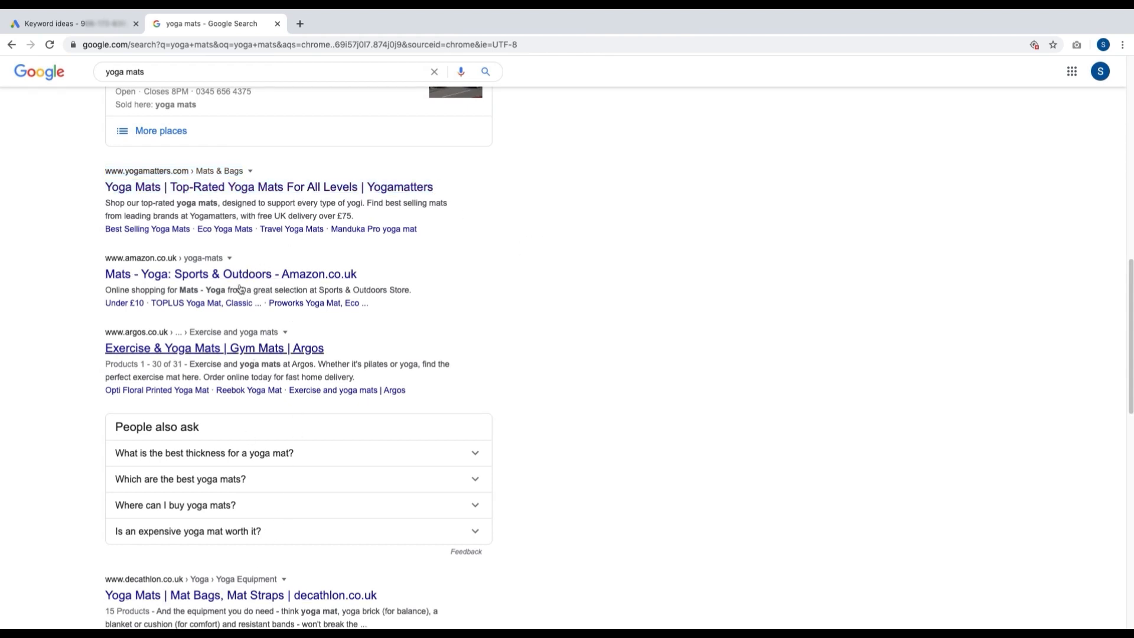
click(89, 24)
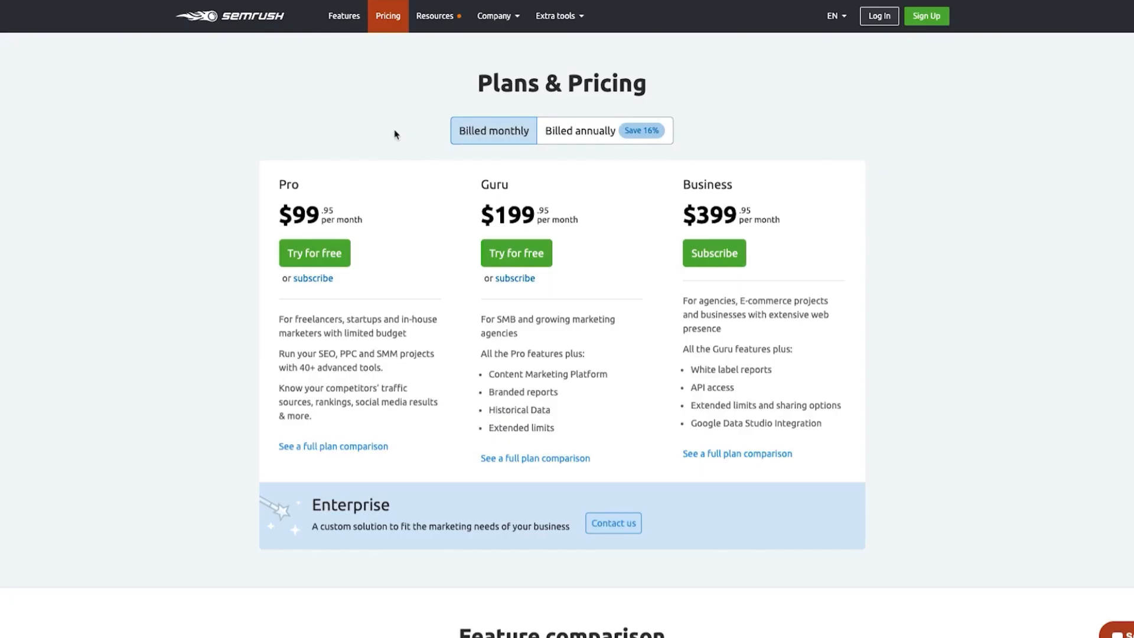
Step: Check the monthly price of the Pro plan on the SEMrush pricing page
drag(322, 201, 281, 213)
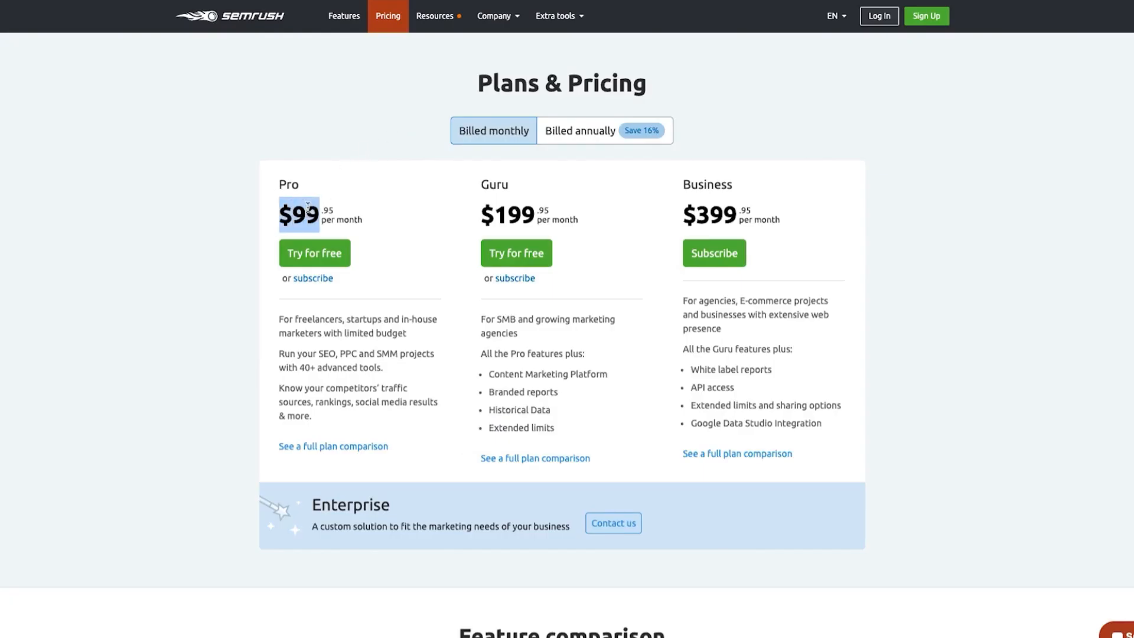
click(371, 216)
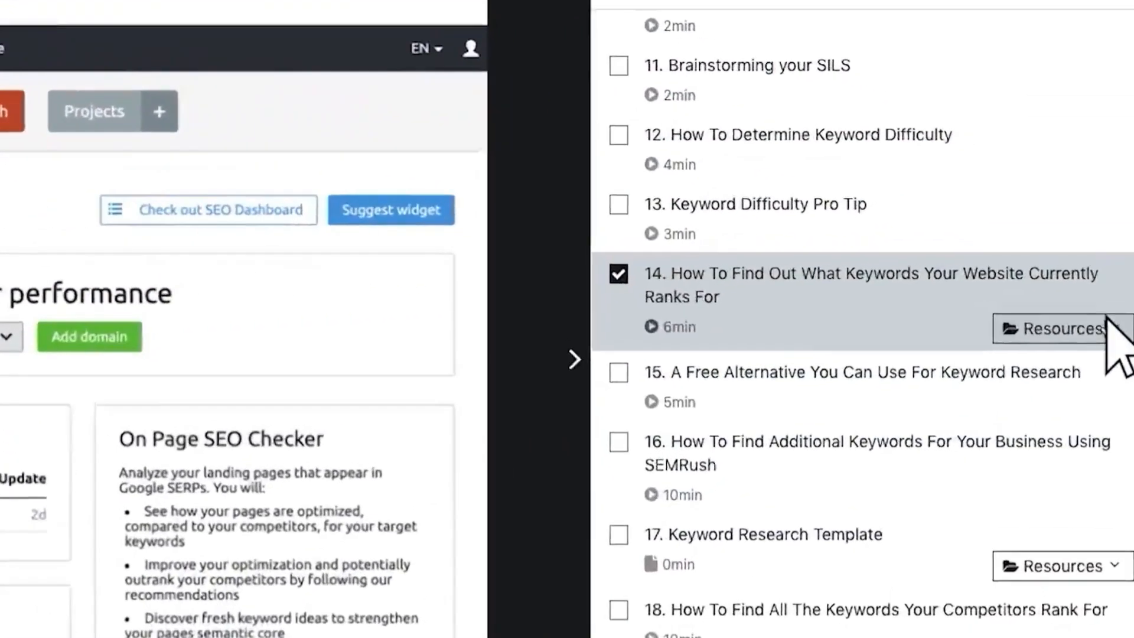
Step: Open the free 14 day trial link from the resources of lecture 14 in the Udemy Local SEO course
click(1107, 319)
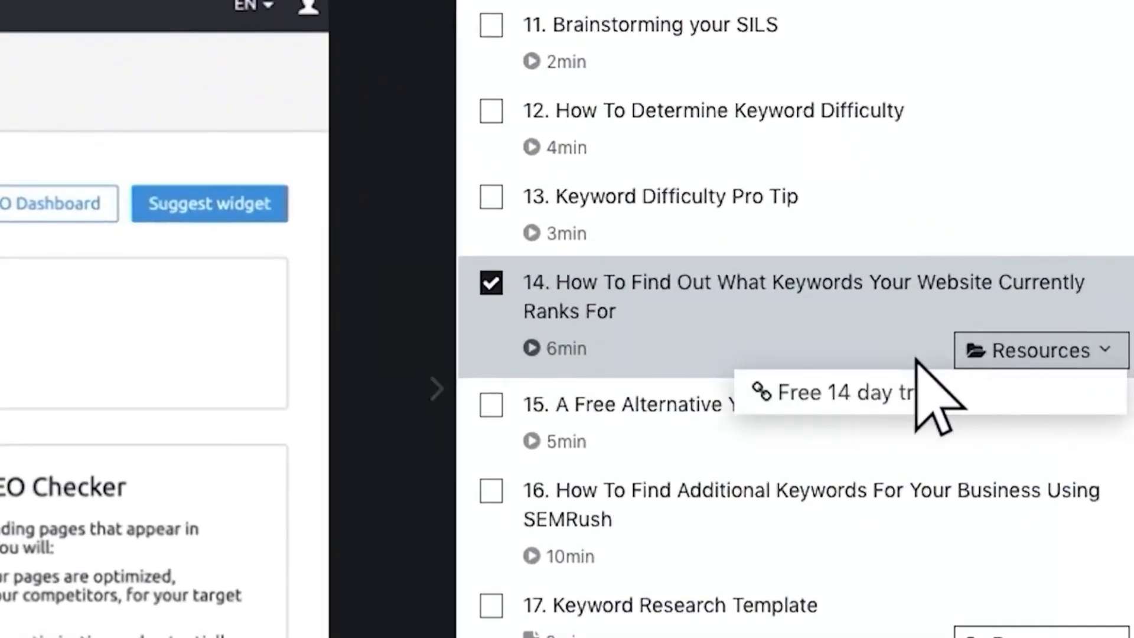
click(910, 362)
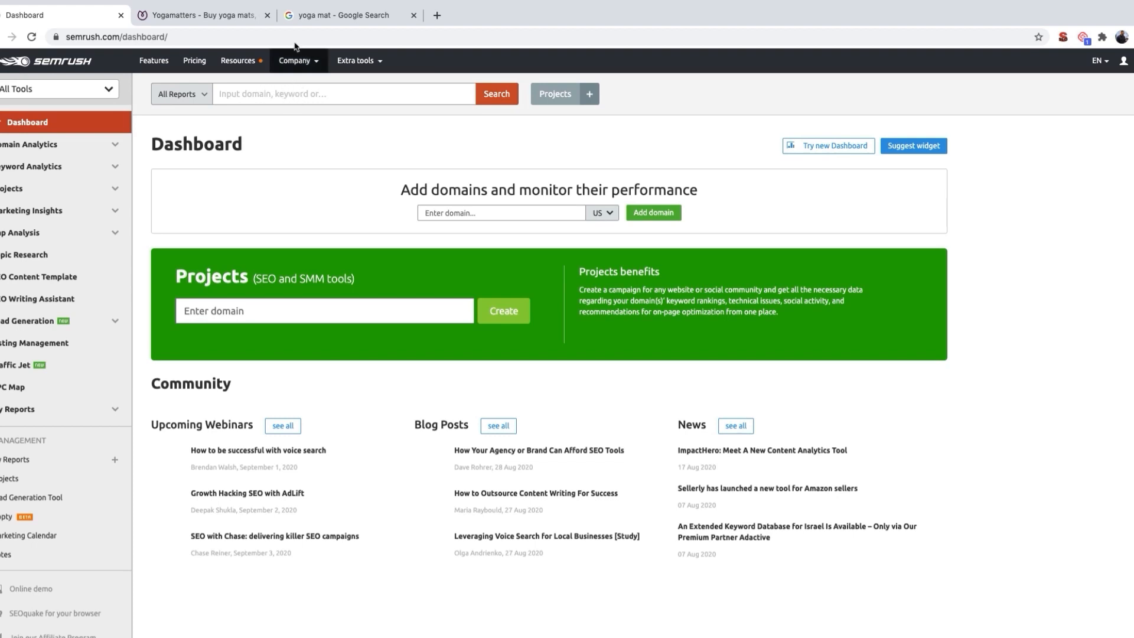
Step: Copy the Yogamatters homepage address and run a SEMrush search on the domain yogamatters.com
click(209, 17)
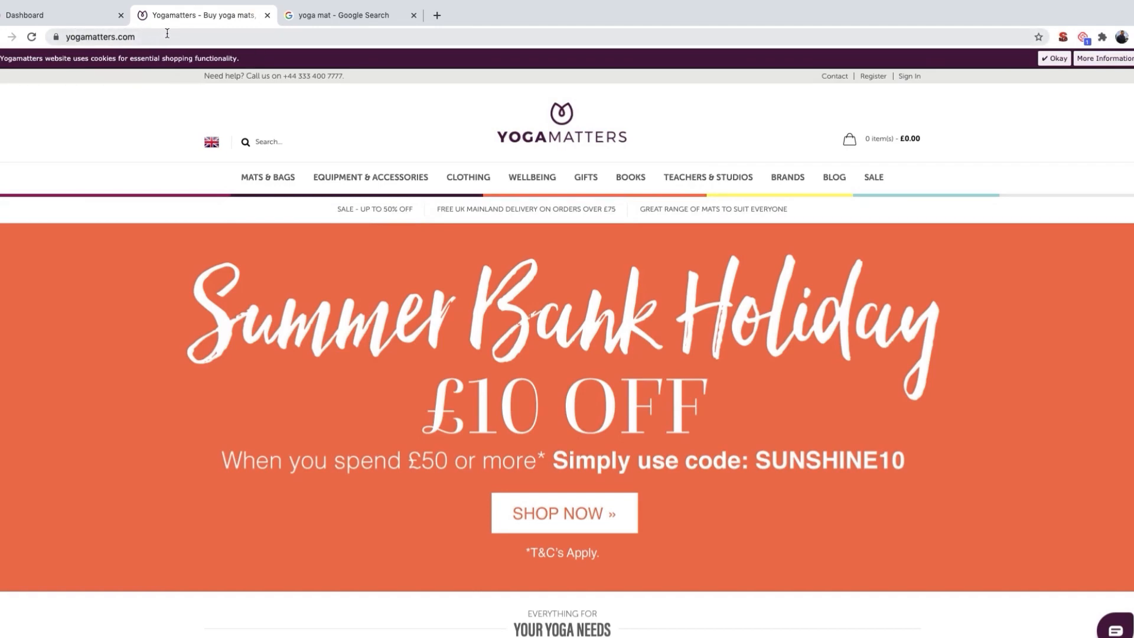
click(312, 15)
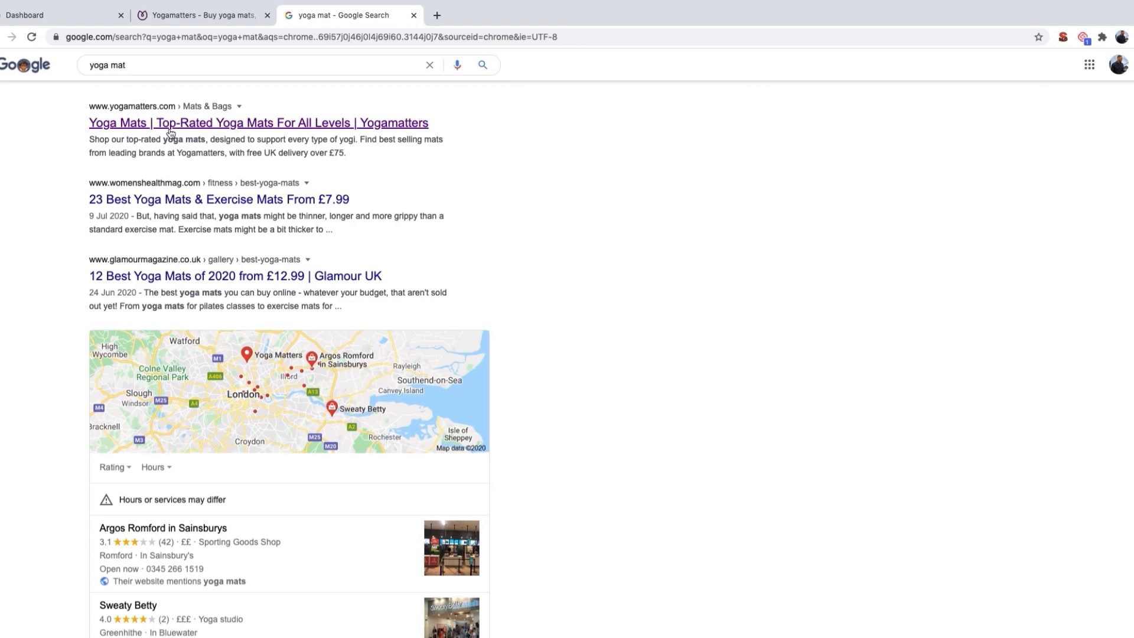
click(189, 14)
click(158, 38)
key(ctrl+c)
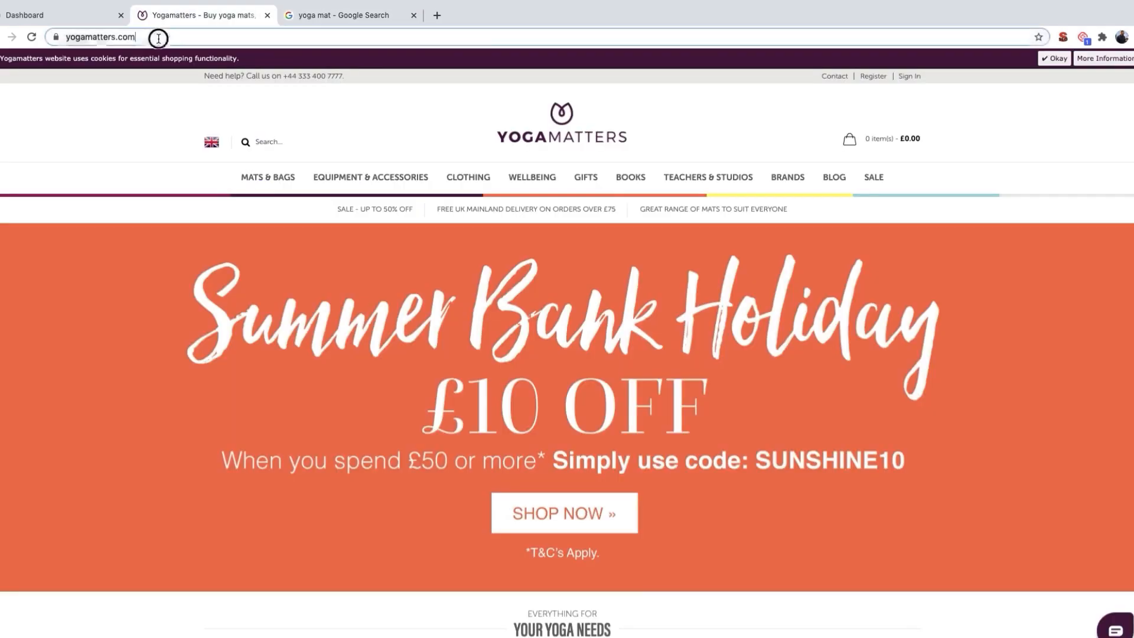
click(62, 18)
click(242, 93)
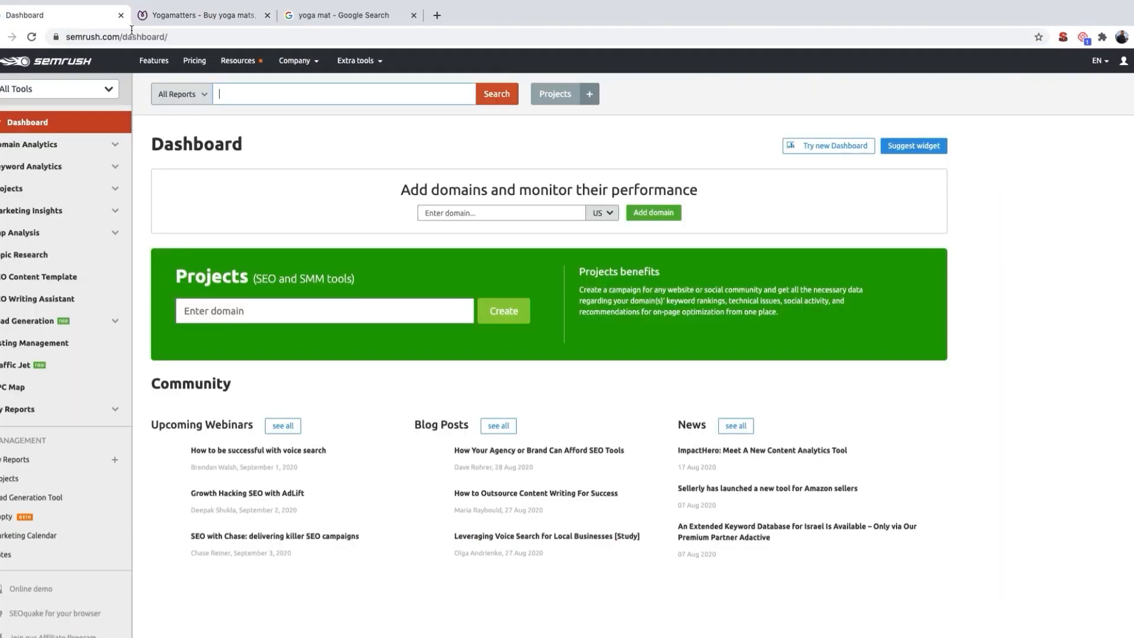
key(ctrl+v)
click(506, 101)
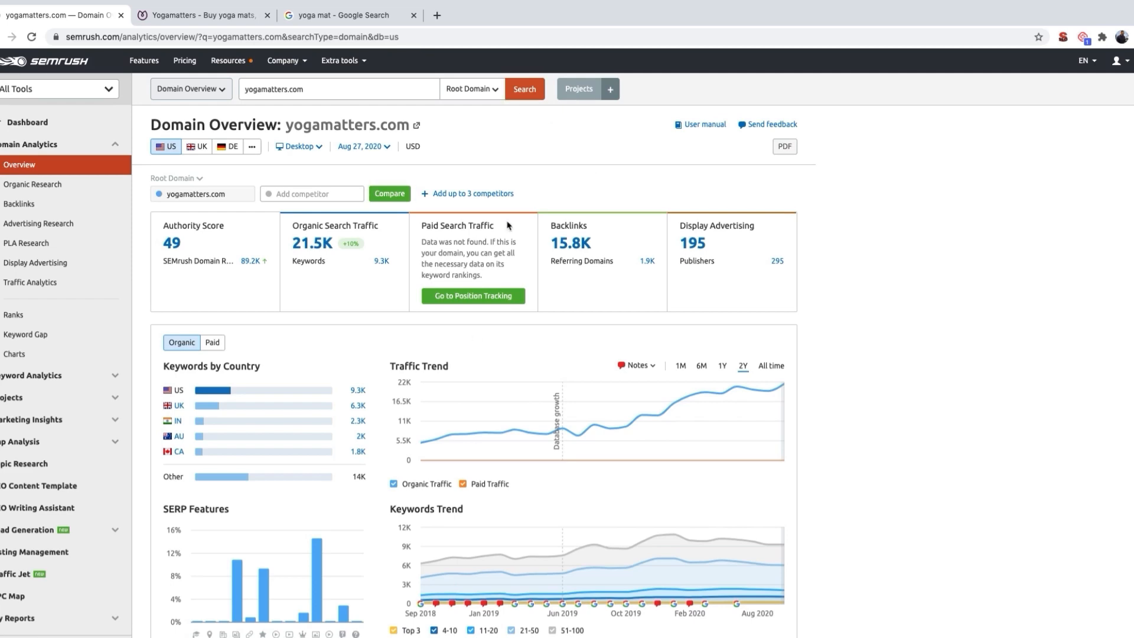
Step: Review the yogamatters.com domain overview and open the full details of its top organic keywords
scroll(453, 460, down, 1)
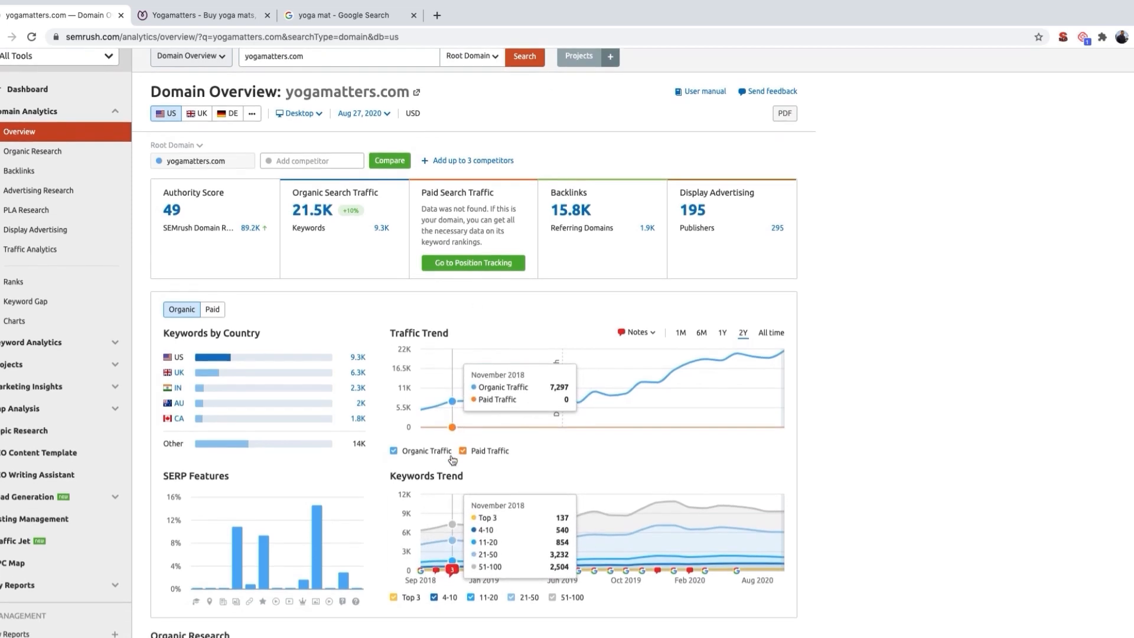
scroll(479, 473, up, 1)
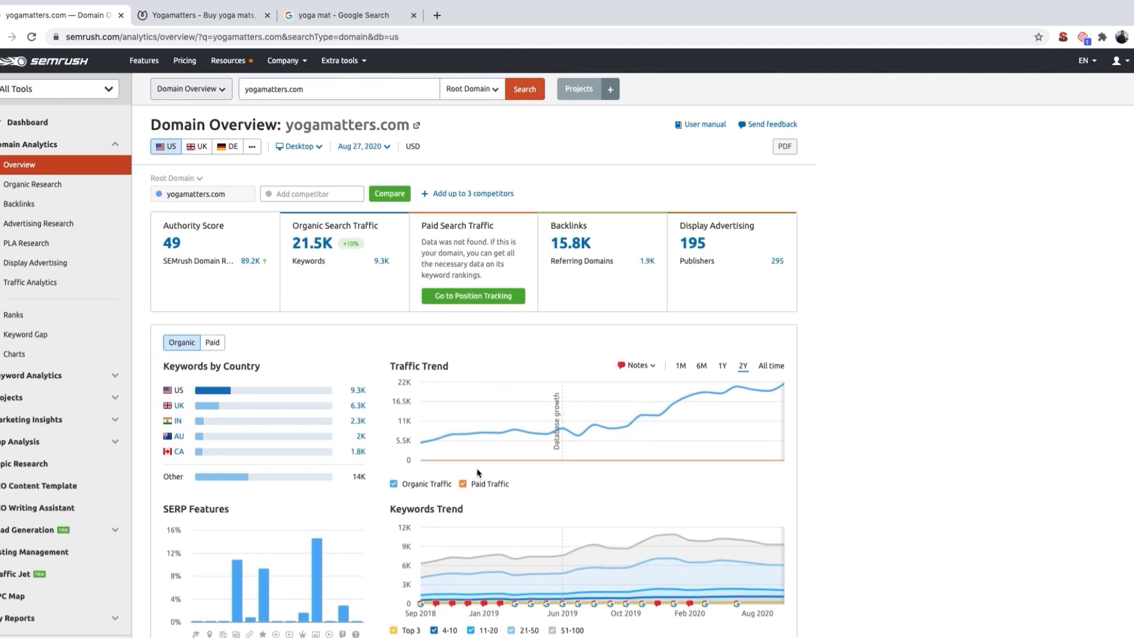
scroll(478, 472, down, 5)
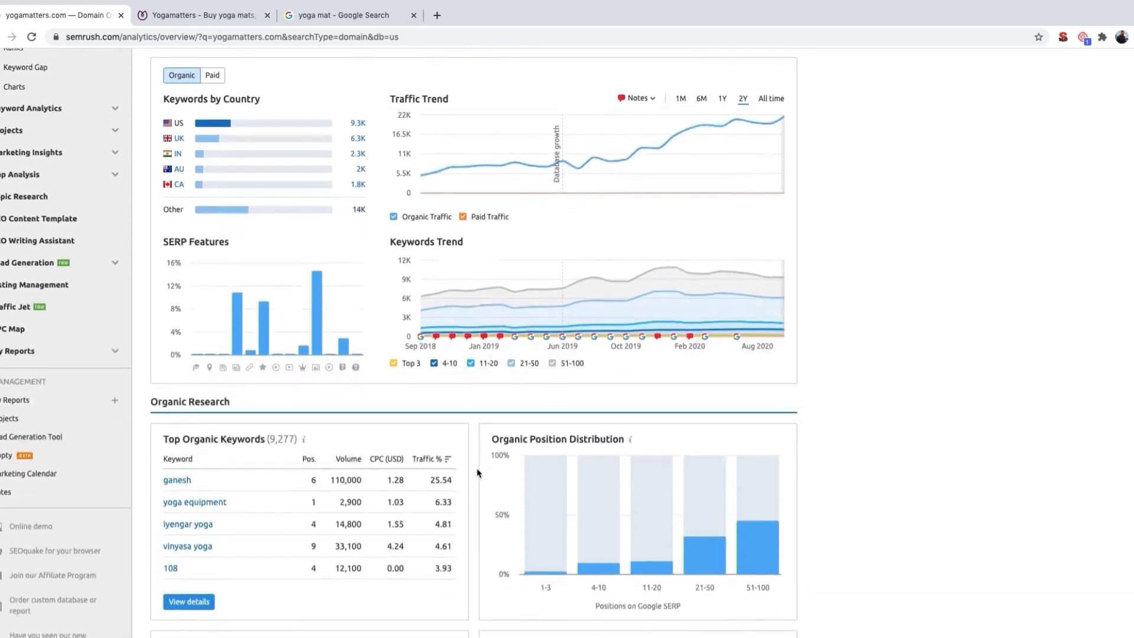
scroll(237, 378, down, 1)
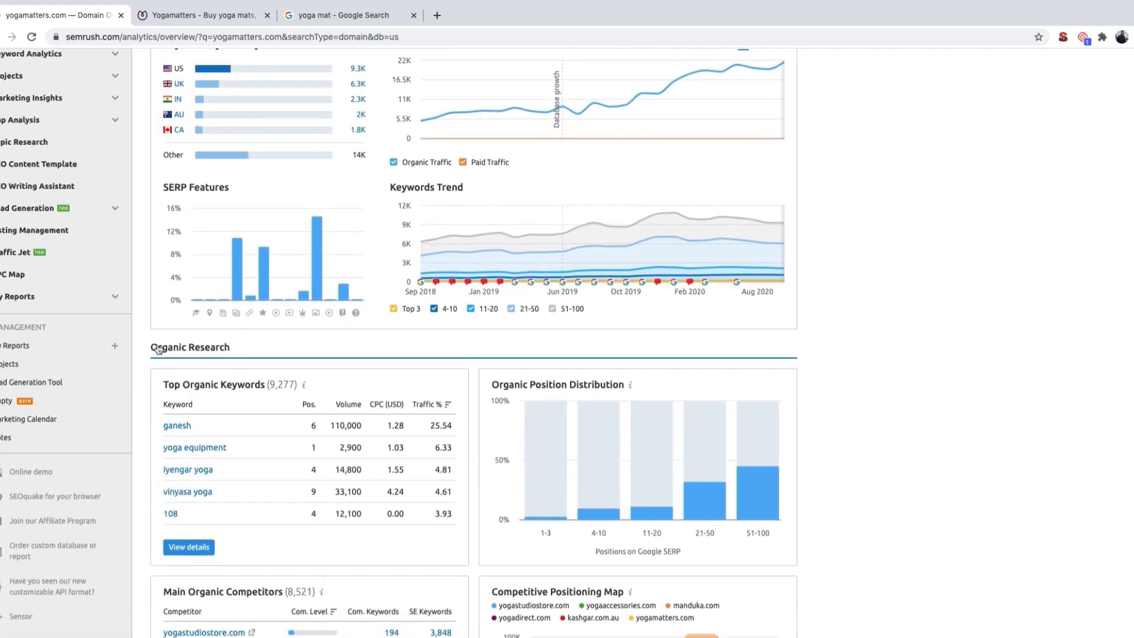
scroll(158, 350, down, 2)
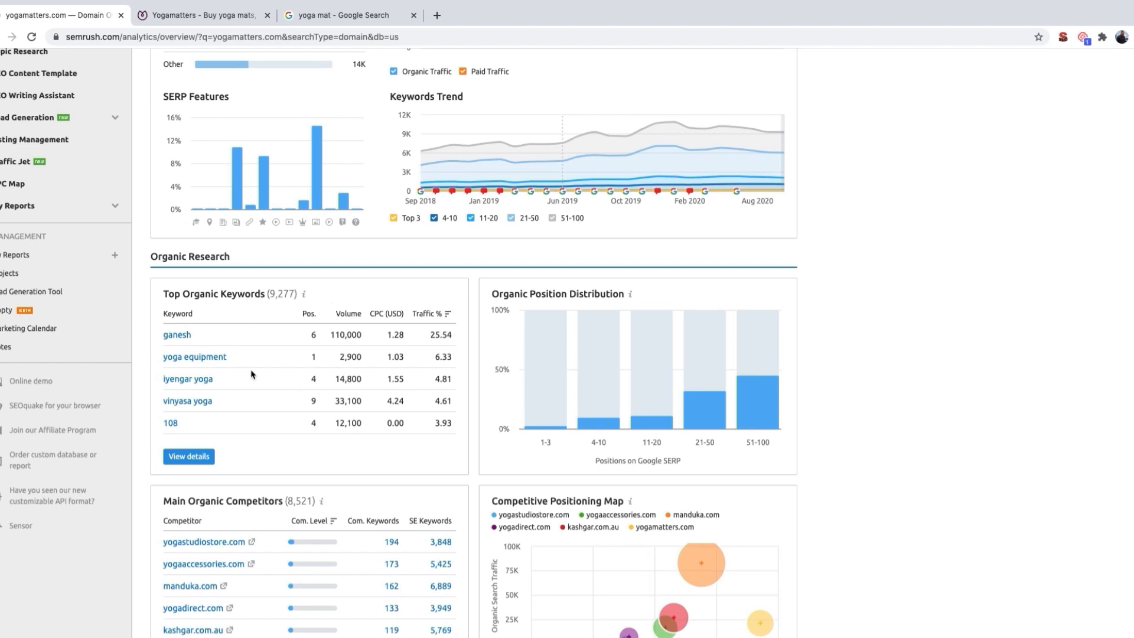
click(189, 456)
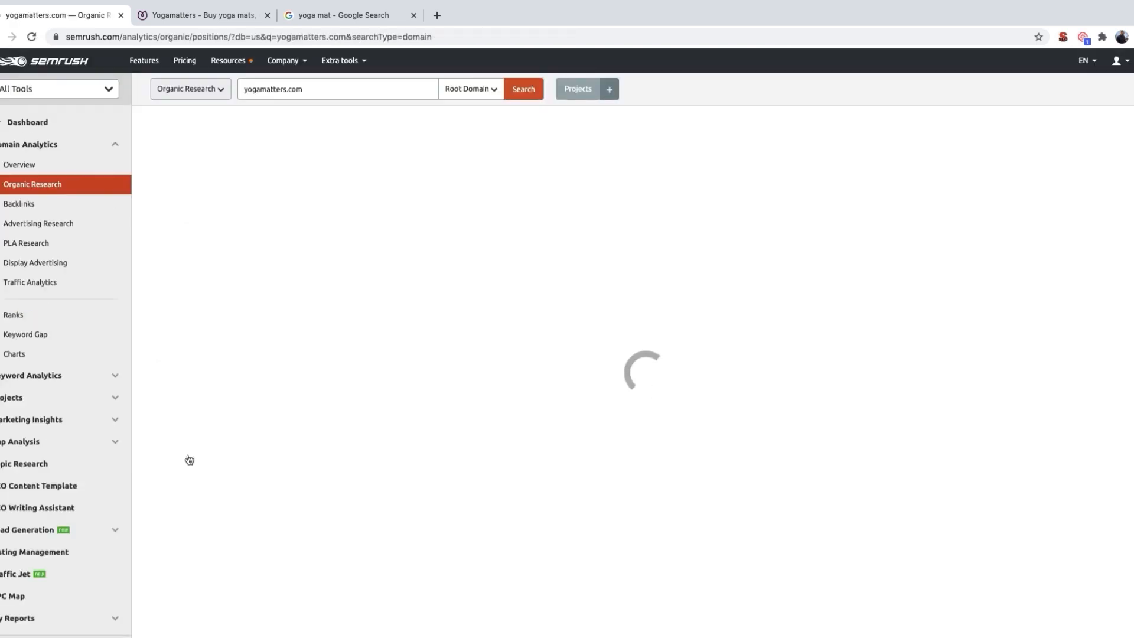
Step: Examine the keywords, positions, search volumes and ranking URLs in the organic search positions table for yogamatters.com
scroll(189, 460, down, 3)
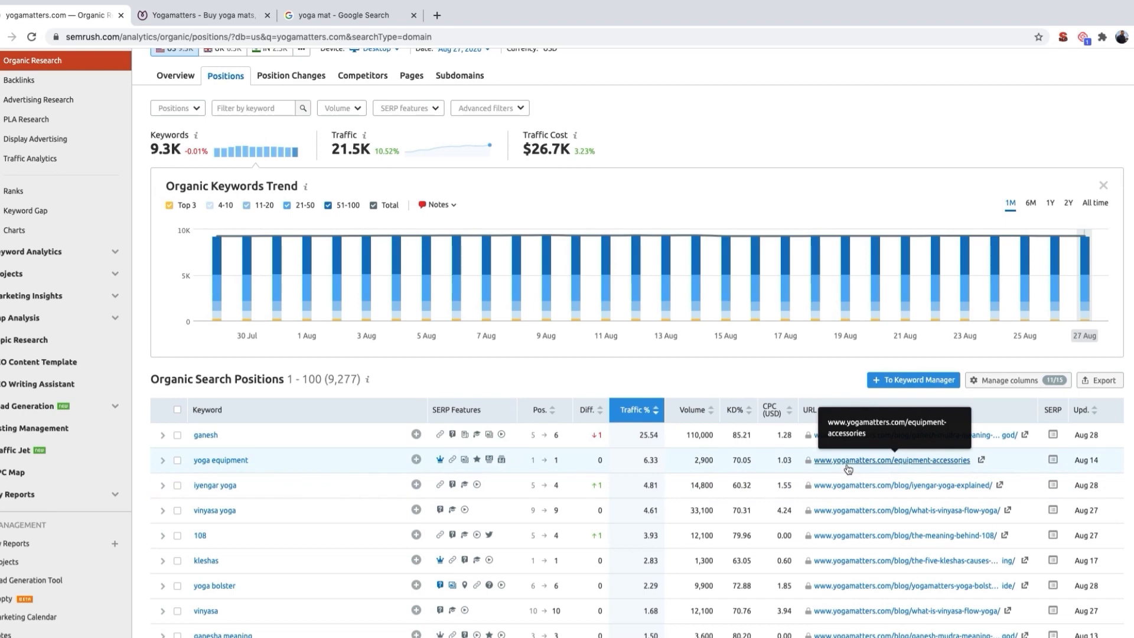
scroll(848, 469, up, 3)
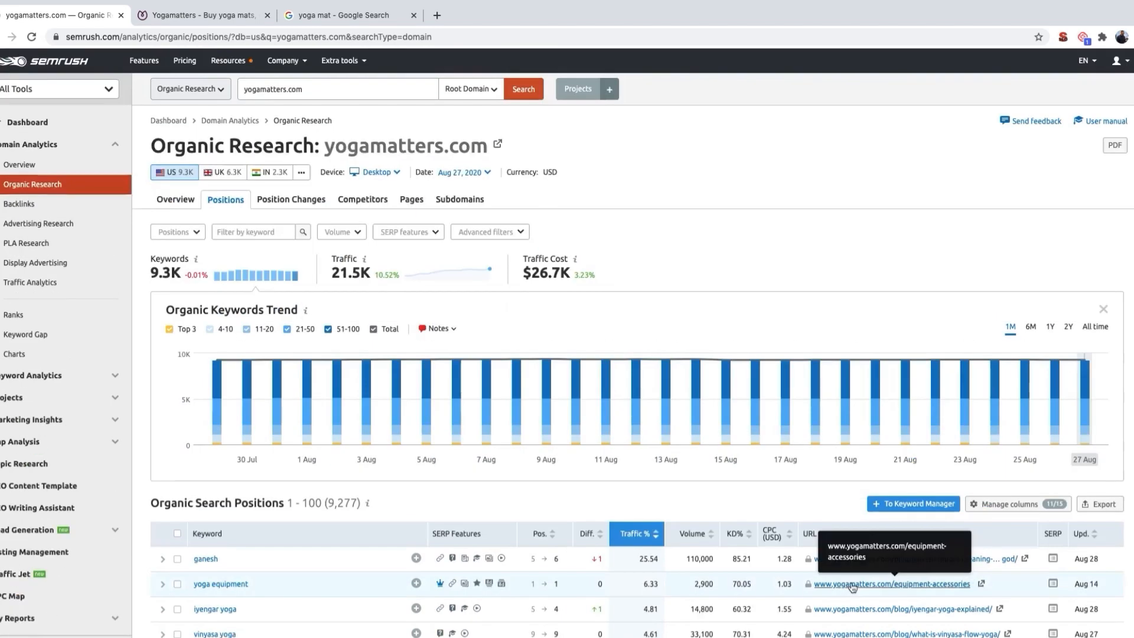
scroll(850, 532, down, 3)
scroll(851, 588, down, 6)
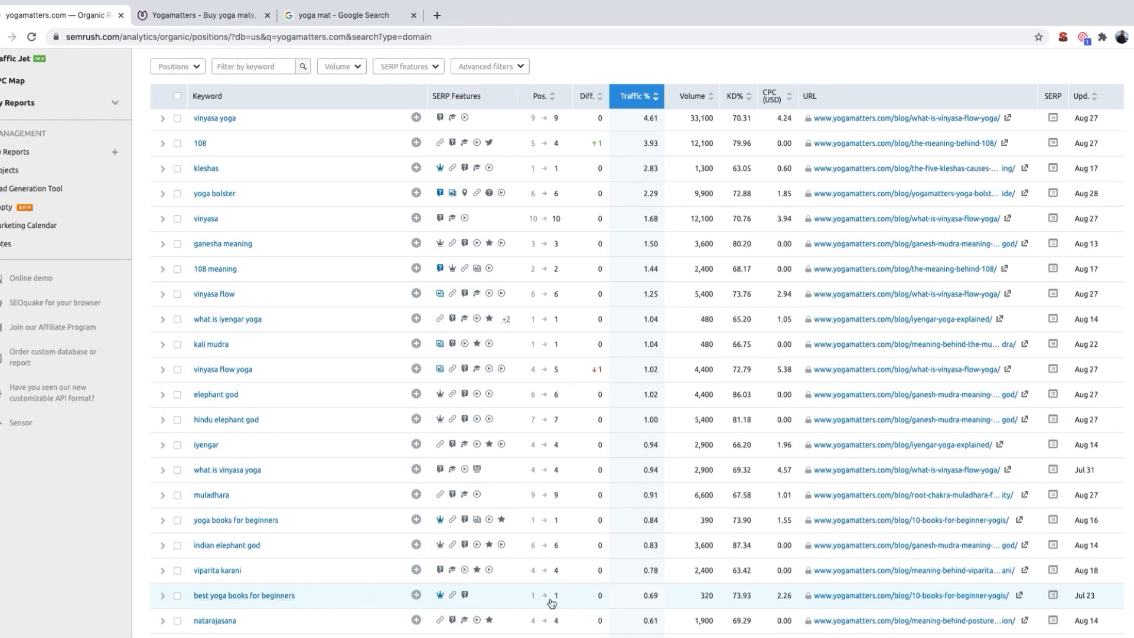
scroll(392, 579, down, 2)
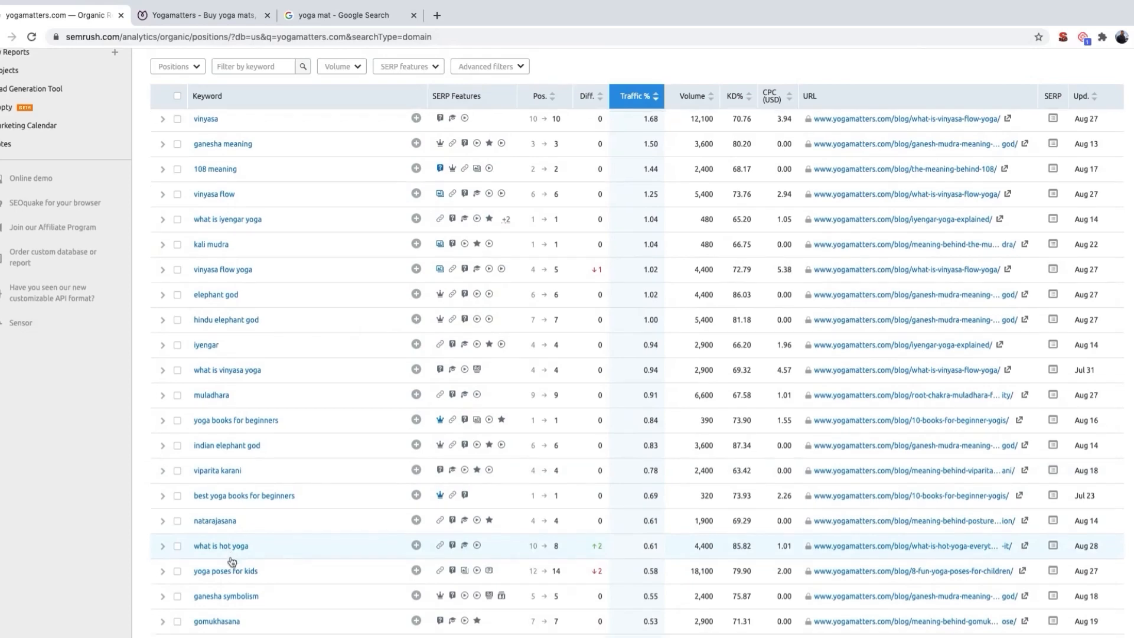
scroll(231, 532, down, 2)
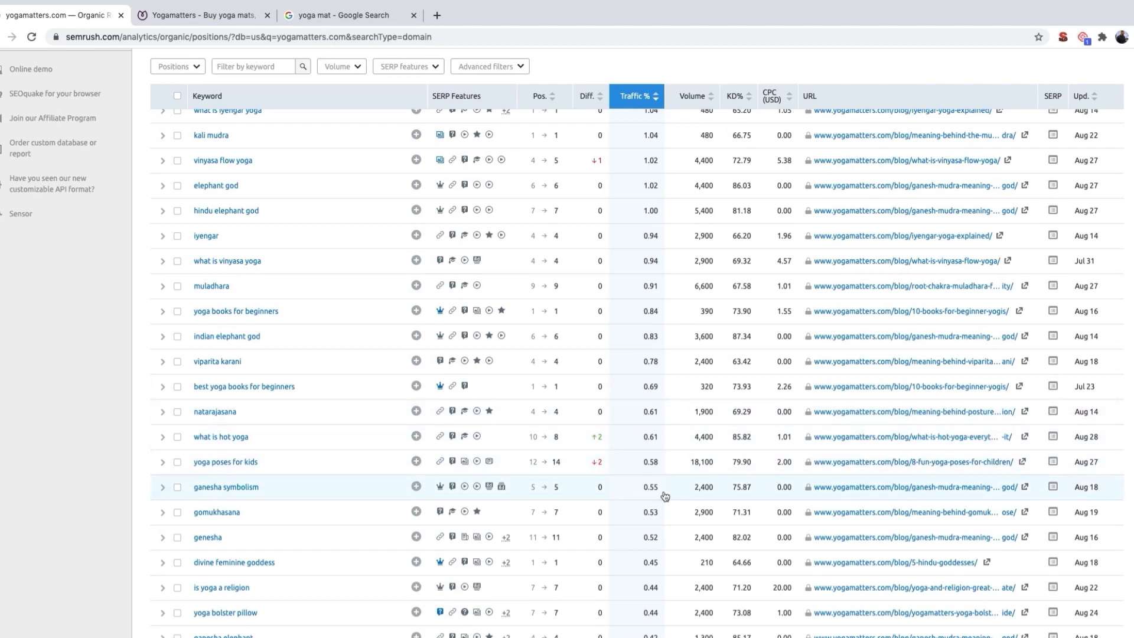
scroll(407, 416, down, 1)
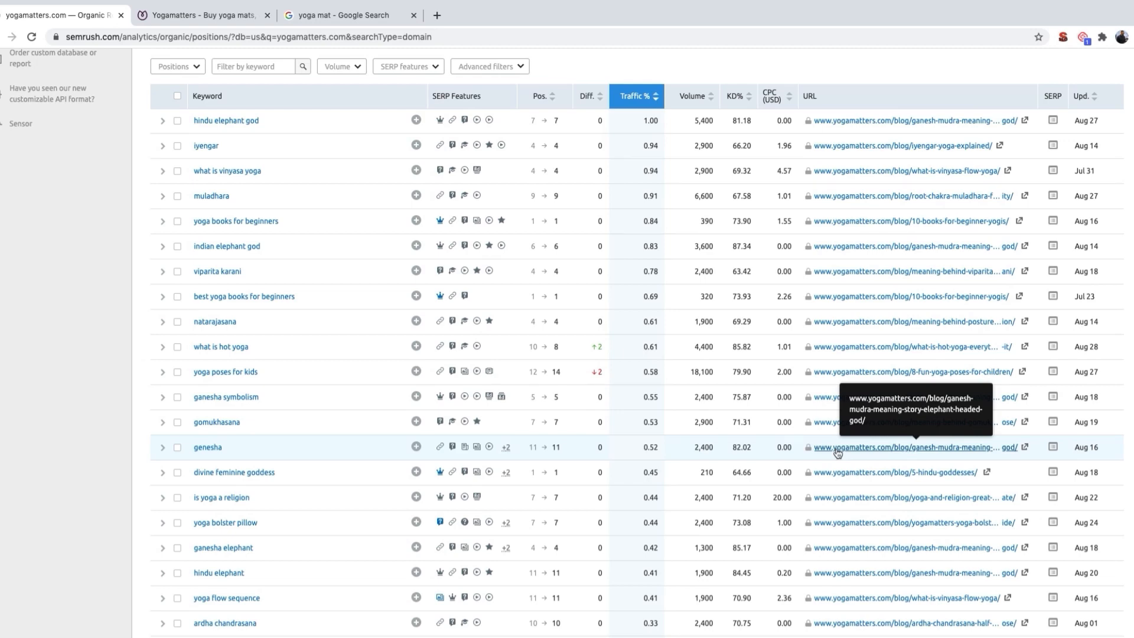
Step: Filter the organic keywords of yogamatters.com to positions #11–20
scroll(539, 384, up, 15)
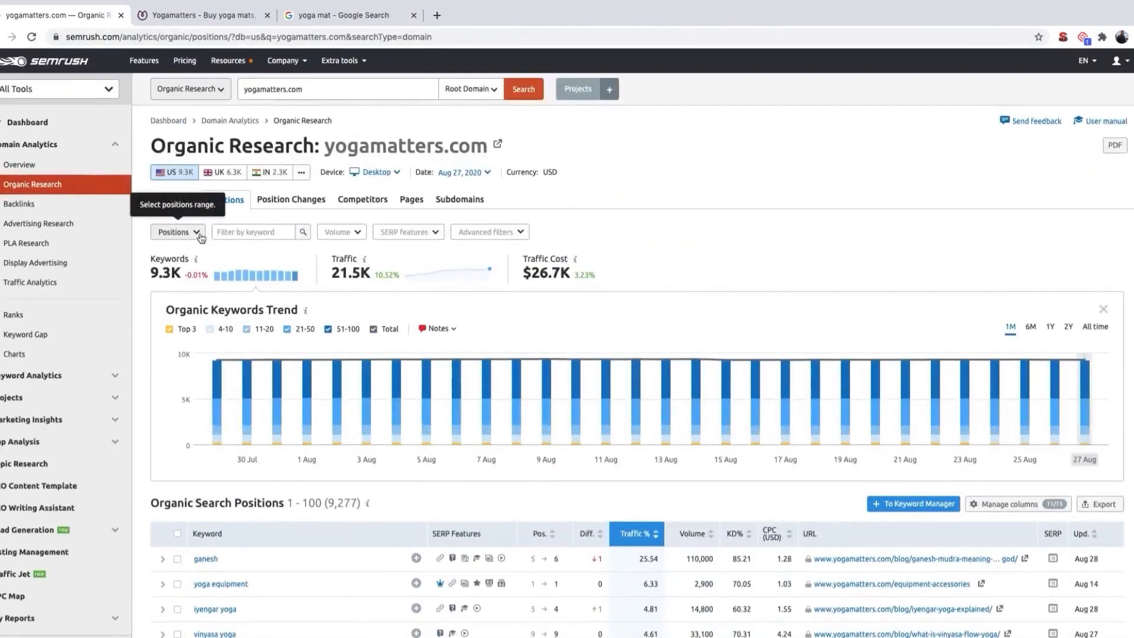
click(201, 237)
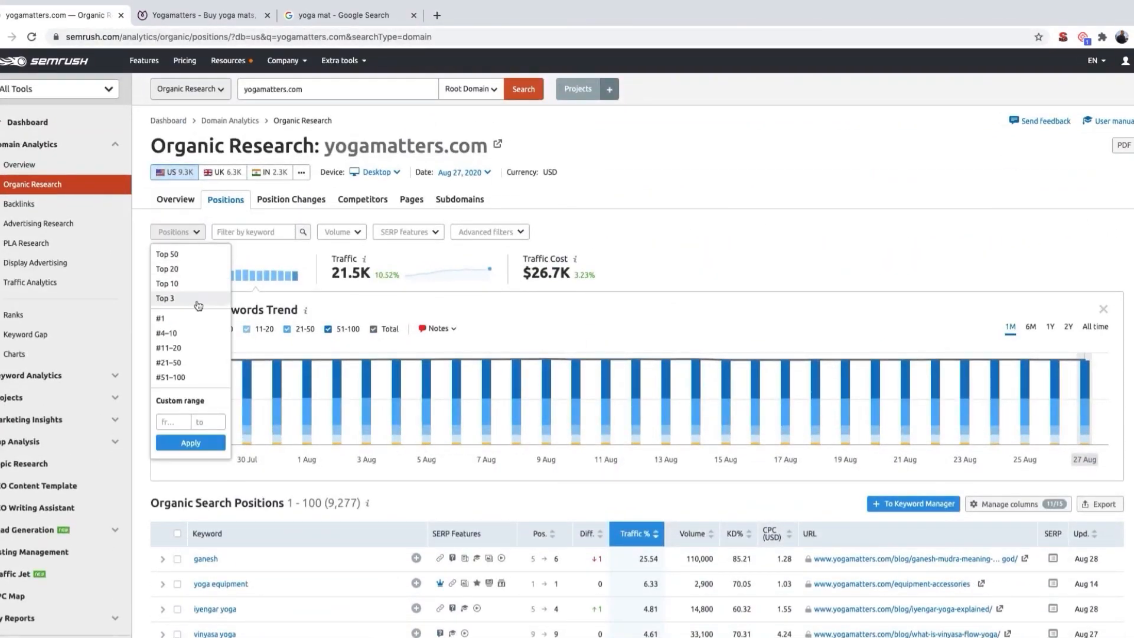
click(184, 355)
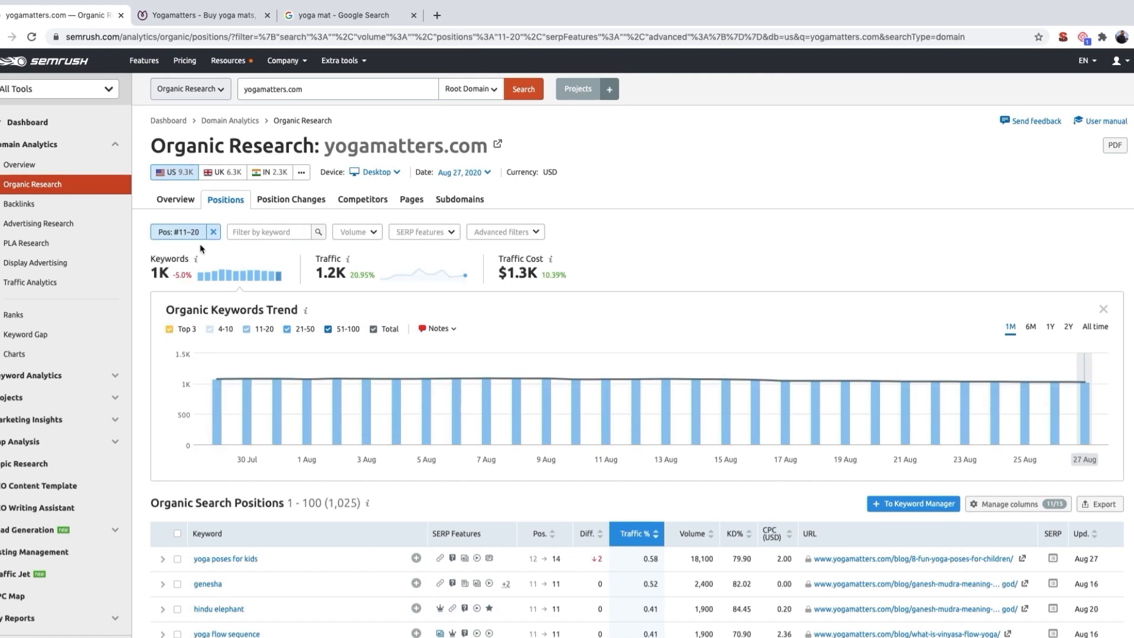
Step: Look through the filtered organic search positions and export all of them as a CSV file
scroll(203, 252, down, 3)
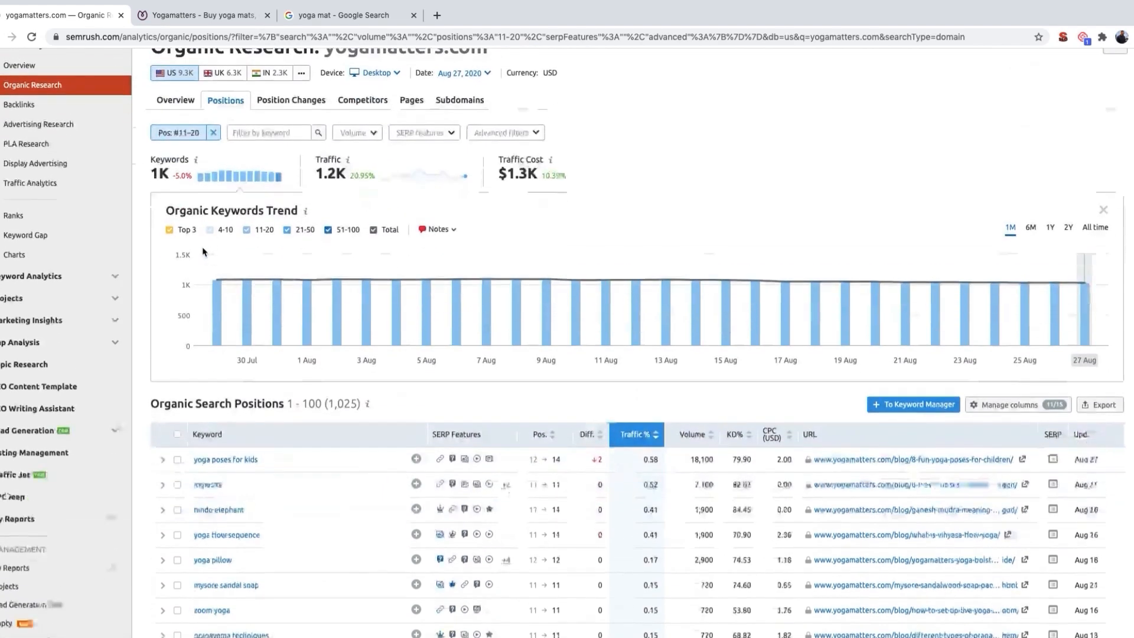
drag(323, 360, 359, 362)
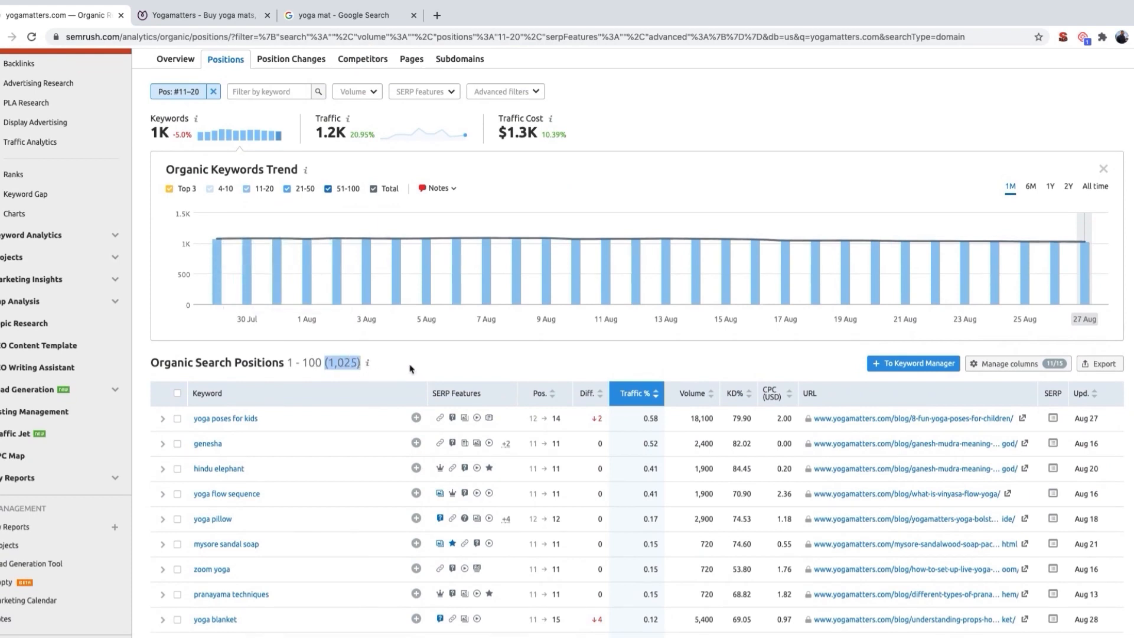
scroll(372, 433, down, 3)
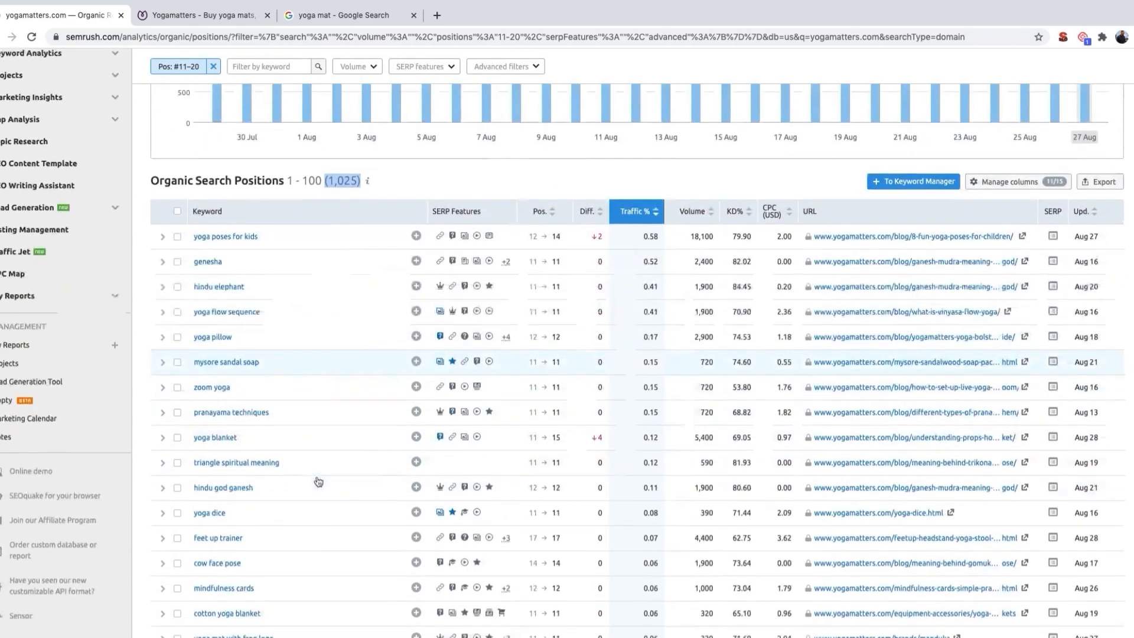
scroll(319, 481, up, 1)
click(443, 211)
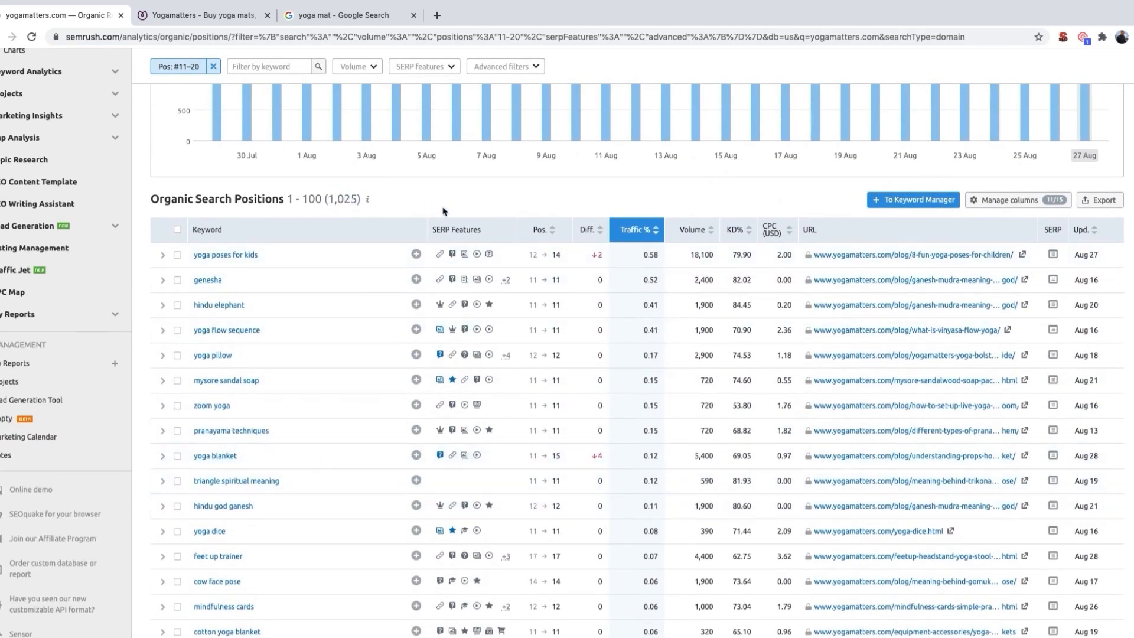
click(1099, 204)
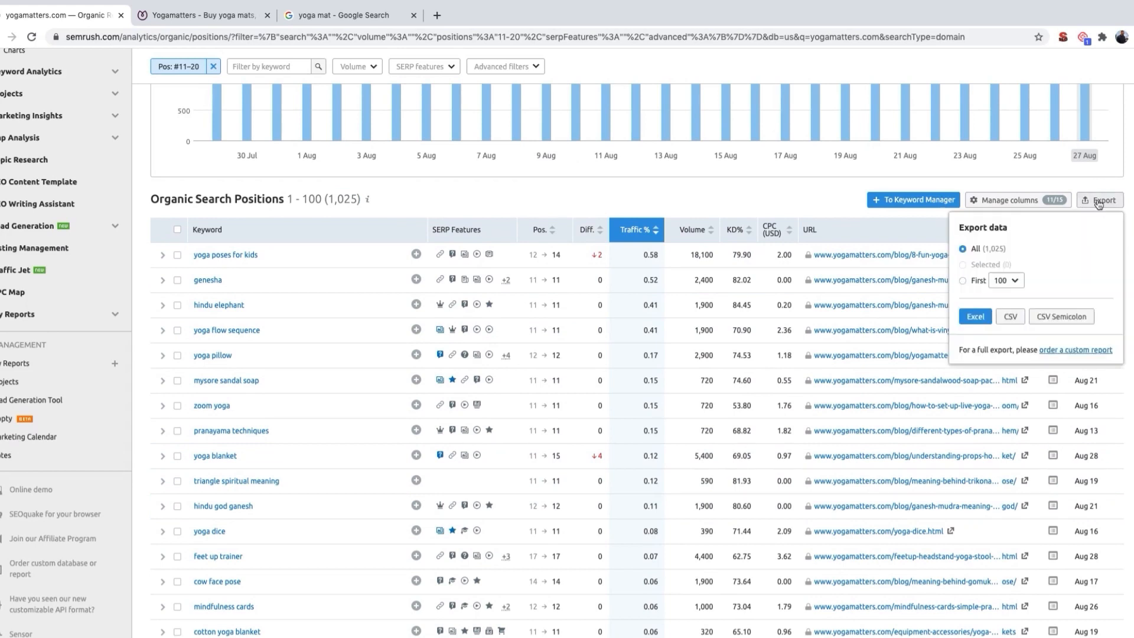
click(1011, 323)
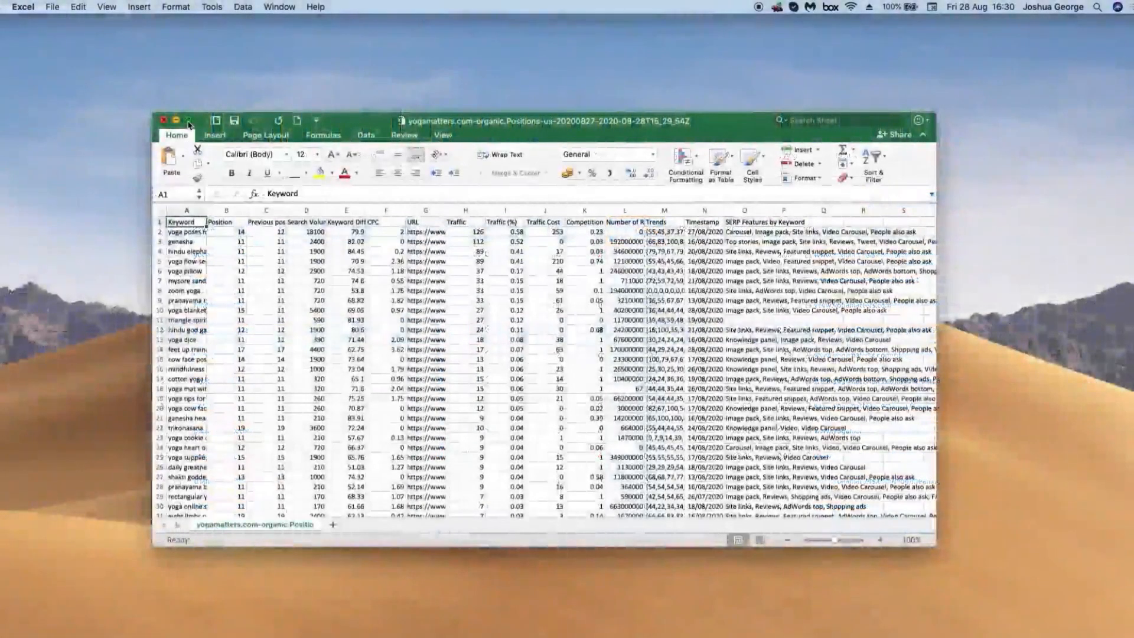
Step: Enlarge the exported positions file in Excel to full screen and check the Position and Search Volume columns
click(189, 121)
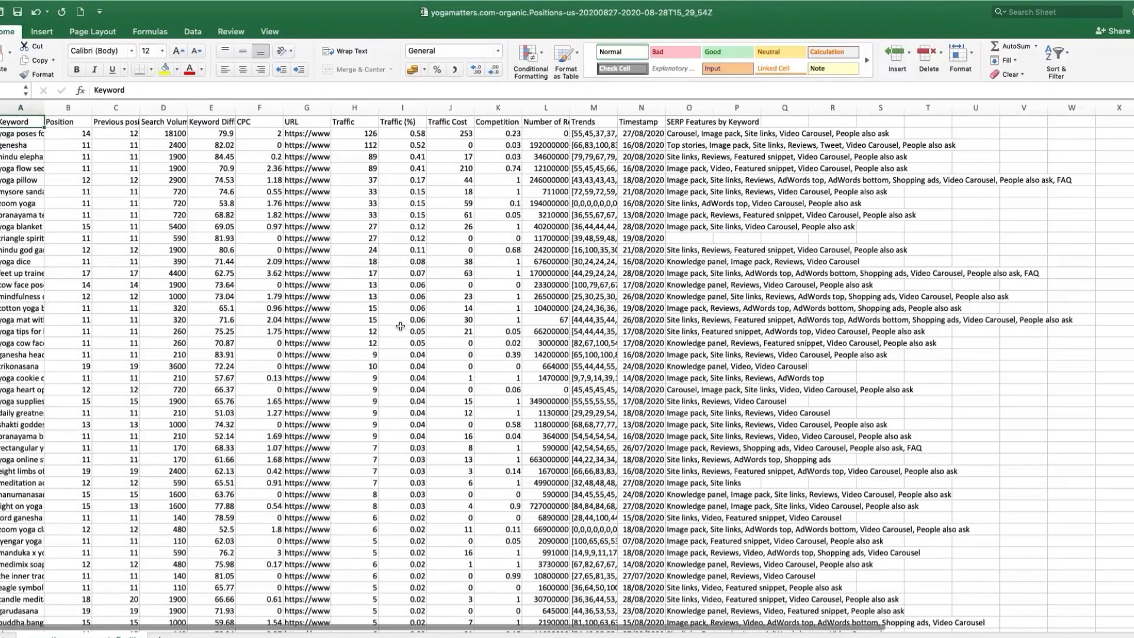
click(62, 121)
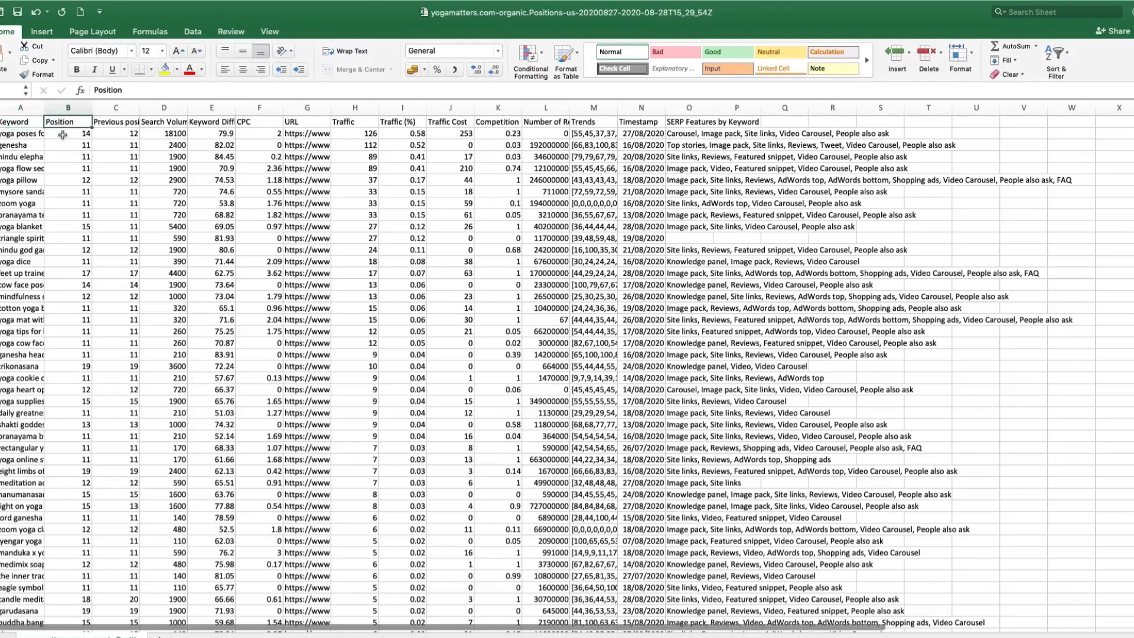
drag(153, 137, 162, 201)
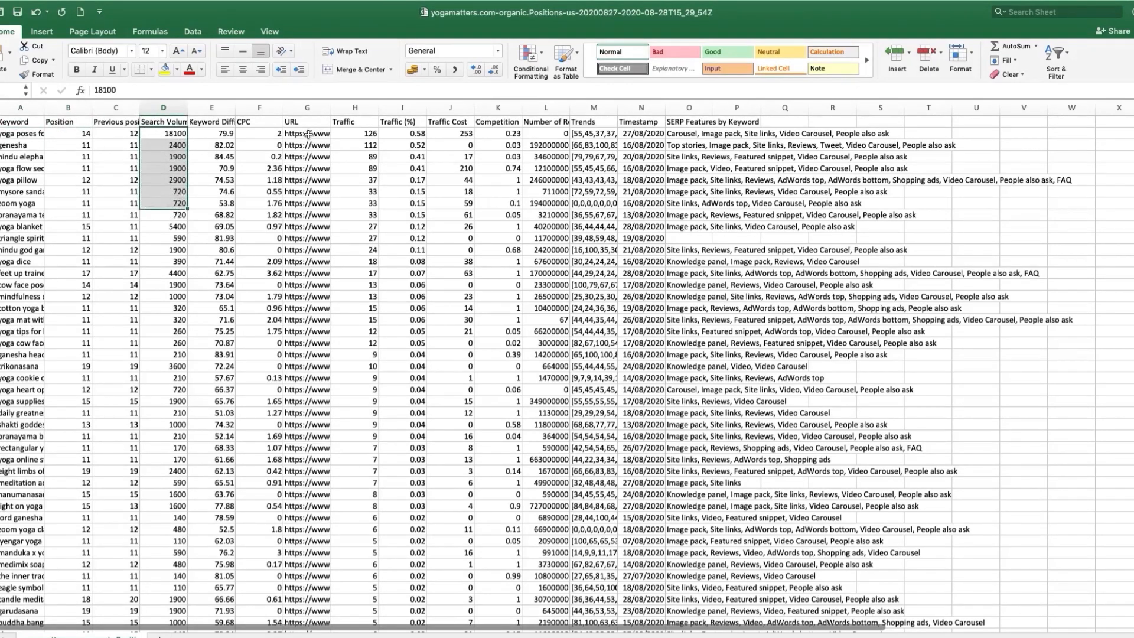
Step: Delete columns H through P, from Traffic through SERP Features by Keyword, from the exported sheet
click(355, 108)
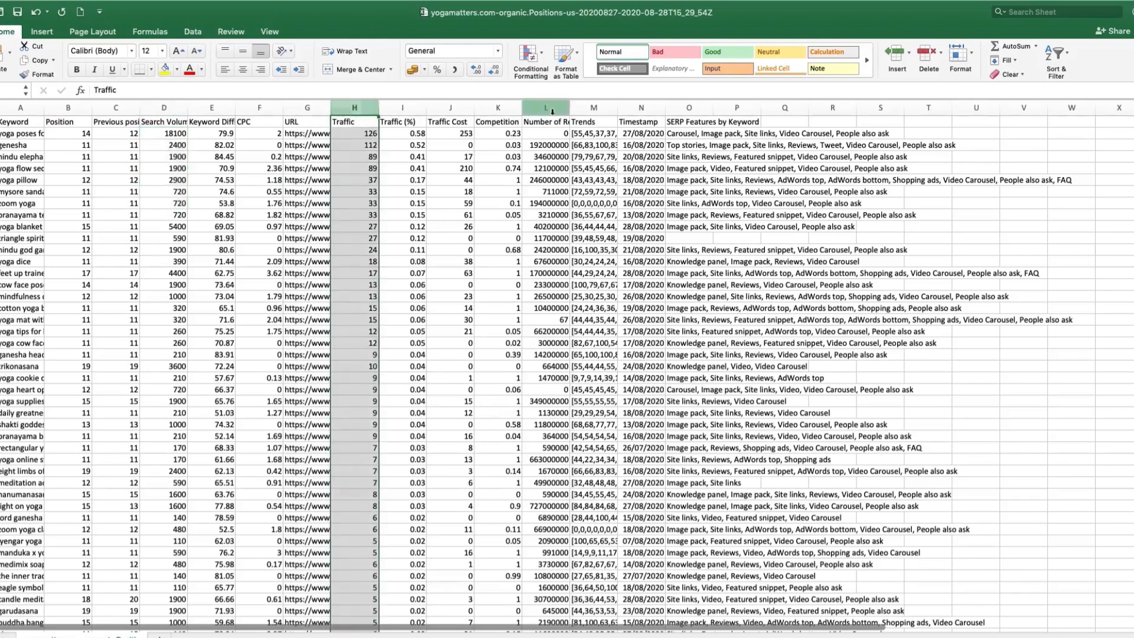
shift+click(739, 110)
right_click(739, 110)
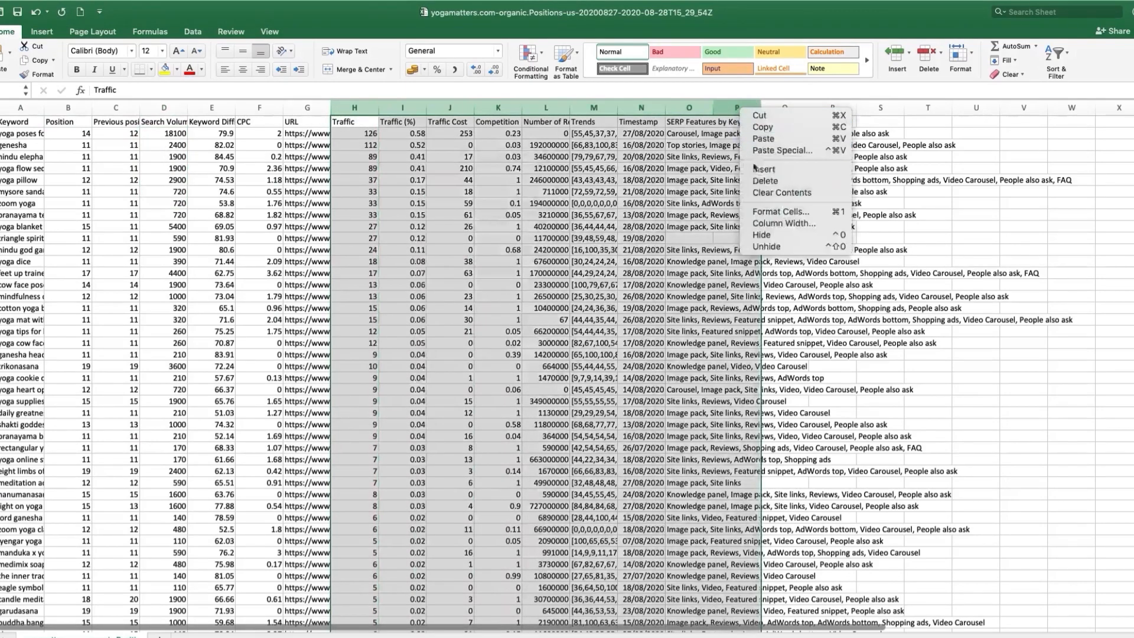
click(763, 180)
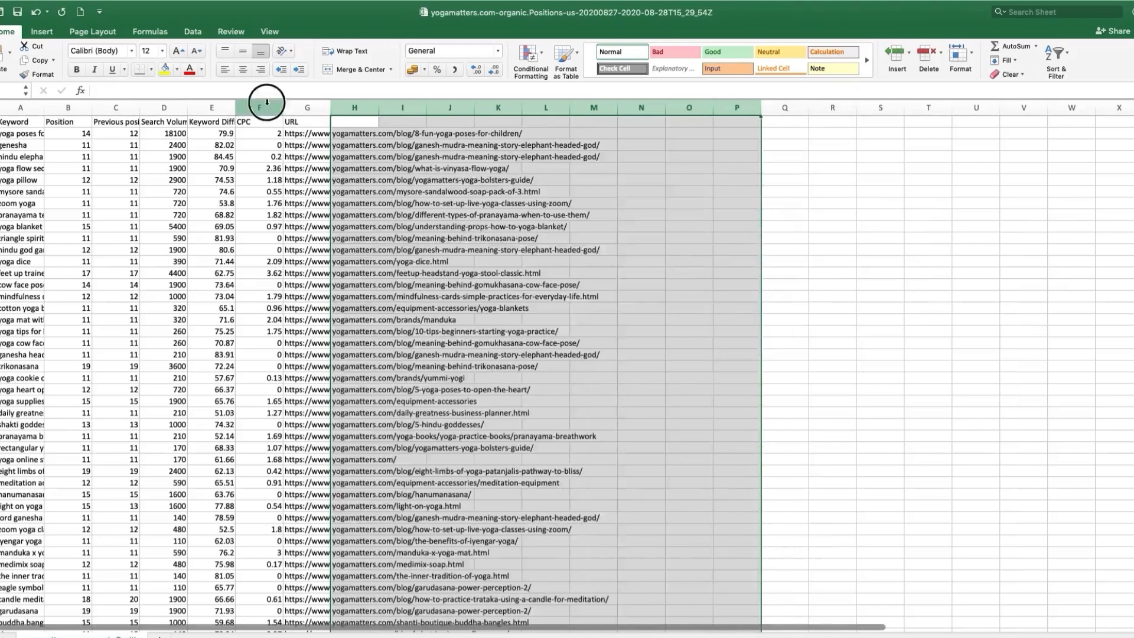
Step: Delete the CPC and Keyword Difficulty columns from the exported sheet
click(267, 106)
right_click(266, 106)
click(295, 176)
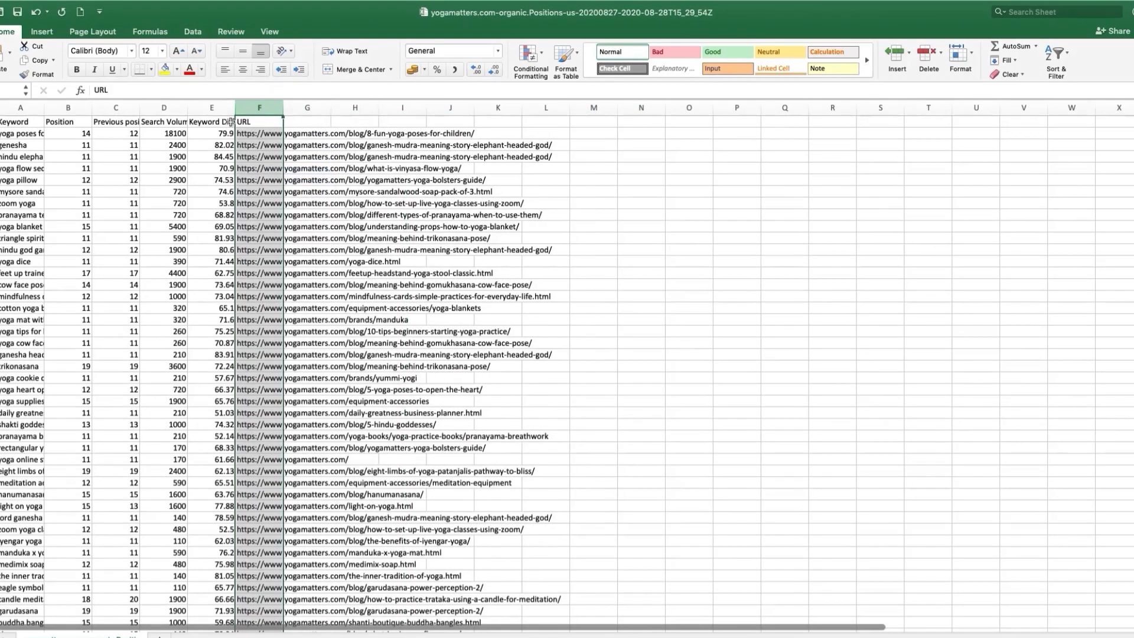
click(211, 107)
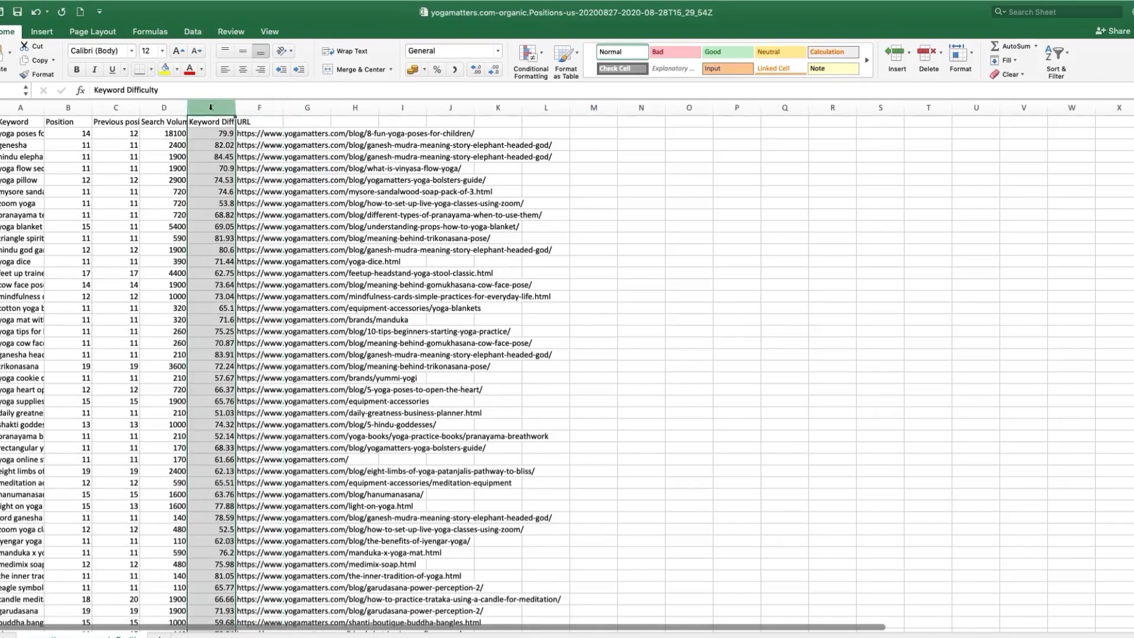
right_click(211, 107)
click(253, 180)
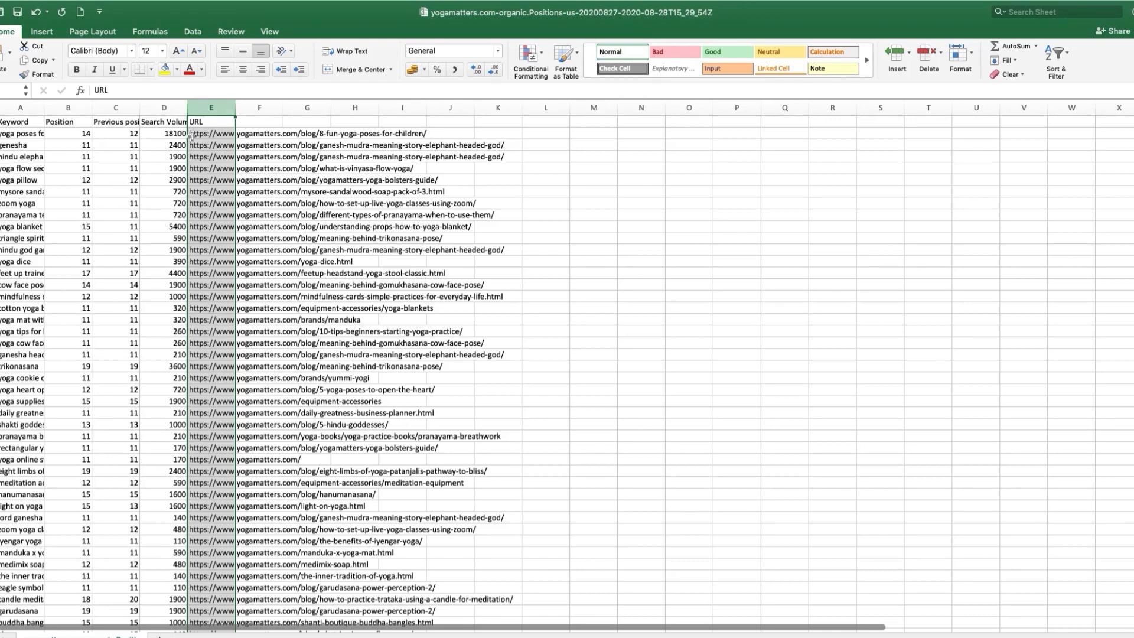
Step: Delete the Previous position column from the exported sheet
click(134, 109)
right_click(126, 107)
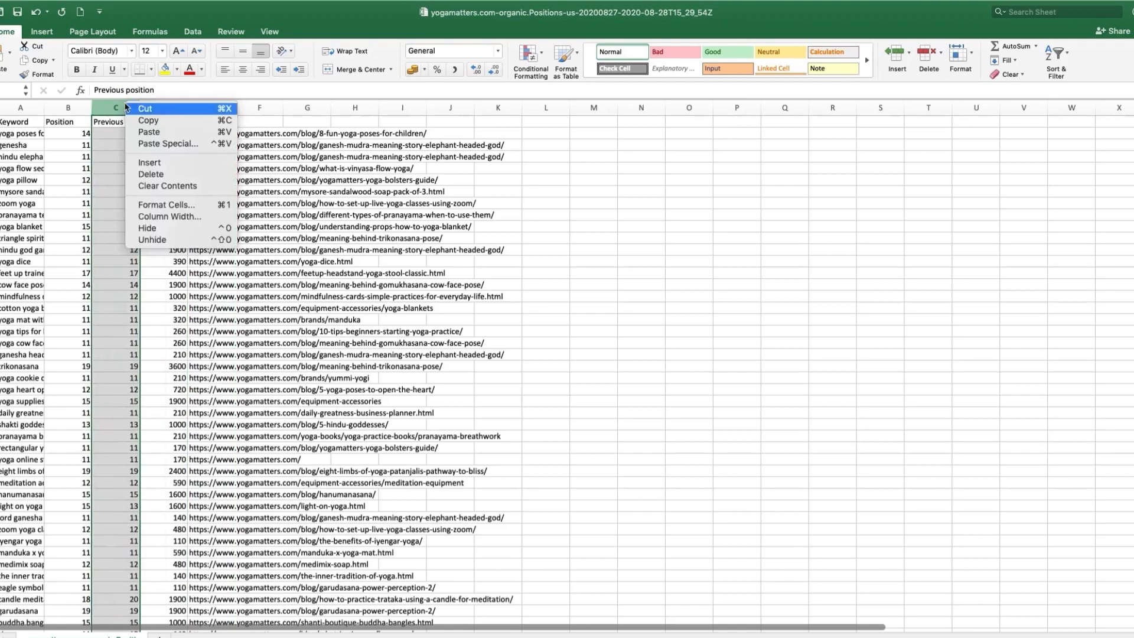
click(162, 175)
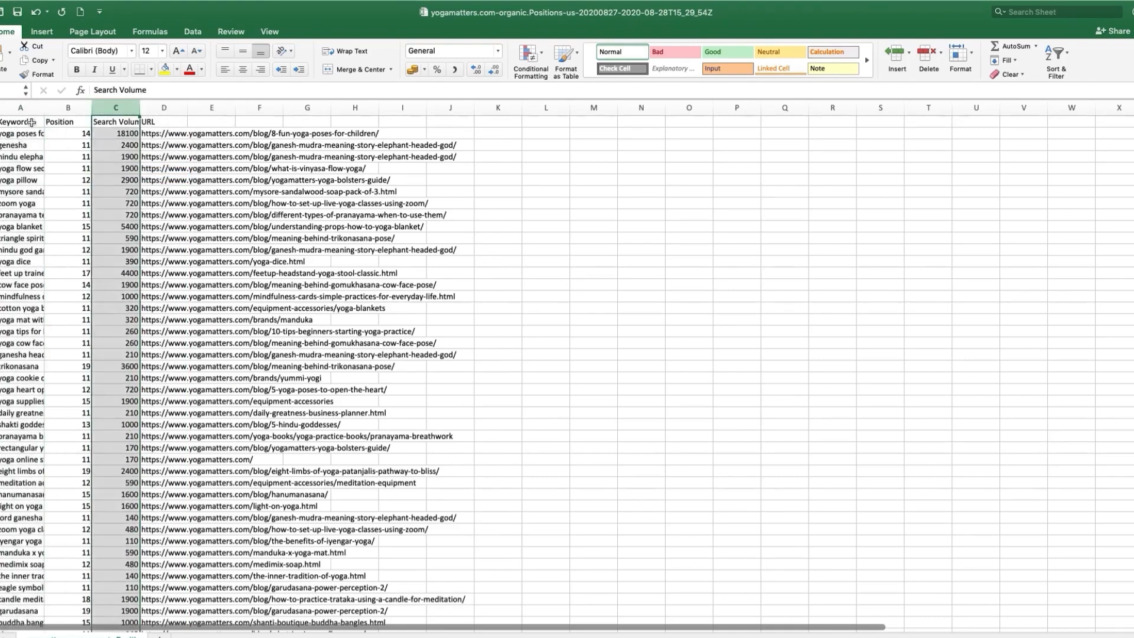
Step: Make the Keyword, Position and Search Volume headers bold and widen the Keyword and Search Volume columns to fit their contents
drag(24, 122, 152, 110)
key(super+b)
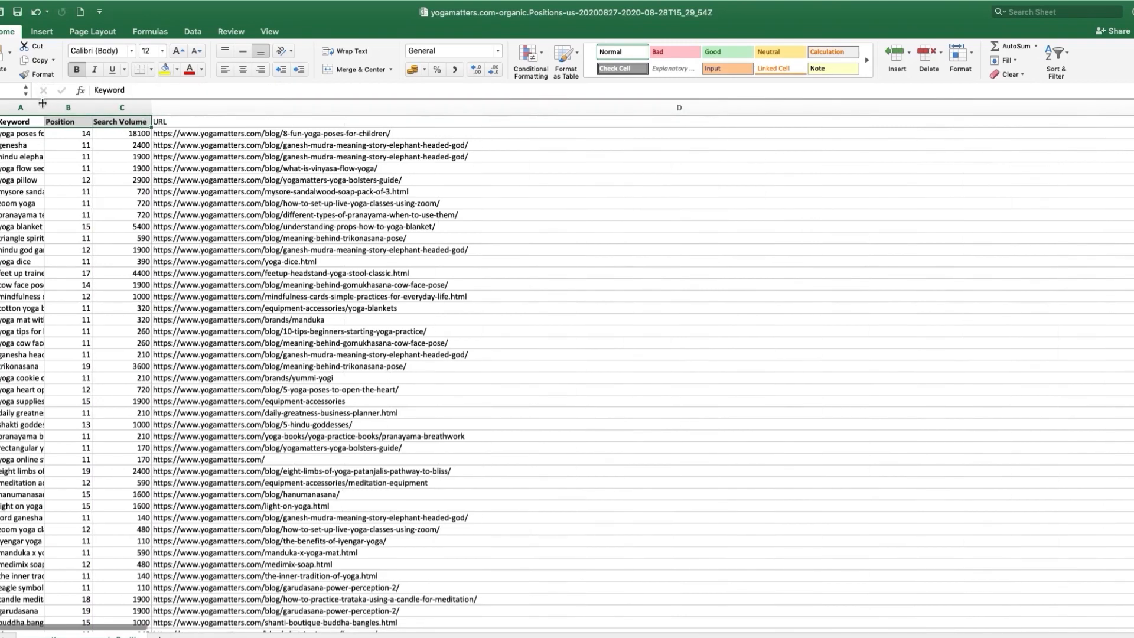
double_click(43, 106)
Step: Look through the keywords, positions, search volumes and ranking URLs in the cleaned-up sheet
drag(109, 146, 103, 420)
click(139, 357)
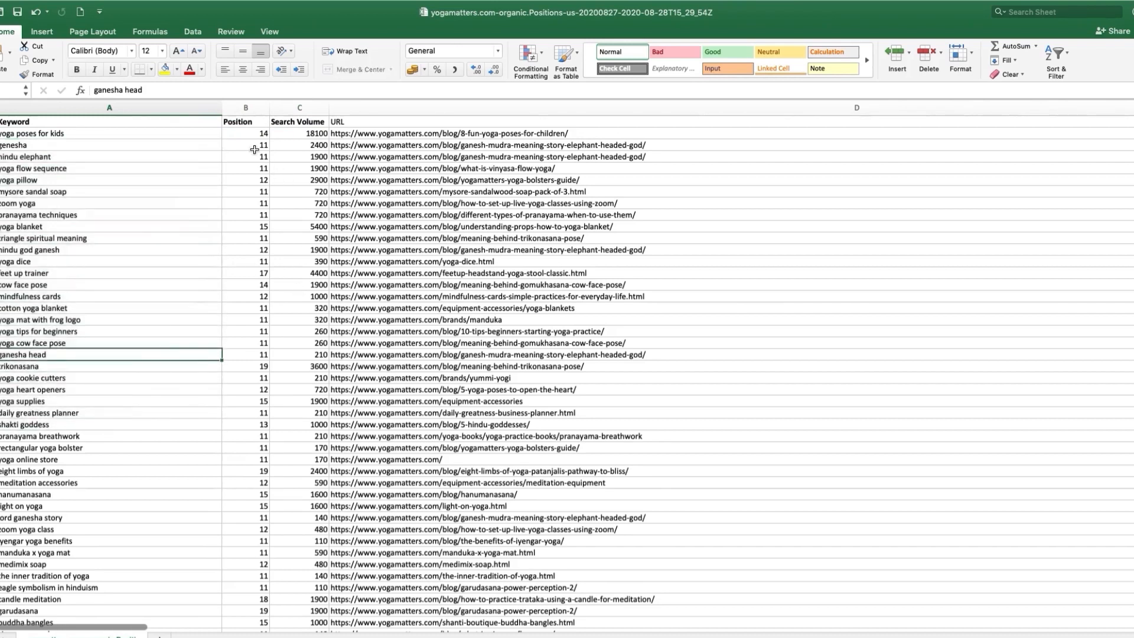
click(247, 137)
drag(246, 137, 228, 450)
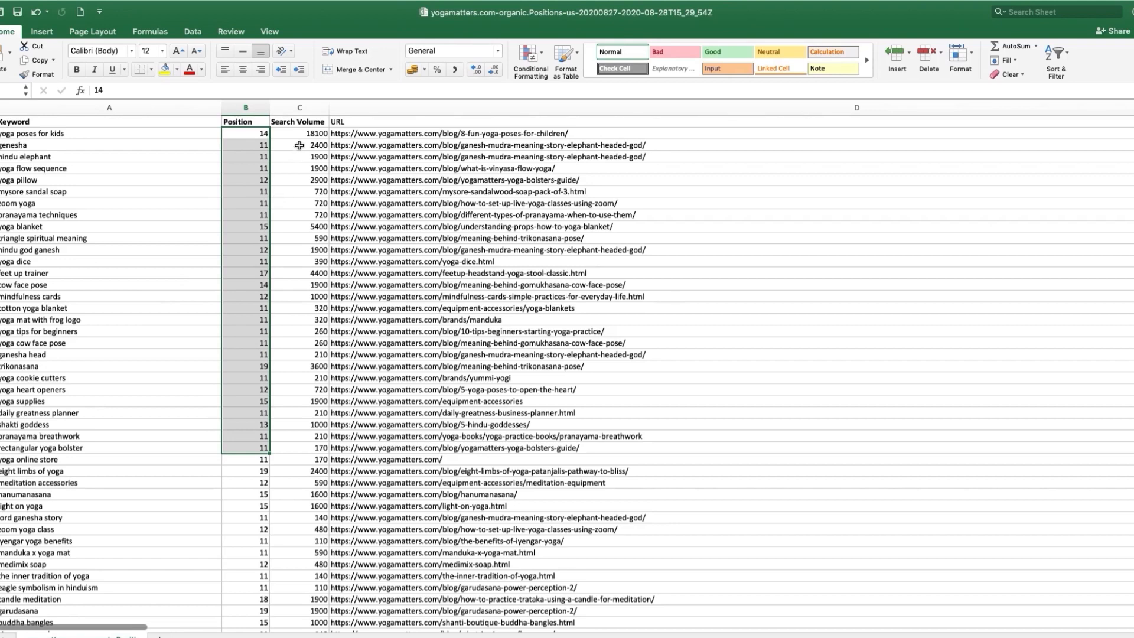
drag(300, 134, 295, 239)
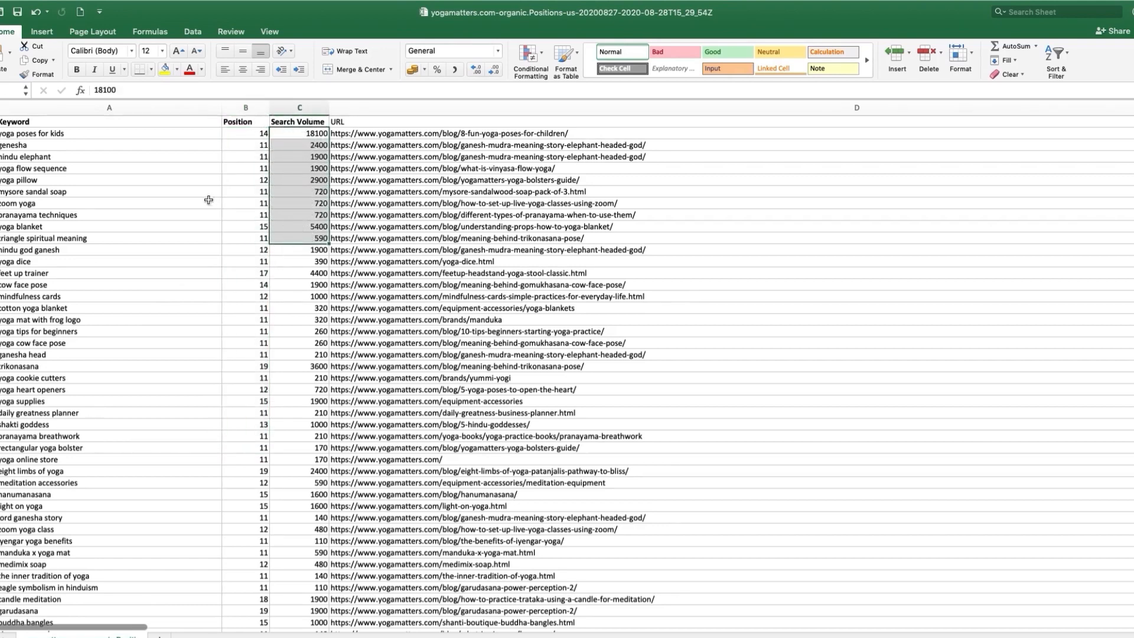
mouse_move(440, 145)
mouse_down()
mouse_move(446, 217)
mouse_move(443, 145)
mouse_up()
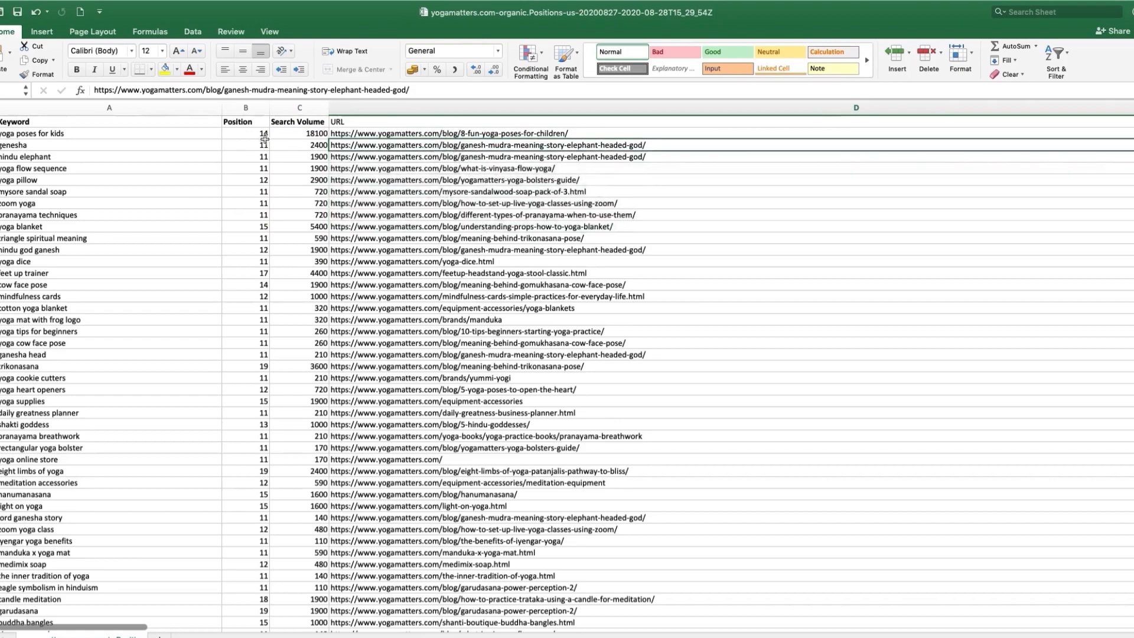
double_click(212, 143)
Step: Switch to the browser, open the Yoga Mat Towels category on the Yogamatters website and copy its page URL
key(ctrl+Right)
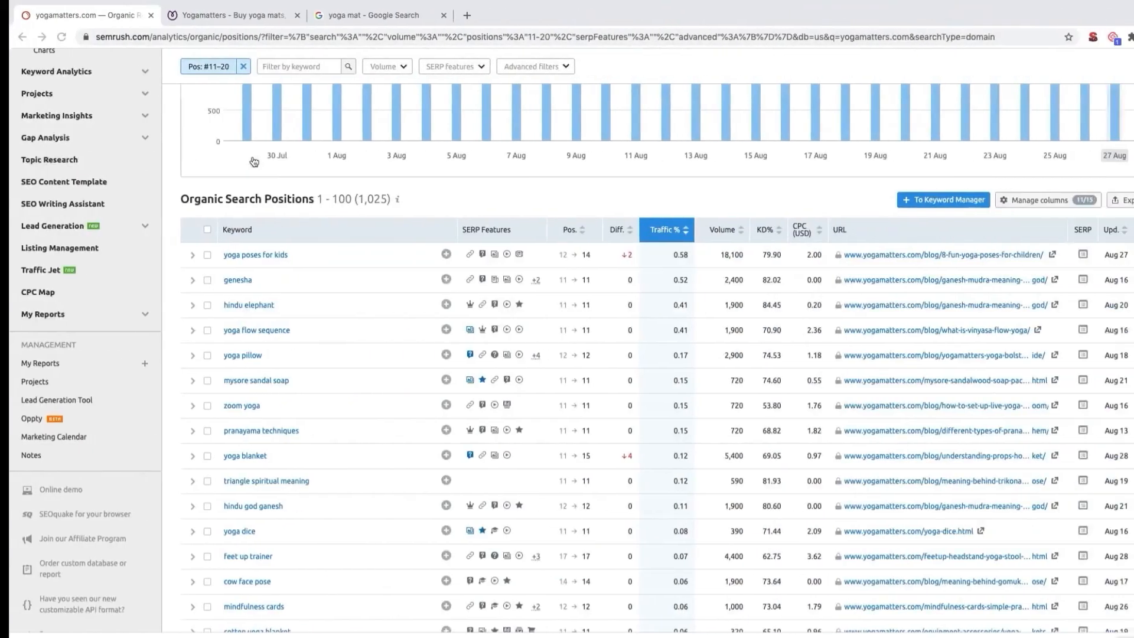
scroll(298, 313, up, 5)
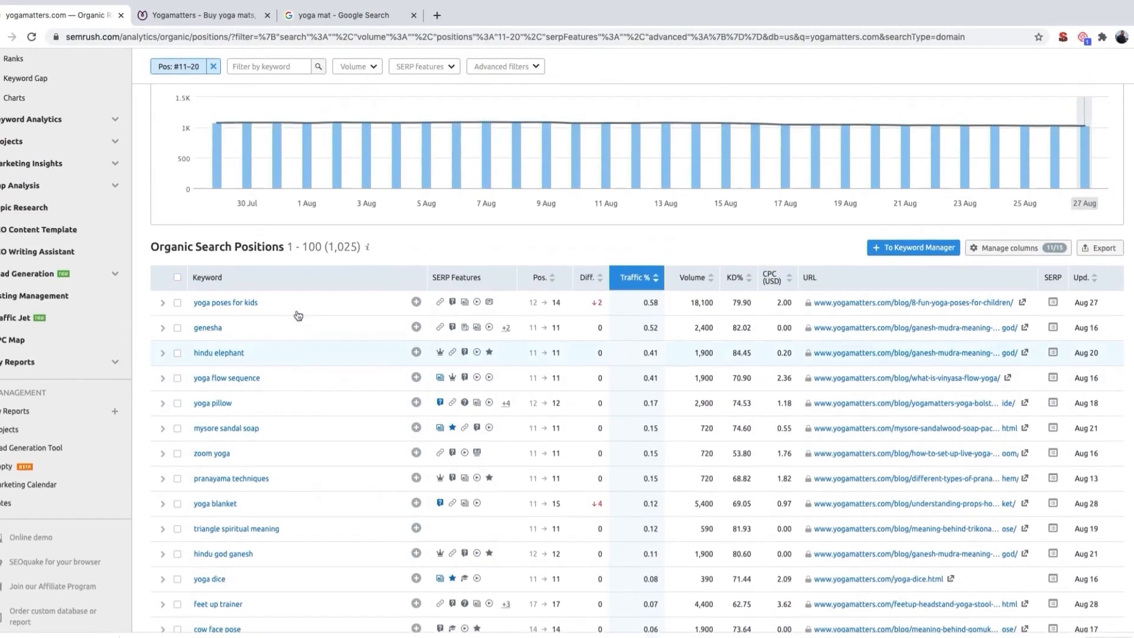
scroll(298, 314, up, 1)
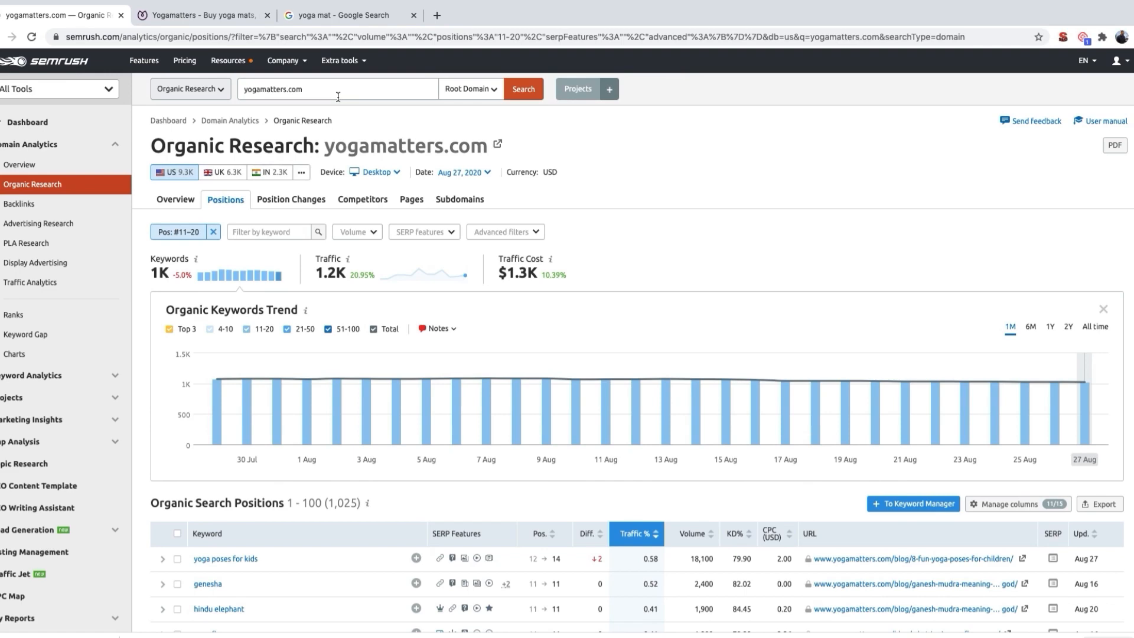
click(220, 16)
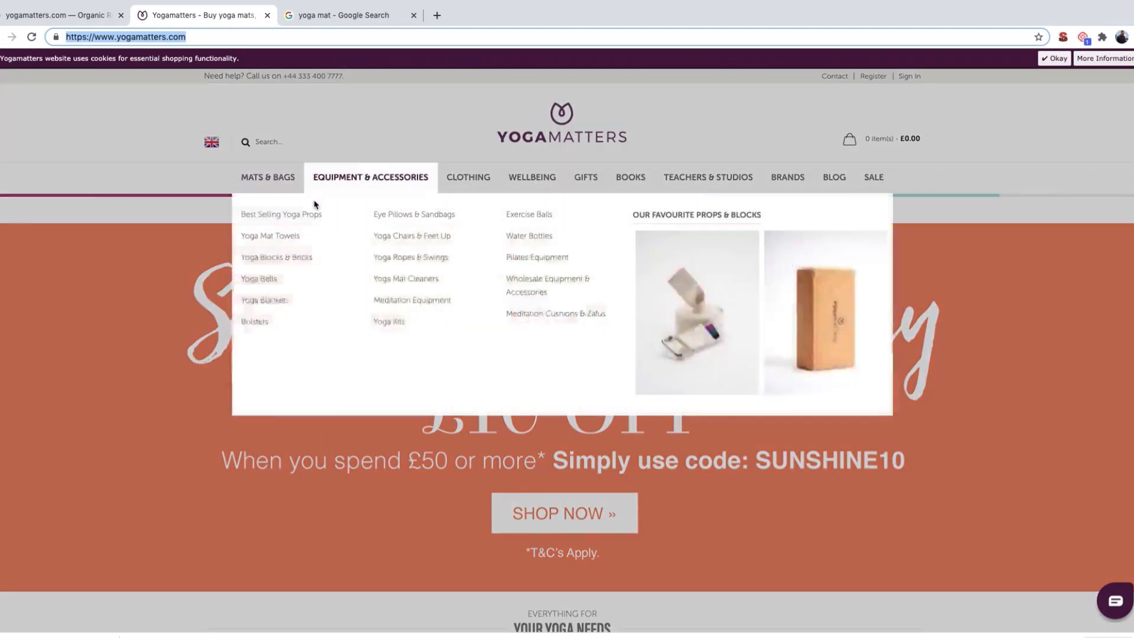
mouse_move(283, 184)
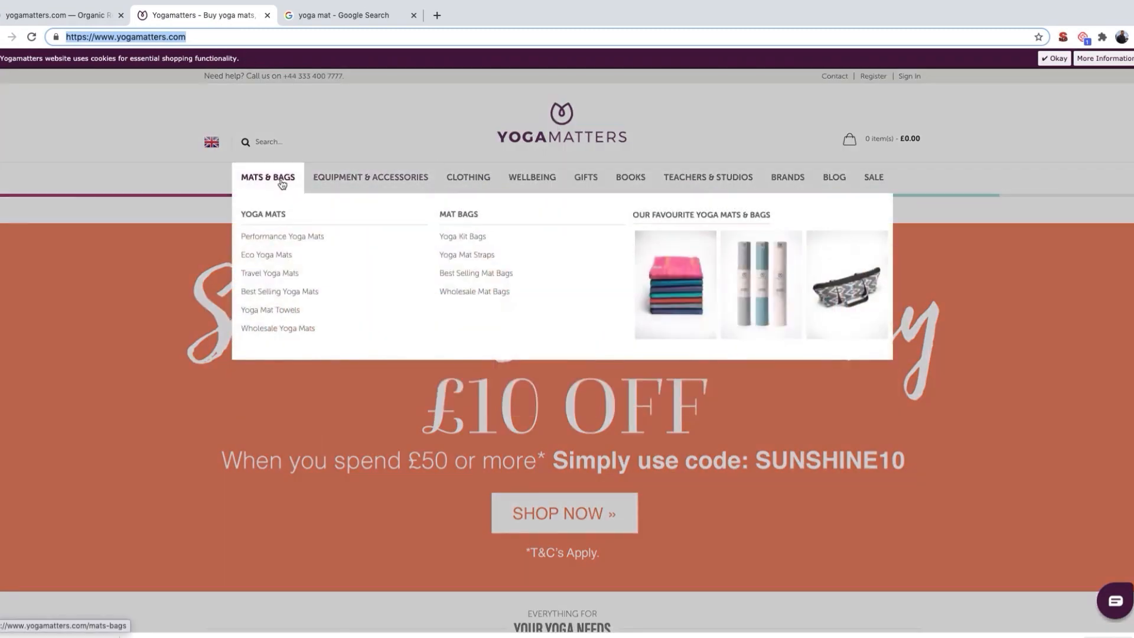
click(288, 311)
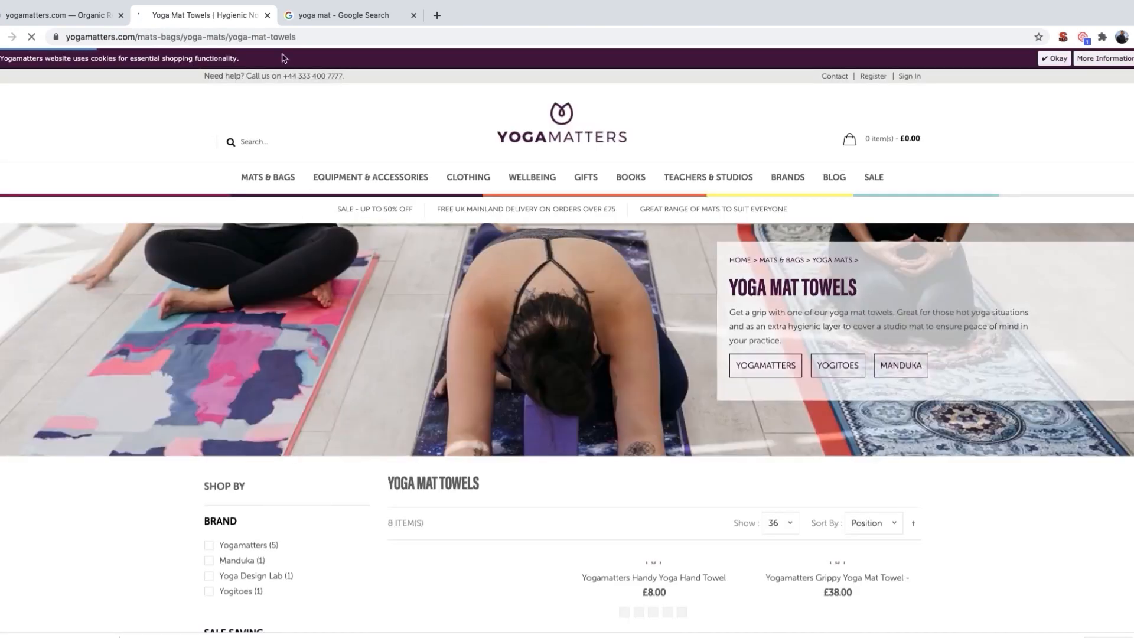
click(276, 36)
key(ctrl+c)
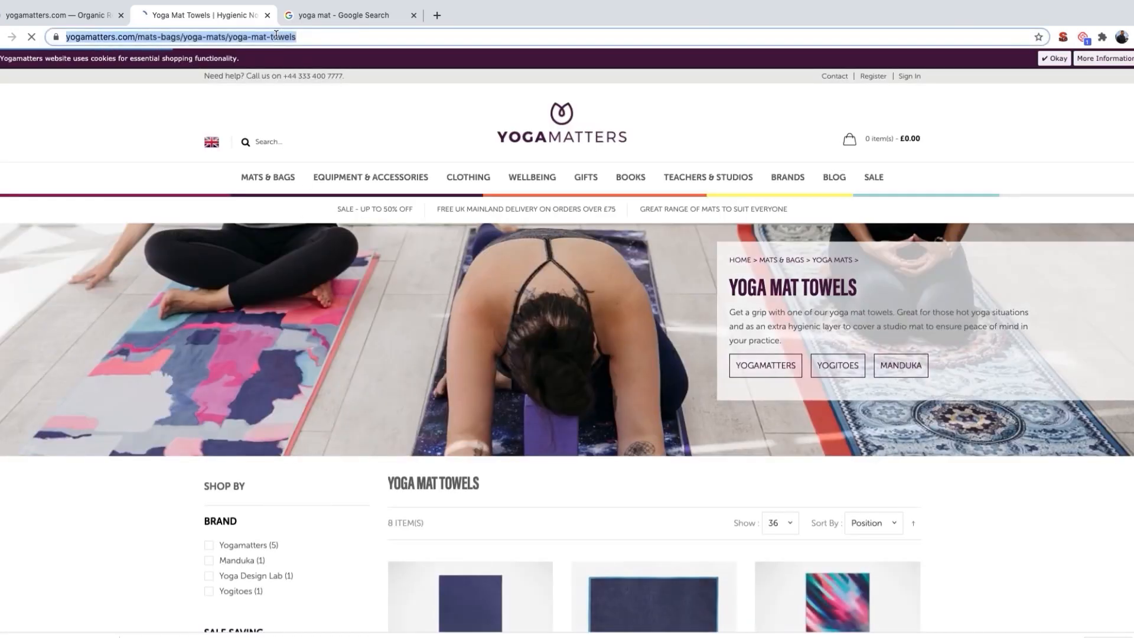
Step: Run a SEMrush Organic Research search for yogamatters.com/mats-bags/yoga-mats/yoga-mat-towels as a subfolder
click(86, 14)
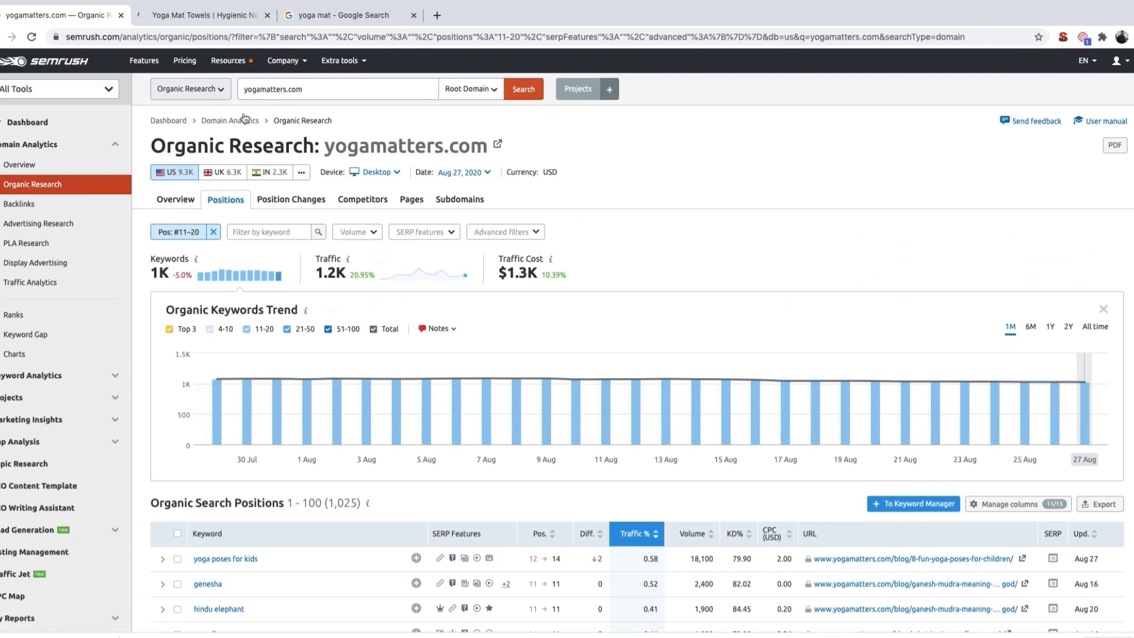
double_click(273, 90)
key(ctrl+v)
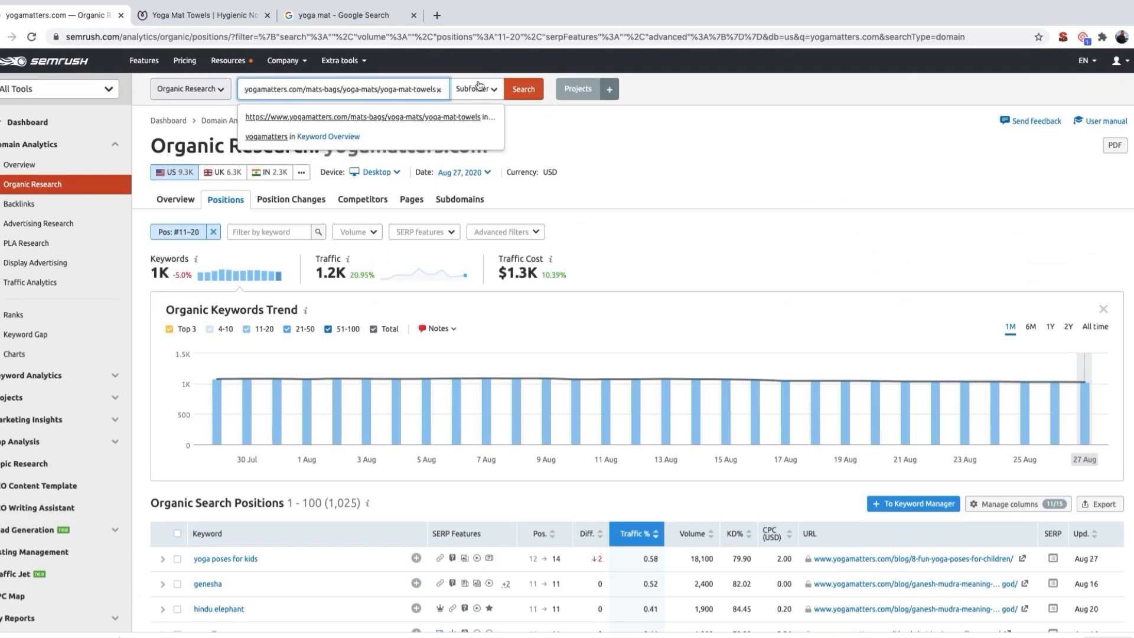
click(522, 89)
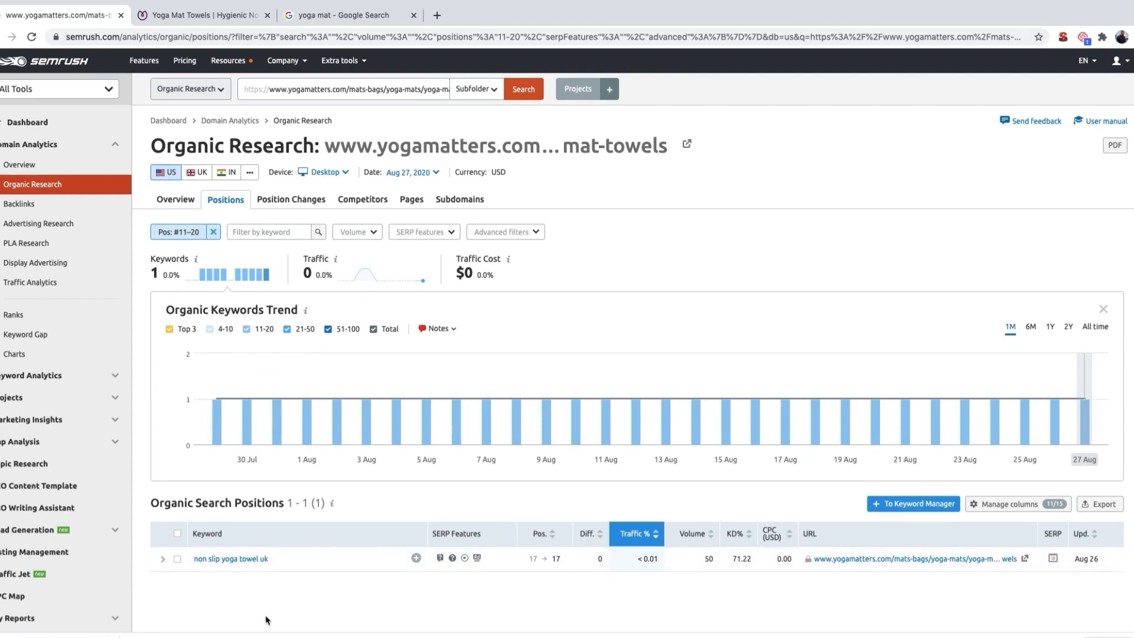
Step: Clear the position 11–20 filter and look through all organic search positions of the Yoga Mat Towels page
click(212, 234)
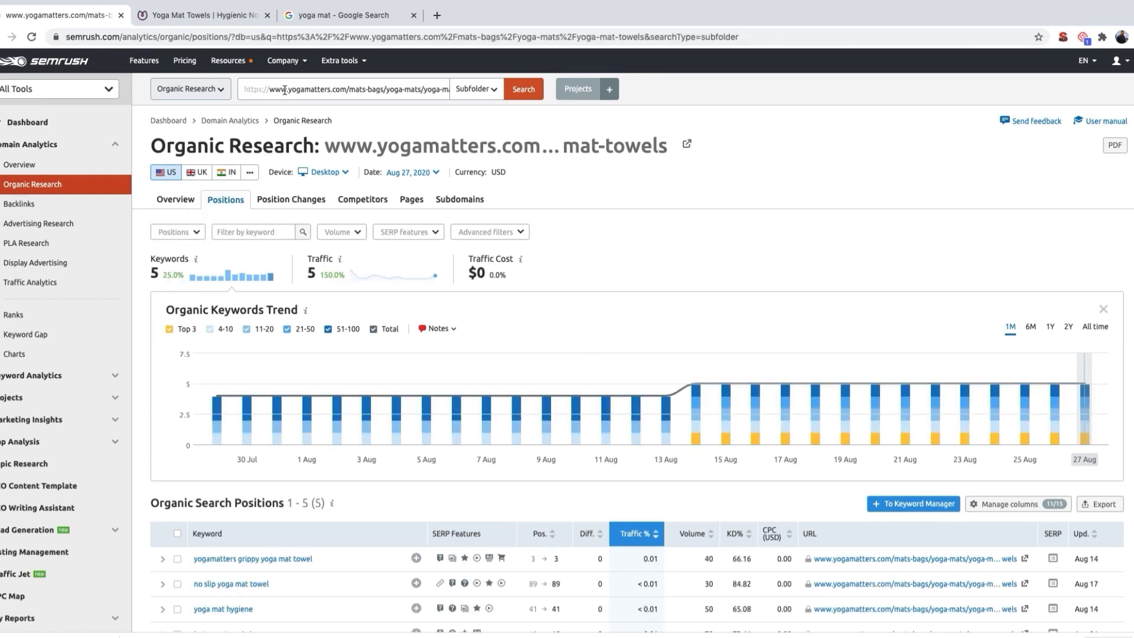
scroll(298, 347, down, 3)
scroll(299, 347, down, 1)
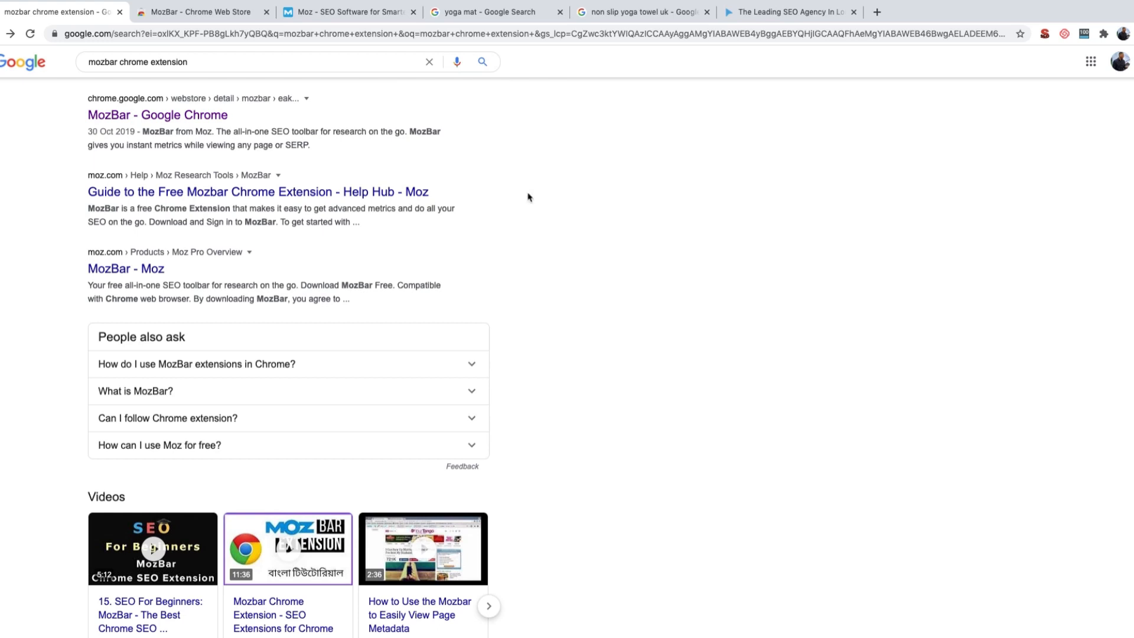
Step: Review the Google results for "mozbar chrome extension", the MozBar page in the Chrome Web Store and the Moz homepage
triple_click(154, 63)
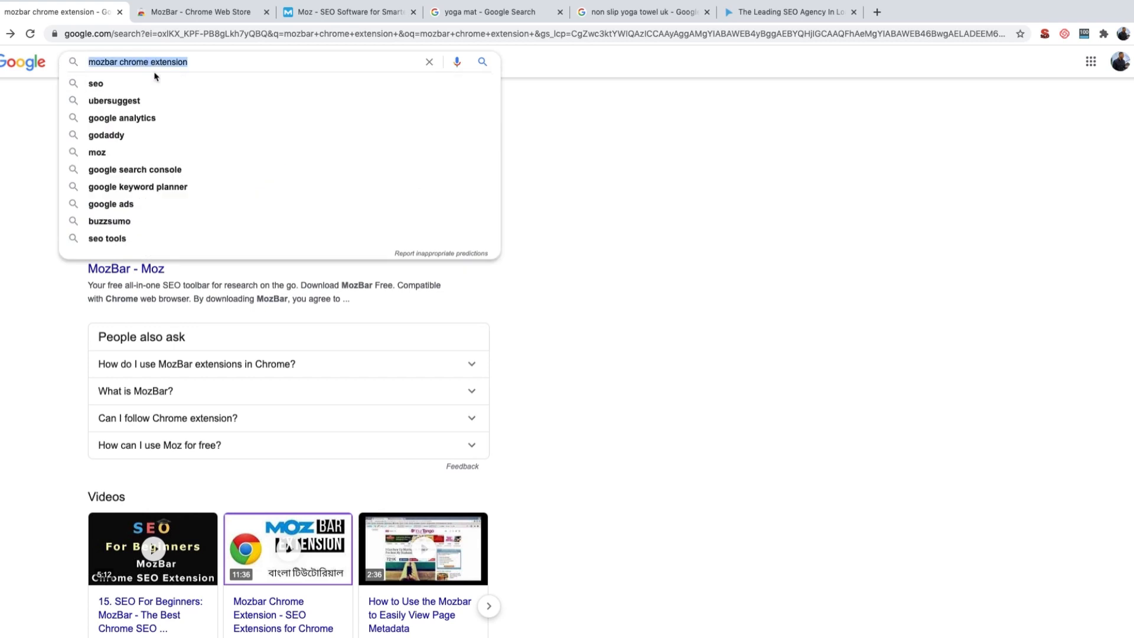
click(684, 142)
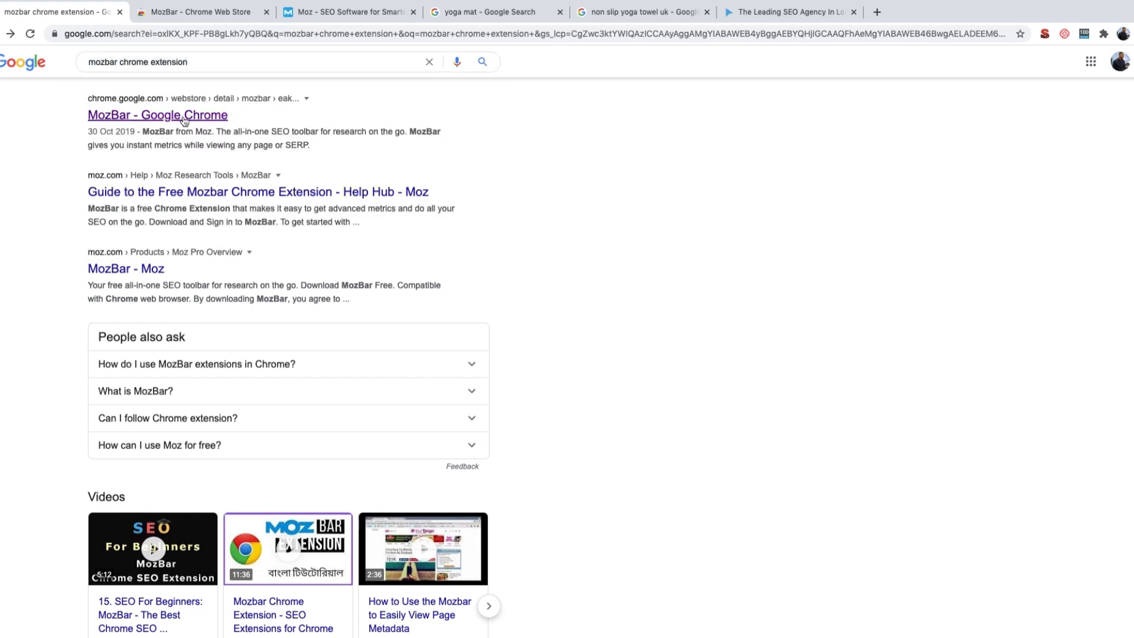
click(204, 13)
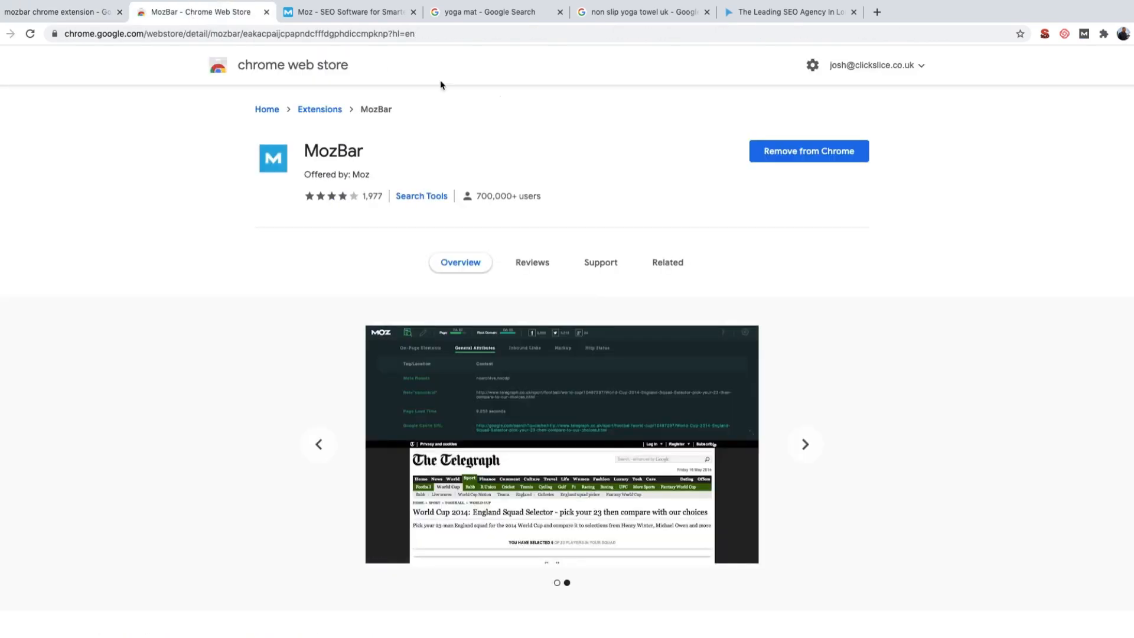
double_click(360, 176)
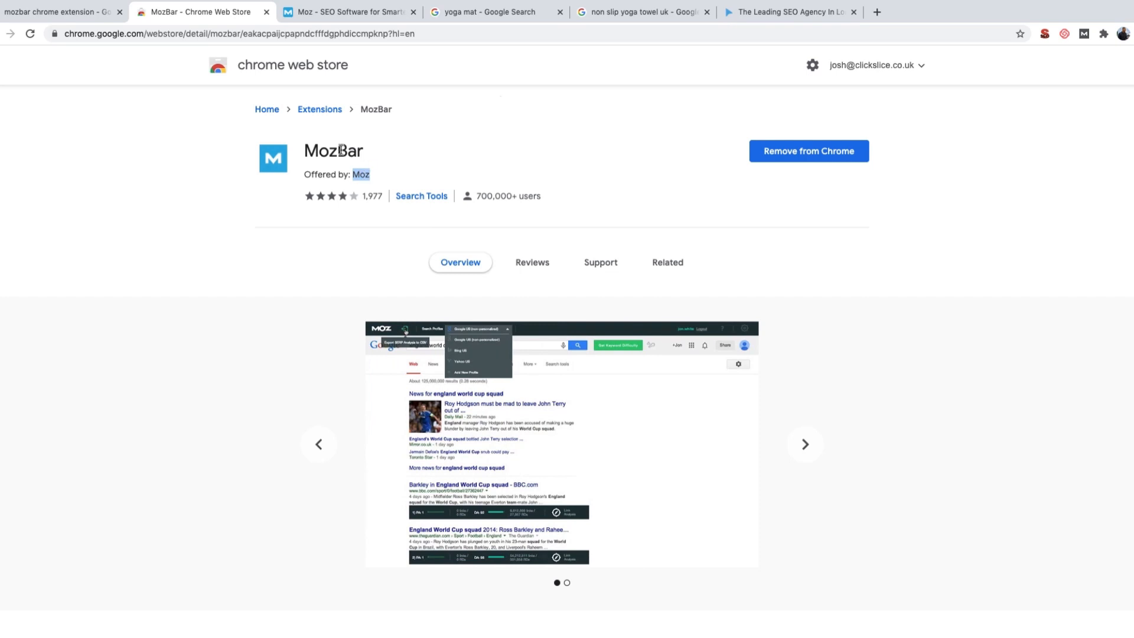
double_click(341, 150)
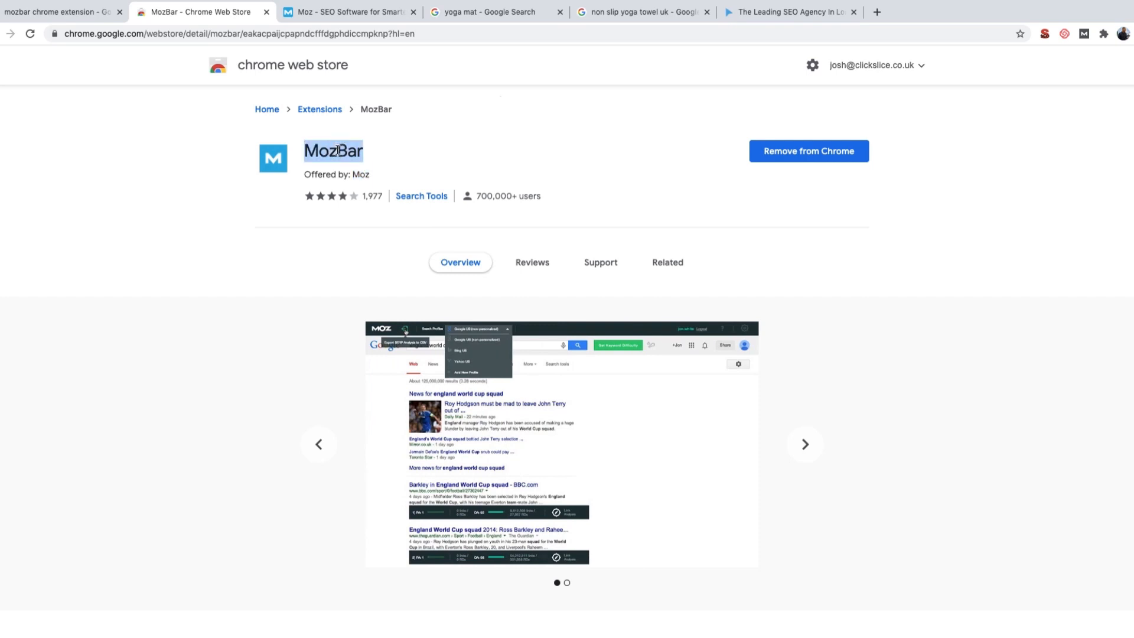
click(456, 167)
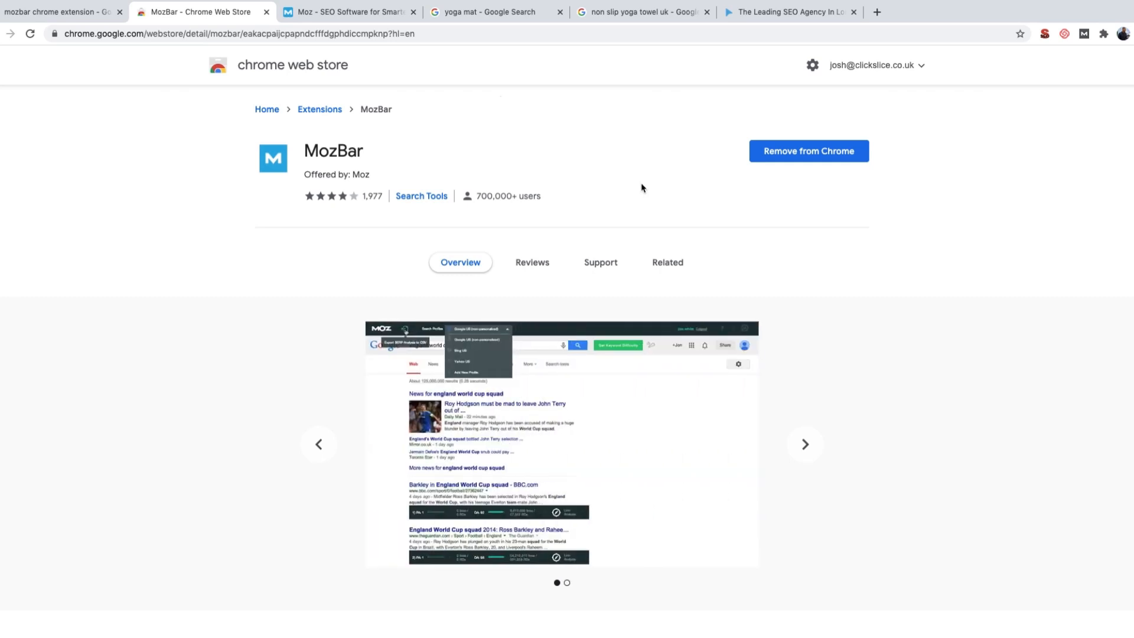
click(363, 14)
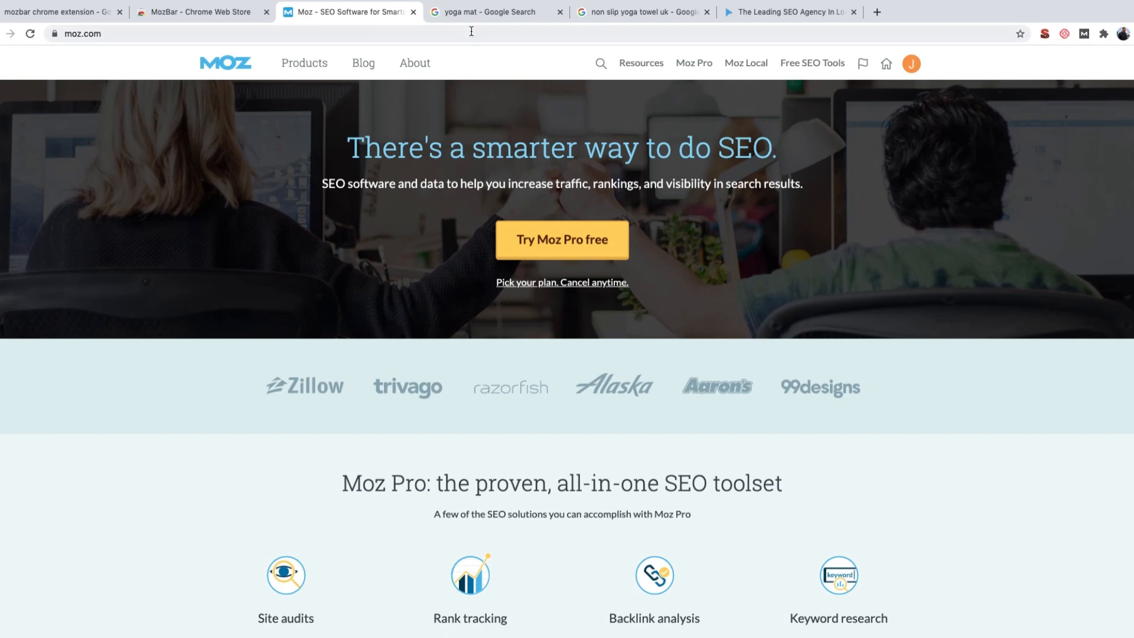
Step: Turn on the MozBar extension for the Google results of "yoga mat"
click(472, 13)
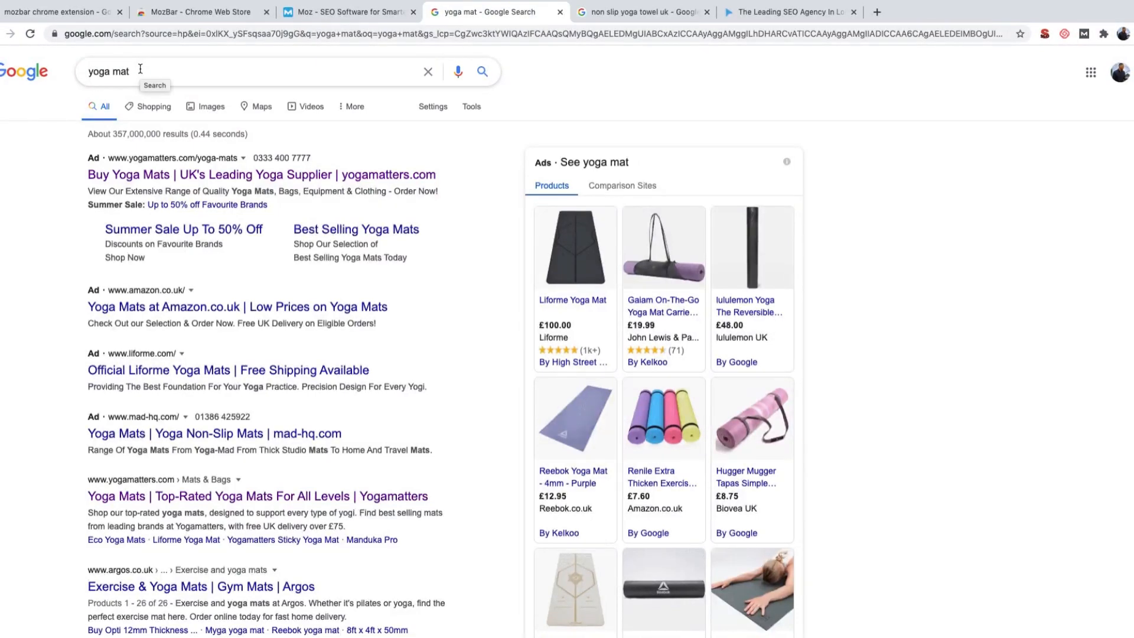
drag(139, 71, 77, 70)
click(37, 174)
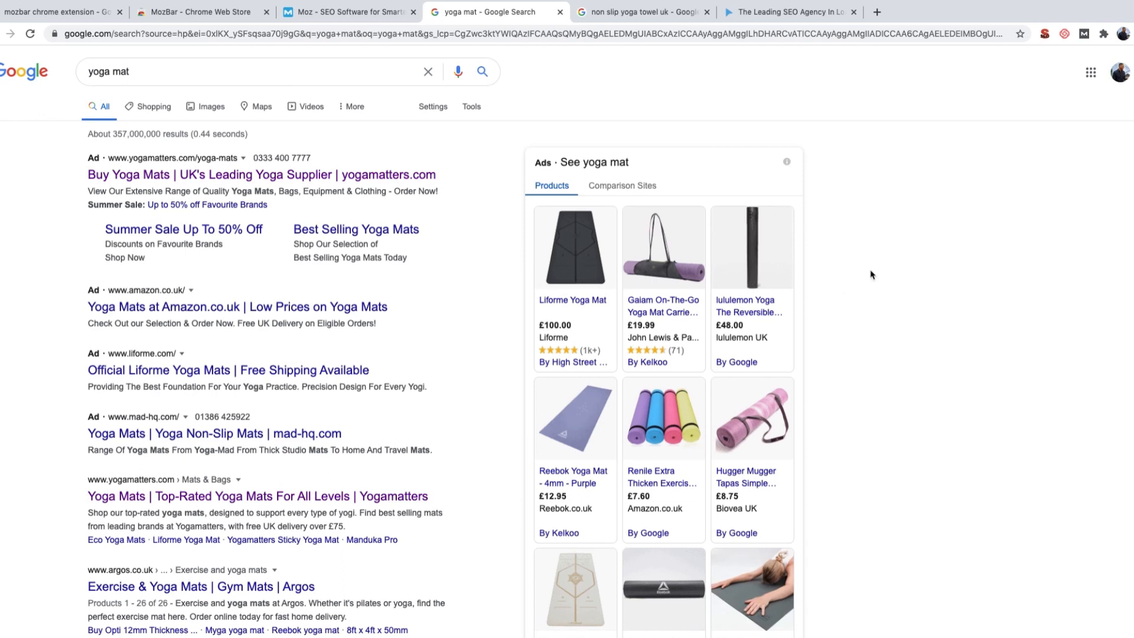
click(1086, 35)
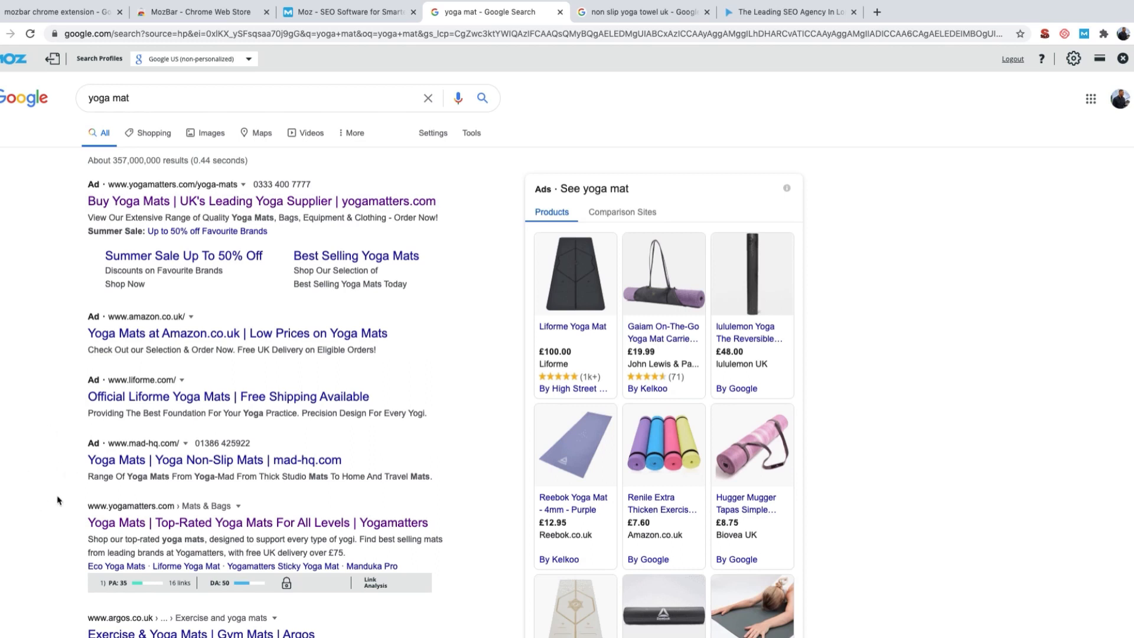
Step: Examine the Page Authority and Domain Authority scores of the organic results for "yoga mat"
scroll(26, 589, down, 1)
scroll(26, 589, down, 3)
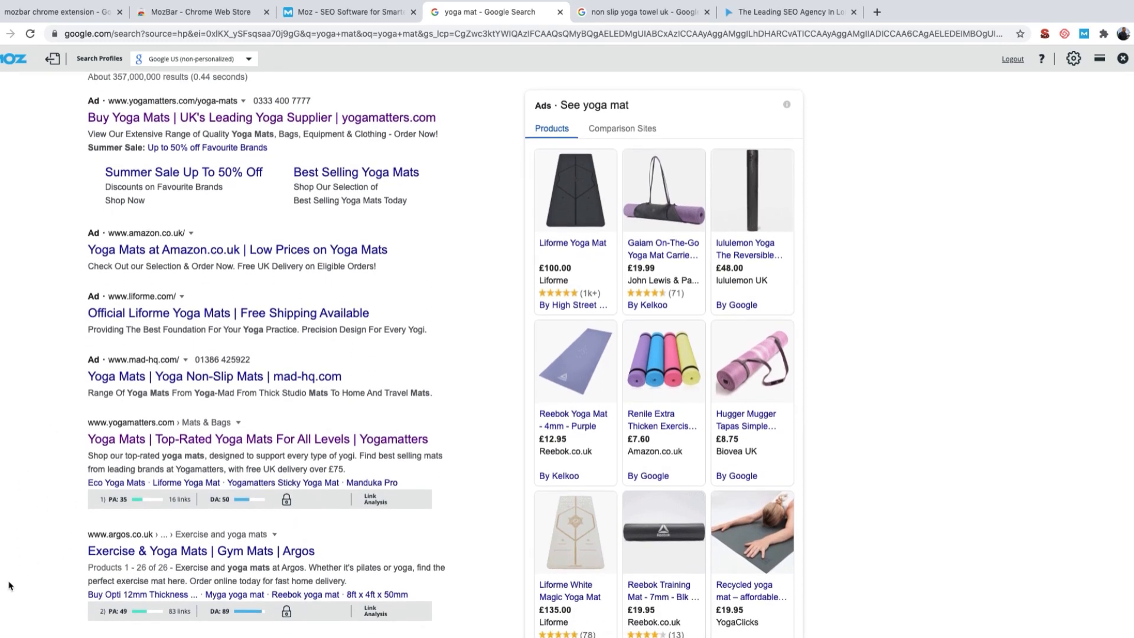
scroll(29, 617, down, 3)
scroll(27, 617, down, 1)
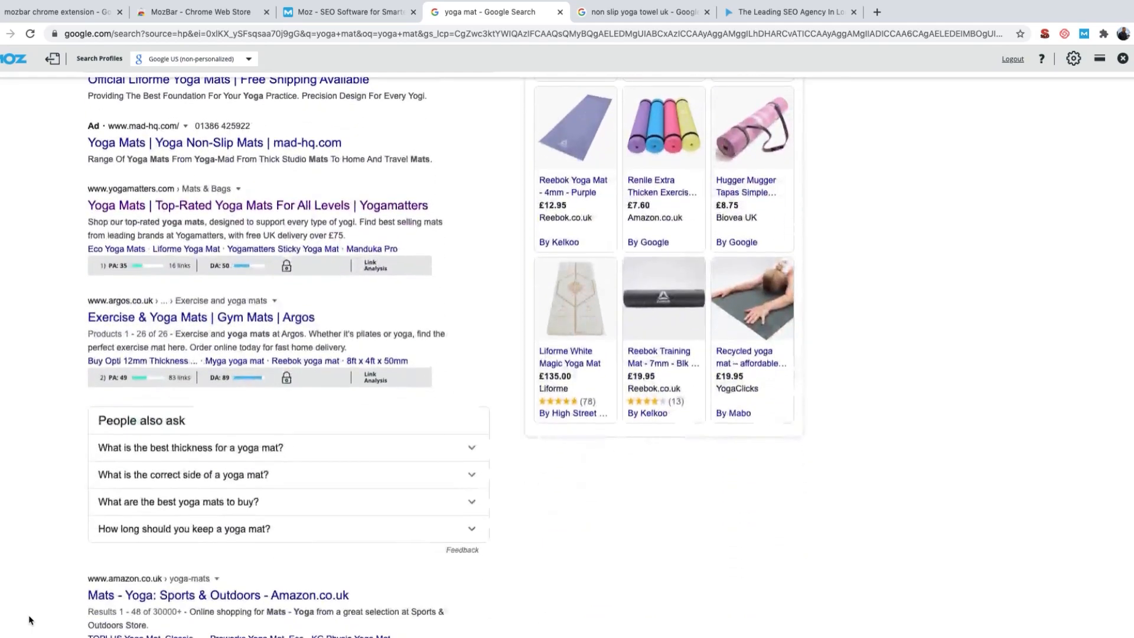
double_click(145, 249)
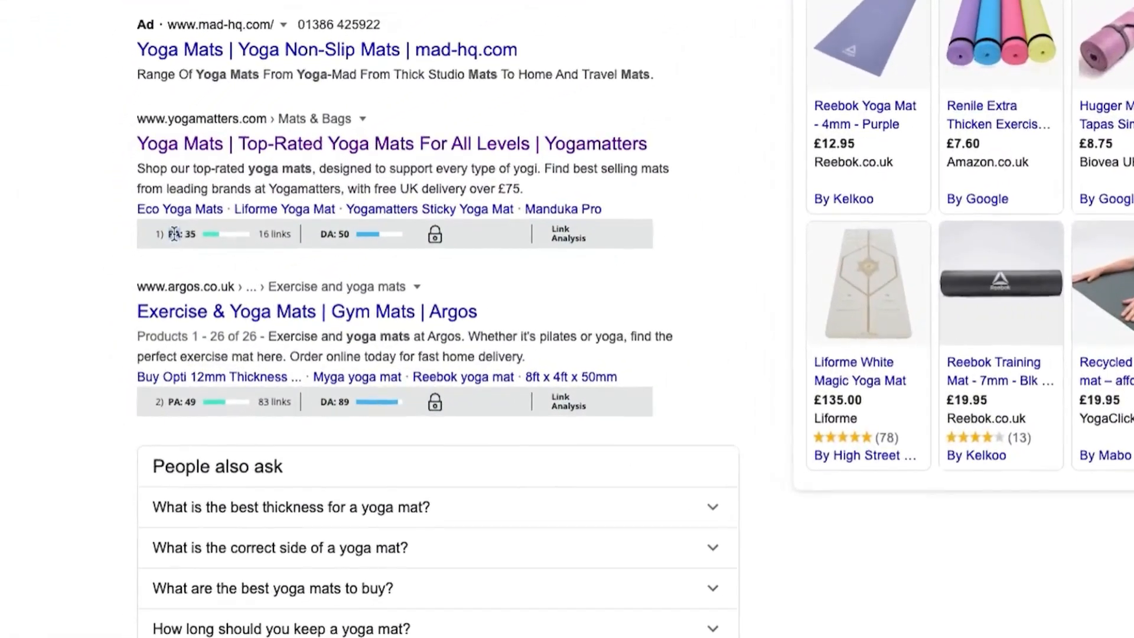
double_click(327, 233)
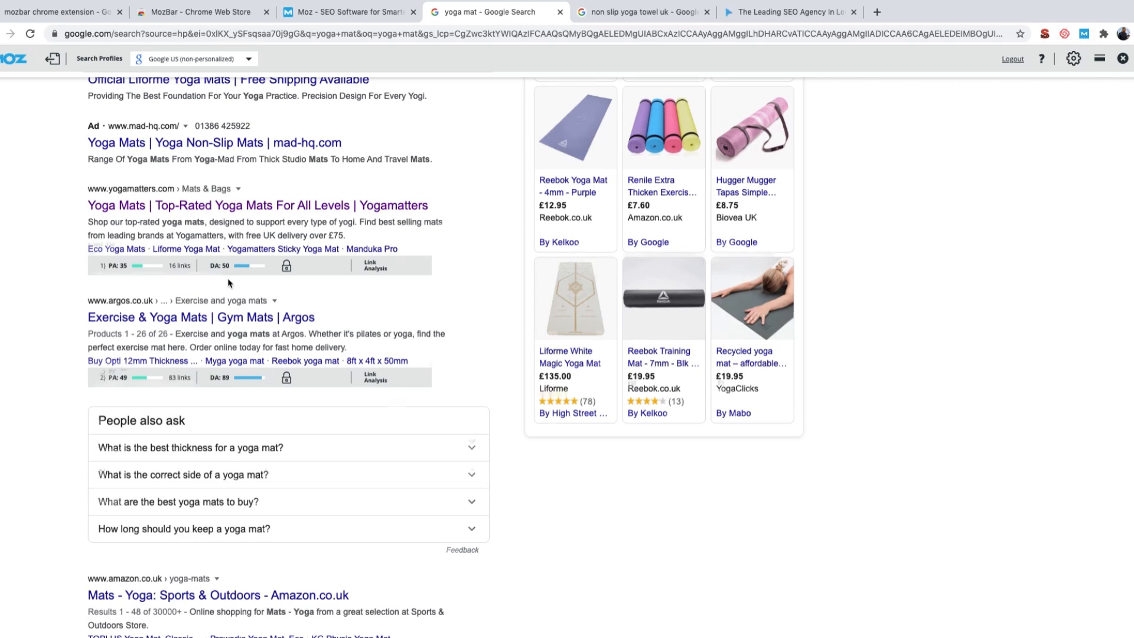
scroll(233, 283, down, 1)
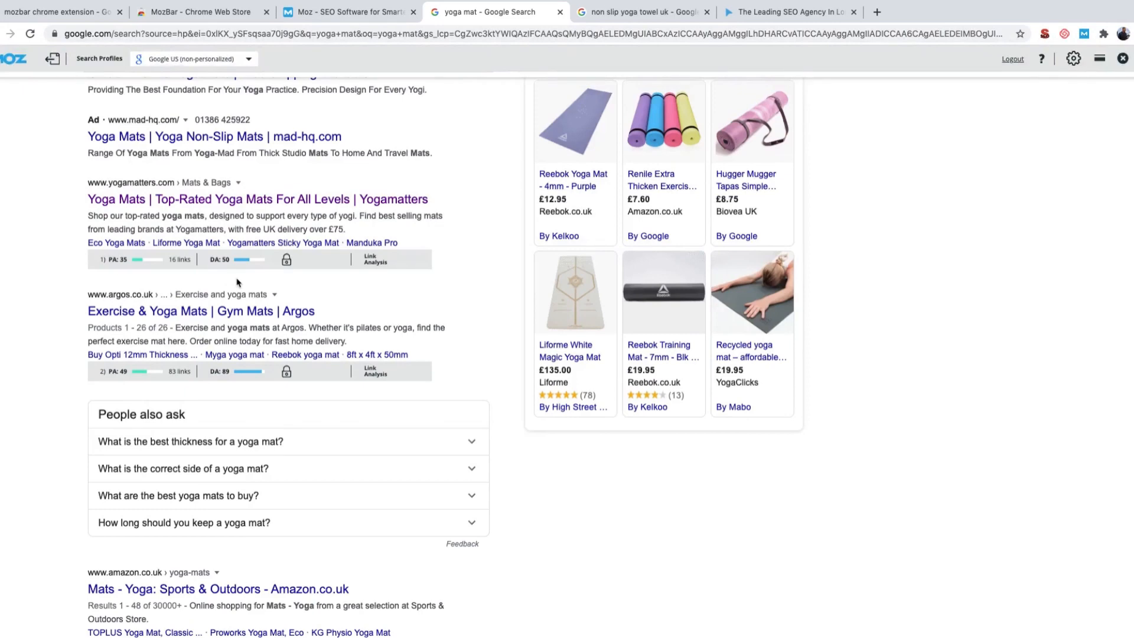
scroll(238, 283, down, 3)
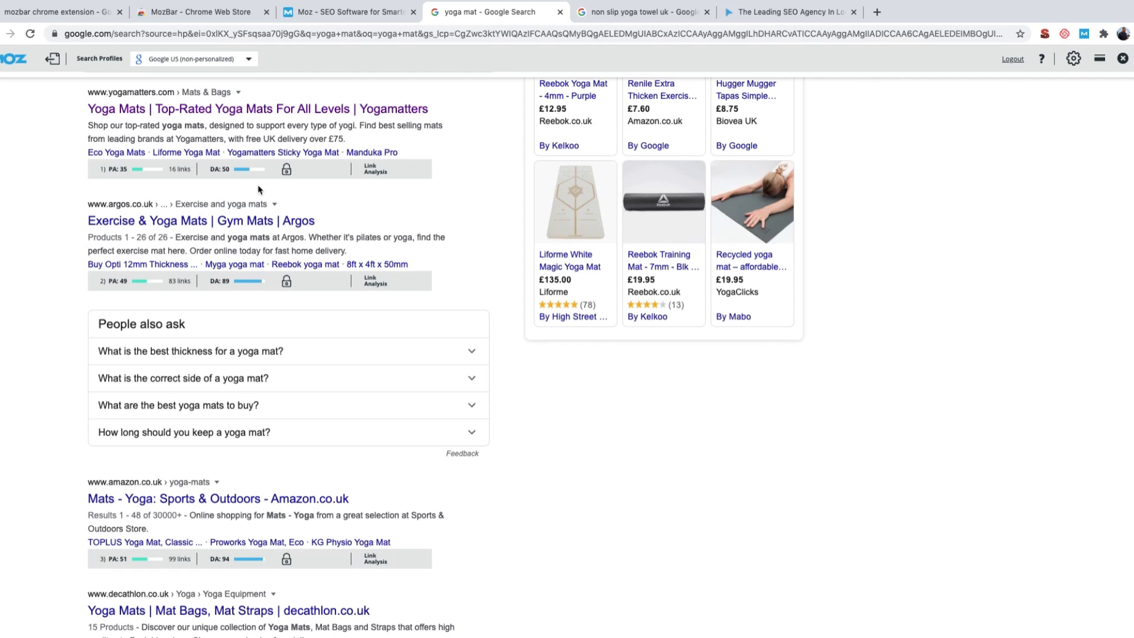
Step: Compare the Domain Authority of Yogamatters with that of the other sites ranking for "yoga mat", from Argos down to Form
click(750, 16)
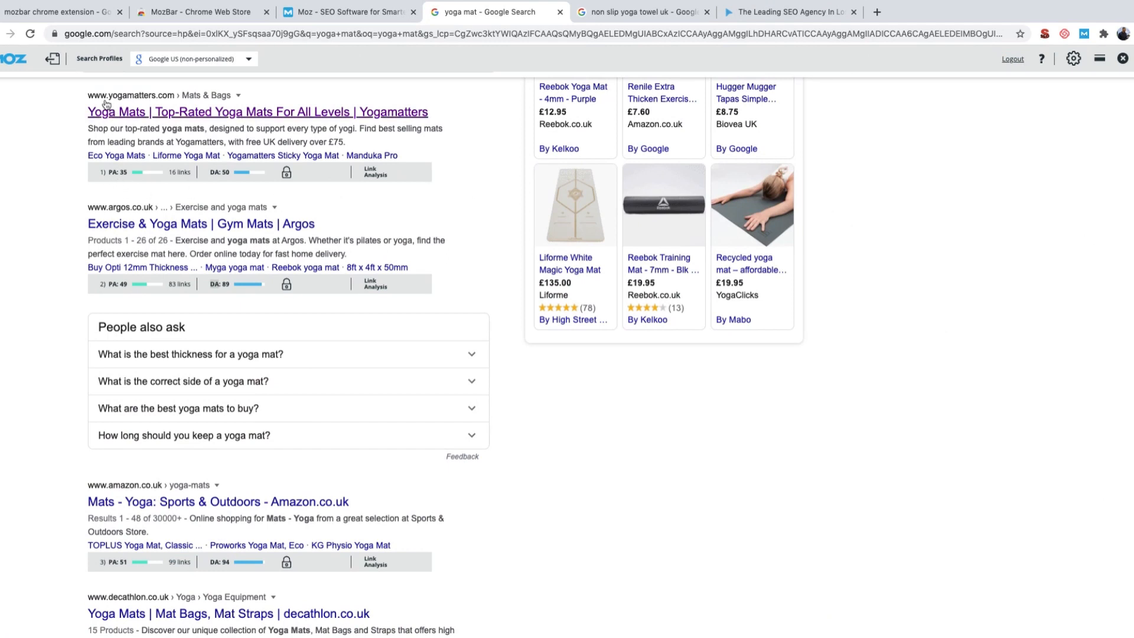
double_click(215, 172)
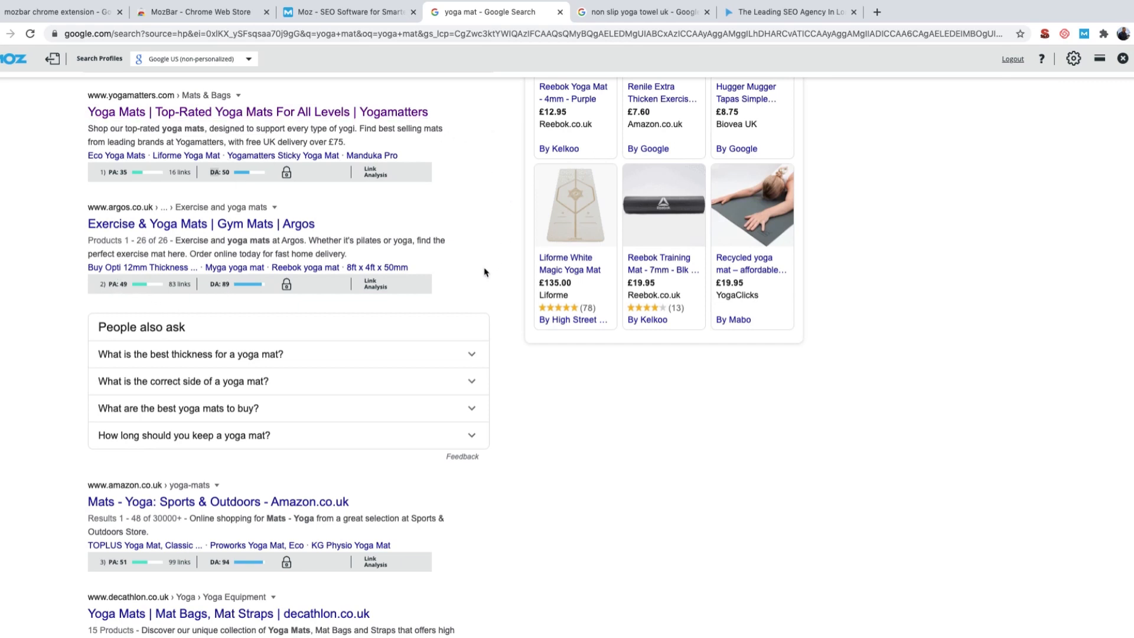
scroll(478, 228, down, 1)
scroll(478, 228, down, 4)
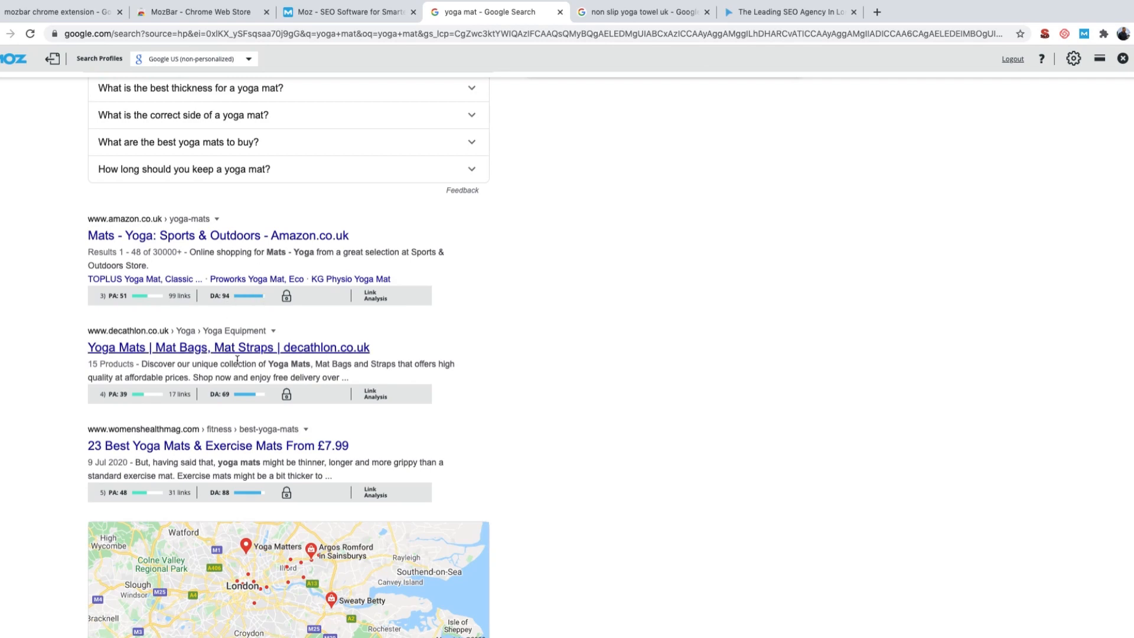
double_click(223, 396)
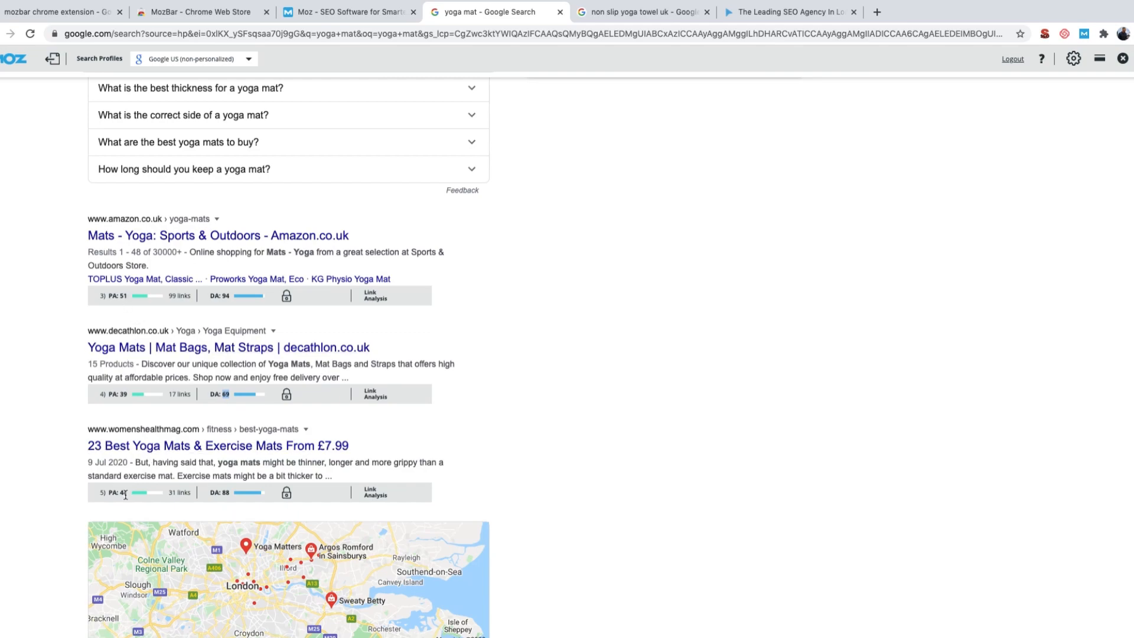
scroll(120, 414, down, 10)
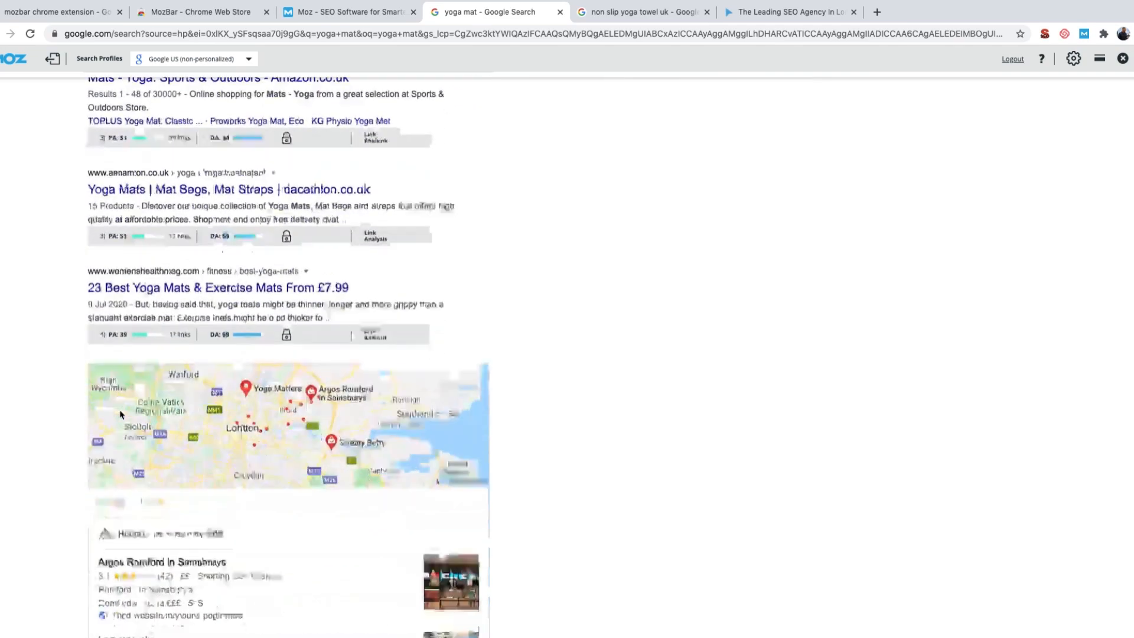
scroll(120, 414, down, 5)
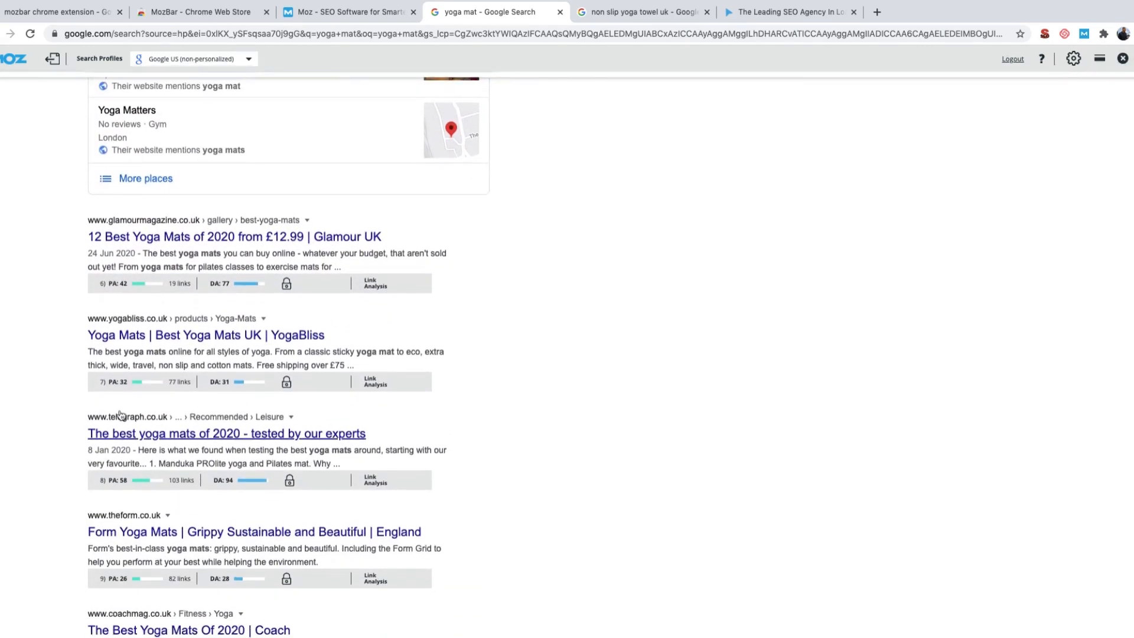
double_click(213, 282)
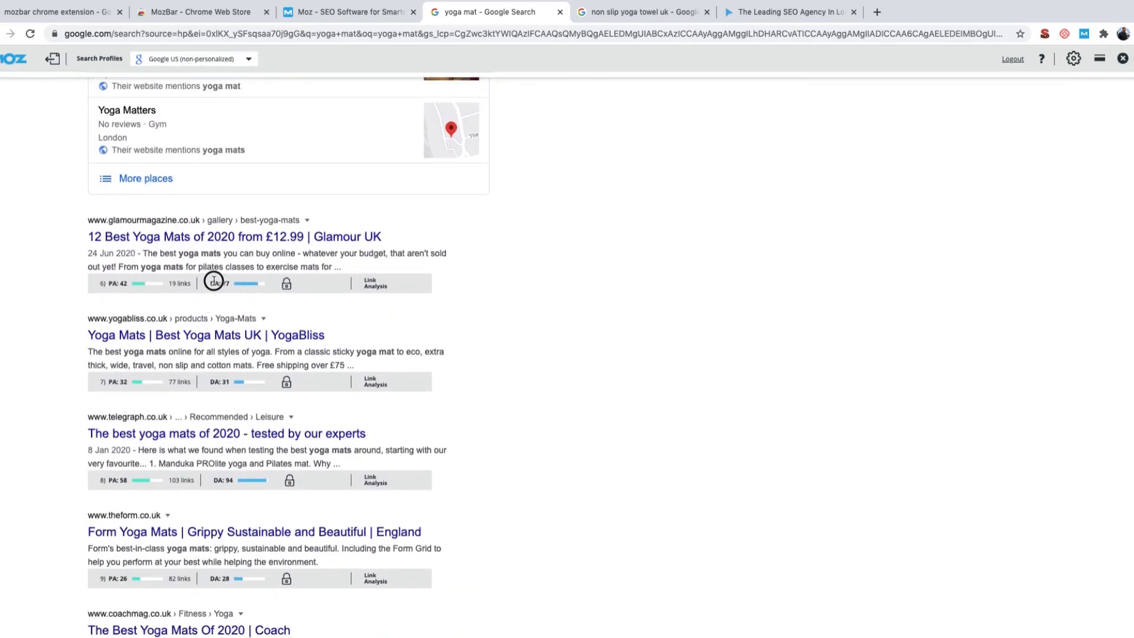
click(226, 284)
click(228, 480)
scroll(61, 456, up, 15)
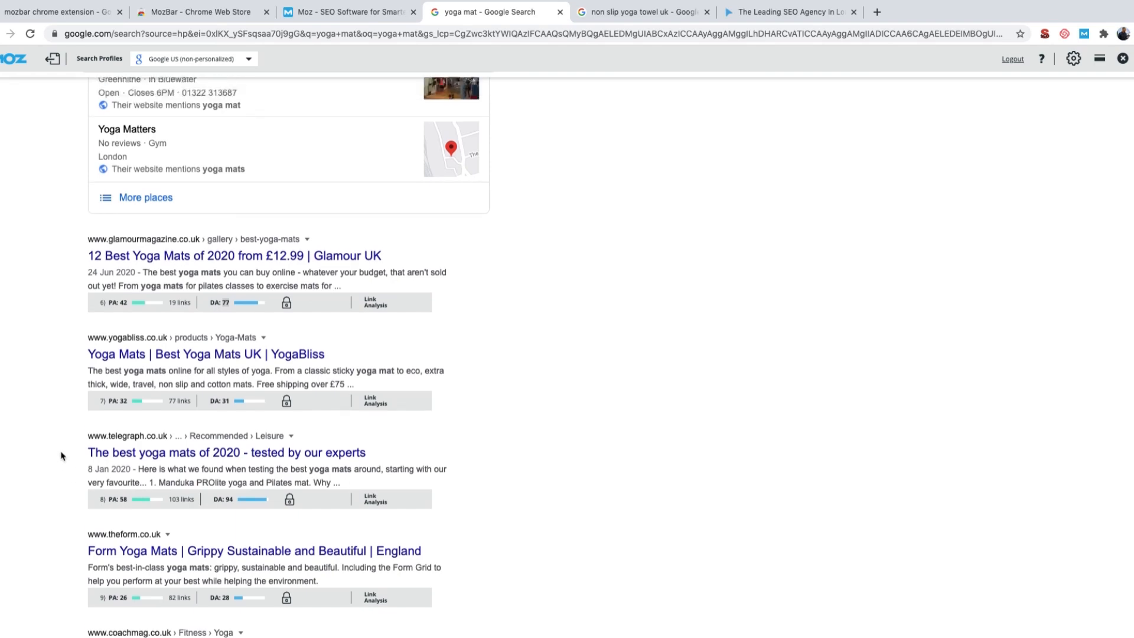
scroll(60, 456, up, 10)
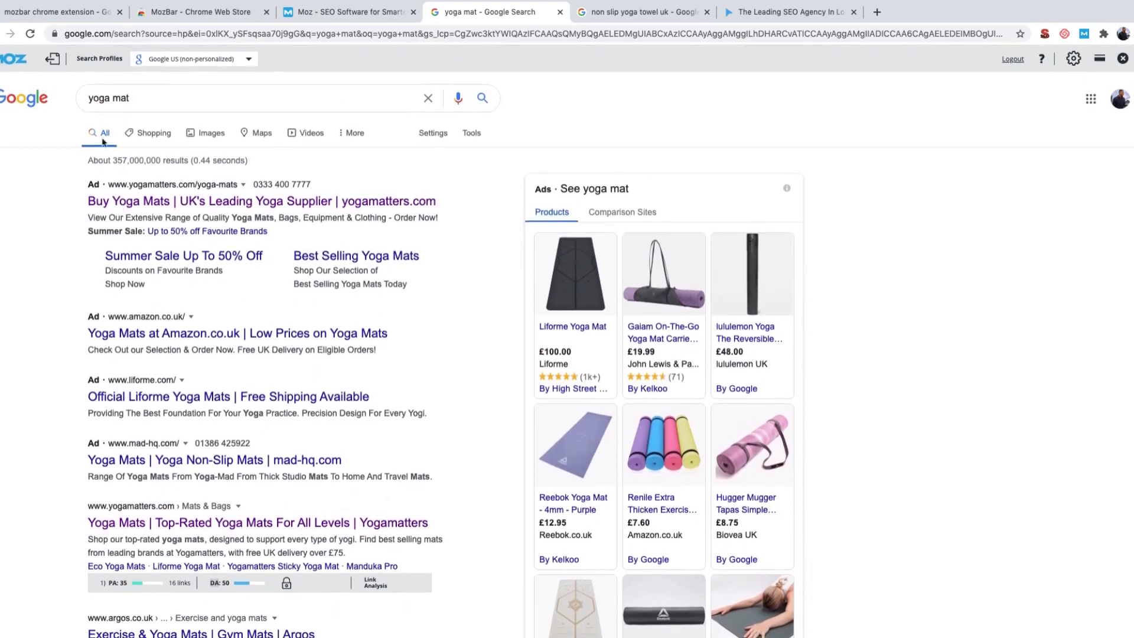
triple_click(101, 99)
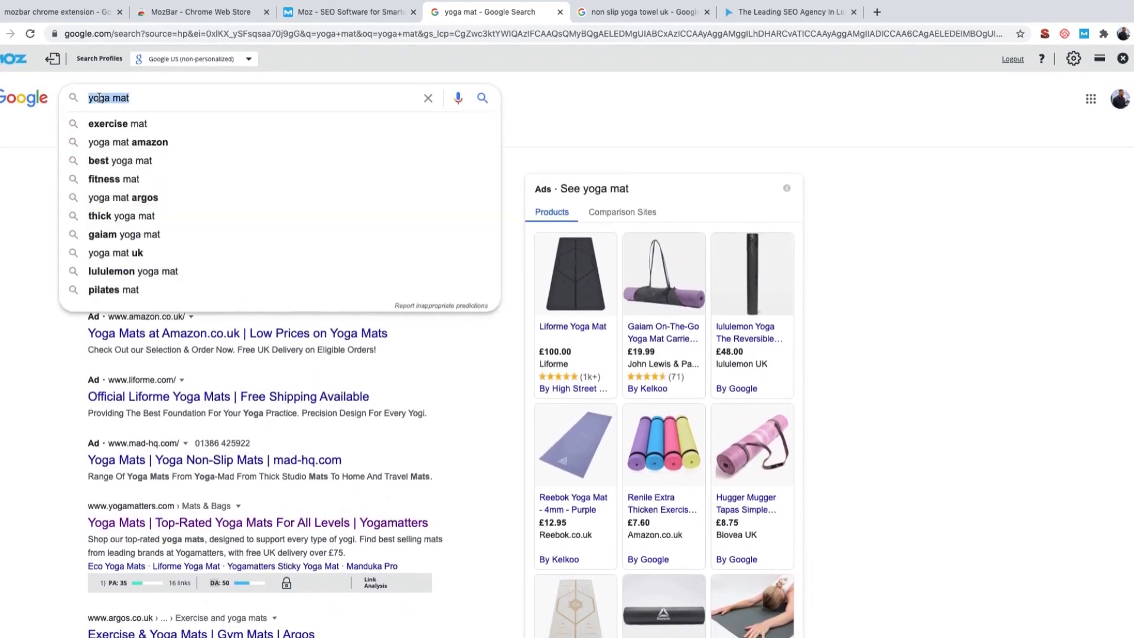
click(588, 97)
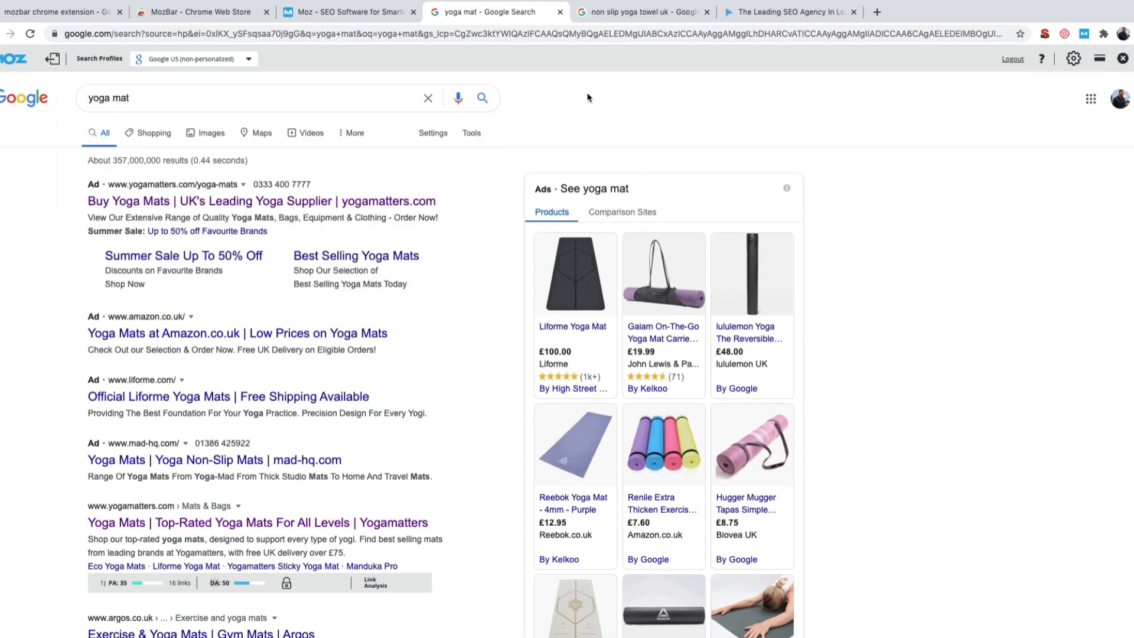
Step: Switch to the Google results for "non slip yoga towel uk" and examine the authority scores of the top-ranking pages
click(606, 14)
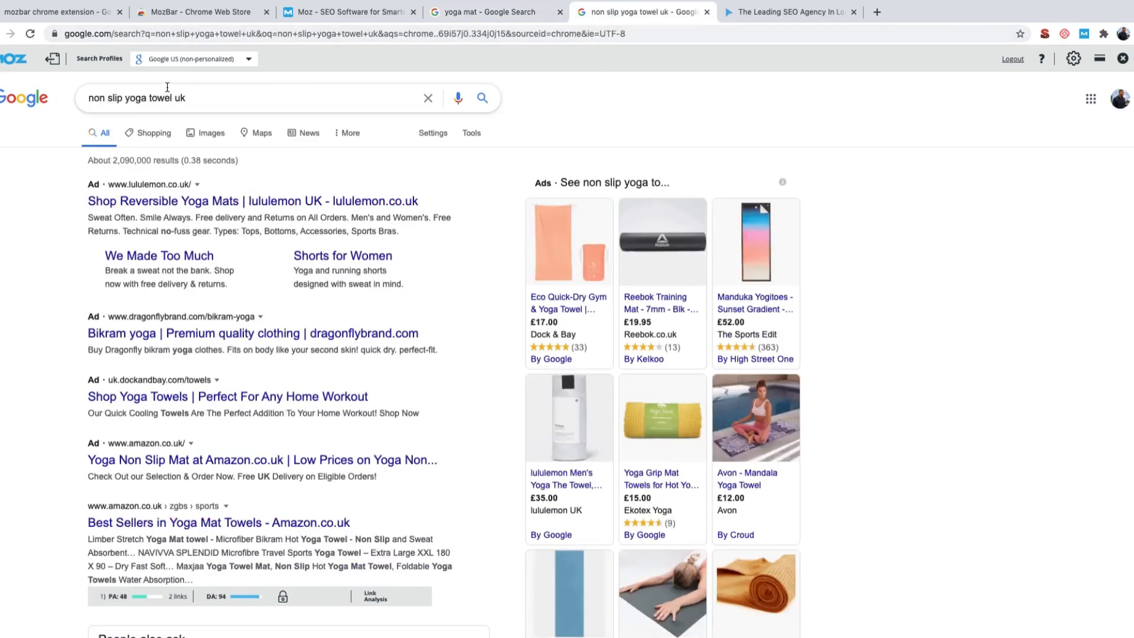
triple_click(141, 98)
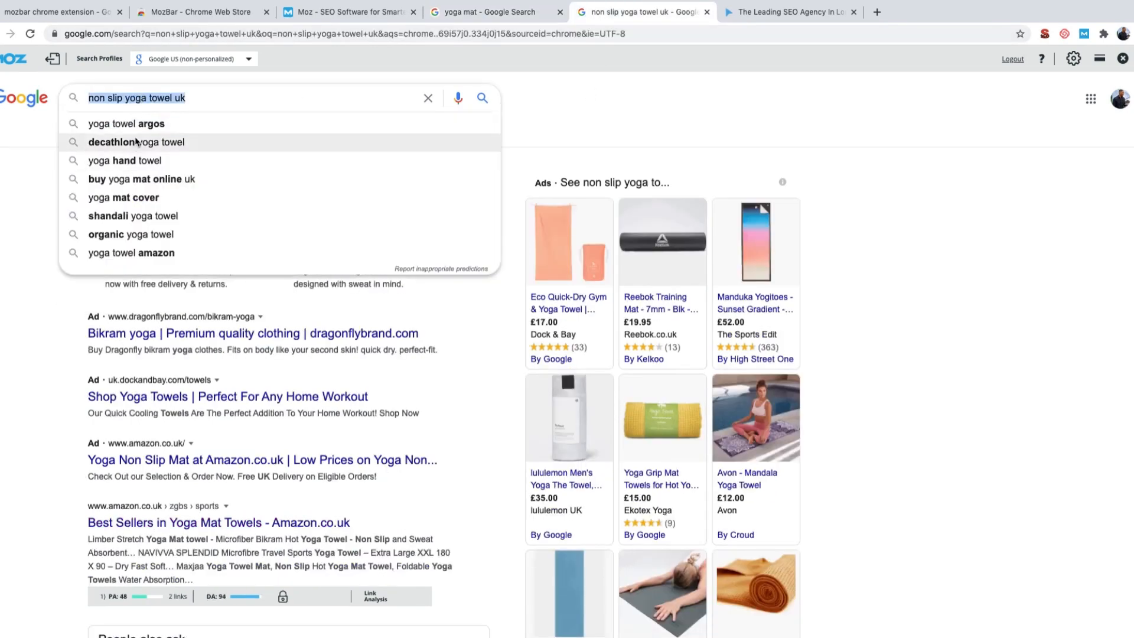
click(579, 111)
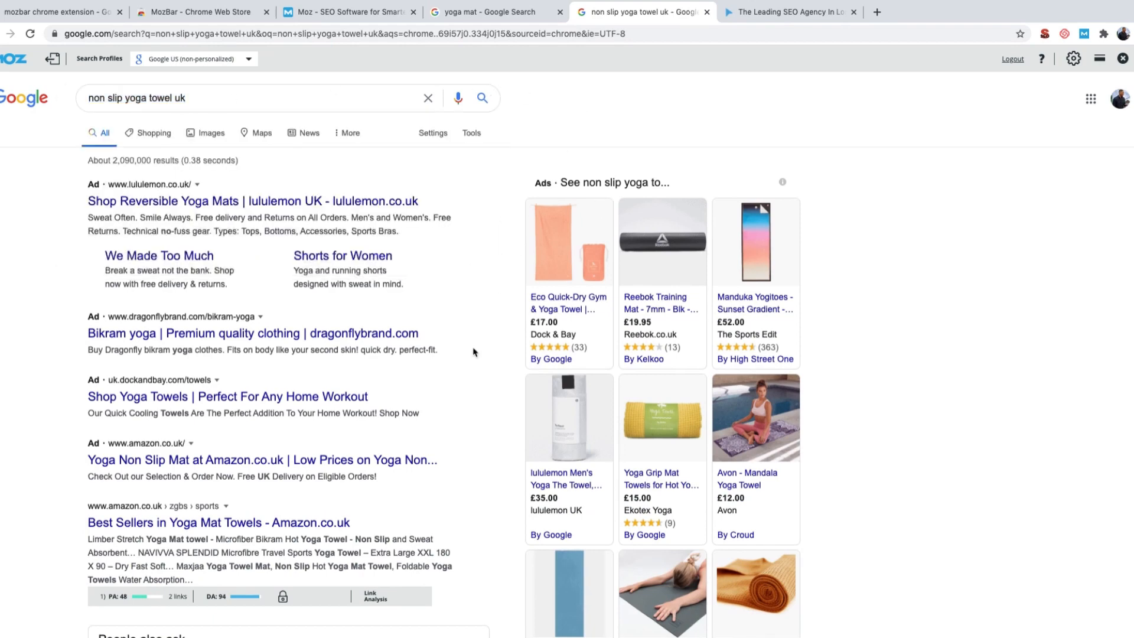
scroll(473, 353, down, 3)
scroll(473, 353, down, 3)
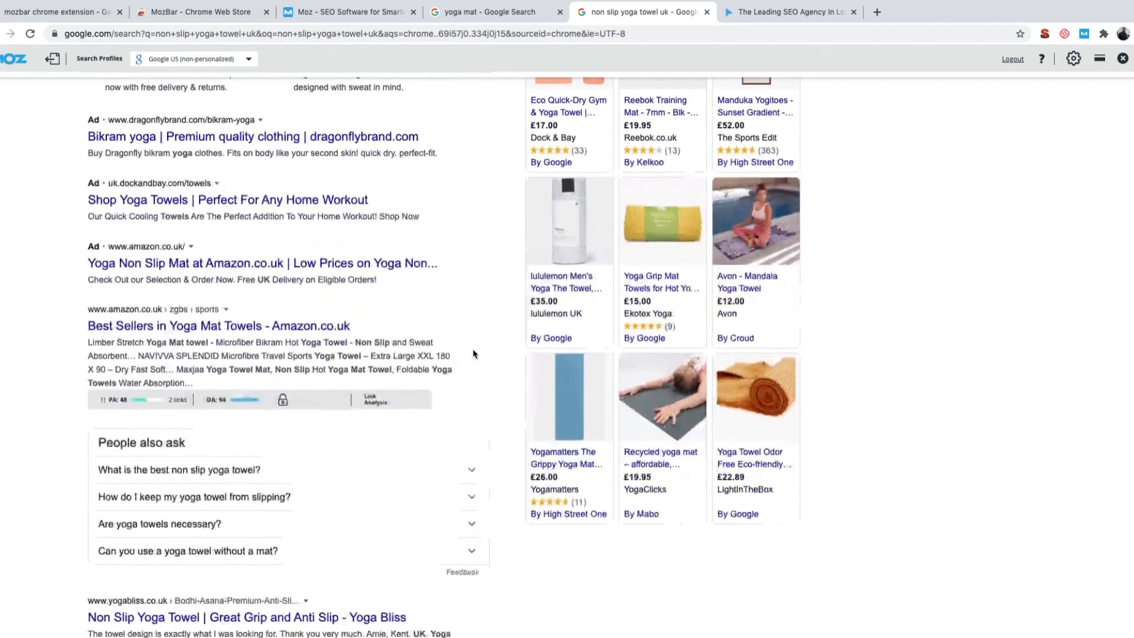
scroll(473, 353, down, 2)
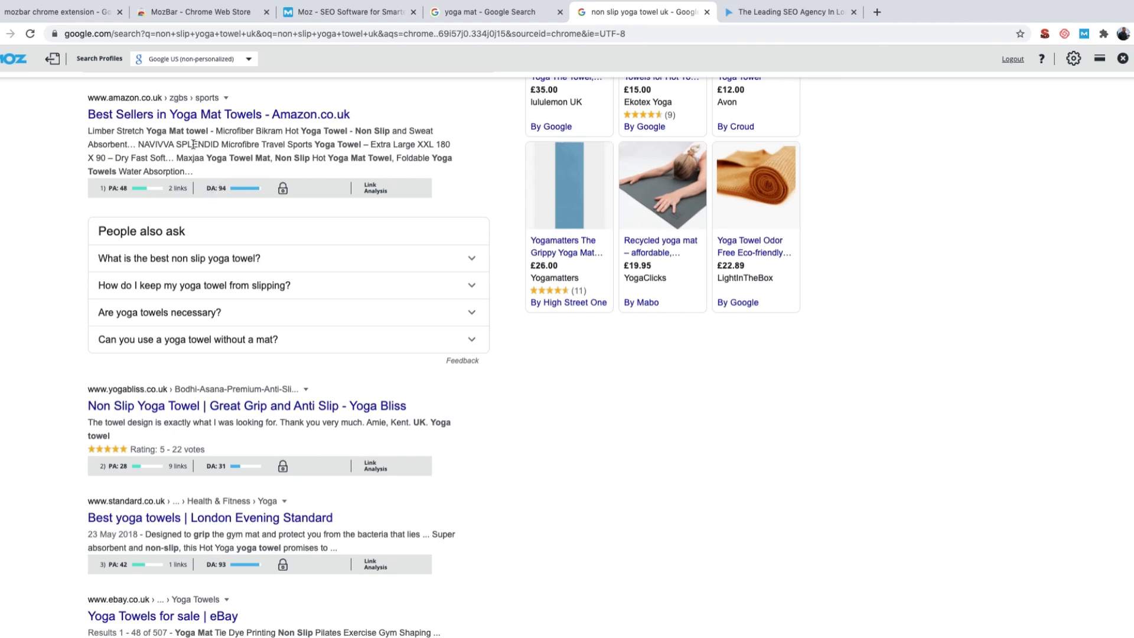
scroll(189, 282, down, 1)
scroll(189, 283, down, 7)
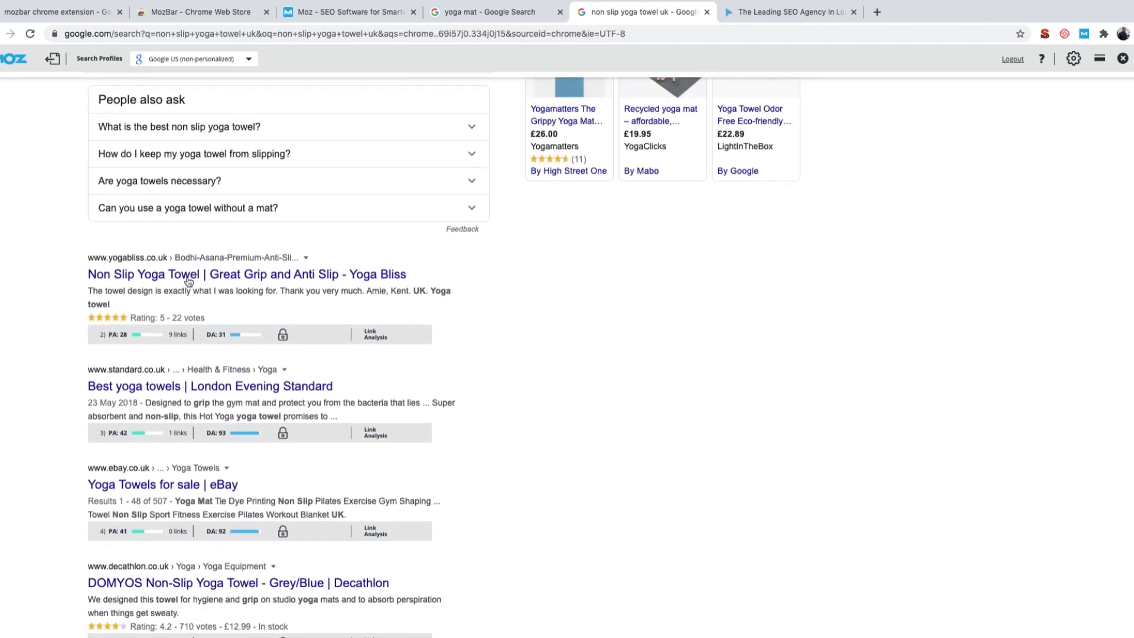
scroll(188, 281, down, 3)
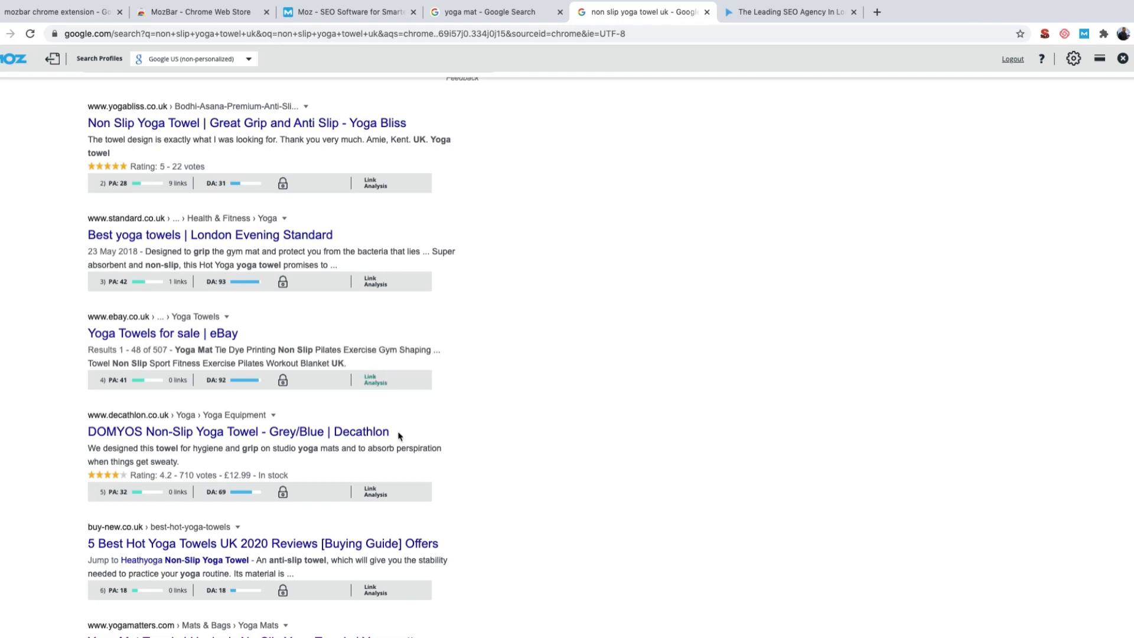
scroll(412, 468, down, 4)
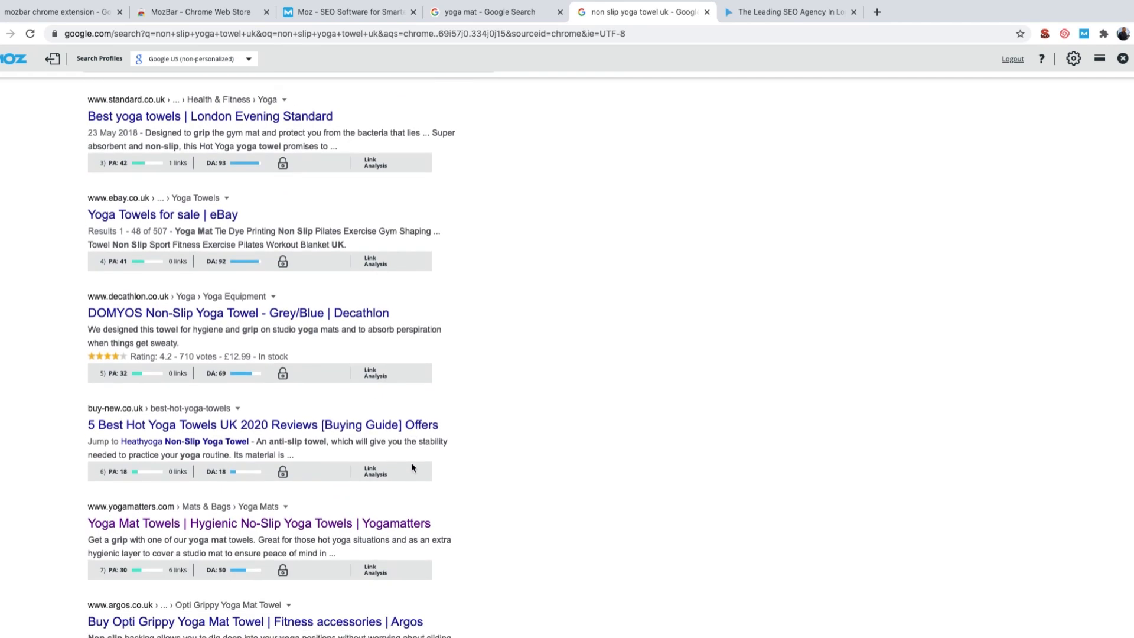
Step: Check the Page Authority and Domain Authority of buy-new.co.uk and the lower-ranking yoga towel results down to getsweatgo.com
scroll(408, 473, down, 1)
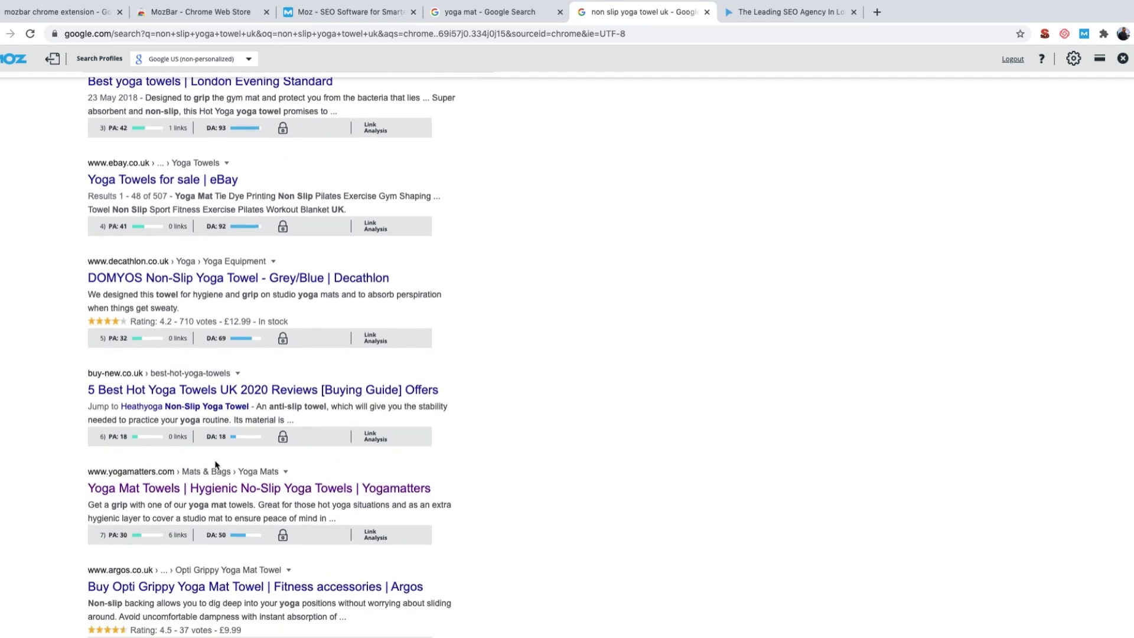
scroll(216, 467, down, 2)
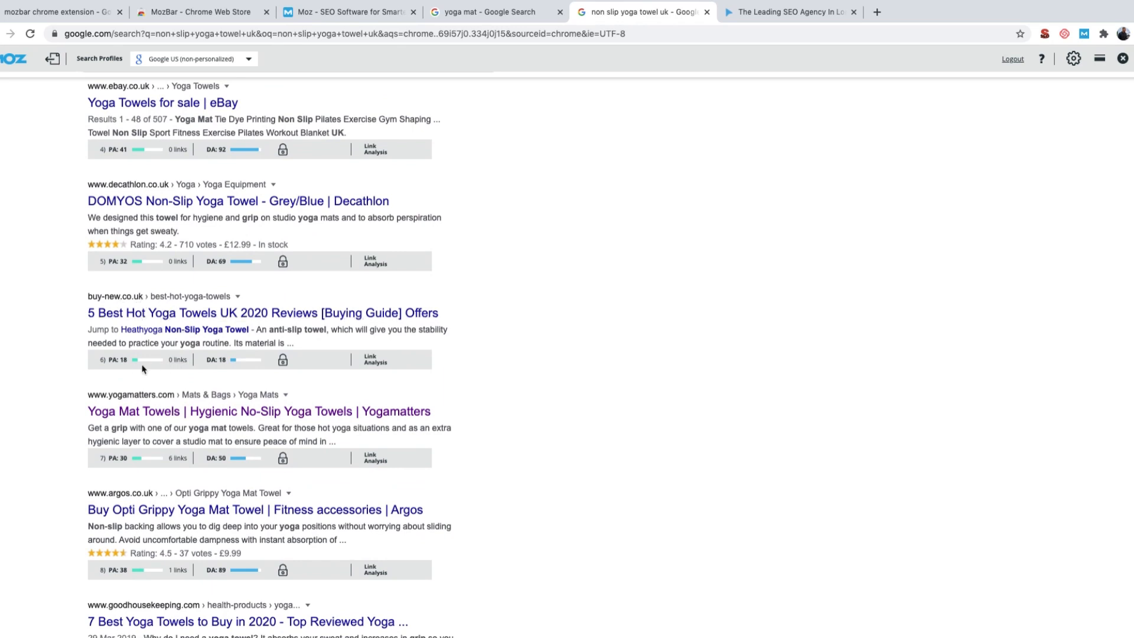
click(218, 362)
double_click(223, 361)
scroll(470, 368, down, 5)
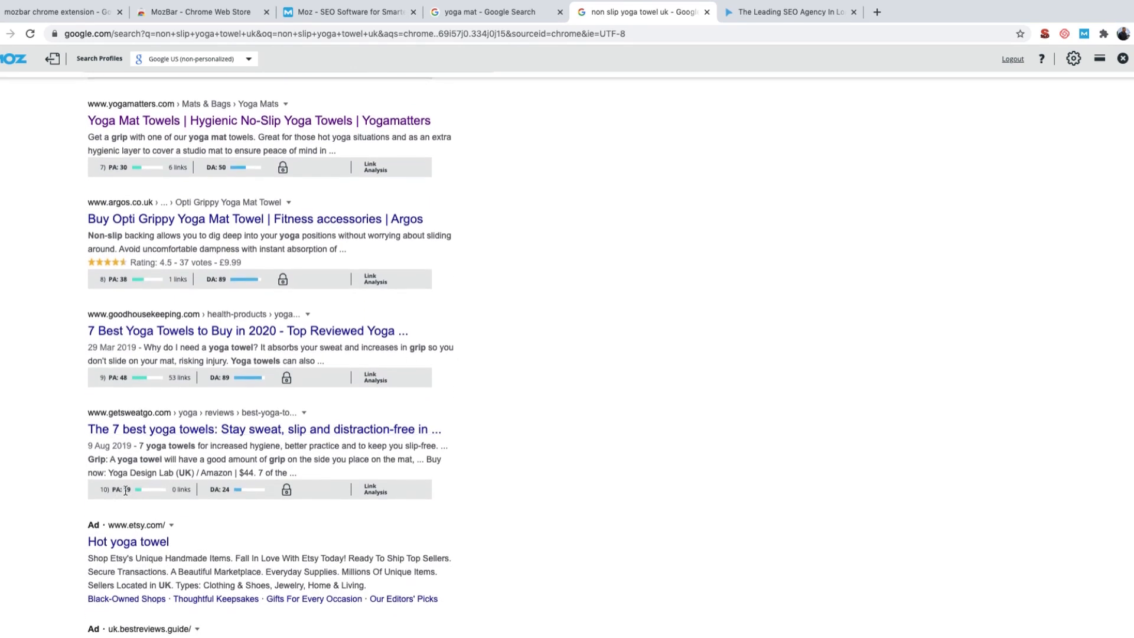
double_click(126, 490)
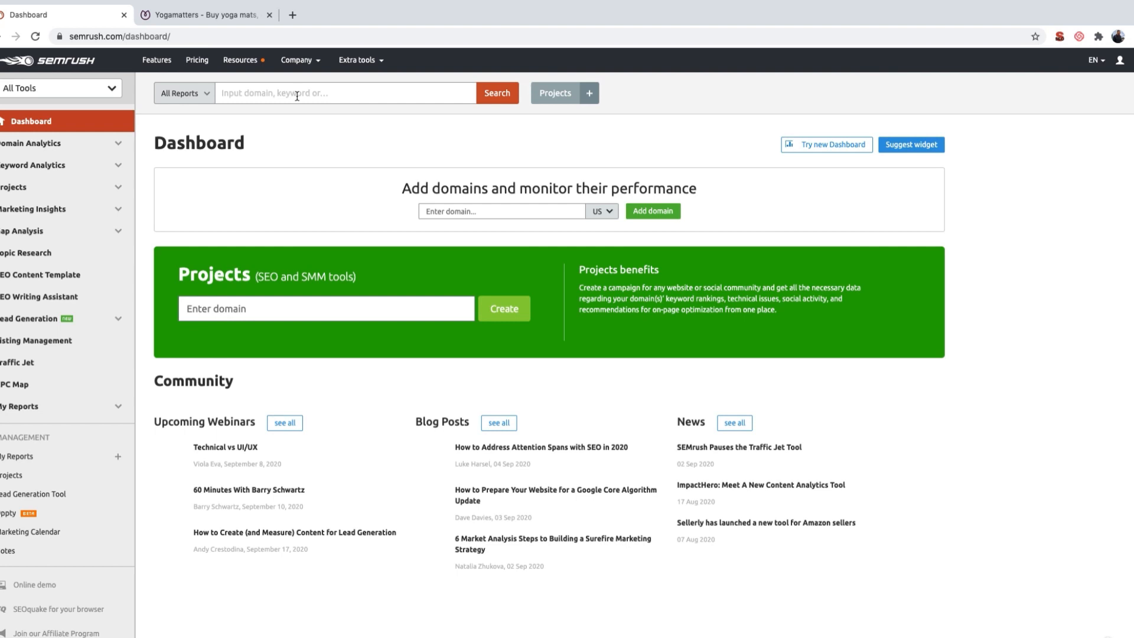
Step: Look through the Mats & Bags and Equipment & Accessories categories on the Yogamatters website for seed keywords
click(216, 15)
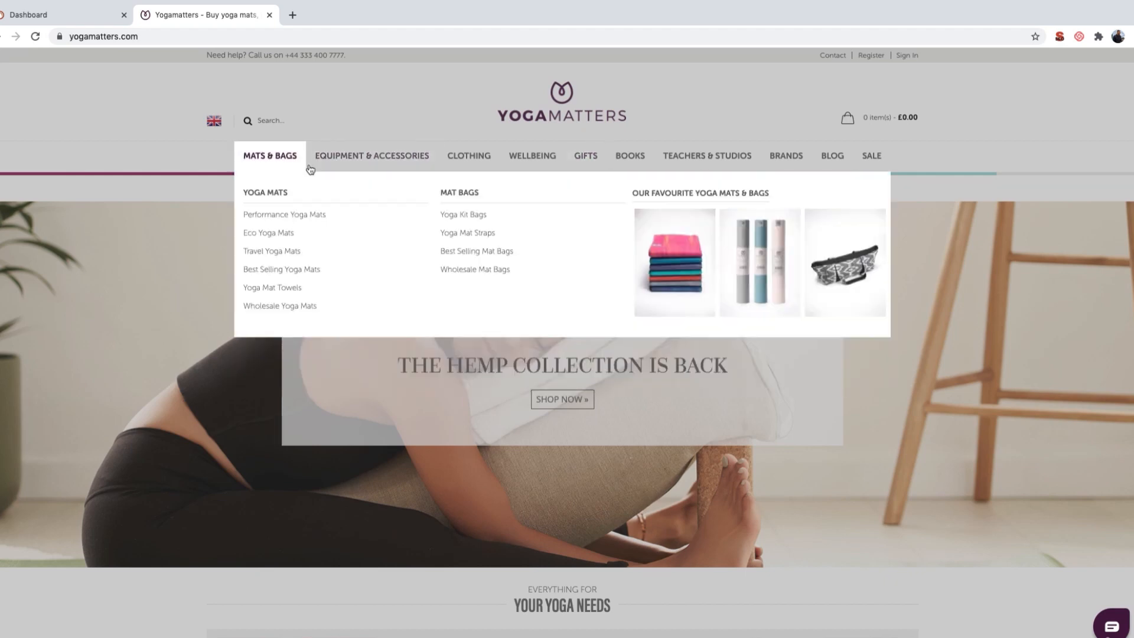
mouse_move(354, 161)
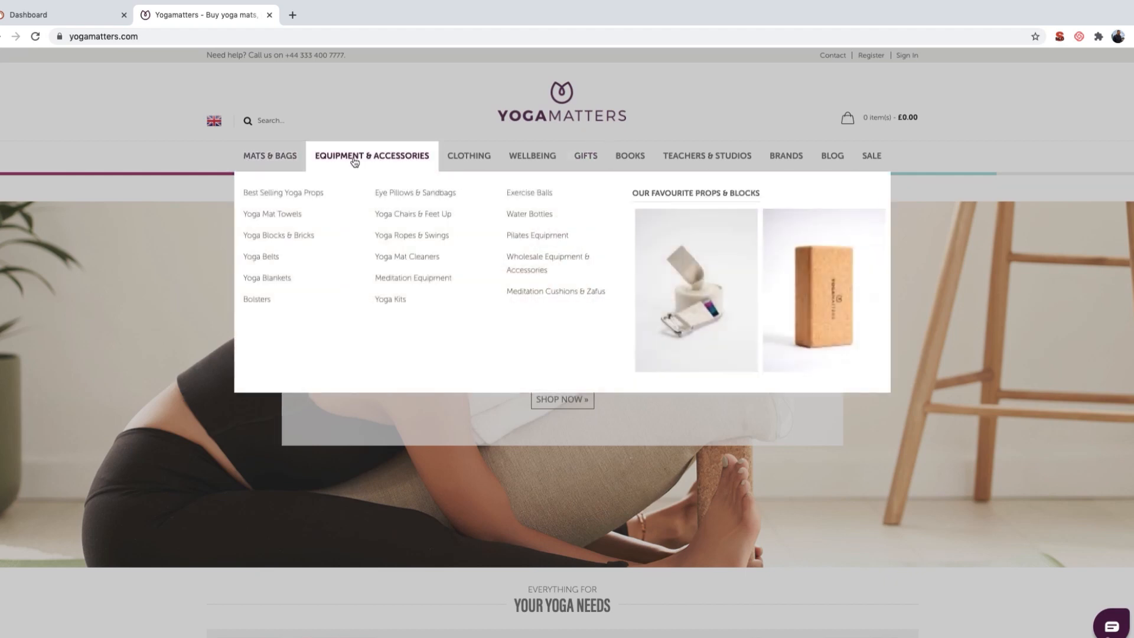
mouse_move(278, 157)
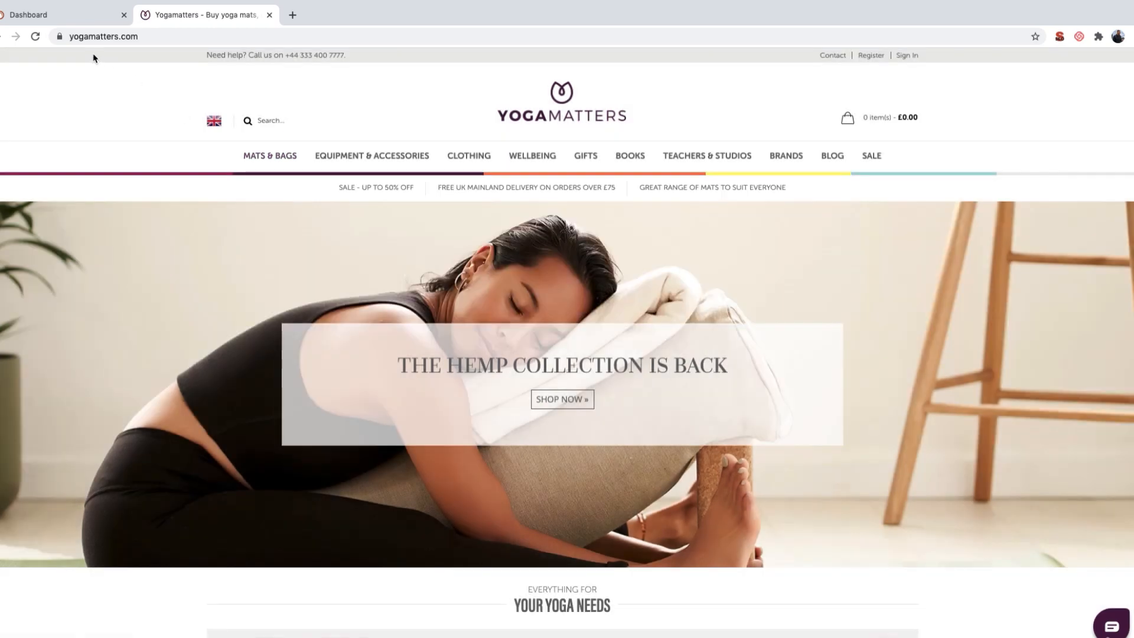
Step: Look up the keyword "yoga mats" in SEMrush and check its United States search volume
click(63, 16)
click(300, 95)
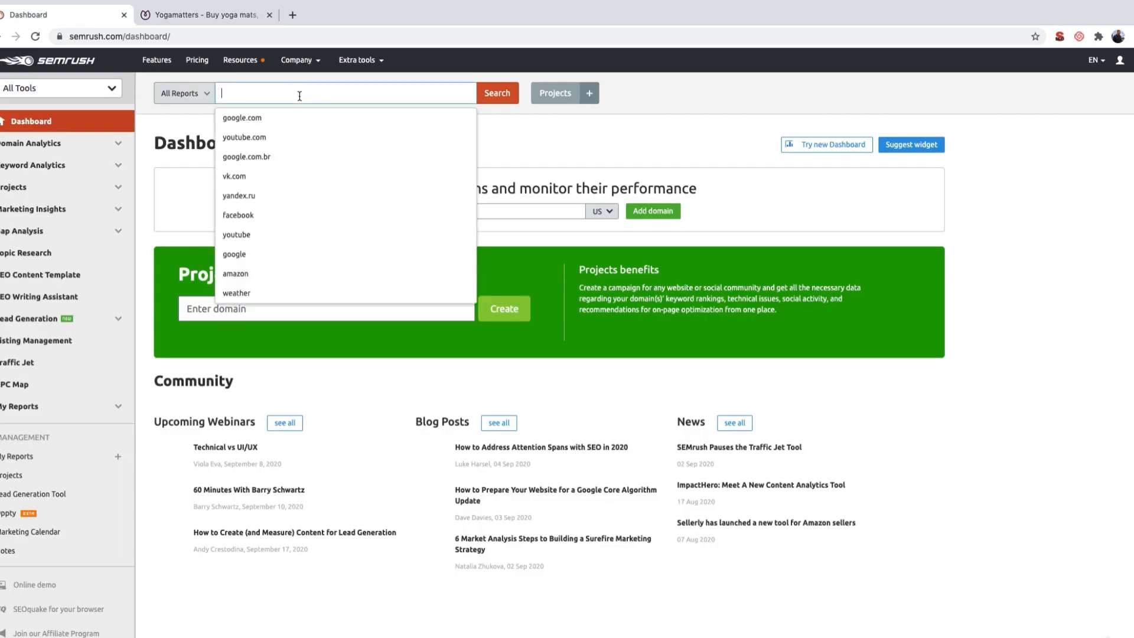
text(yoga mats)
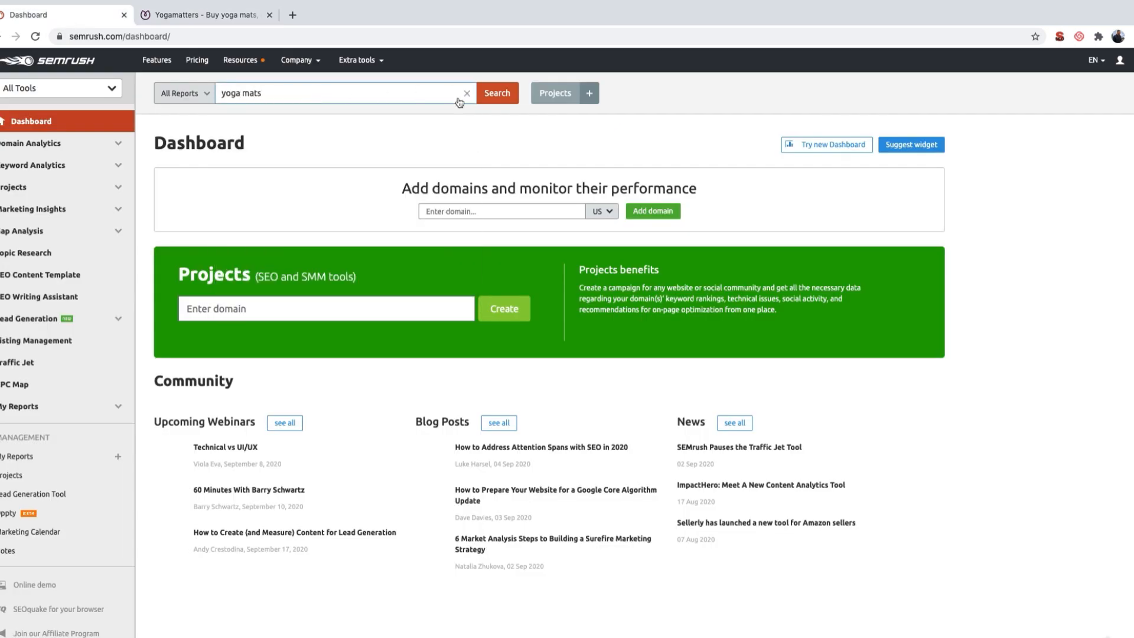
click(490, 94)
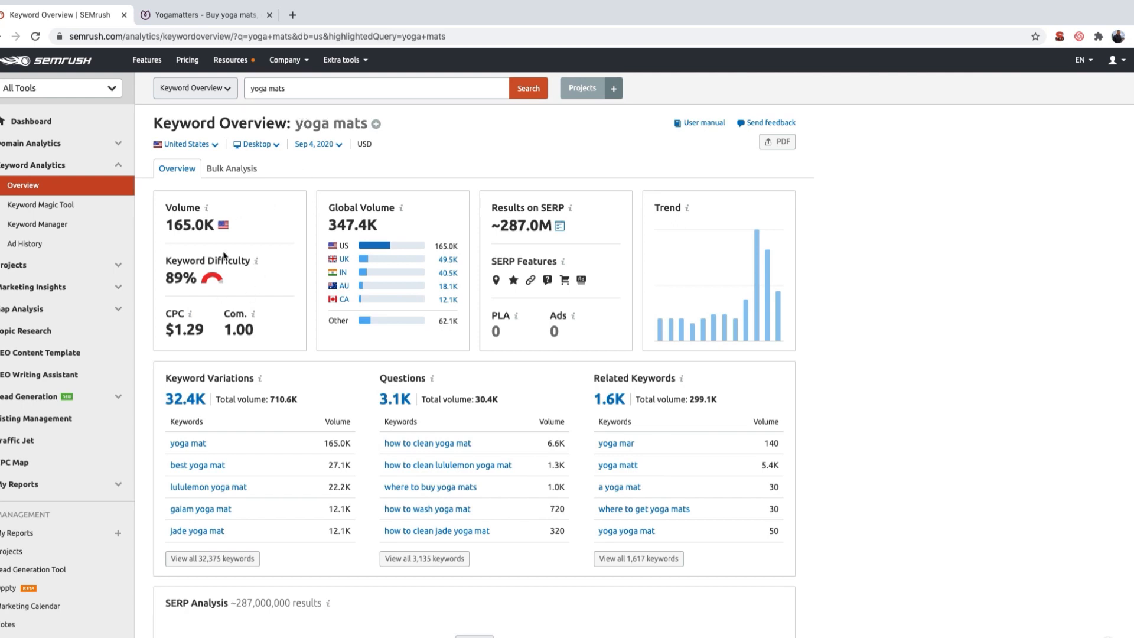
double_click(169, 224)
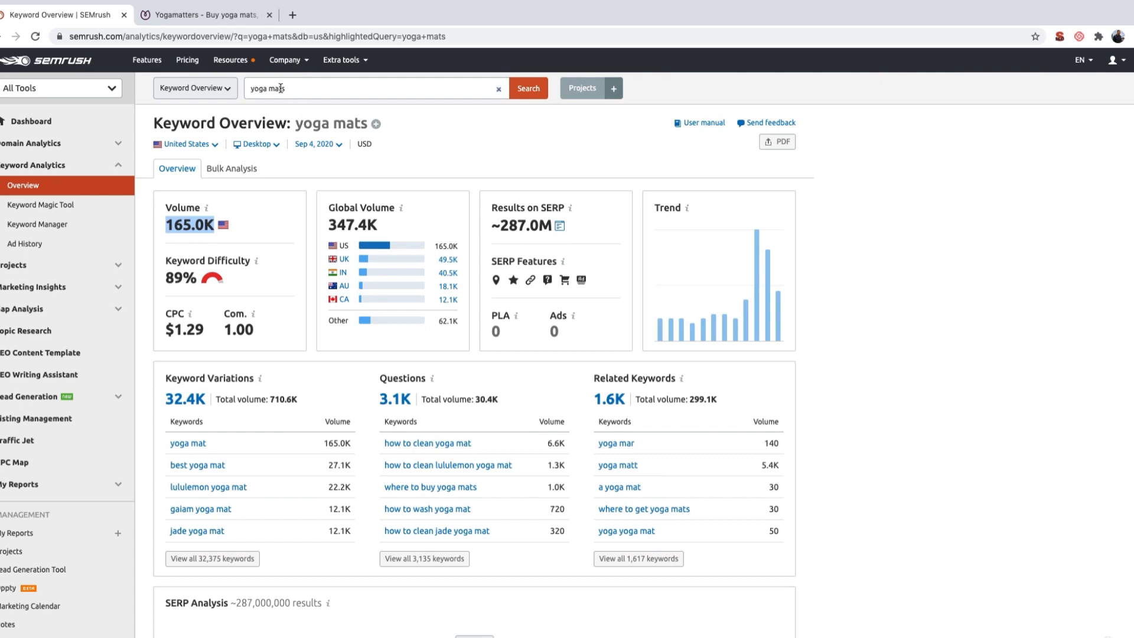
click(249, 234)
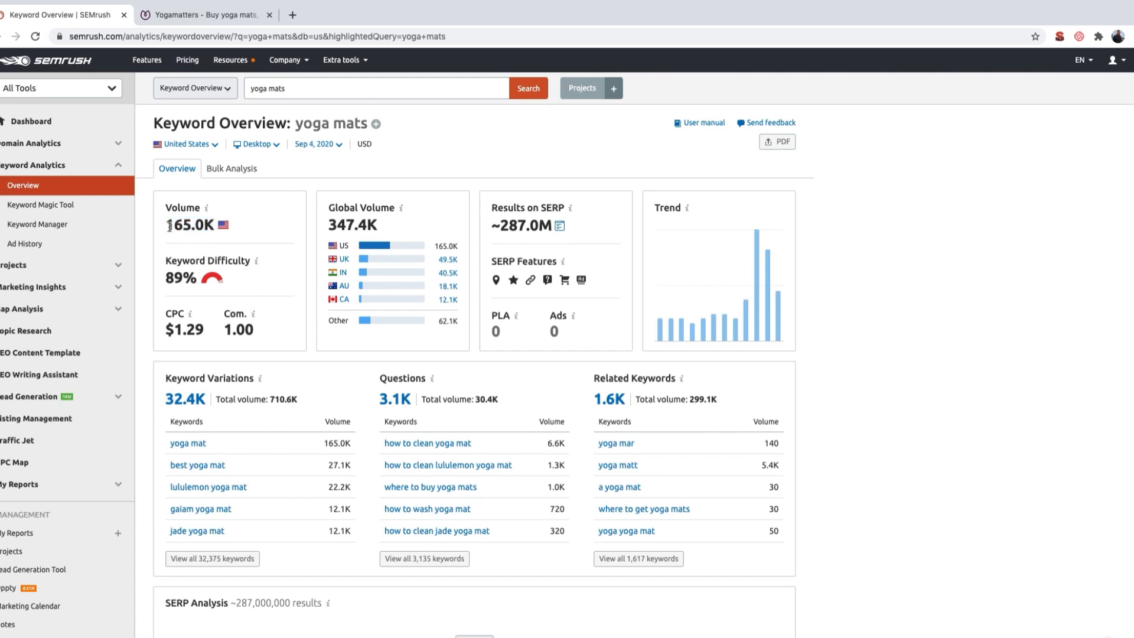
drag(168, 225, 218, 225)
click(251, 230)
Step: View the "yoga mats" keyword overview for the United Kingdom and return the database to the United States
click(207, 146)
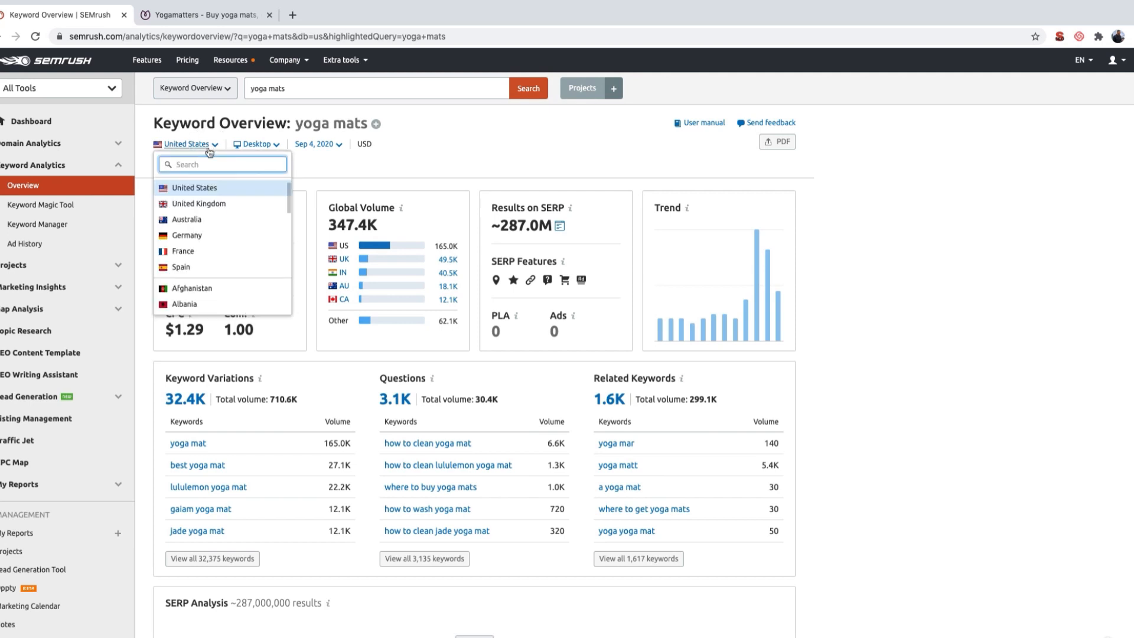
click(217, 203)
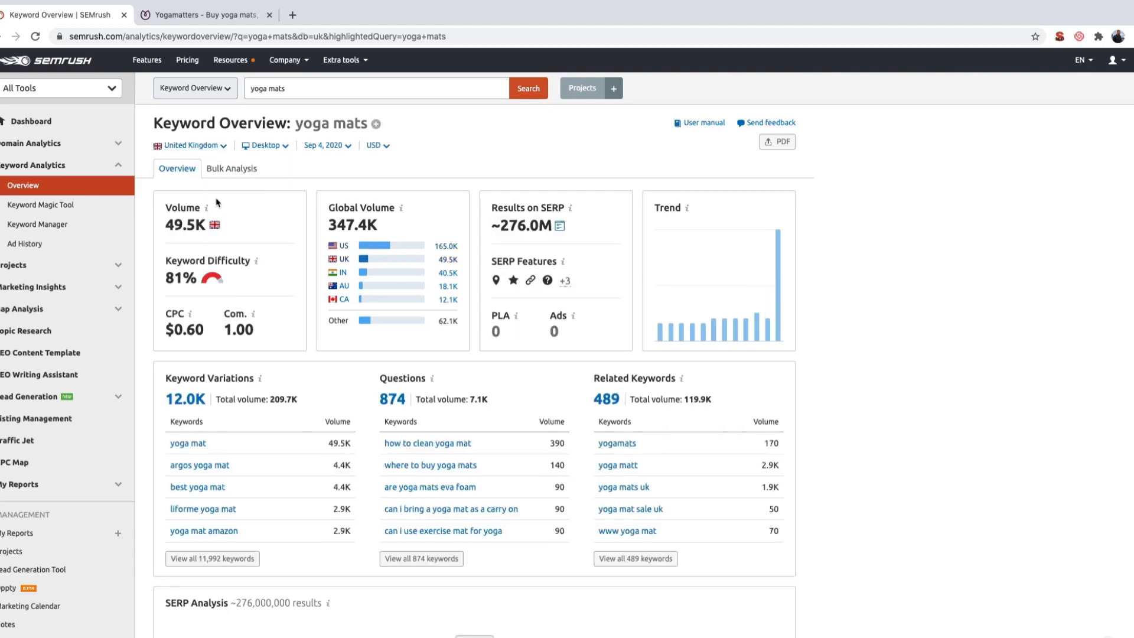
click(191, 146)
click(219, 188)
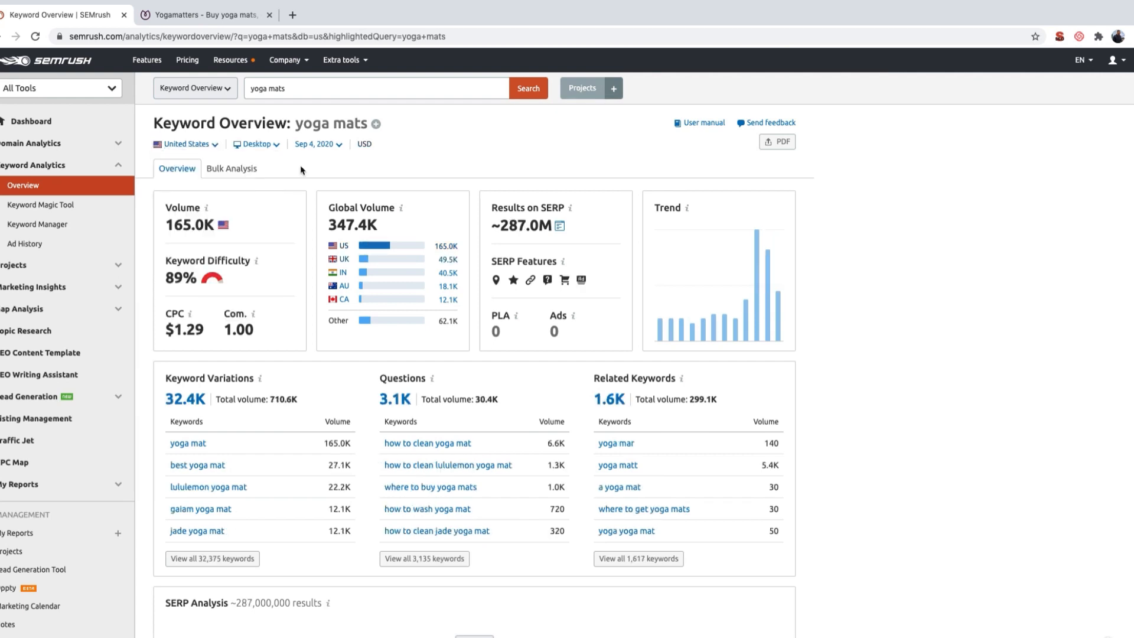
Step: Review the Keyword Variations for "yoga mats" in the overview and open the full list of variations
scroll(300, 170, down, 3)
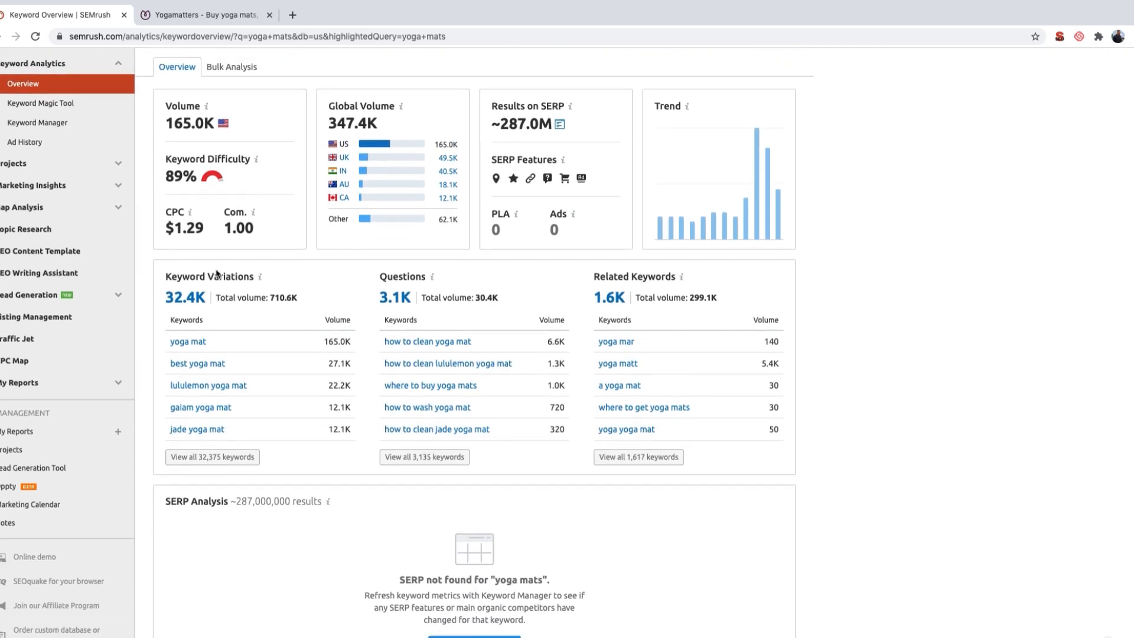
triple_click(182, 275)
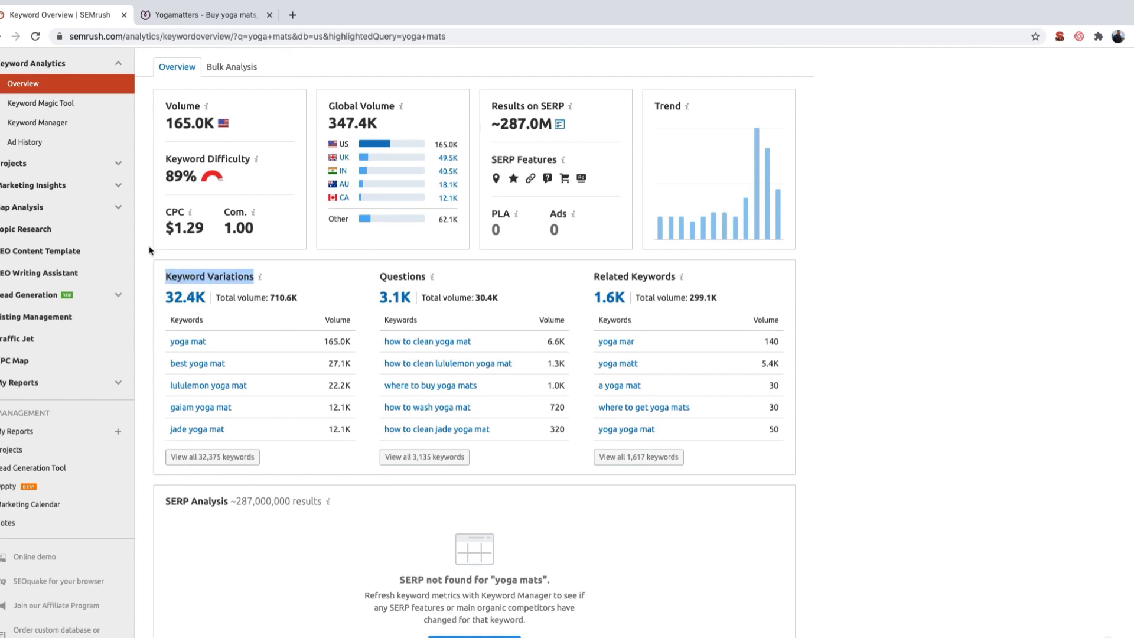
click(147, 294)
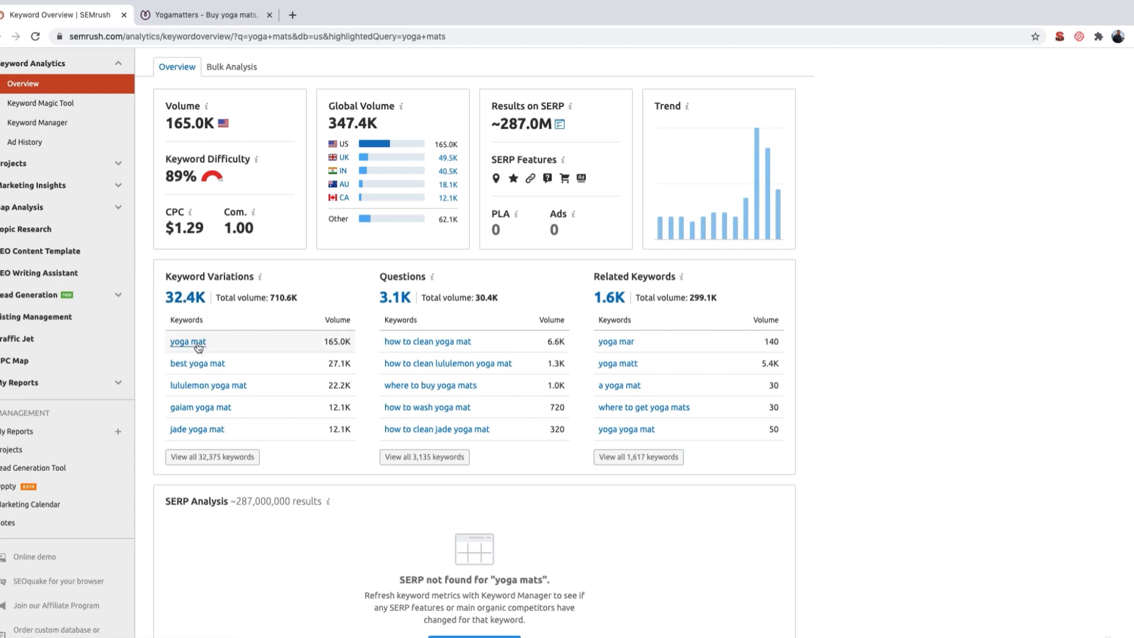
double_click(334, 341)
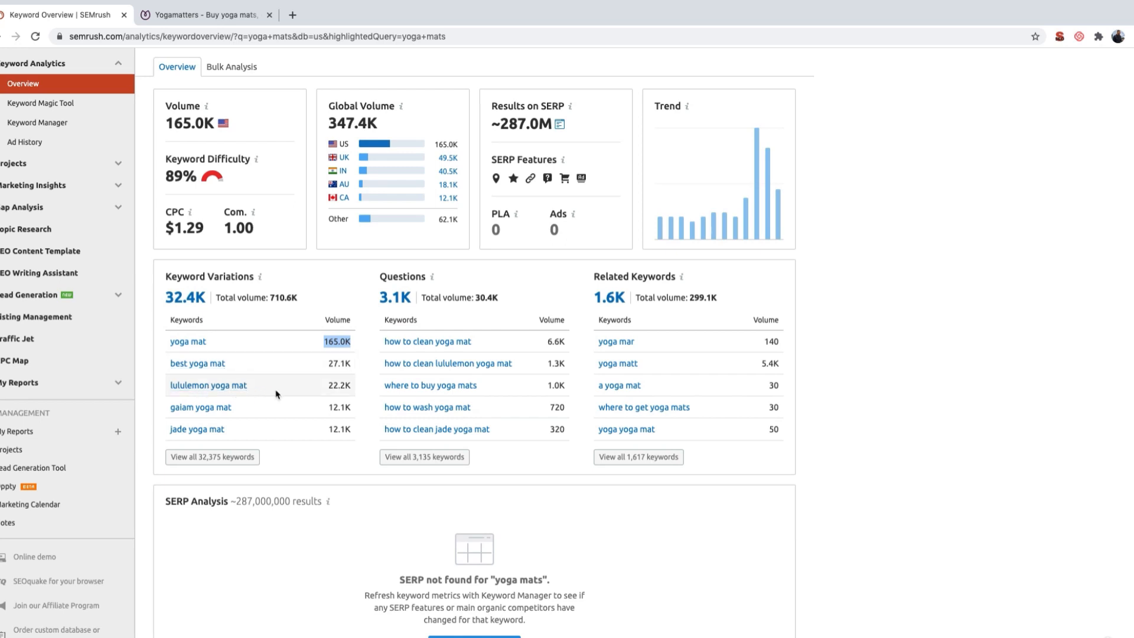
click(306, 461)
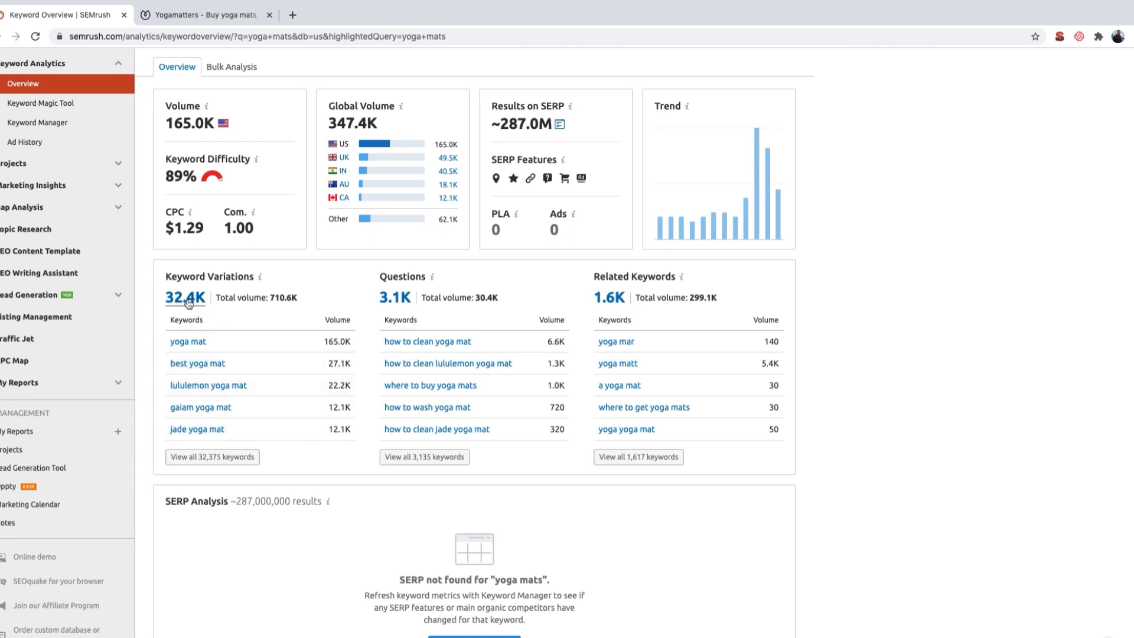
click(231, 460)
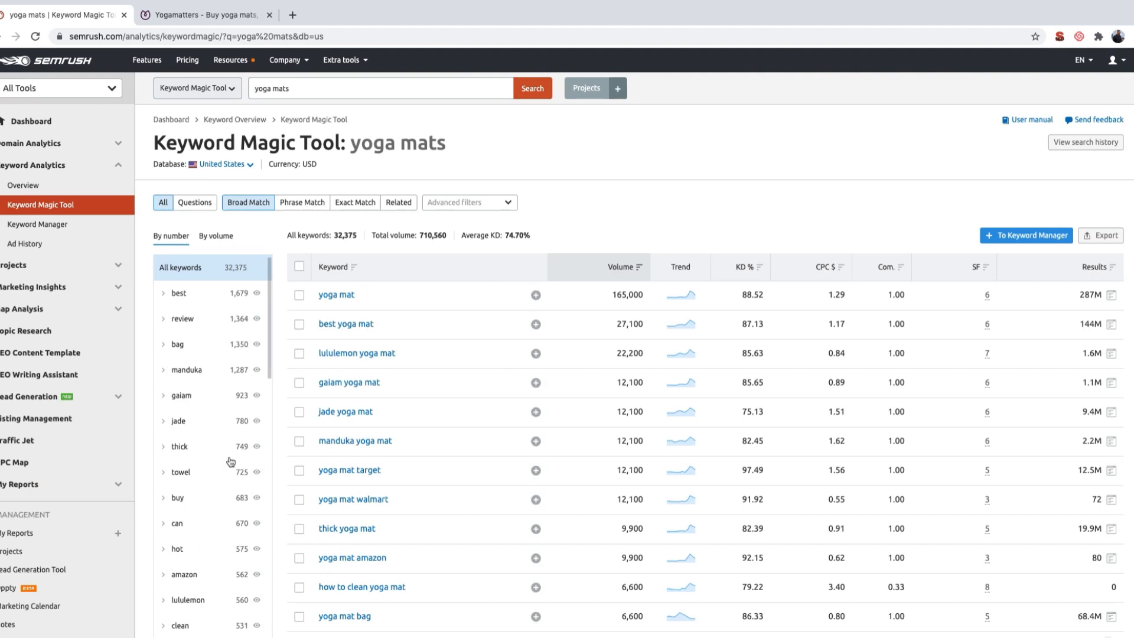
Step: Browse the Keyword Magic Tool list for "yoga mats" to see which product, brand and accessory variations people search for
scroll(430, 463, down, 3)
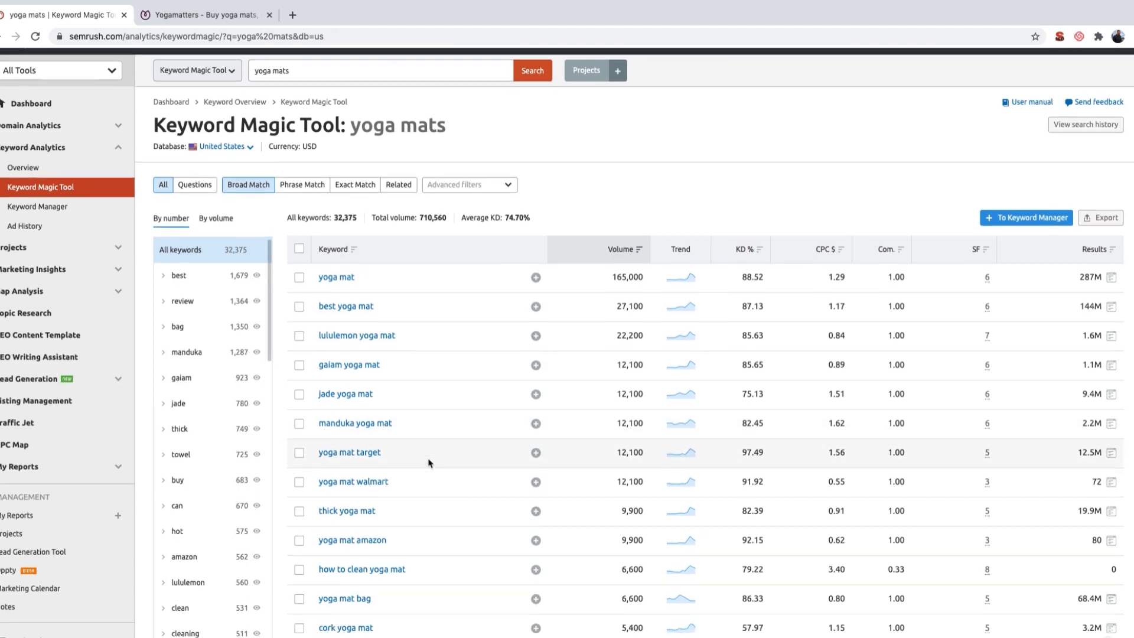
scroll(429, 463, down, 7)
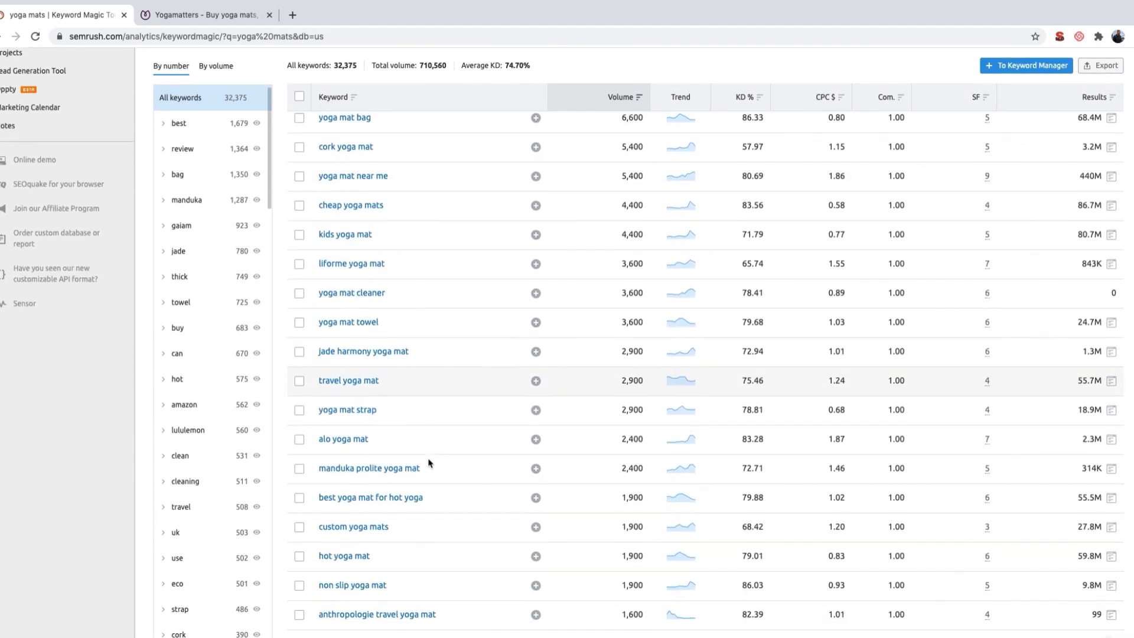
scroll(430, 463, down, 4)
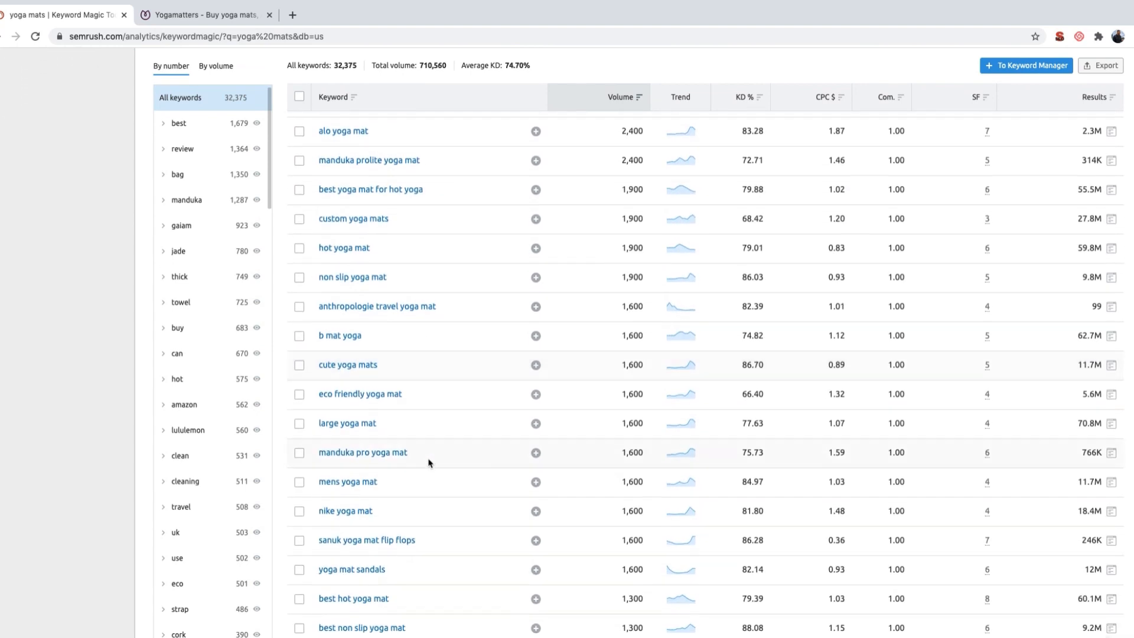
scroll(429, 463, down, 5)
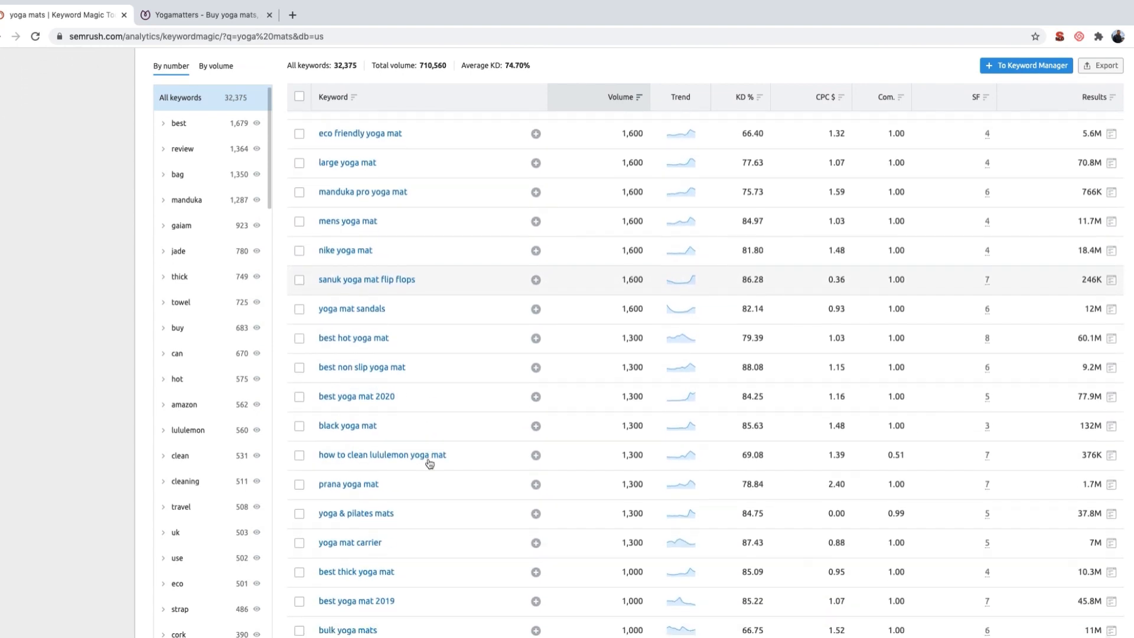
scroll(430, 463, down, 5)
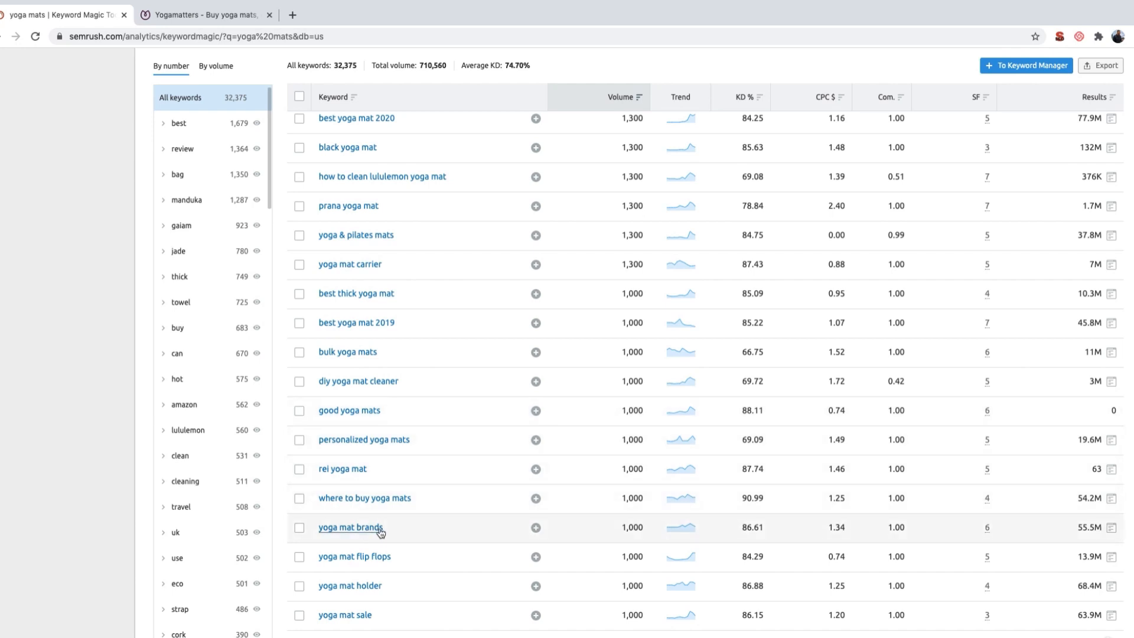
scroll(388, 535, down, 2)
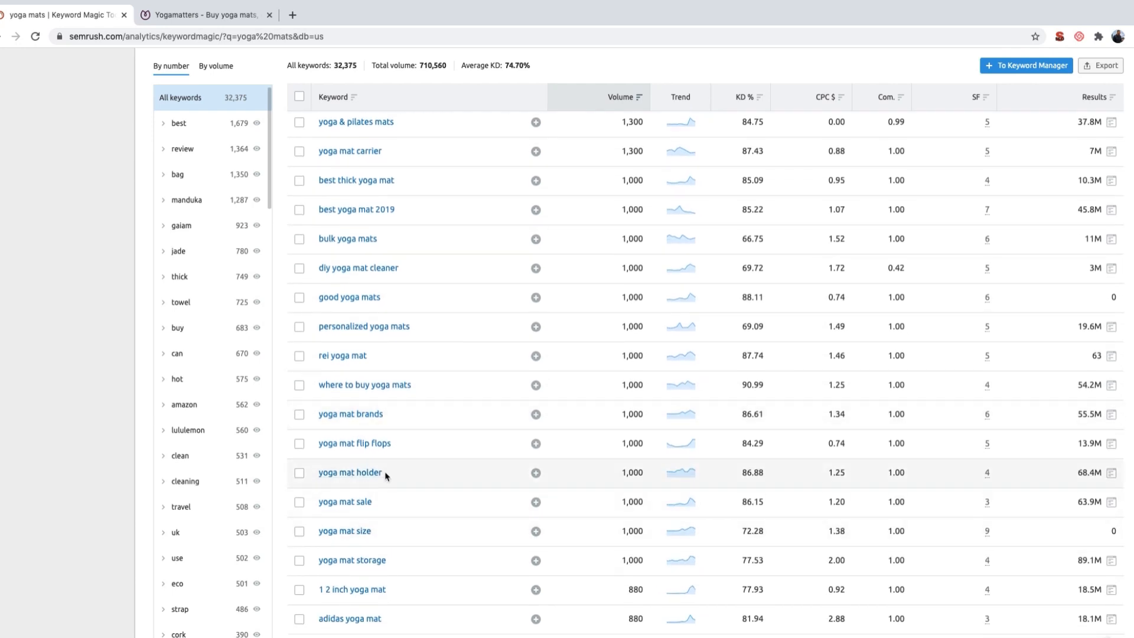
scroll(387, 476, down, 1)
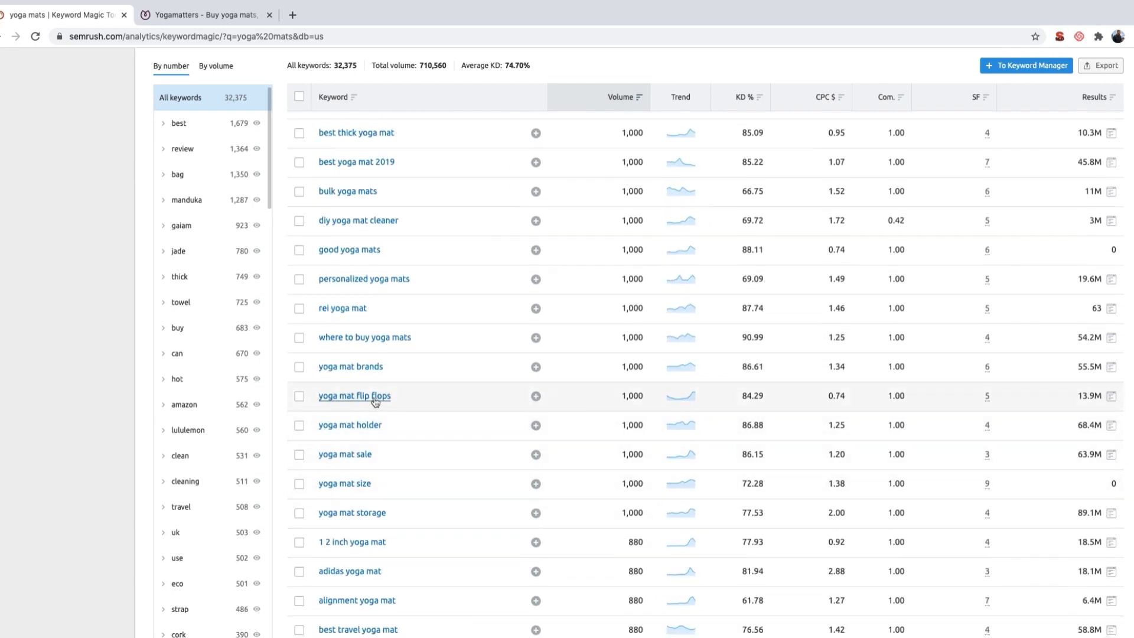
scroll(415, 405, down, 1)
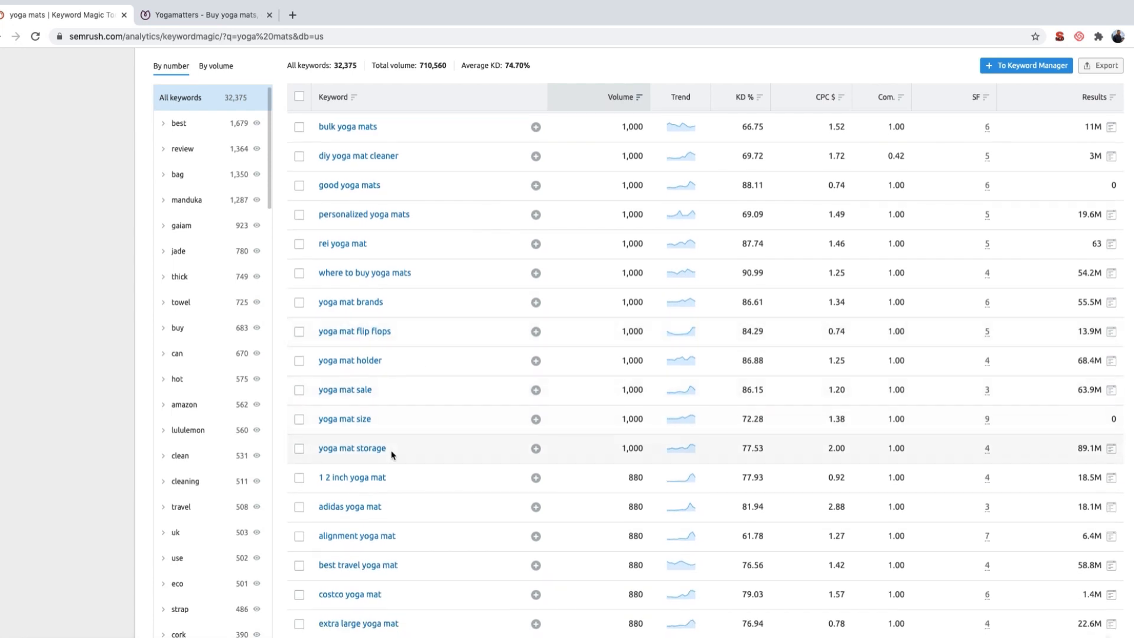
scroll(413, 425, up, 2)
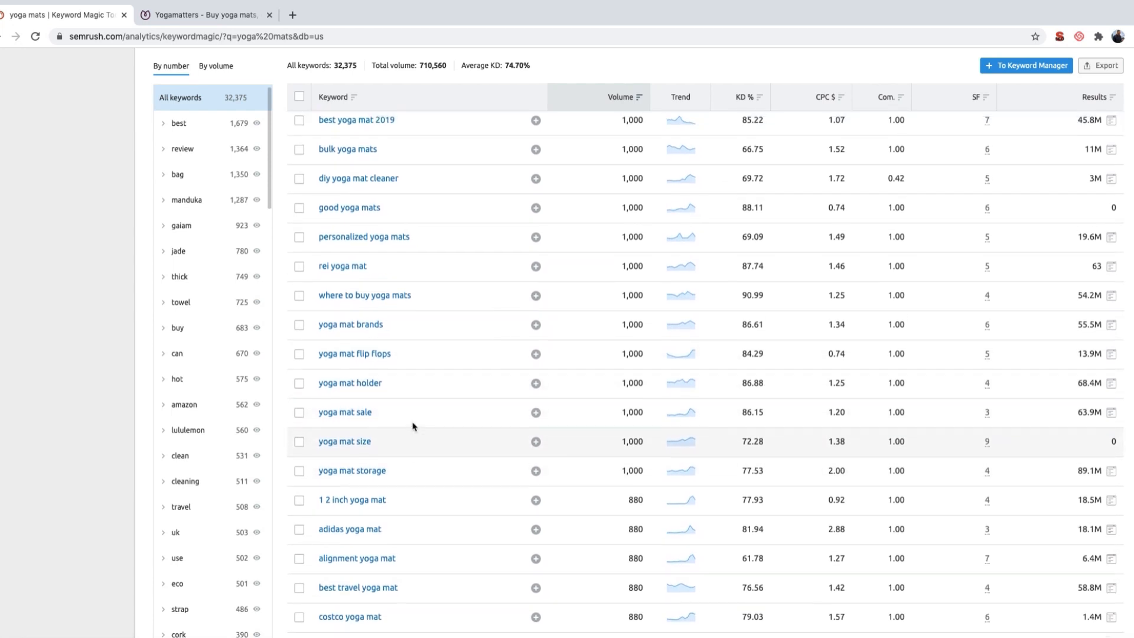
scroll(413, 426, up, 10)
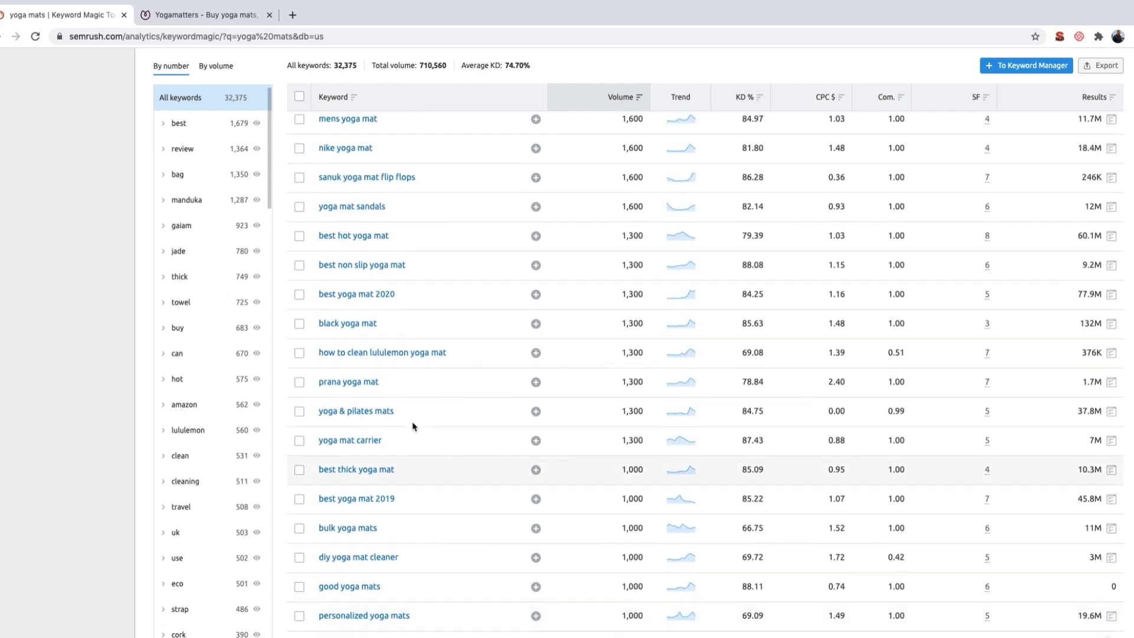
scroll(413, 426, up, 10)
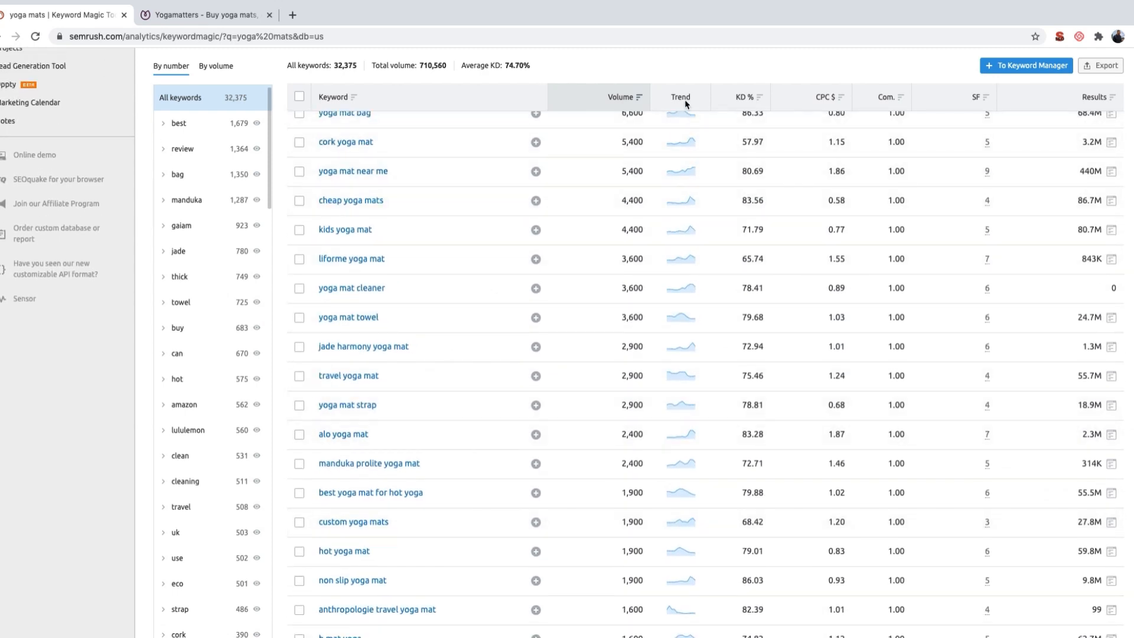
Step: Examine the Trend, Competitive Density and SERP Features columns of the keyword list
mouse_move(685, 104)
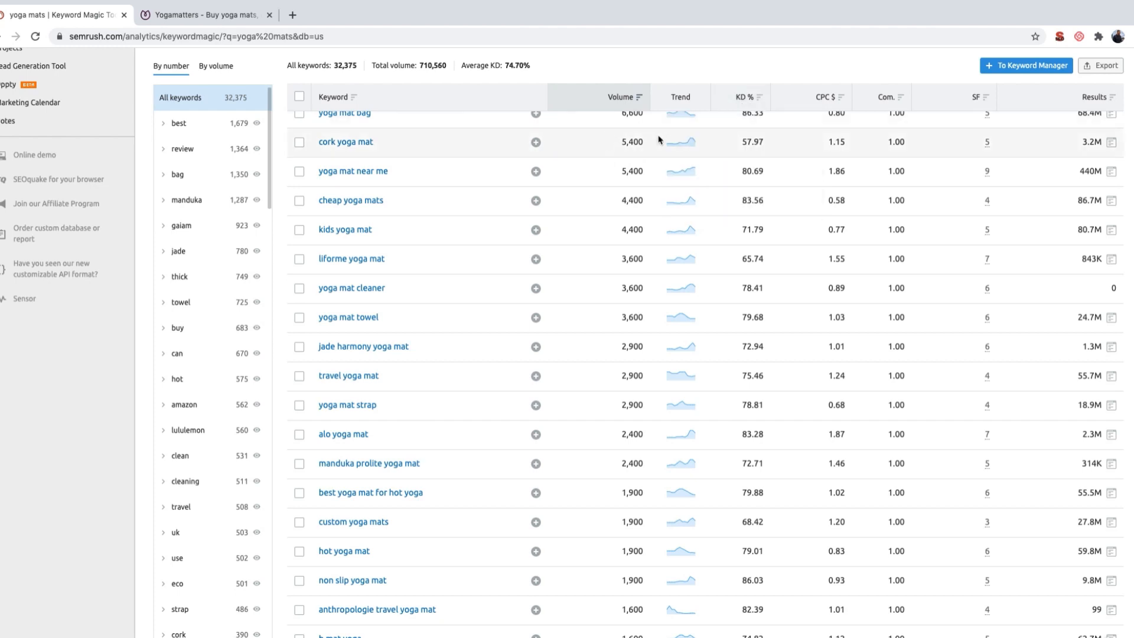
scroll(711, 176, up, 3)
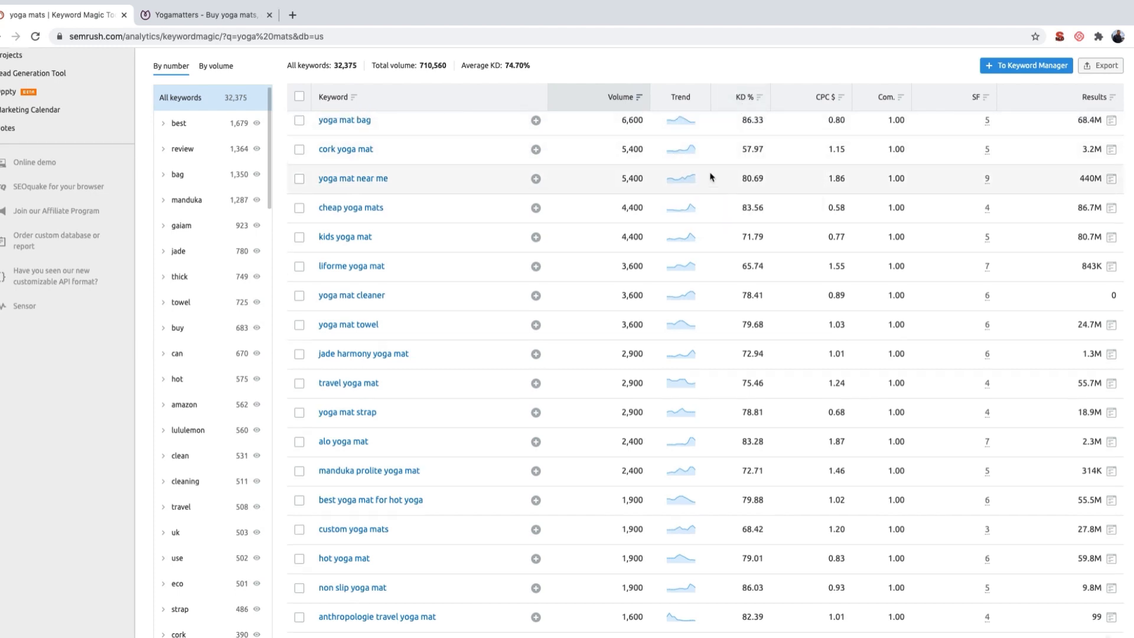
scroll(712, 176, up, 5)
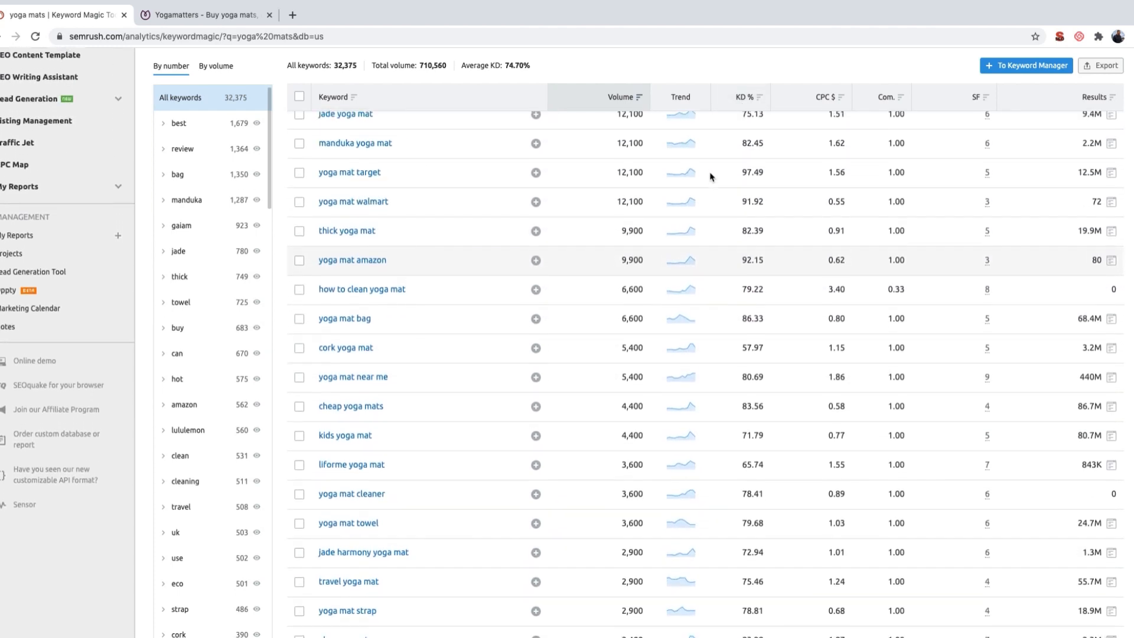
scroll(712, 176, up, 5)
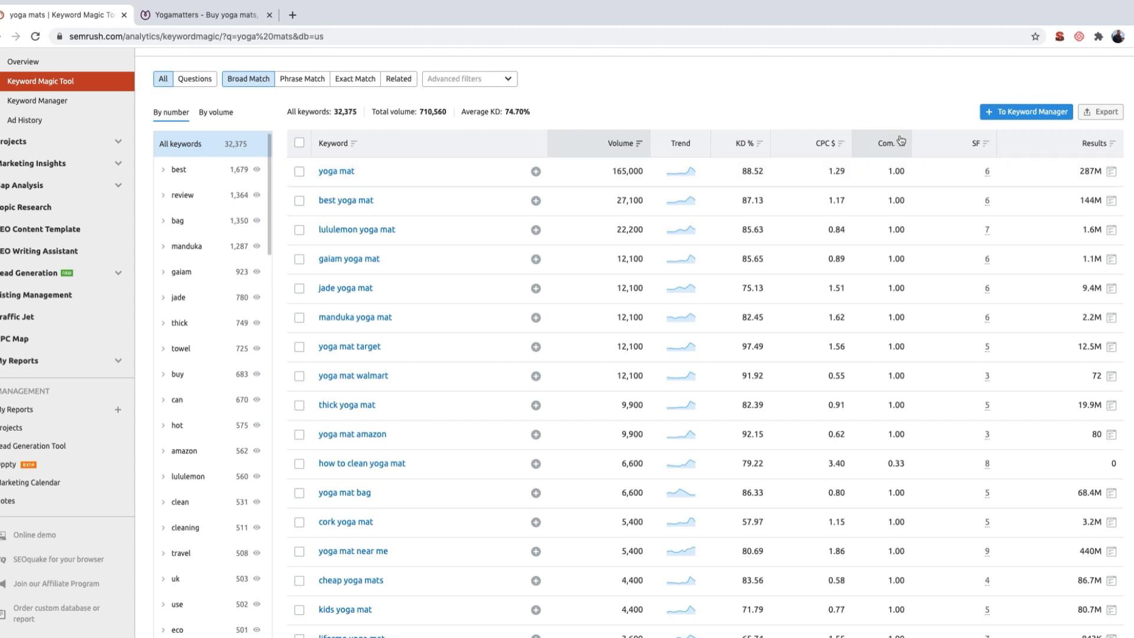
mouse_move(895, 149)
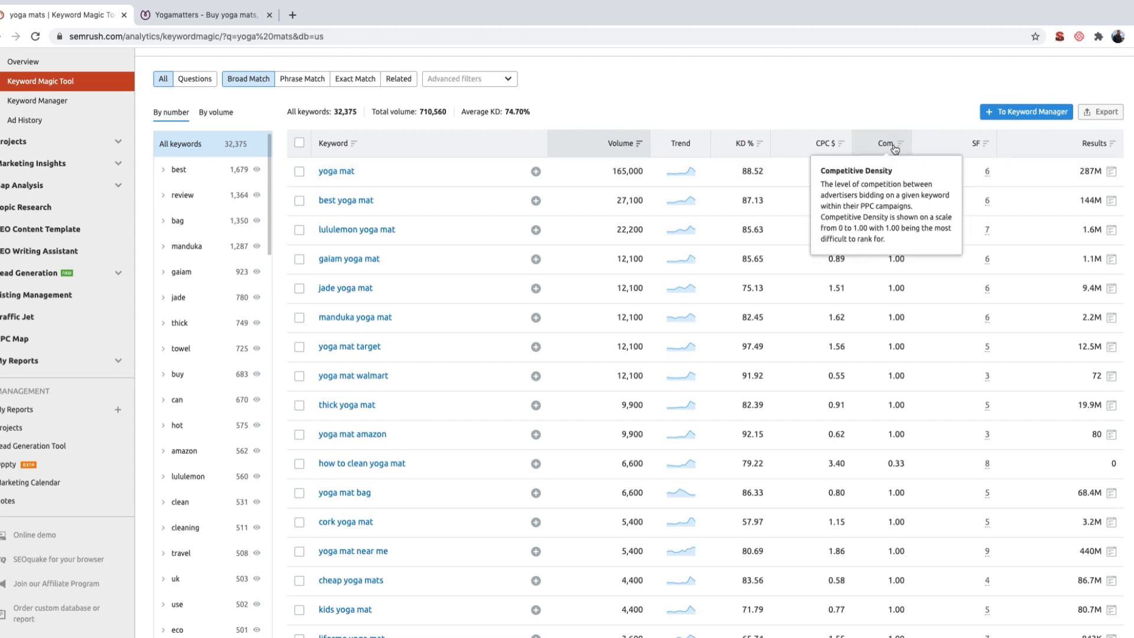
mouse_move(976, 151)
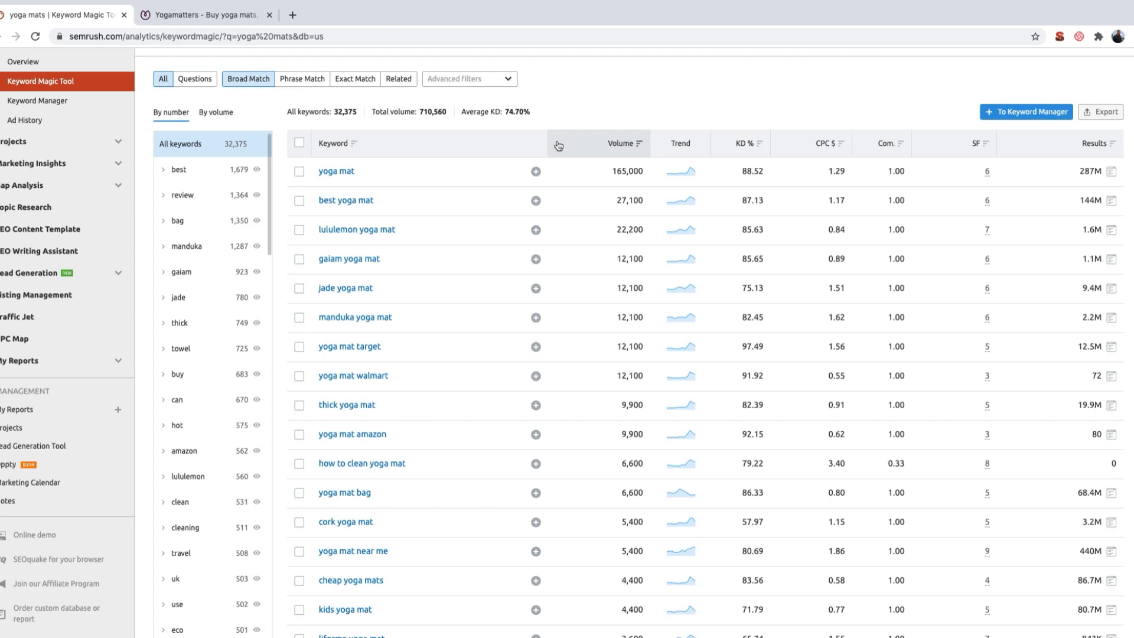
Step: Filter the keyword list to show only keywords with a search volume of at least 100
scroll(559, 146, up, 1)
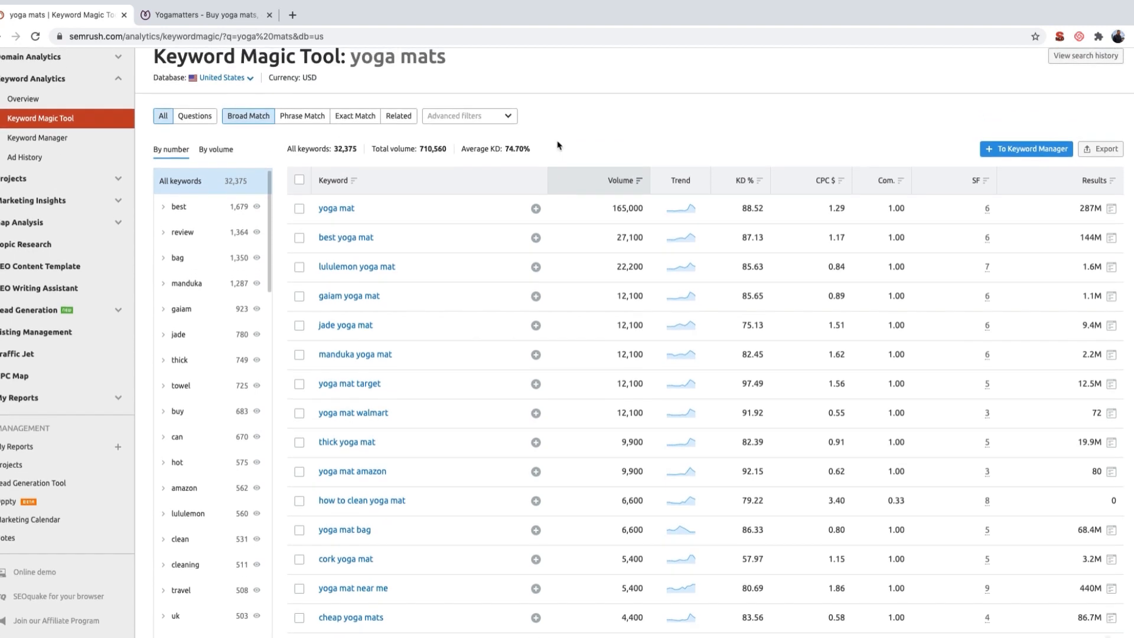
scroll(471, 274, up, 2)
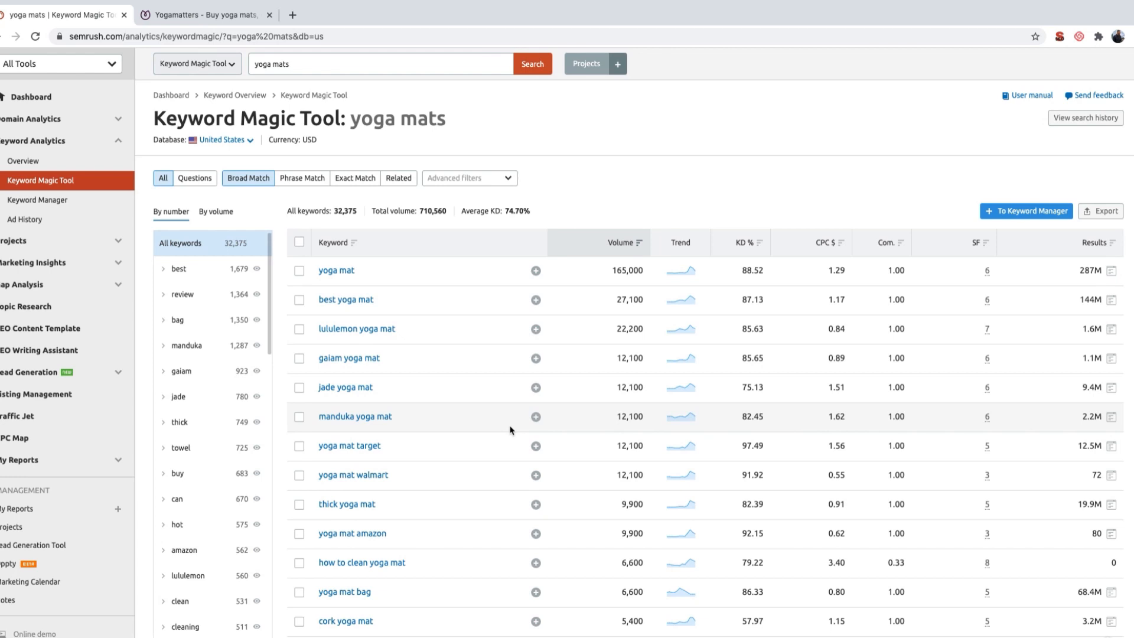
click(502, 184)
click(348, 269)
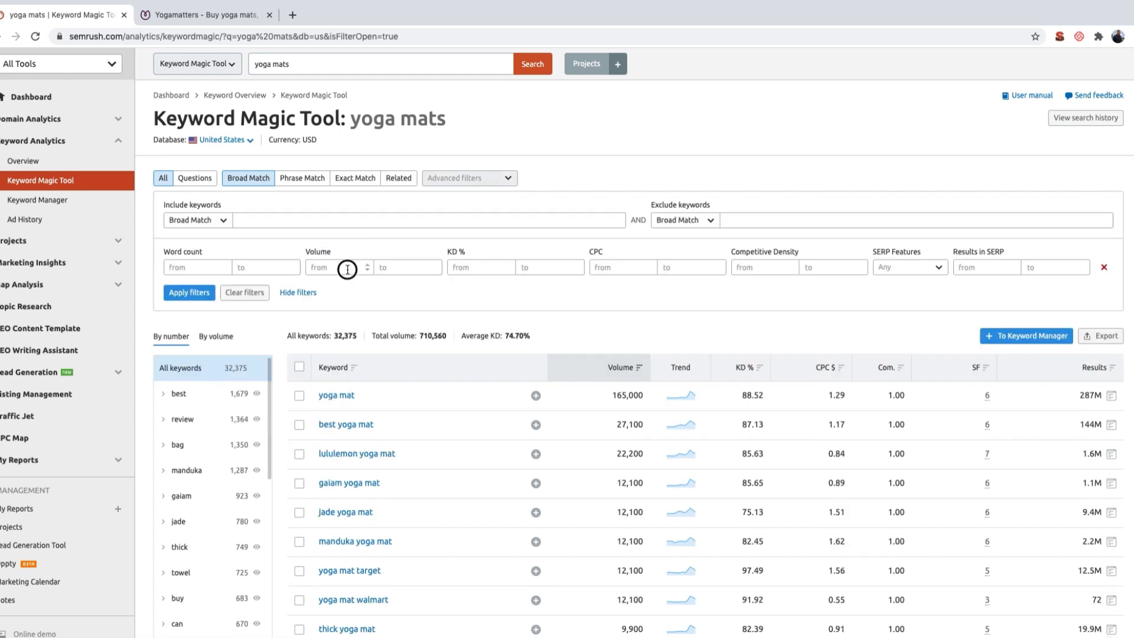
text(100)
click(197, 295)
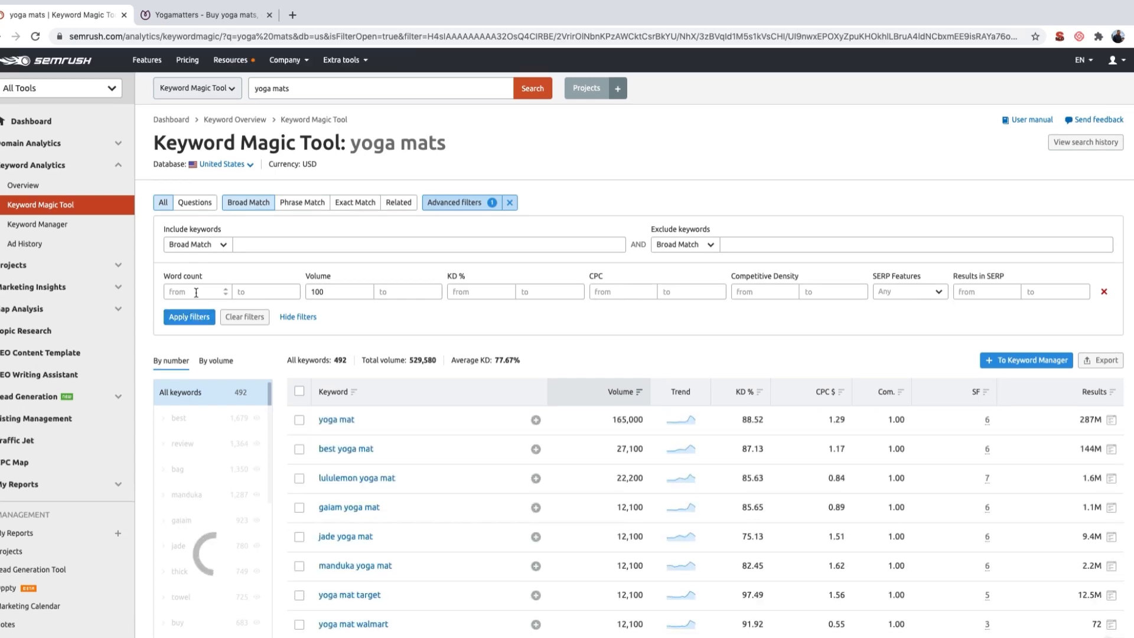
Step: Check how many keywords are left in the filtered list and look over its highest-volume entries
scroll(229, 307, down, 2)
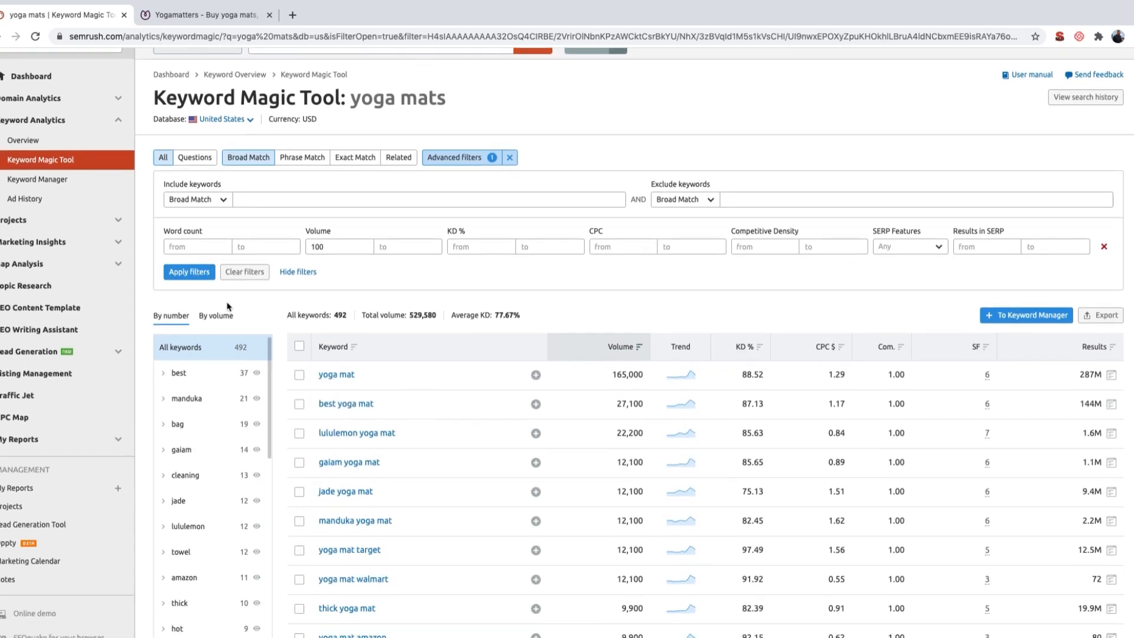
double_click(341, 292)
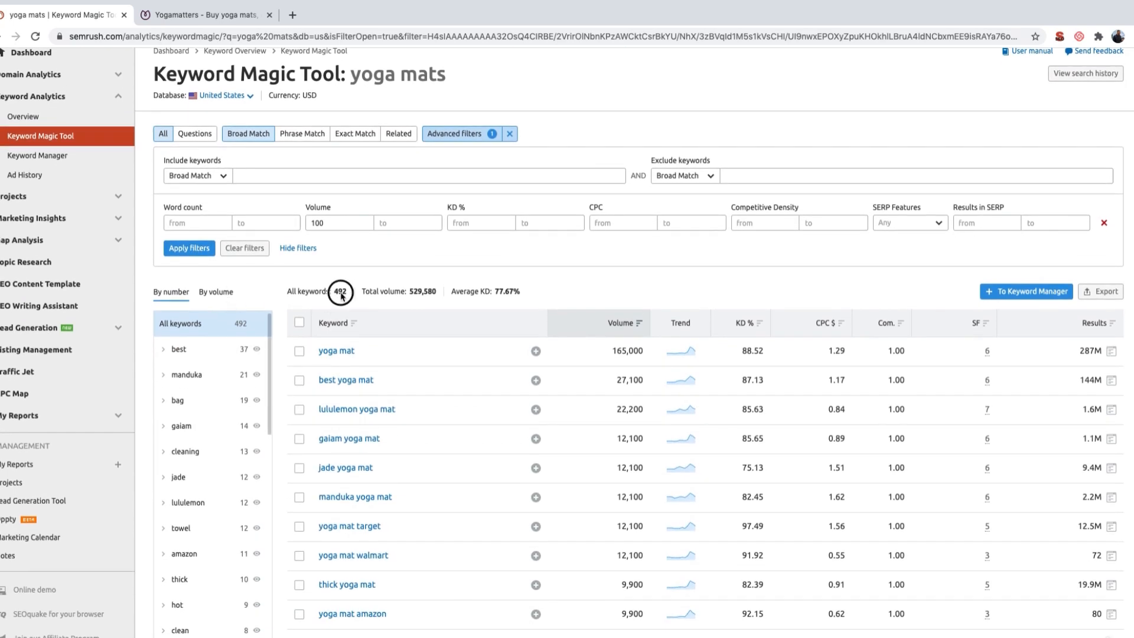
scroll(349, 296, down, 1)
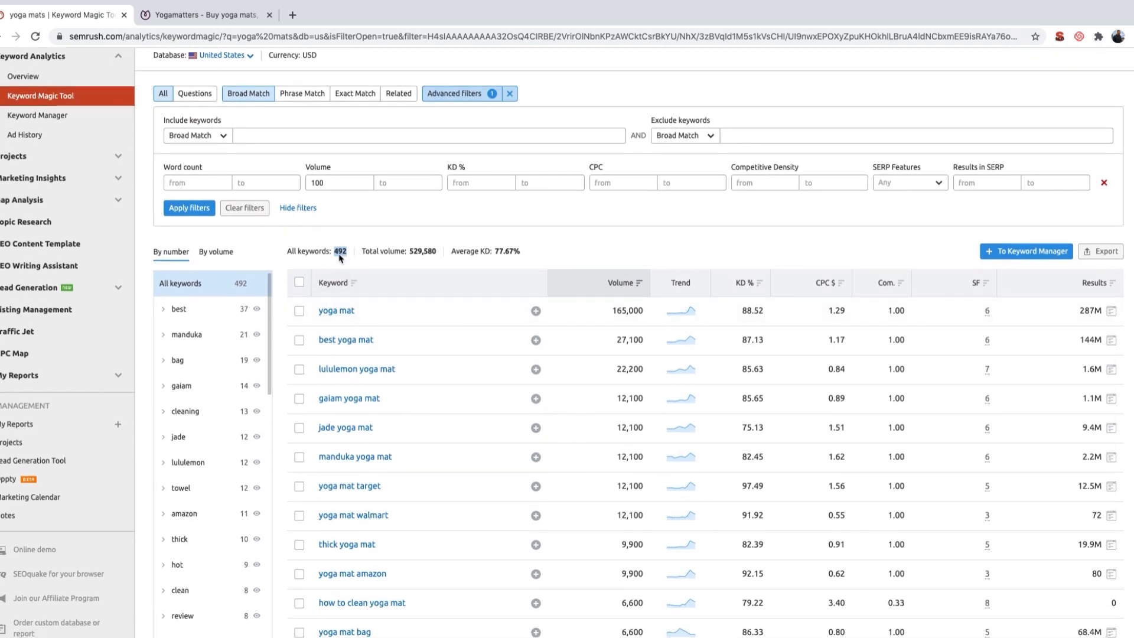
scroll(430, 278, down, 1)
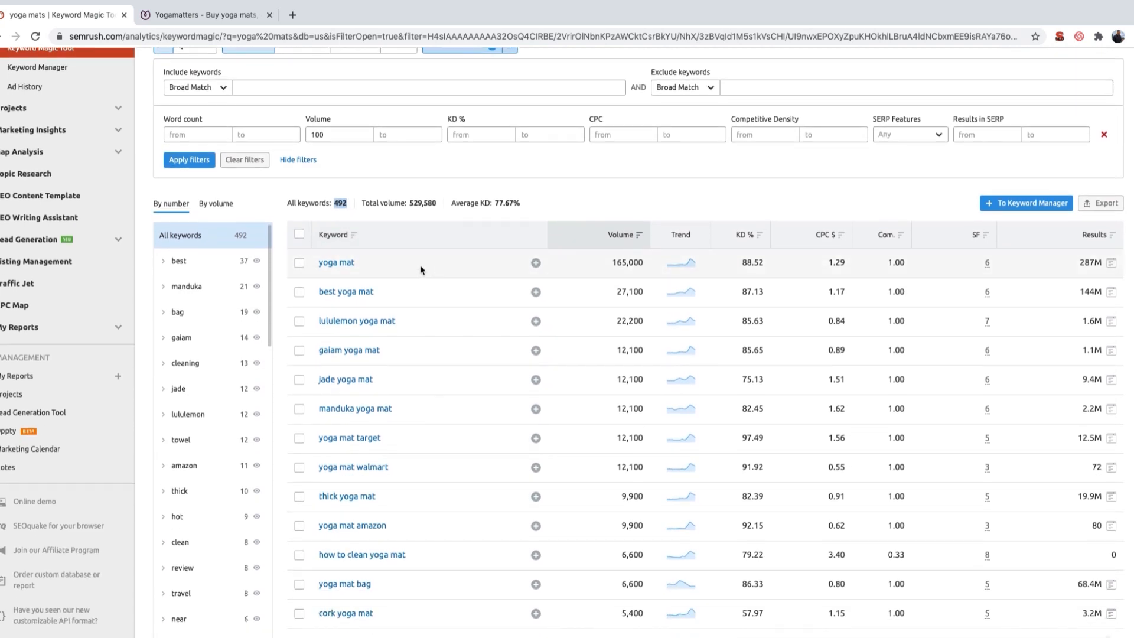
scroll(434, 289, down, 1)
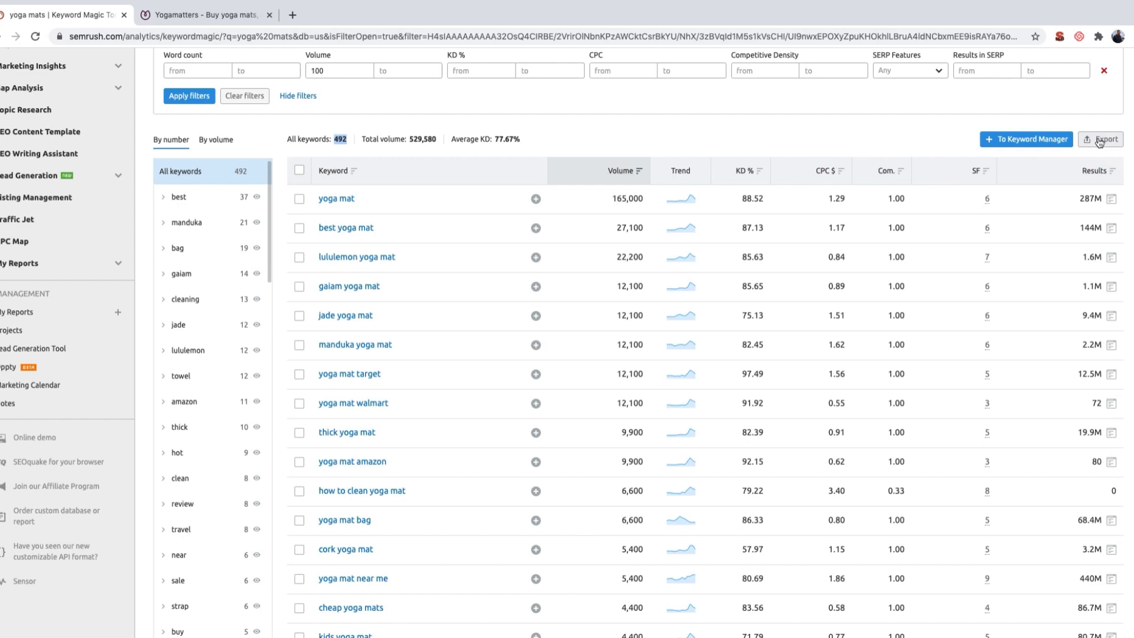
click(339, 147)
double_click(339, 140)
Step: Look at the Keyword column on the Master sheet of the Keyword Research Template in Excel and return to the SEMrush keyword list
key(ctrl+Right)
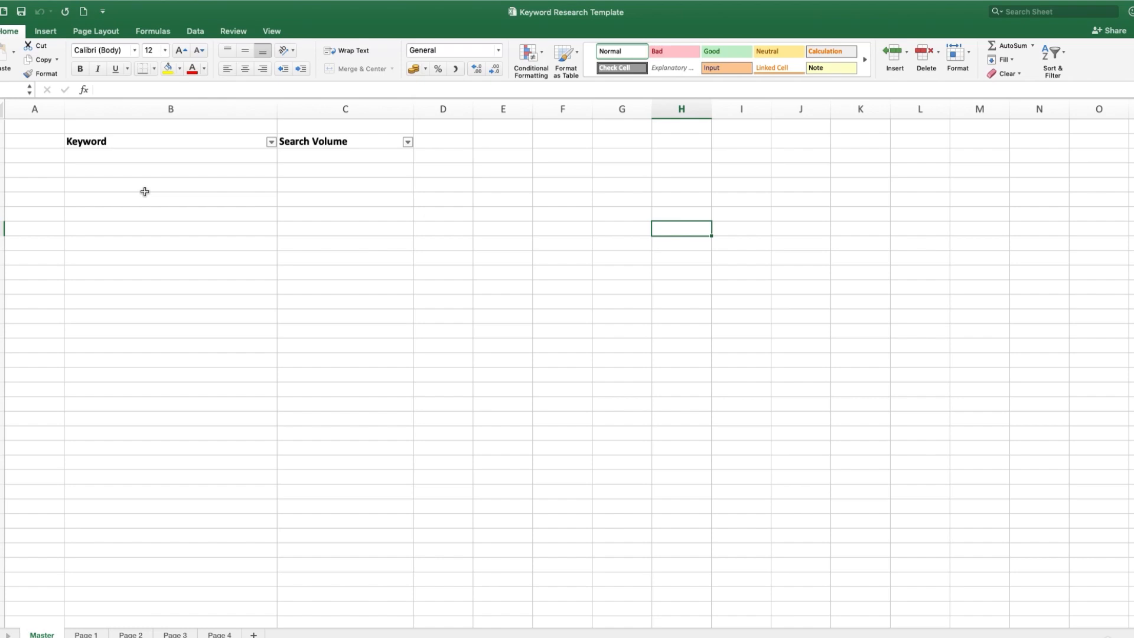
drag(149, 159, 147, 260)
key(ctrl+Left)
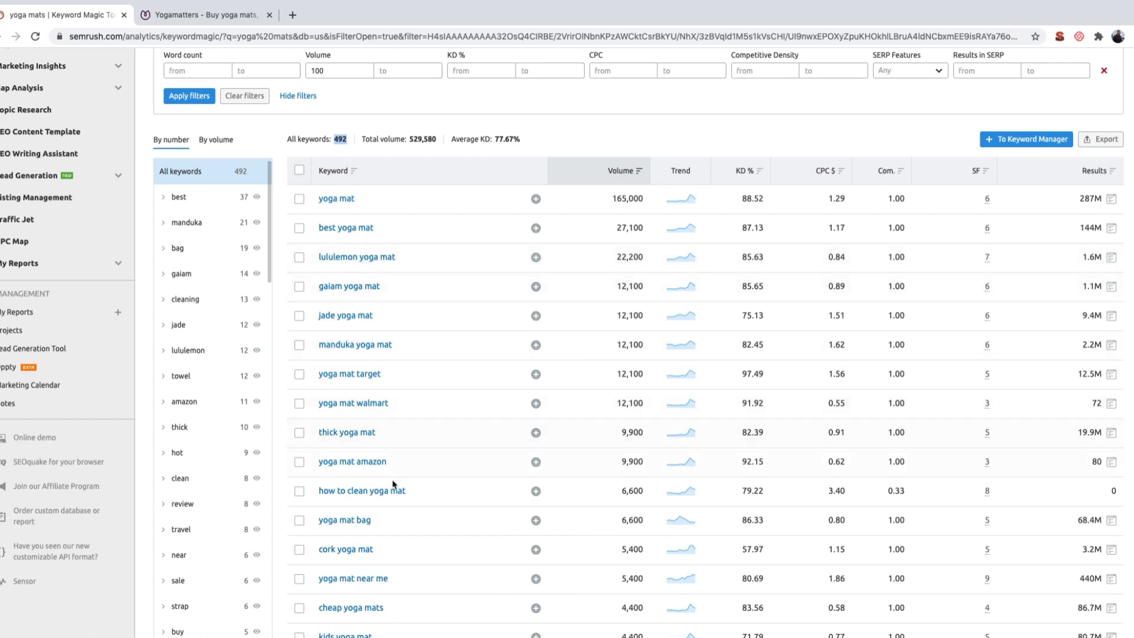
scroll(354, 422, down, 2)
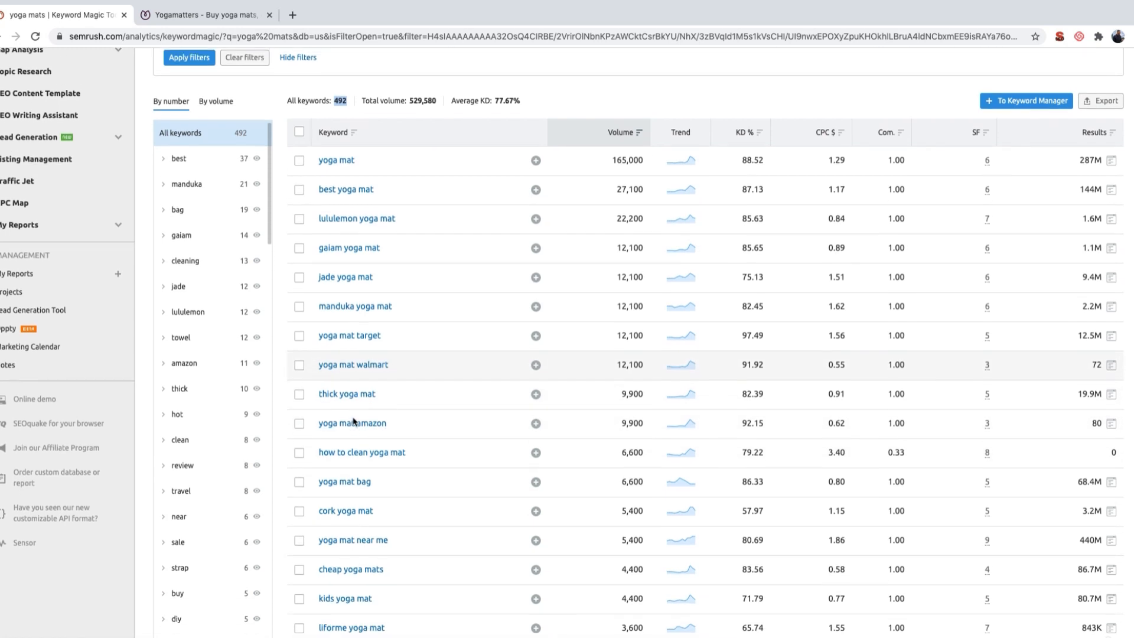
Step: Open the Travel Yoga Mats category page on the Yogamatters site and look over its product listing
scroll(351, 585, down, 2)
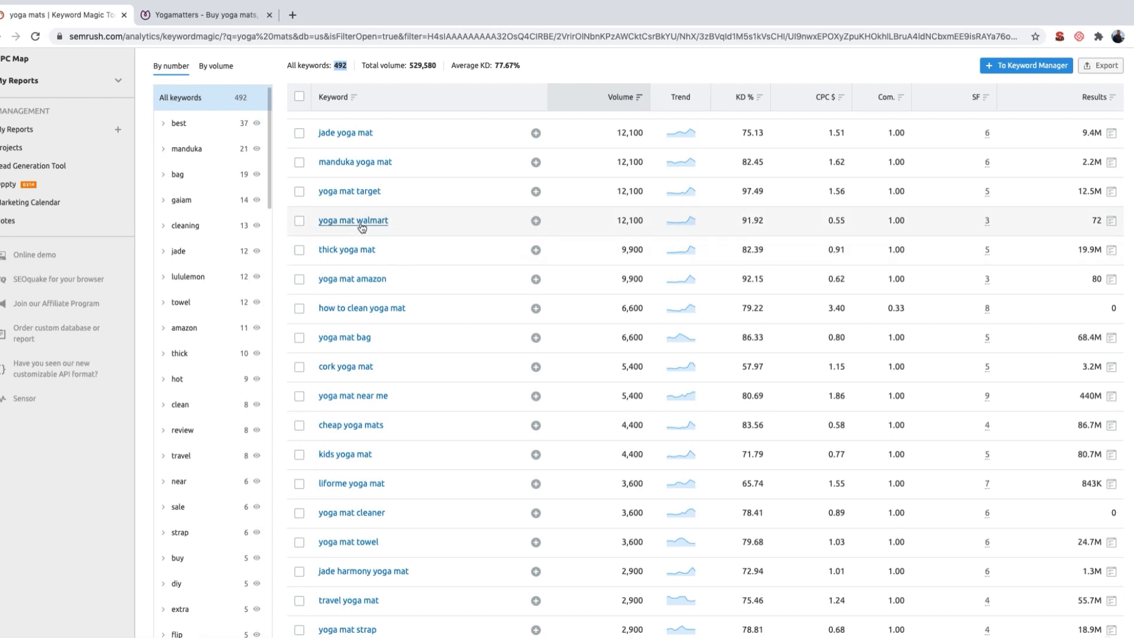
click(206, 16)
mouse_move(372, 155)
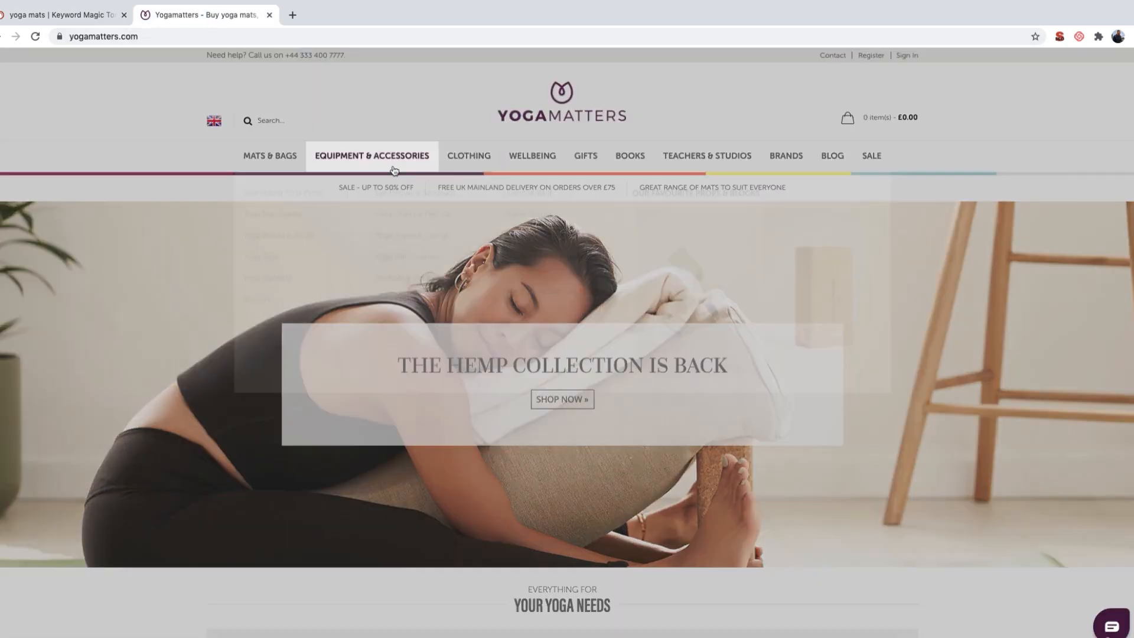
mouse_move(271, 158)
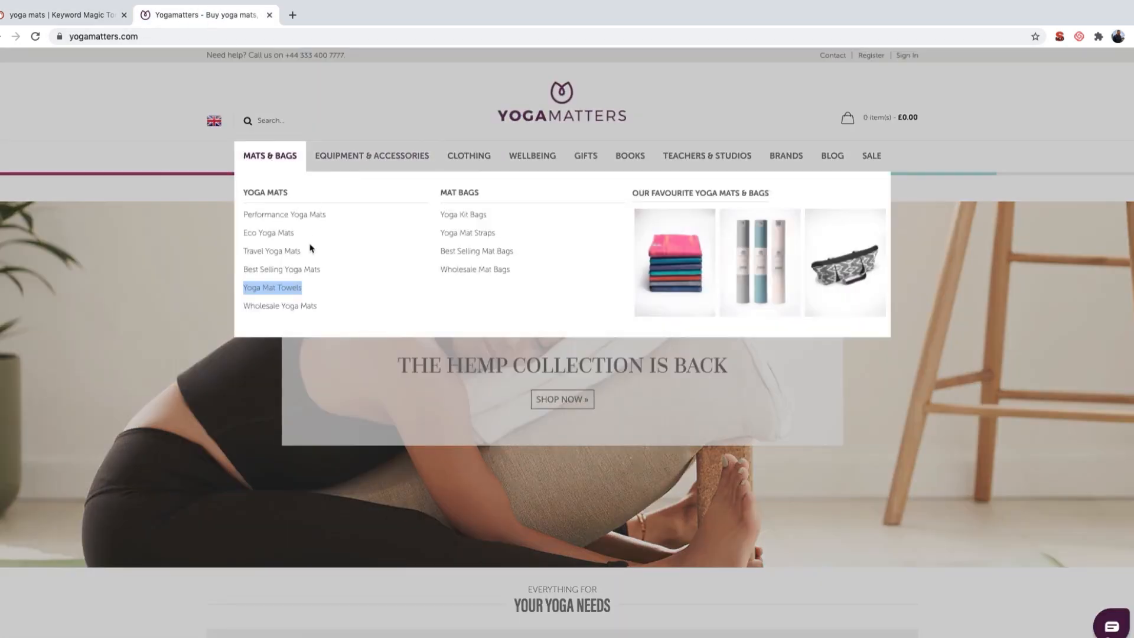
click(280, 252)
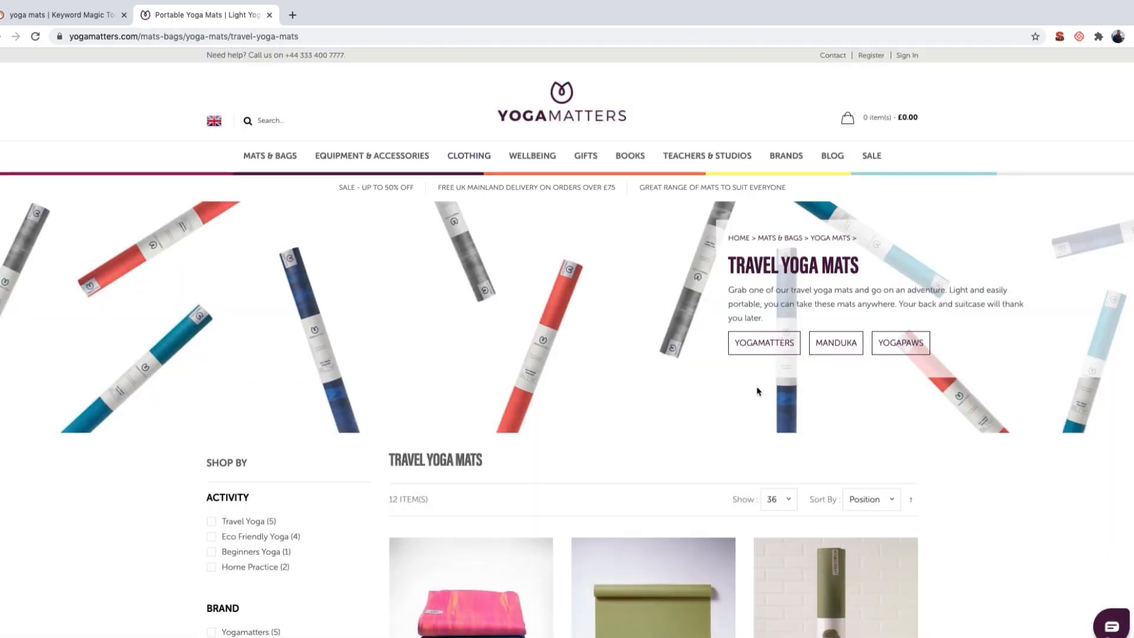
scroll(731, 440, down, 4)
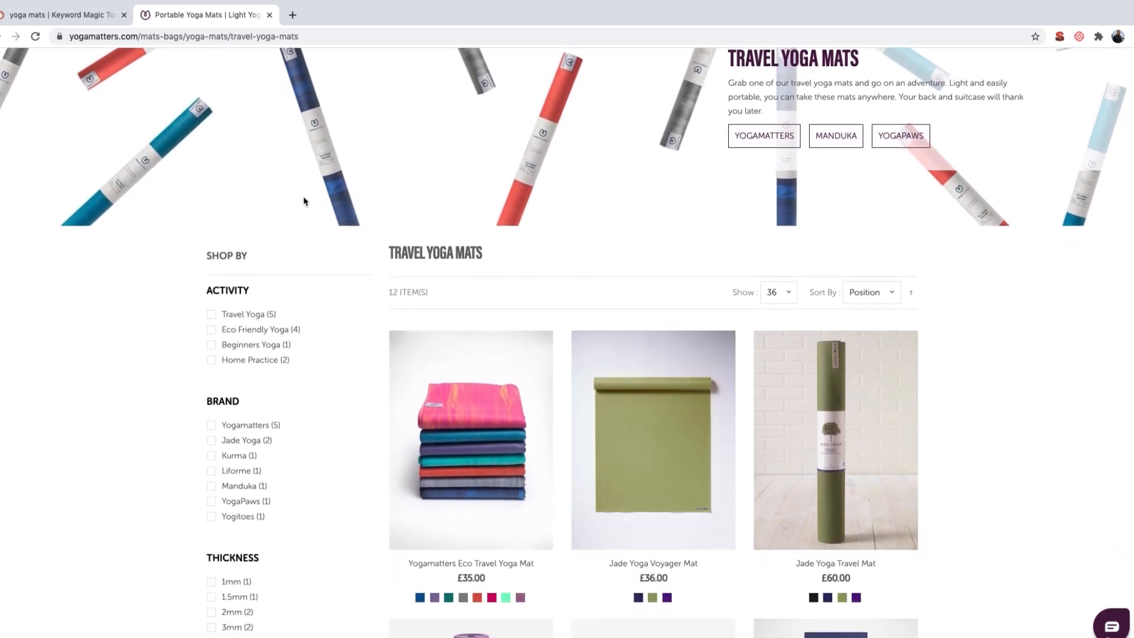
Step: Compare the filtered SEMrush keyword list with the Yogamatters Travel Yoga Mats page to find keywords that suit it
click(54, 16)
scroll(418, 272, up, 6)
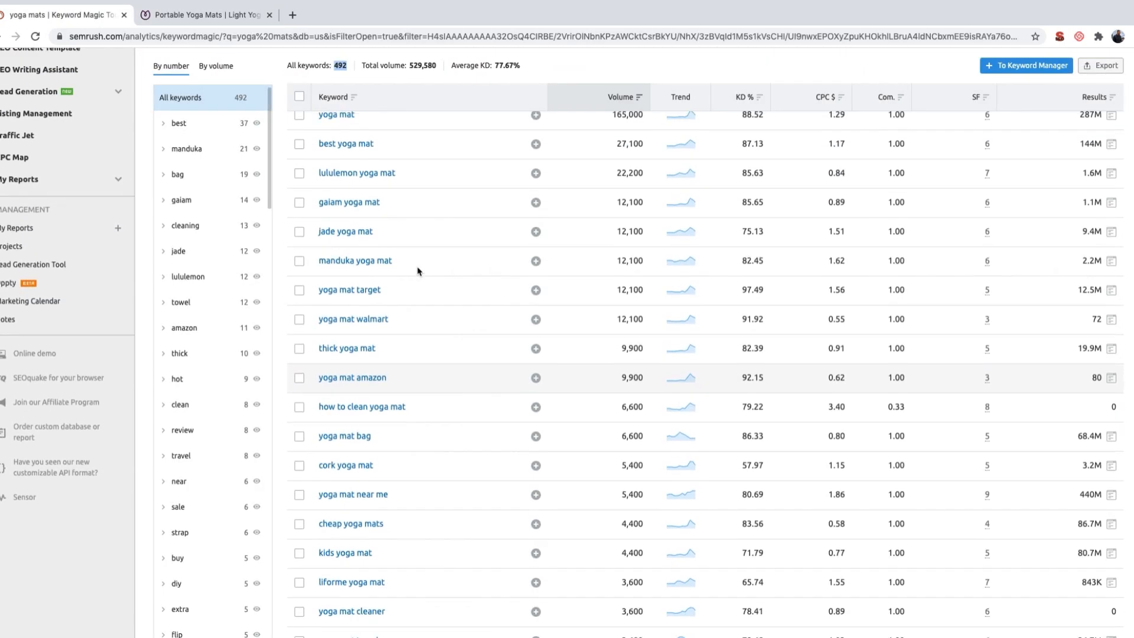
click(340, 278)
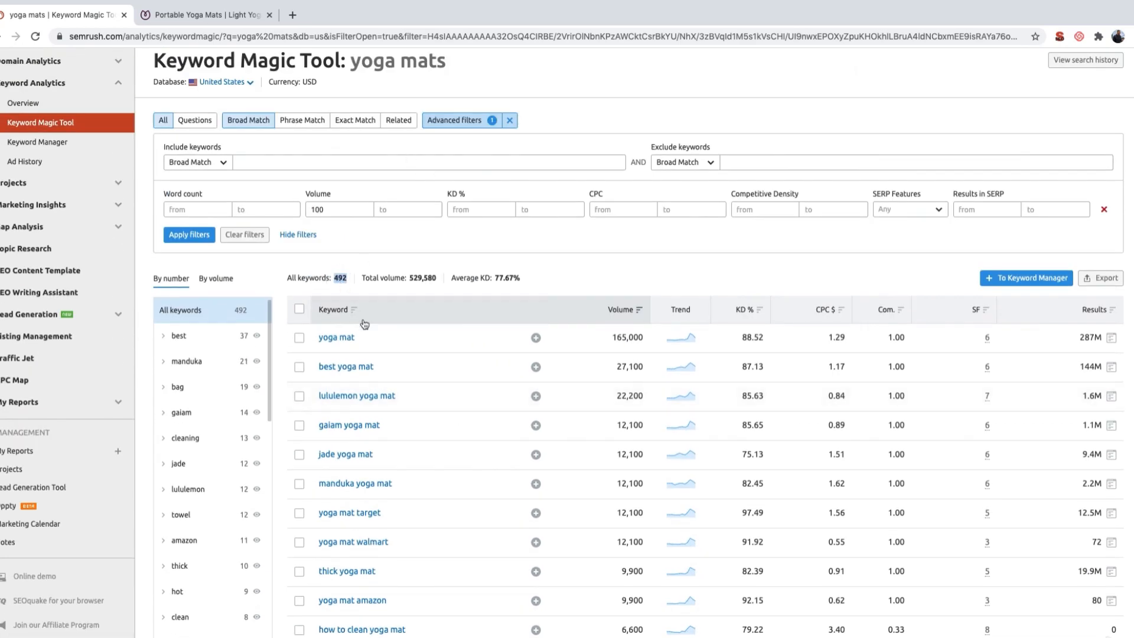
scroll(378, 413, down, 5)
scroll(380, 425, down, 1)
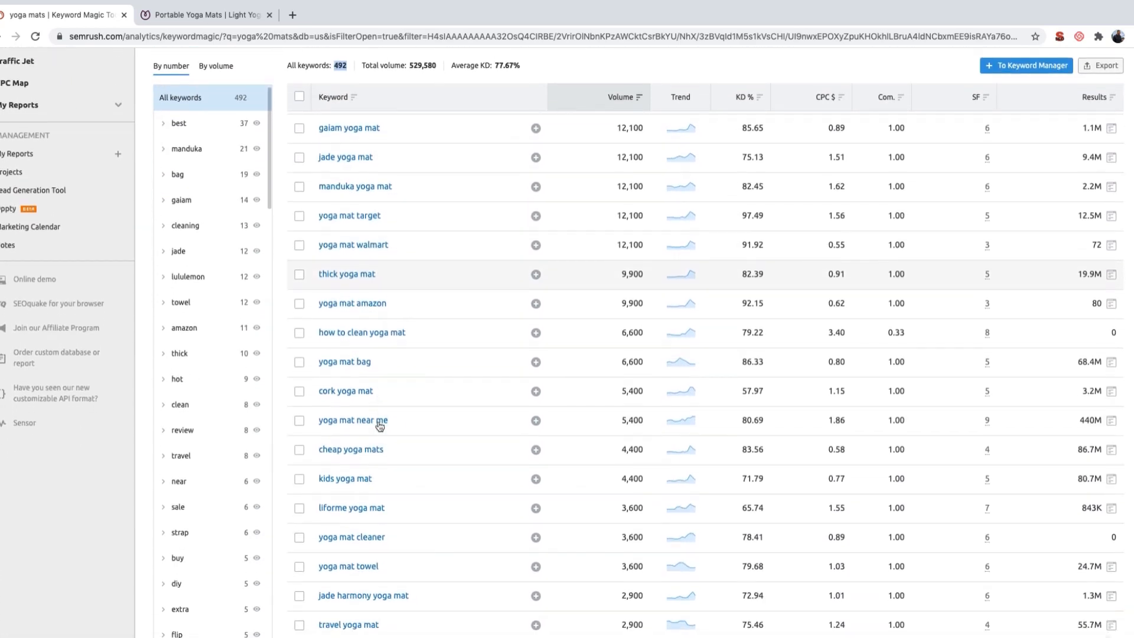
click(206, 15)
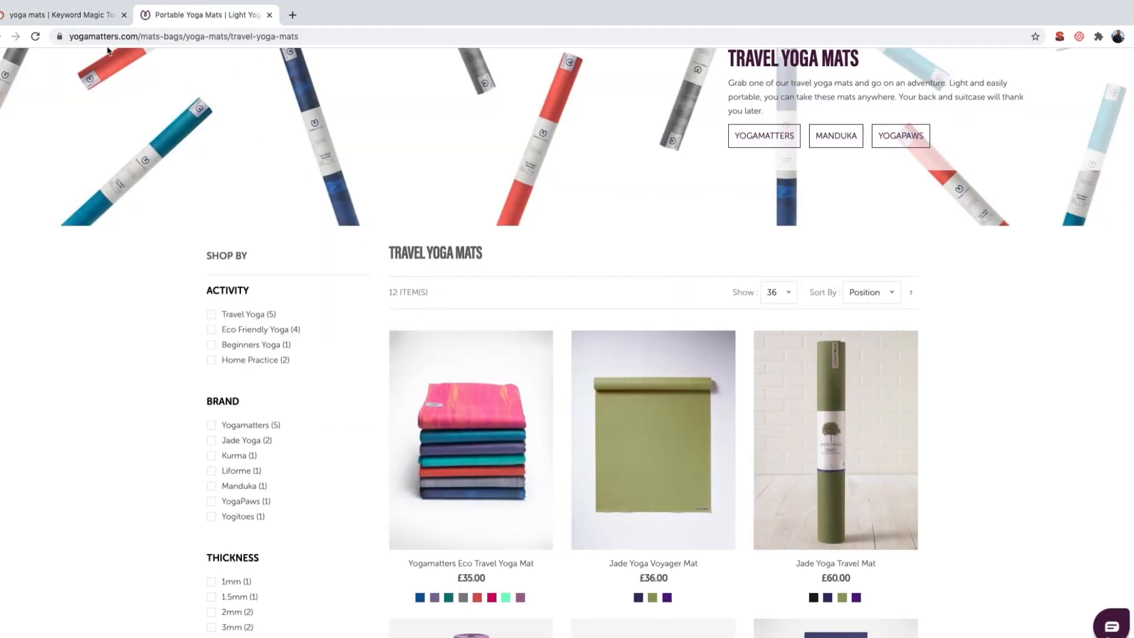
click(72, 20)
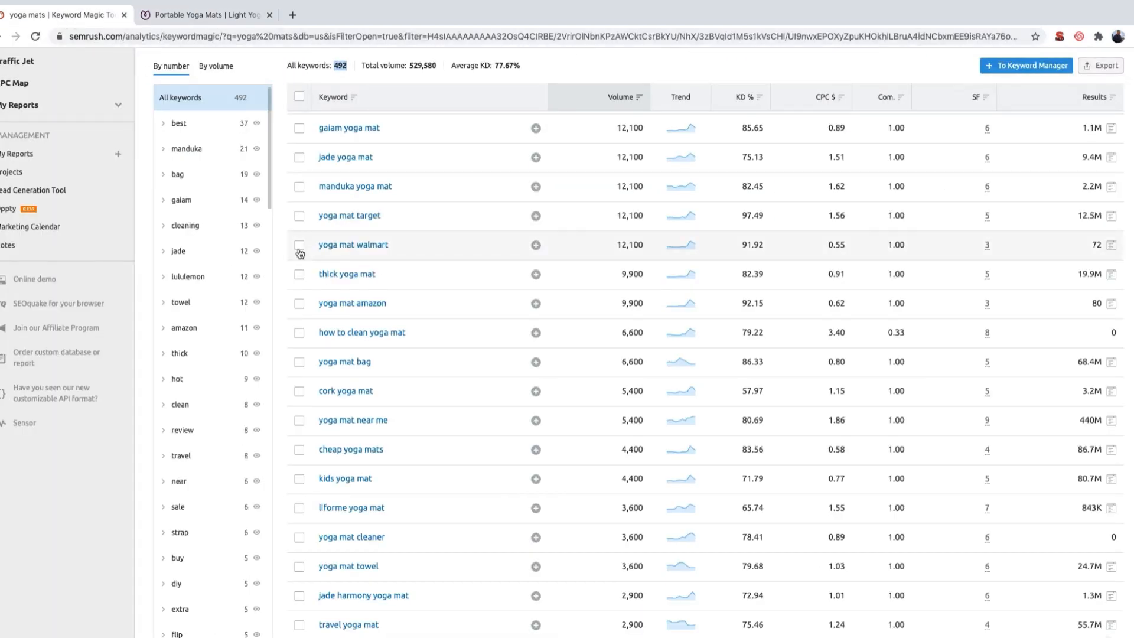
scroll(299, 254, up, 3)
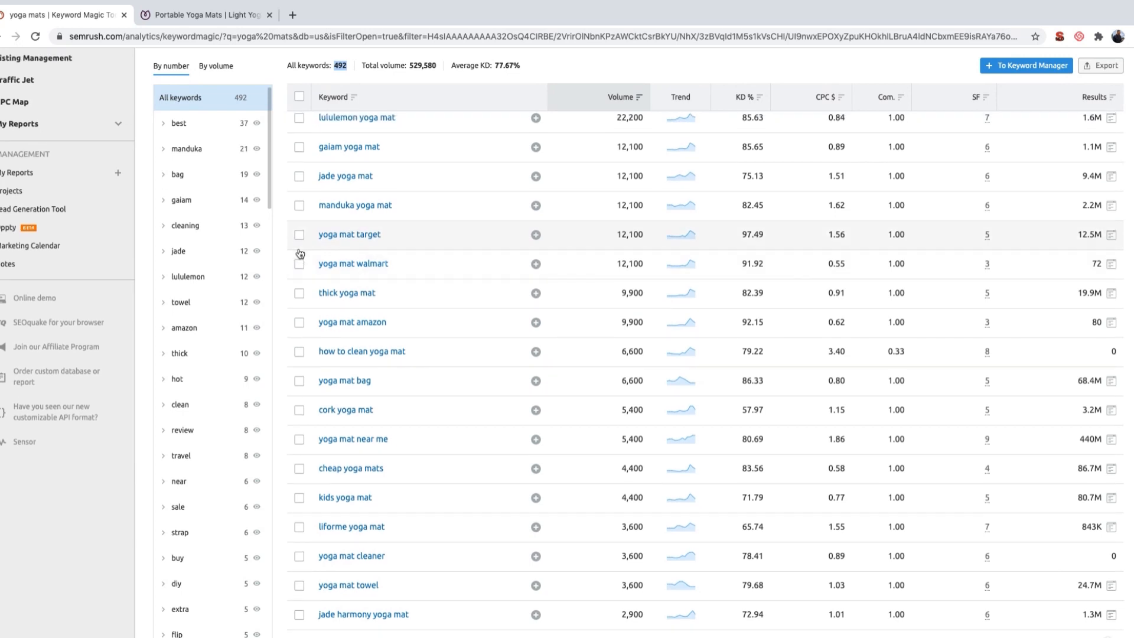
scroll(299, 253, up, 2)
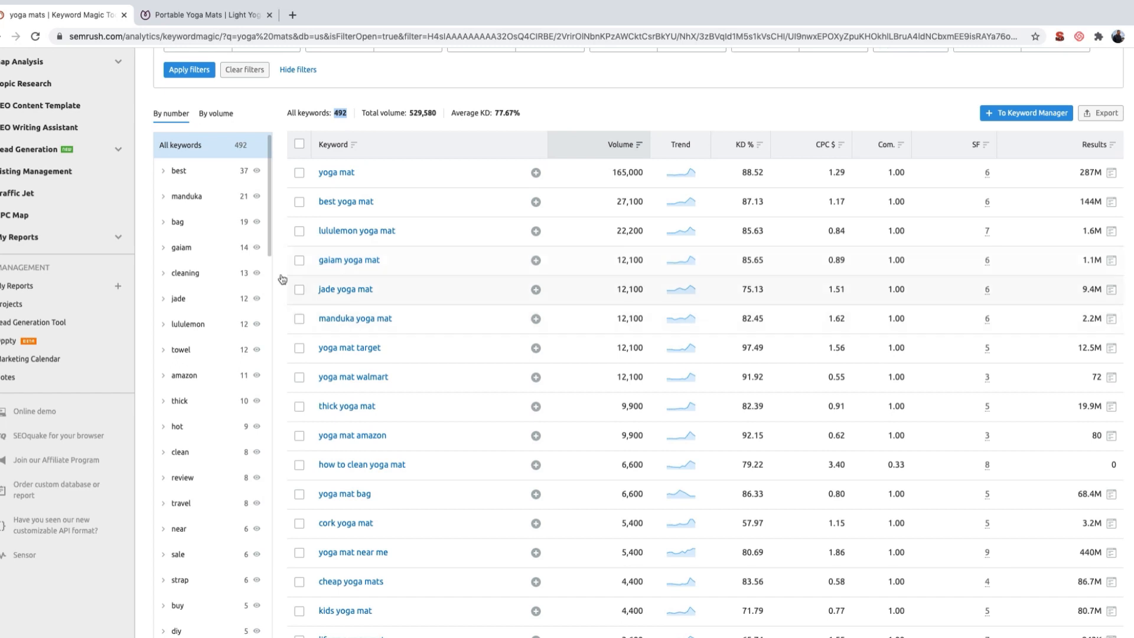
Step: Show only the "lululemon" keyword group in the Keyword Magic Tool and look through its keywords
scroll(253, 324, down, 1)
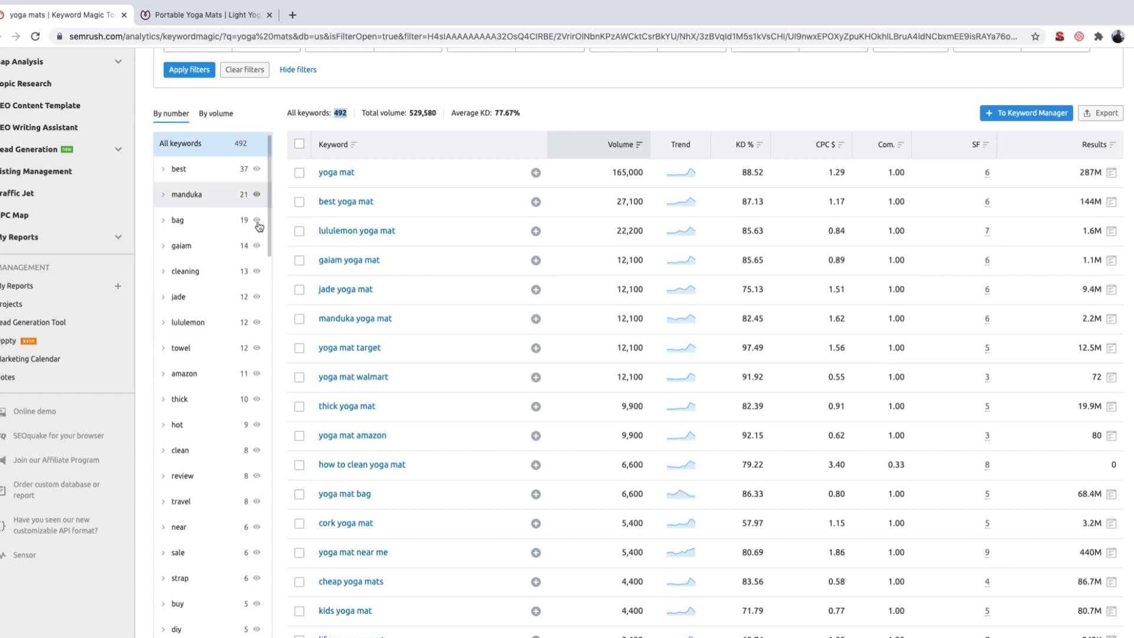
click(189, 322)
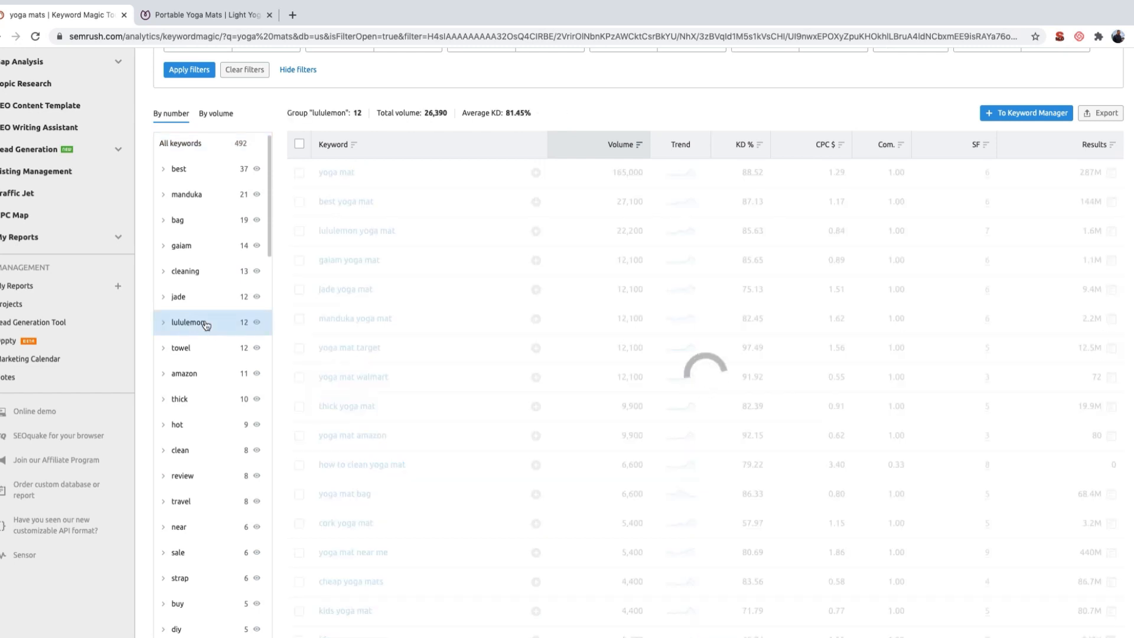
scroll(205, 325, down, 3)
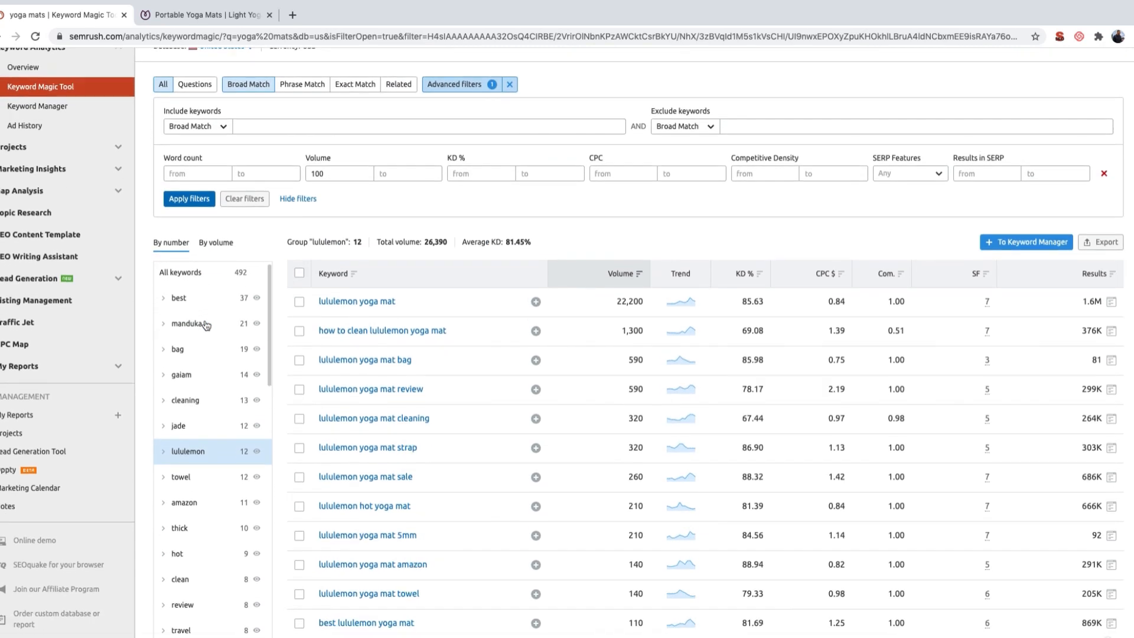
scroll(374, 294, down, 1)
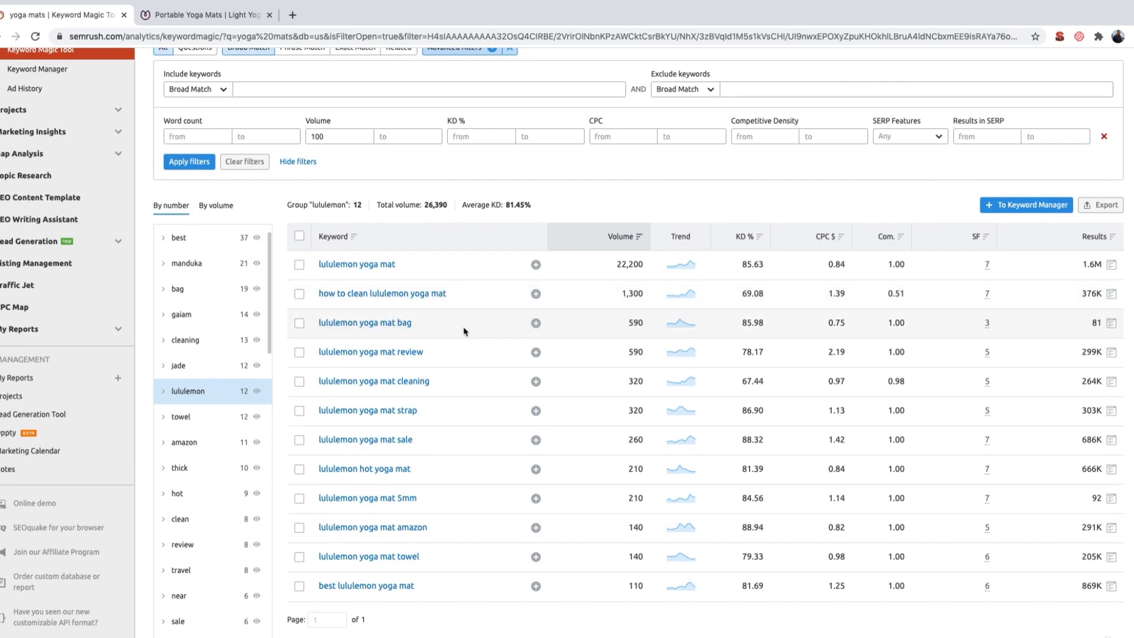
scroll(464, 328, down, 1)
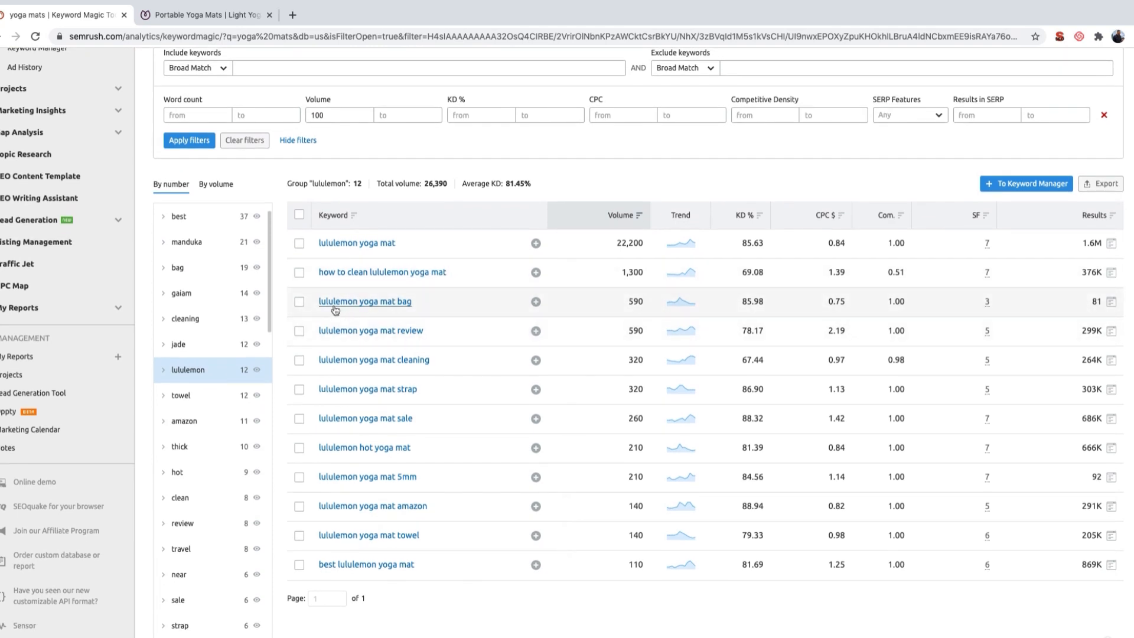
scroll(198, 520, down, 3)
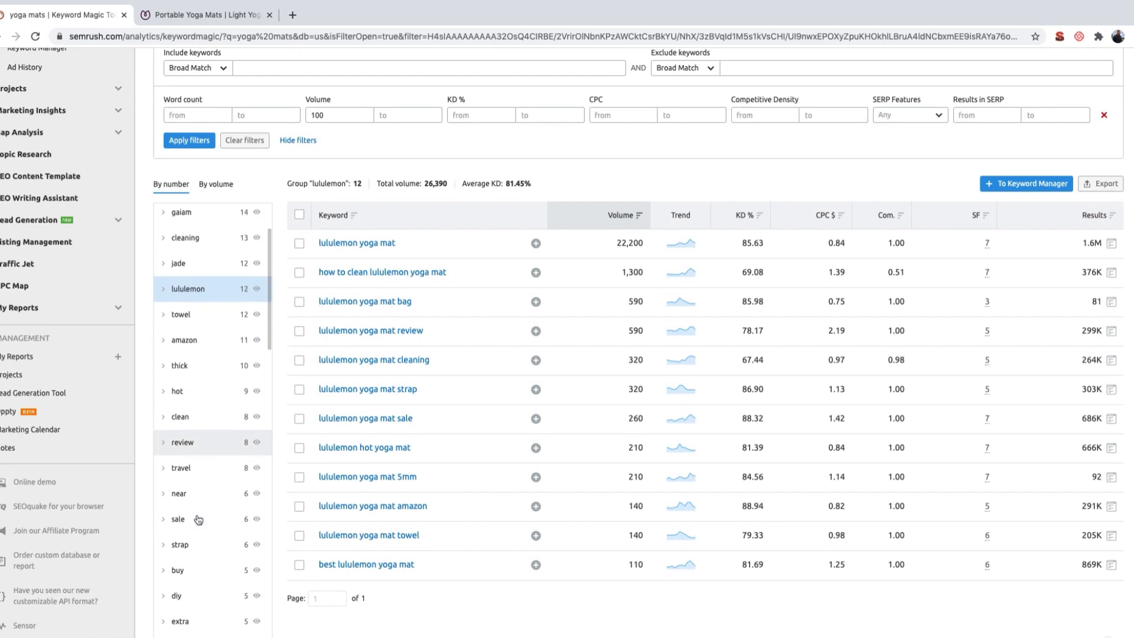
Step: Show the "travel" keyword group and review its keywords and search volumes
click(185, 468)
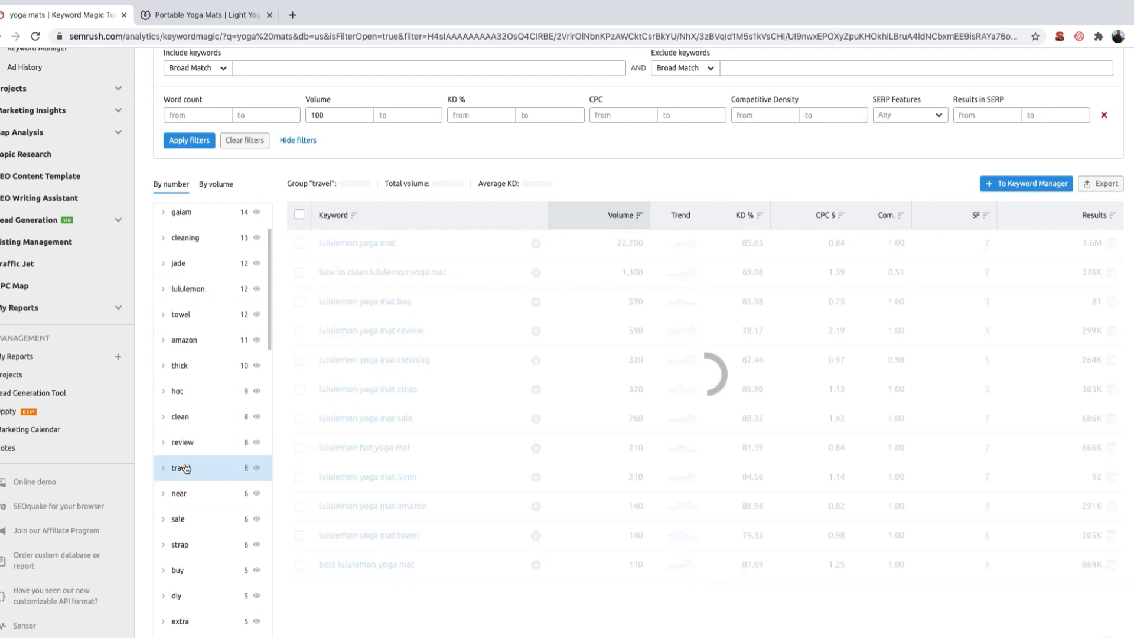
scroll(516, 461, up, 3)
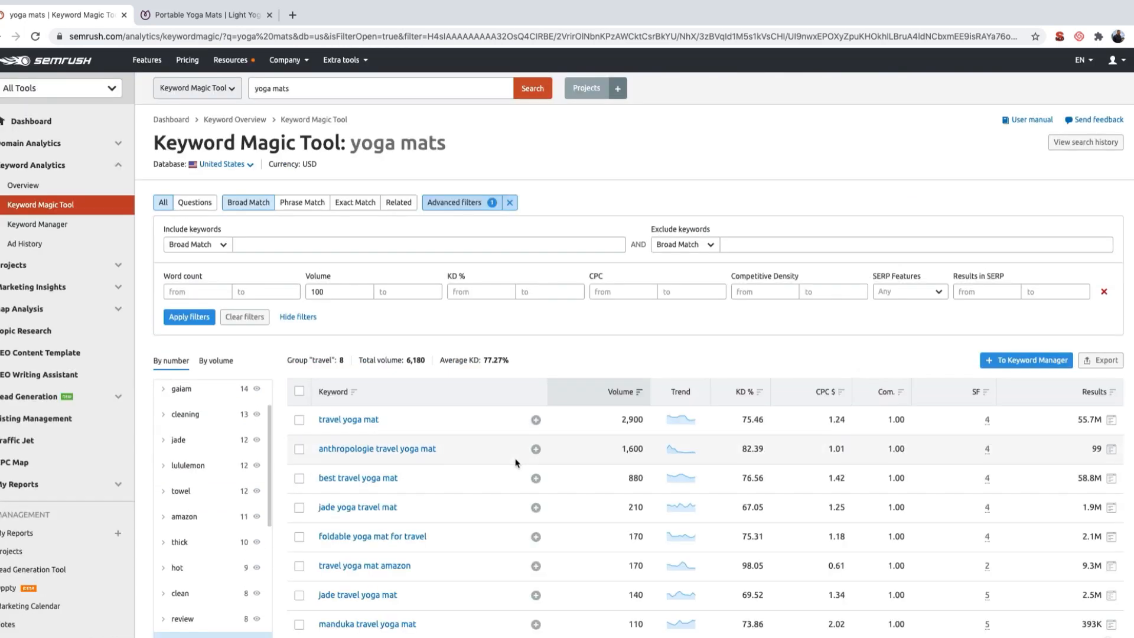
scroll(516, 462, down, 1)
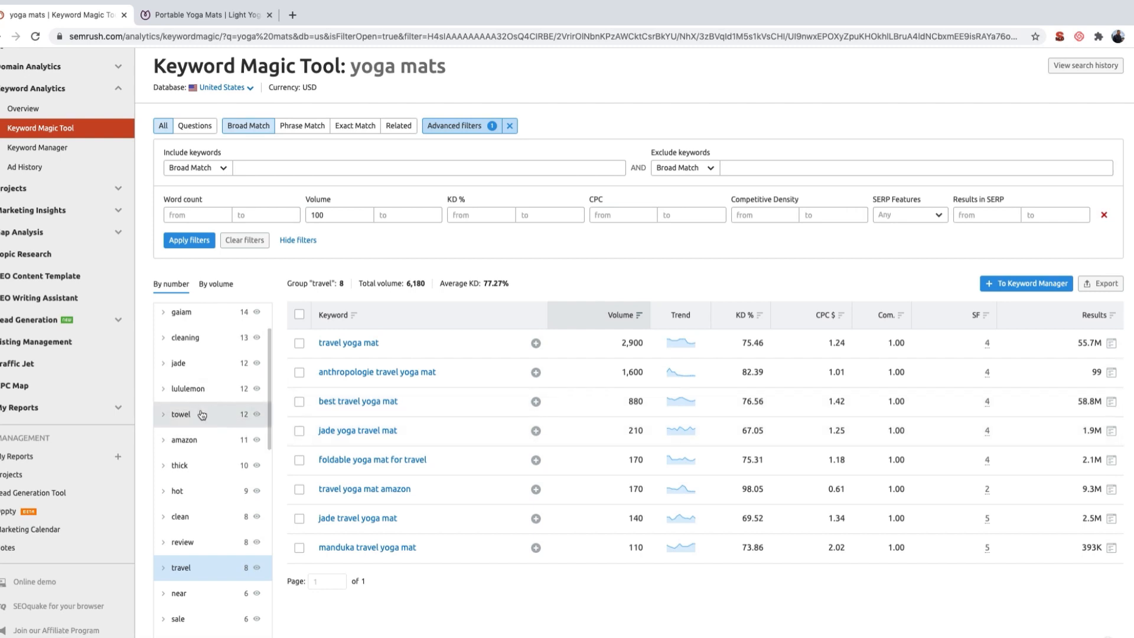
Step: Switch the keyword list to the "towel" group and look through all its keywords
click(235, 411)
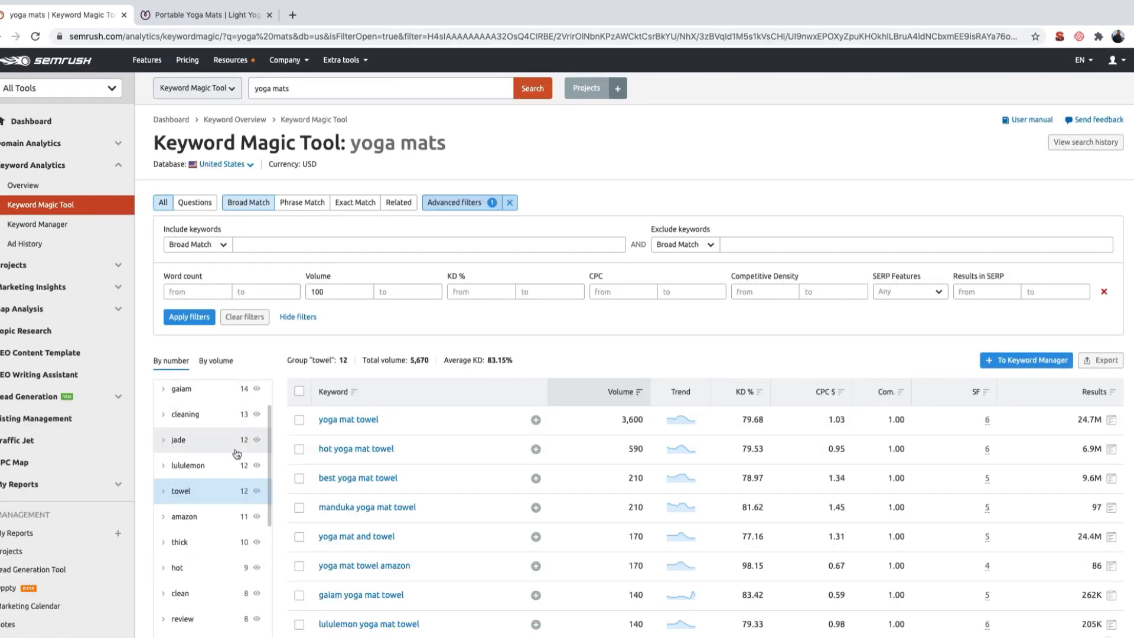
scroll(236, 451, down, 2)
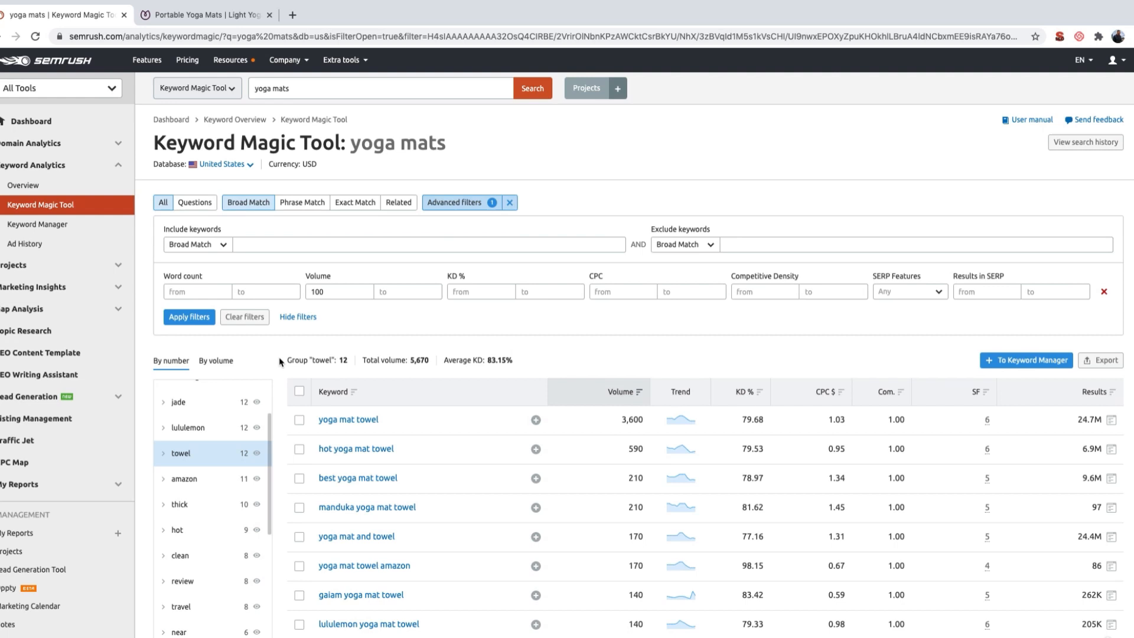
scroll(280, 361, down, 2)
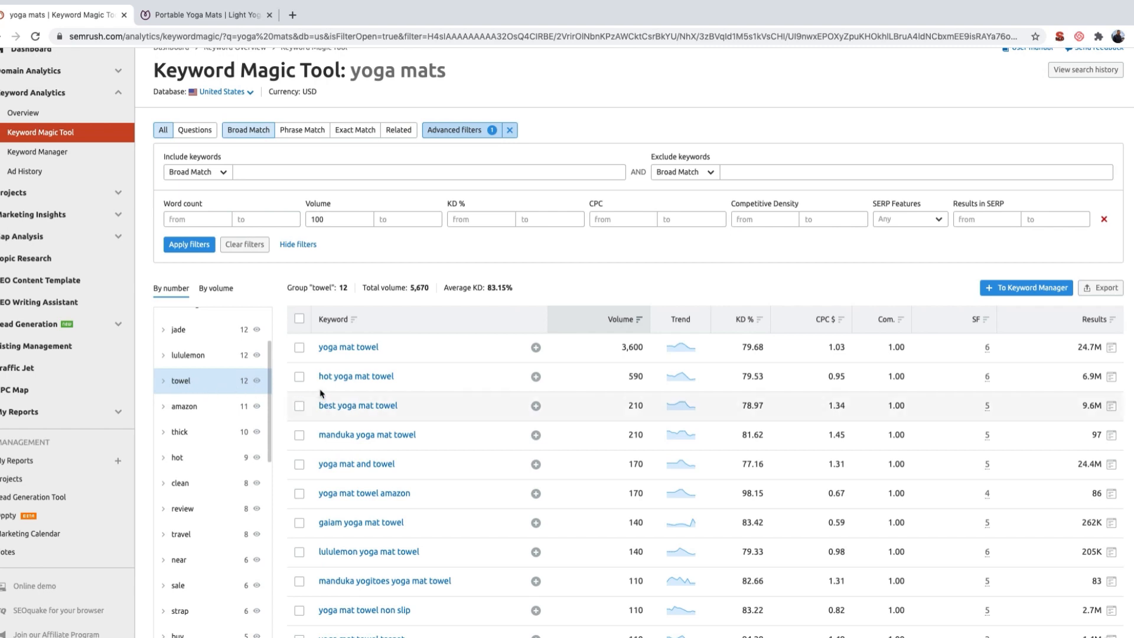
scroll(325, 420, down, 3)
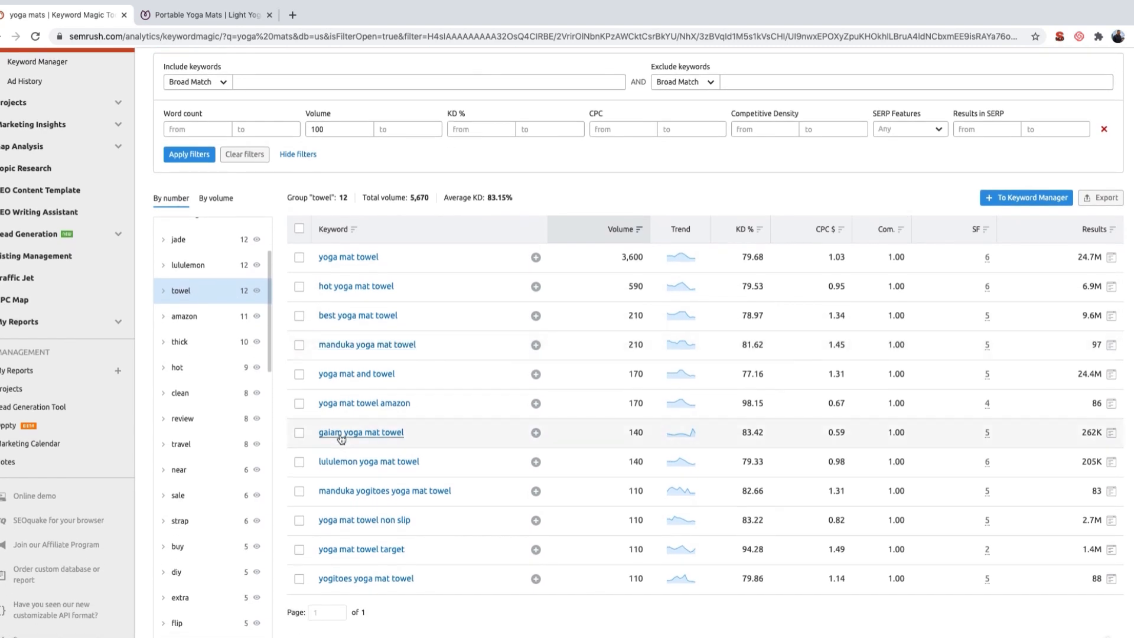
Step: Export only the "towel" group as an XLSX file and open the downloaded file in Excel
click(1094, 200)
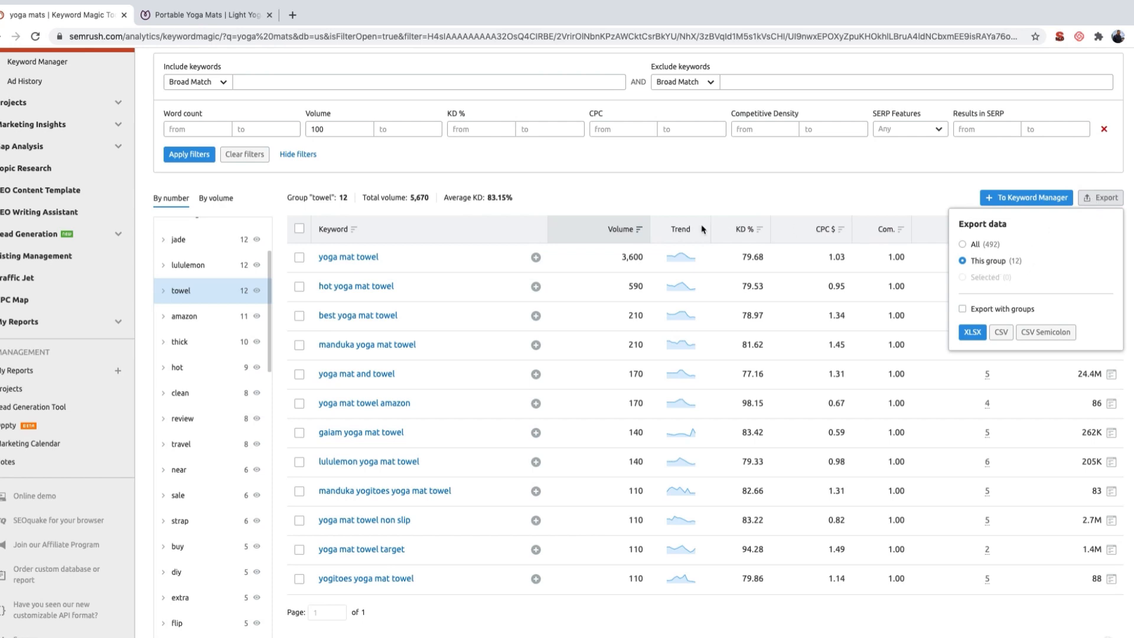
click(971, 333)
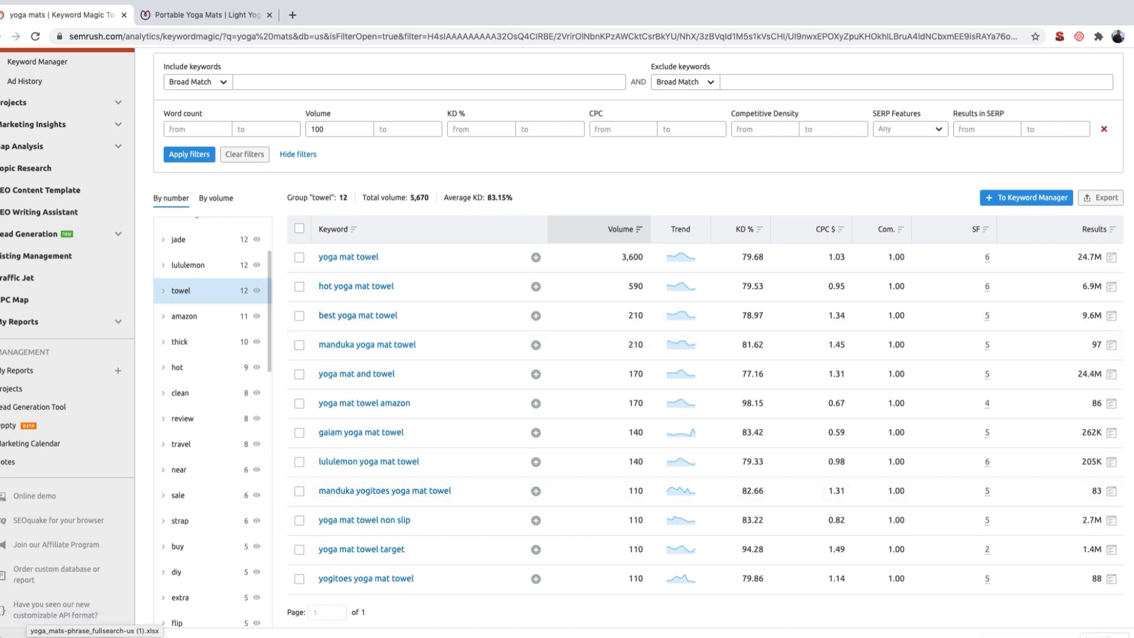
click(89, 631)
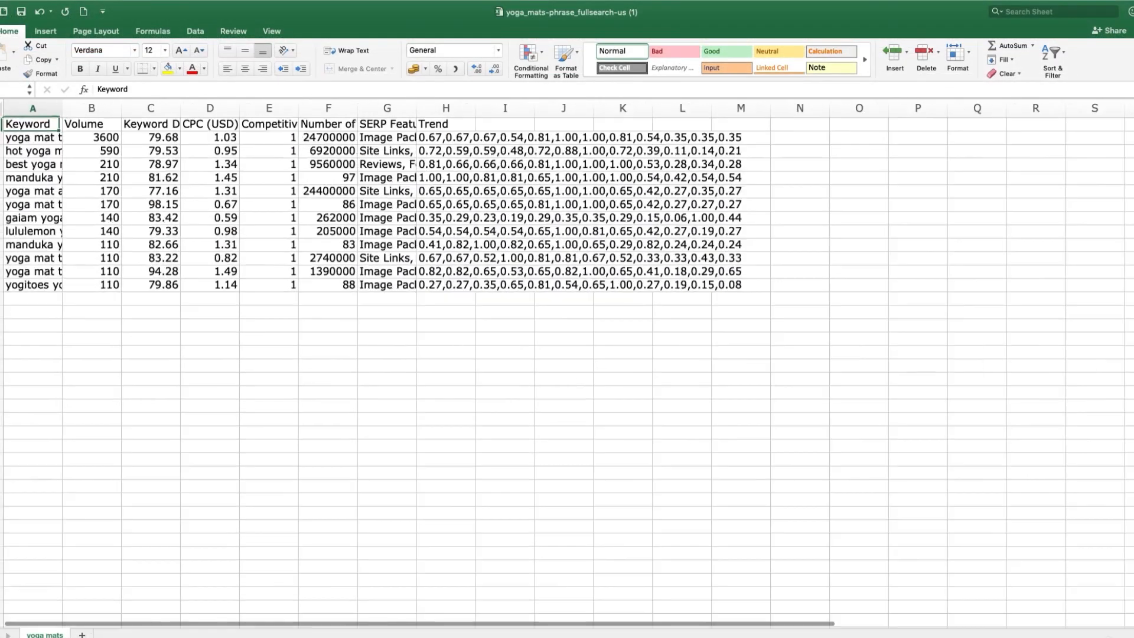
Step: Copy all the towel keywords with their search volumes, without the header row, from the exported sheet
click(1098, 636)
click(1097, 637)
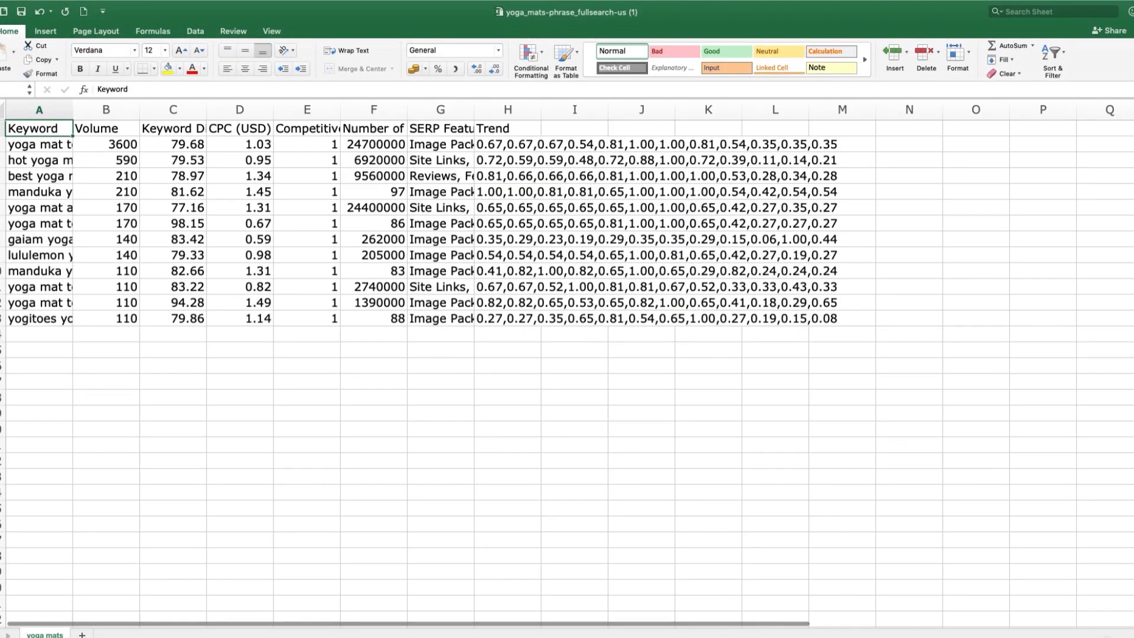
click(1097, 636)
click(1098, 637)
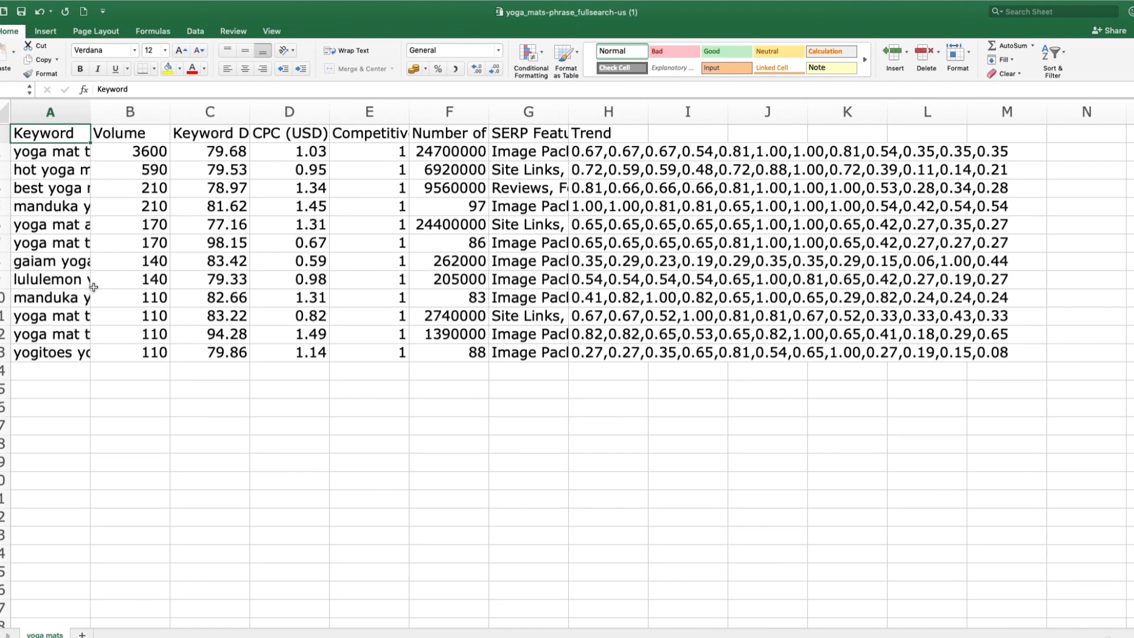
click(65, 112)
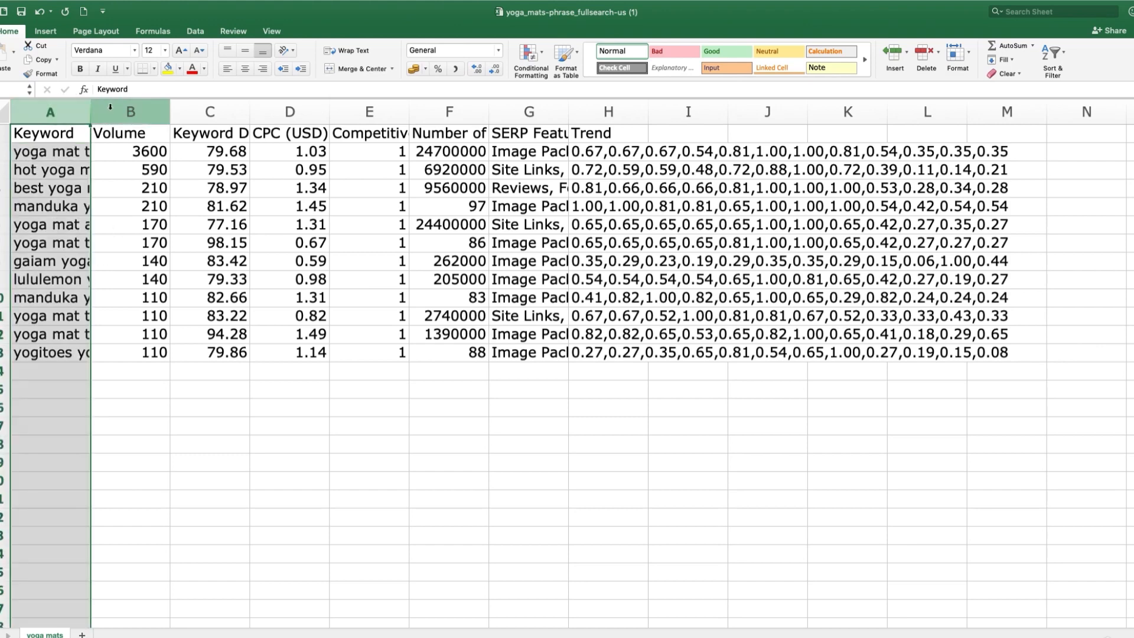
click(111, 108)
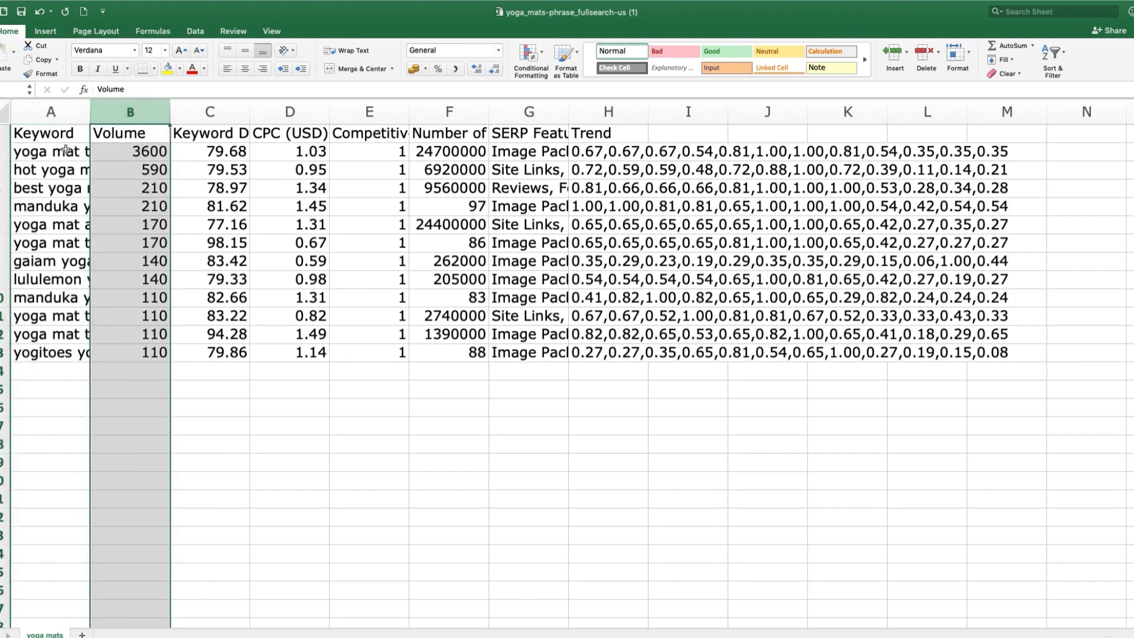
drag(65, 149, 140, 346)
key(super+c)
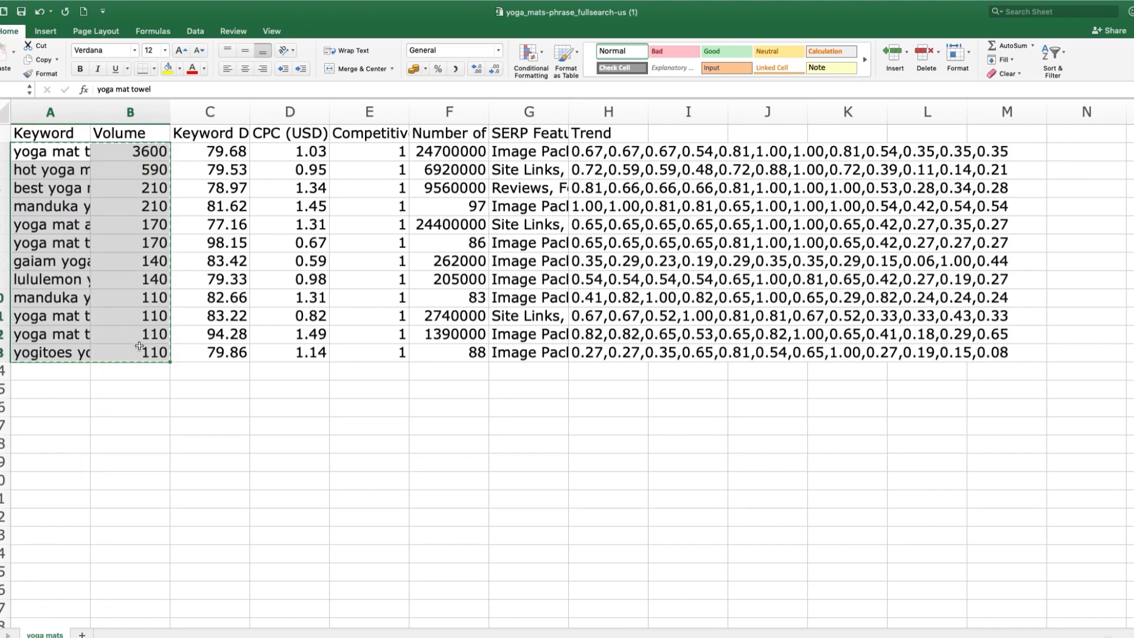
Step: Switch to the Keyword Research Template workbook and paste the copied towel keywords and volumes below the headers on the Page 1 sheet
key(ctrl+Right)
key(ctrl+Left)
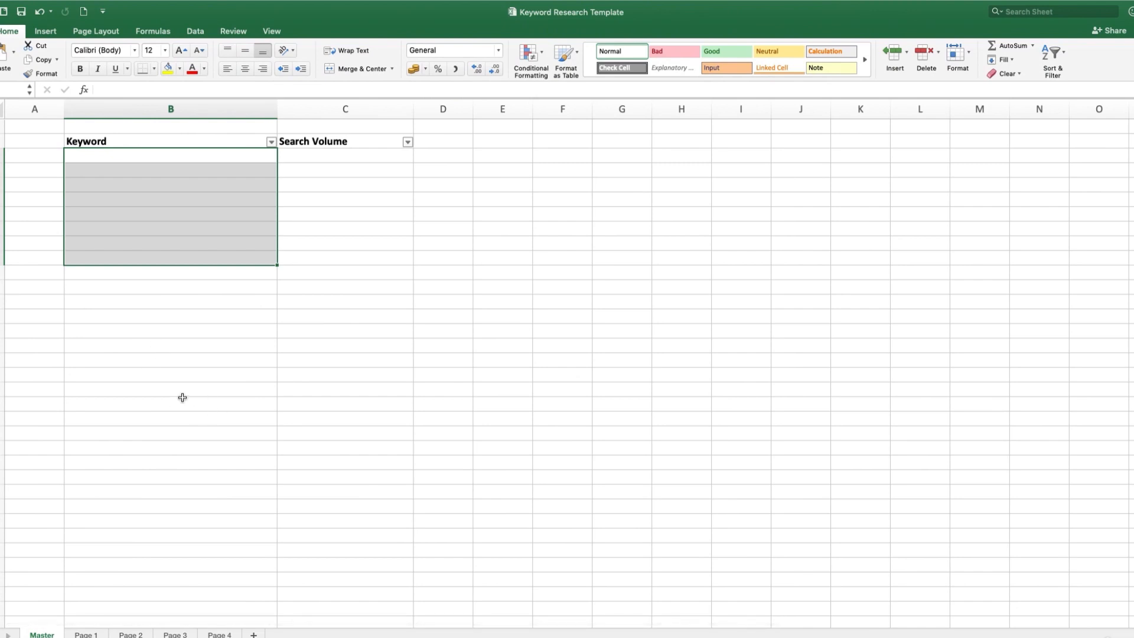
click(86, 634)
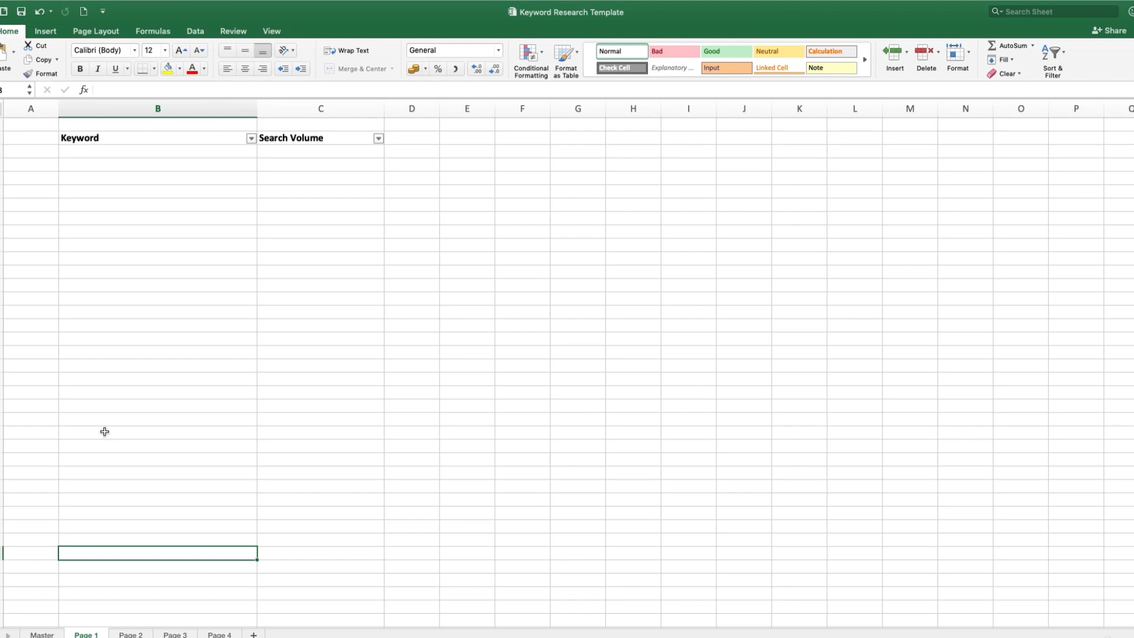
click(42, 634)
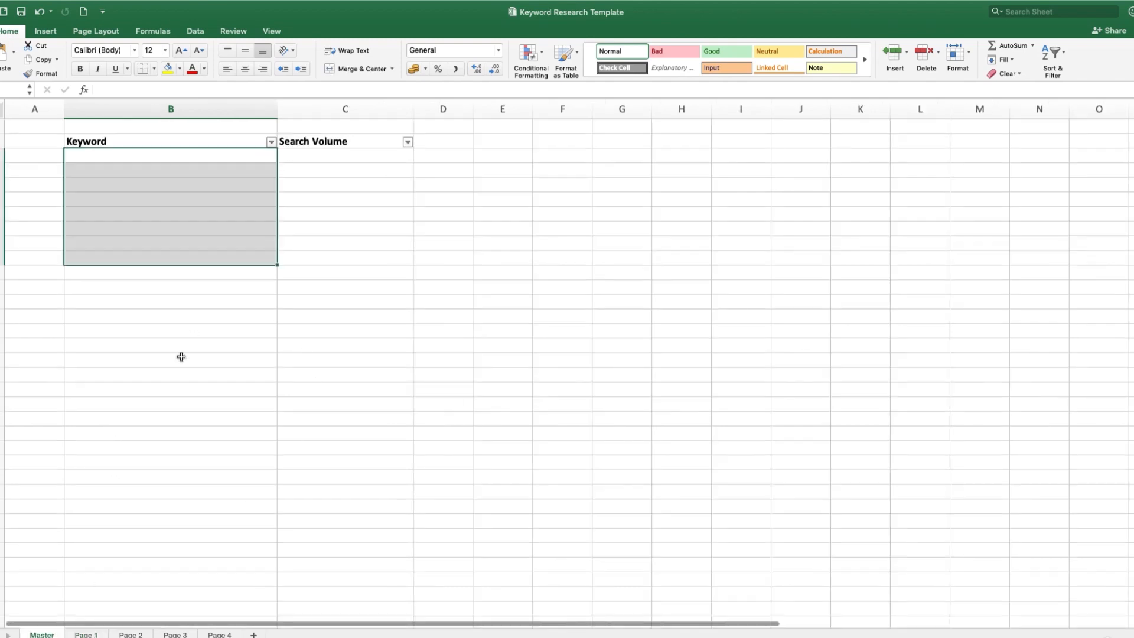
click(289, 449)
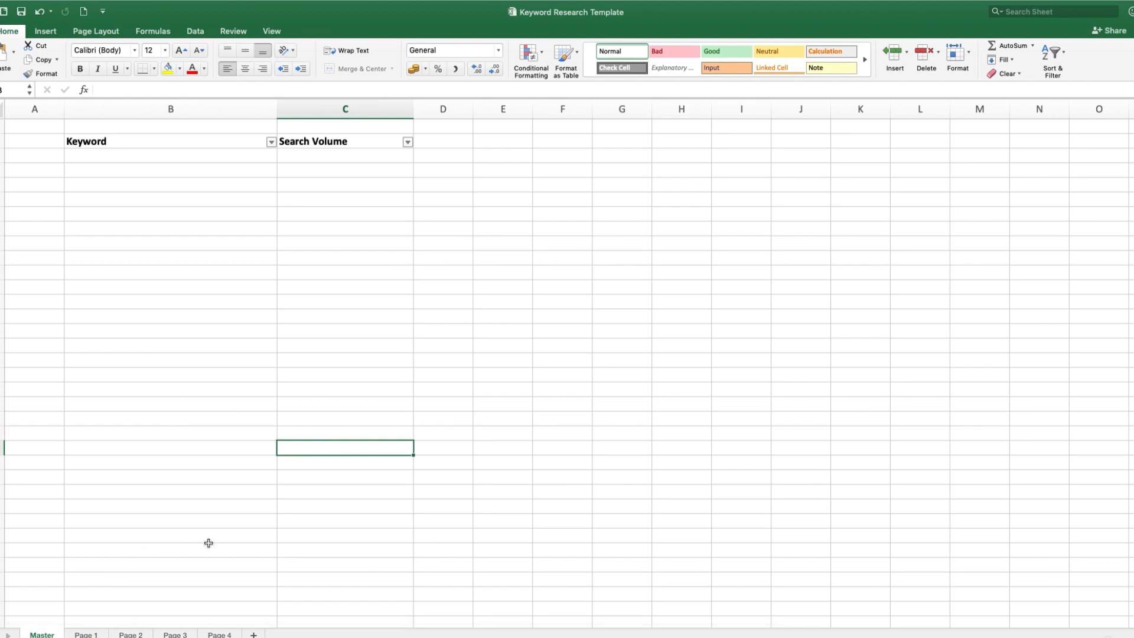
click(88, 634)
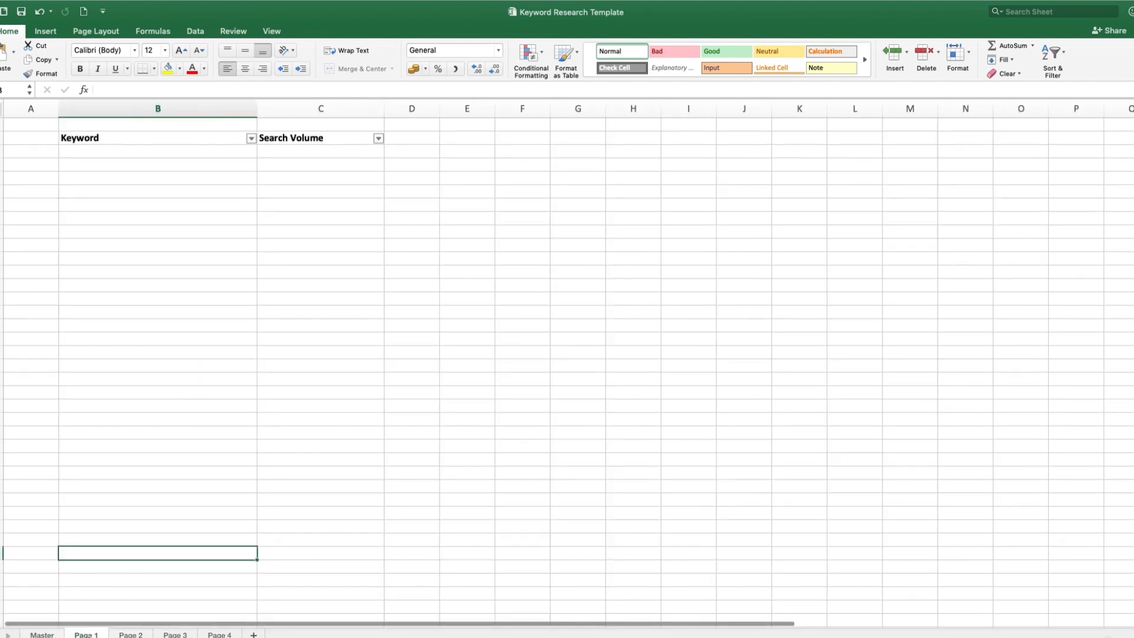
click(181, 153)
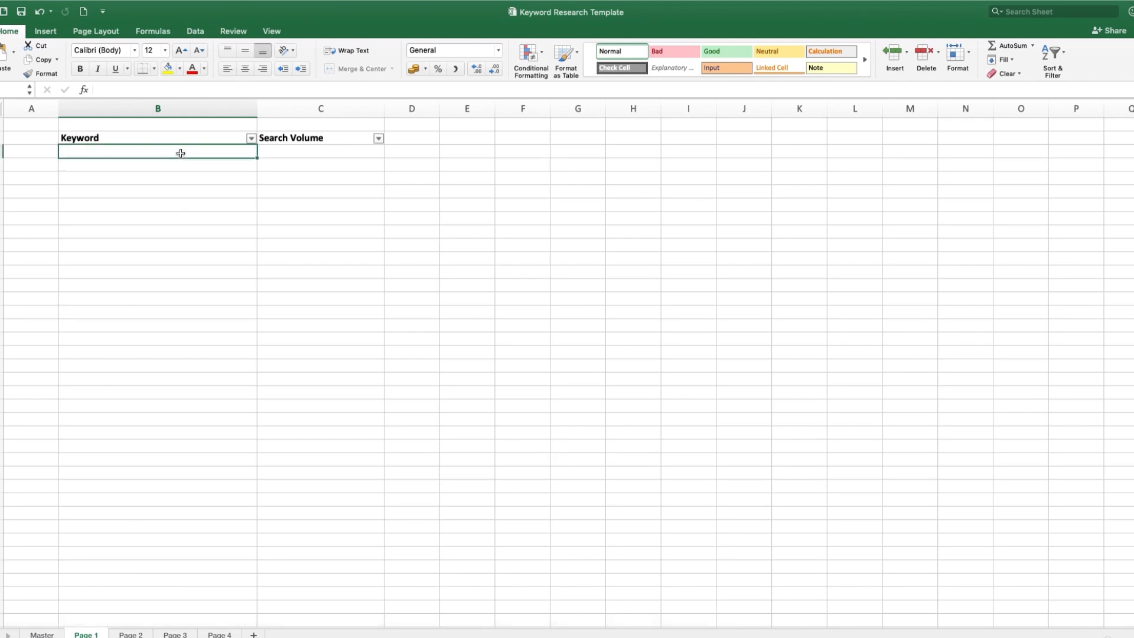
key(super+v)
click(286, 468)
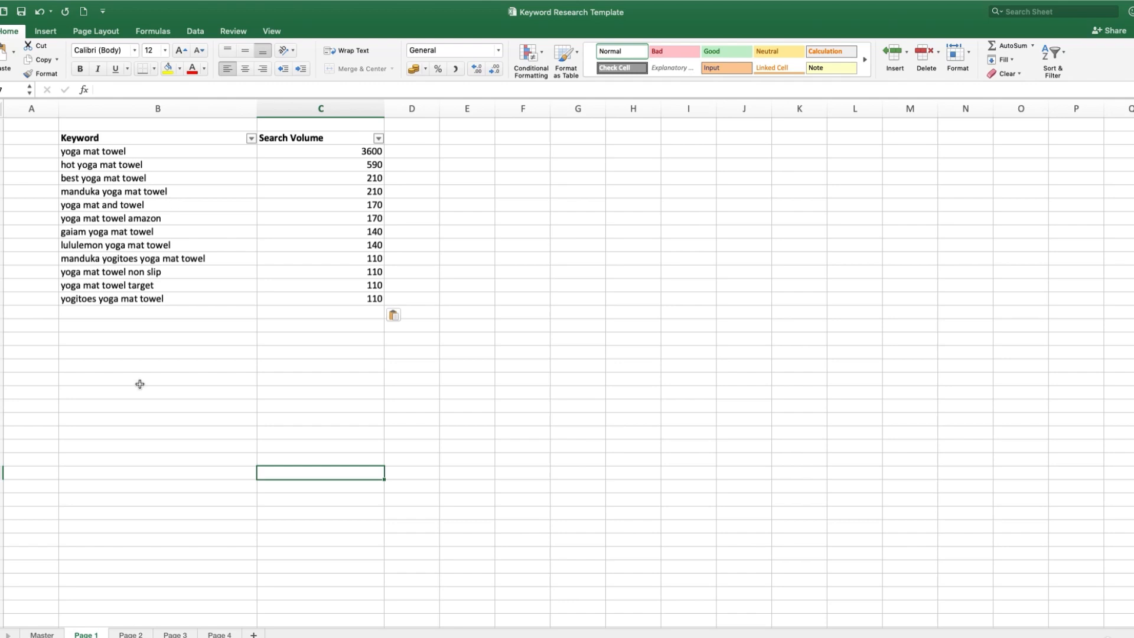
Step: Rename the Page 1 sheet as Towel
right_click(90, 635)
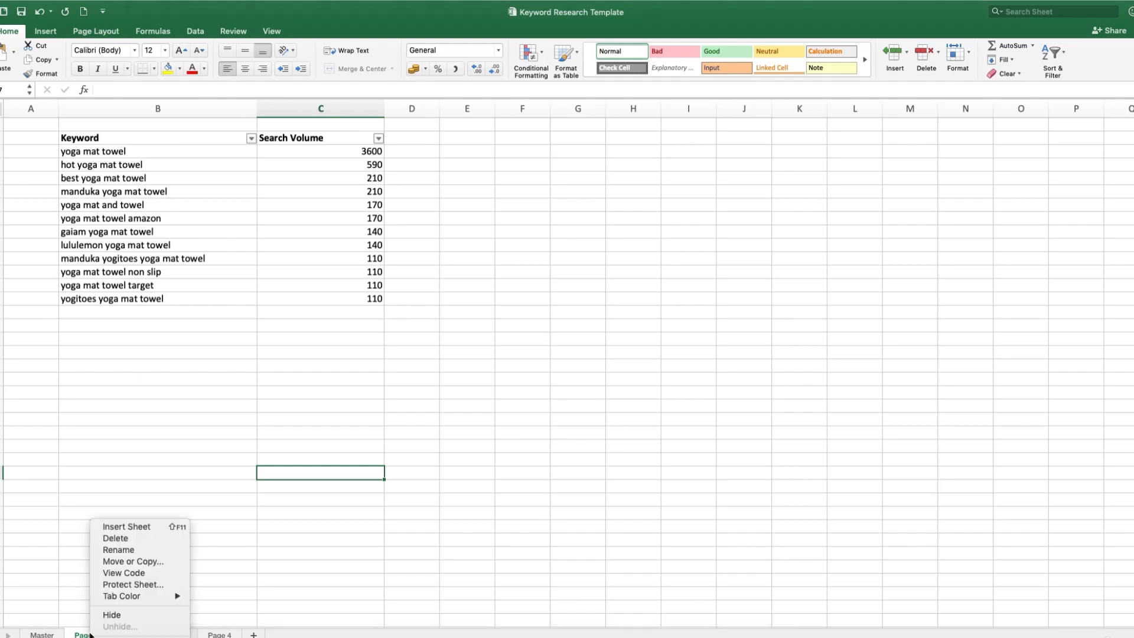
click(115, 549)
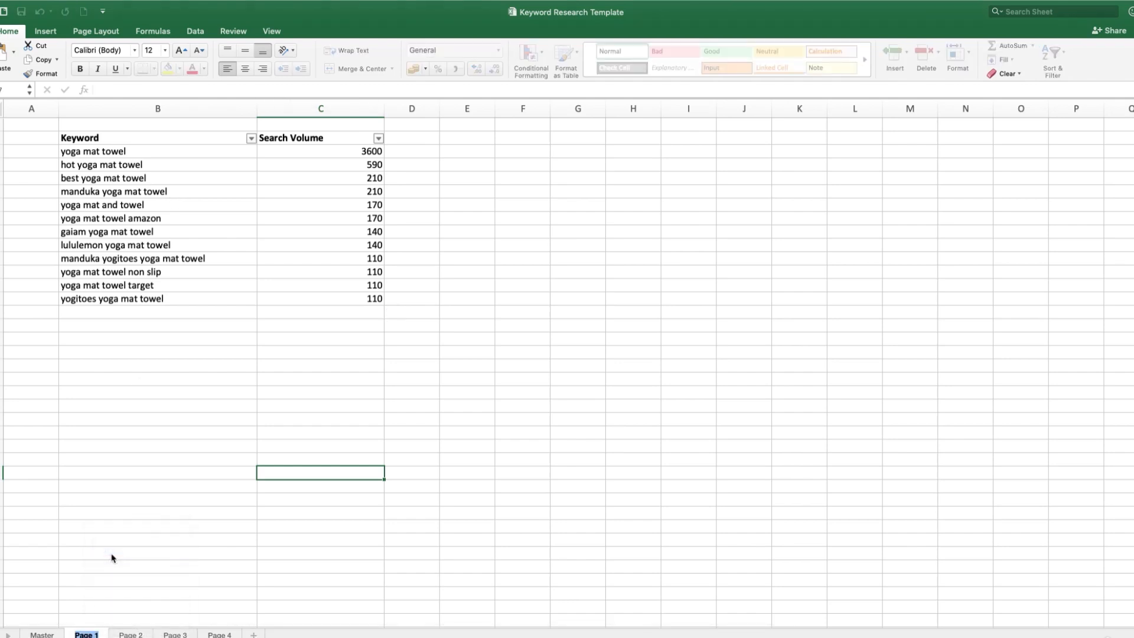
text(Towel)
click(108, 537)
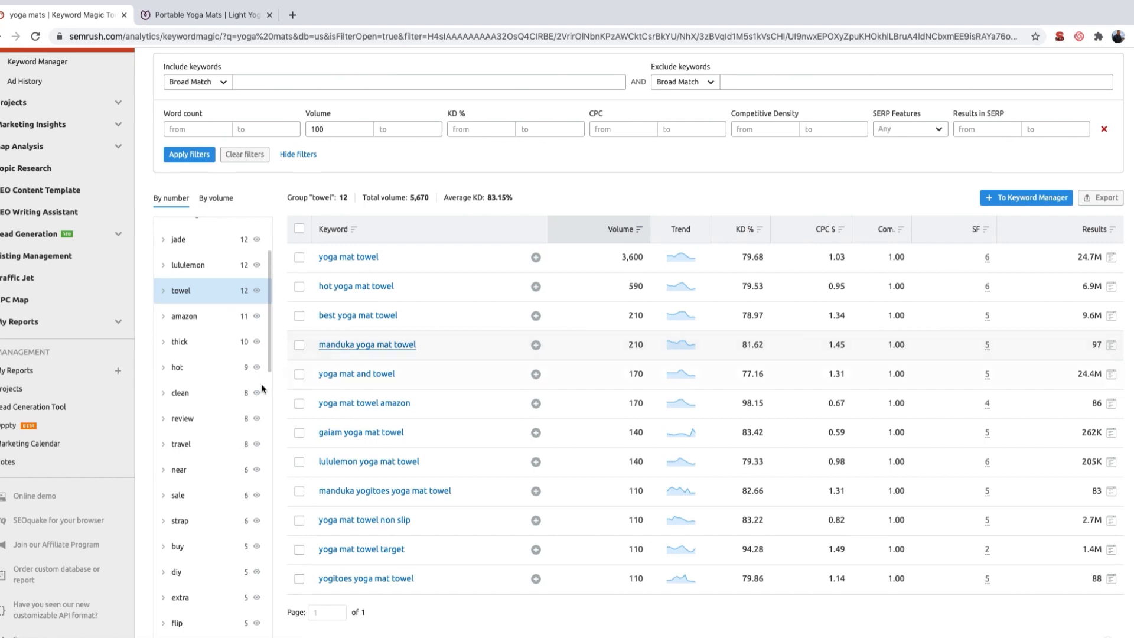
Step: In SEMrush, show the "travel" keyword group, export only this group as an XLSX file and open it in Excel
click(196, 444)
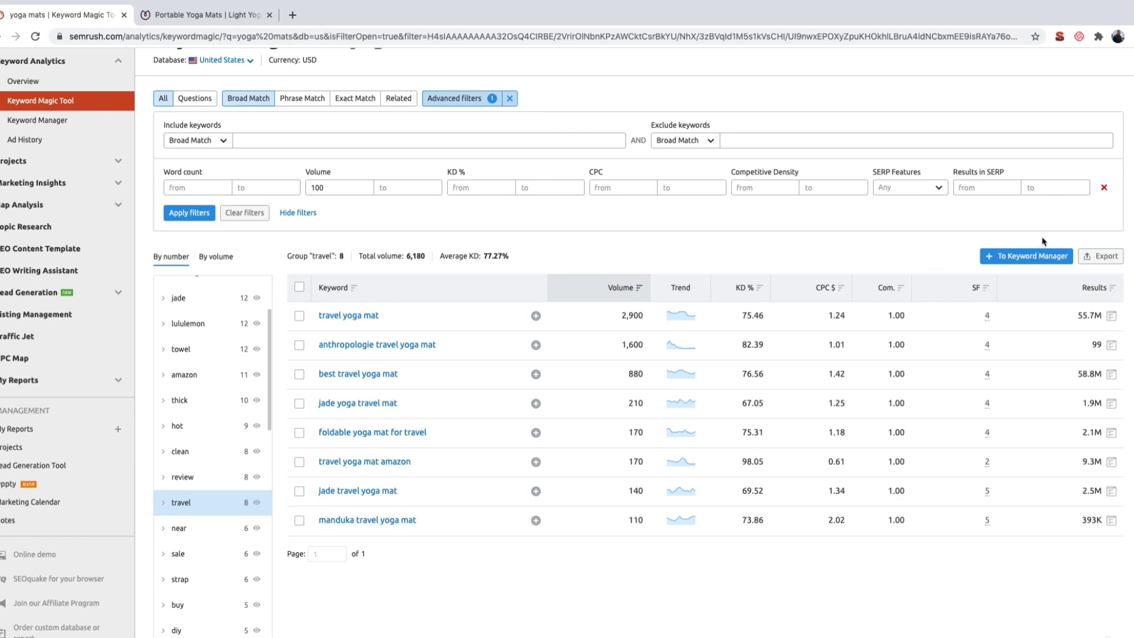
click(1102, 256)
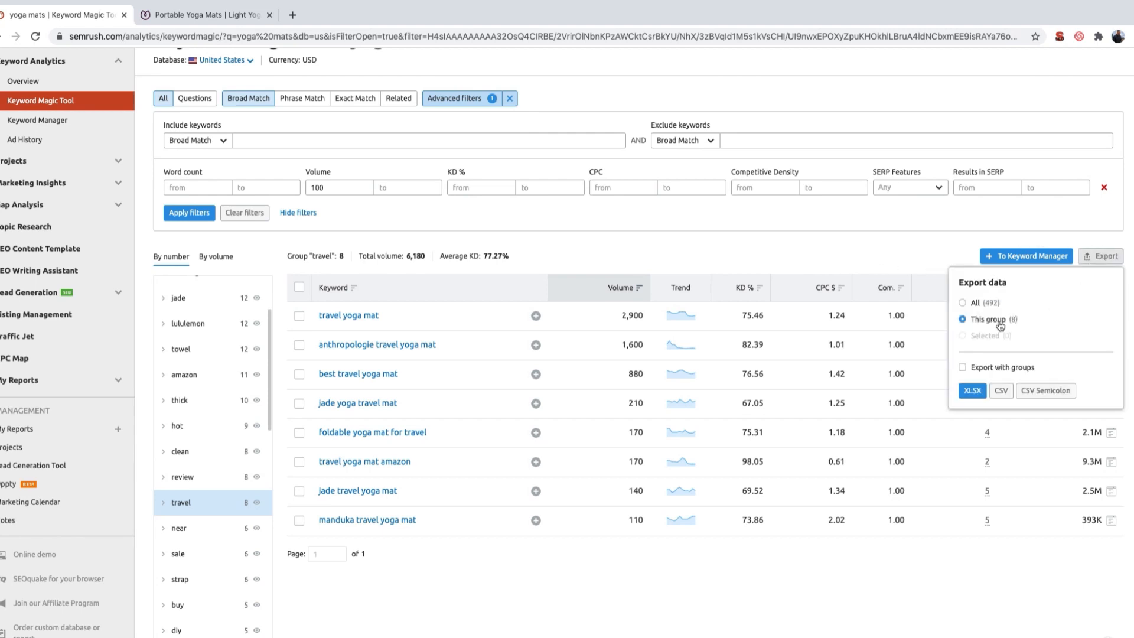
click(972, 391)
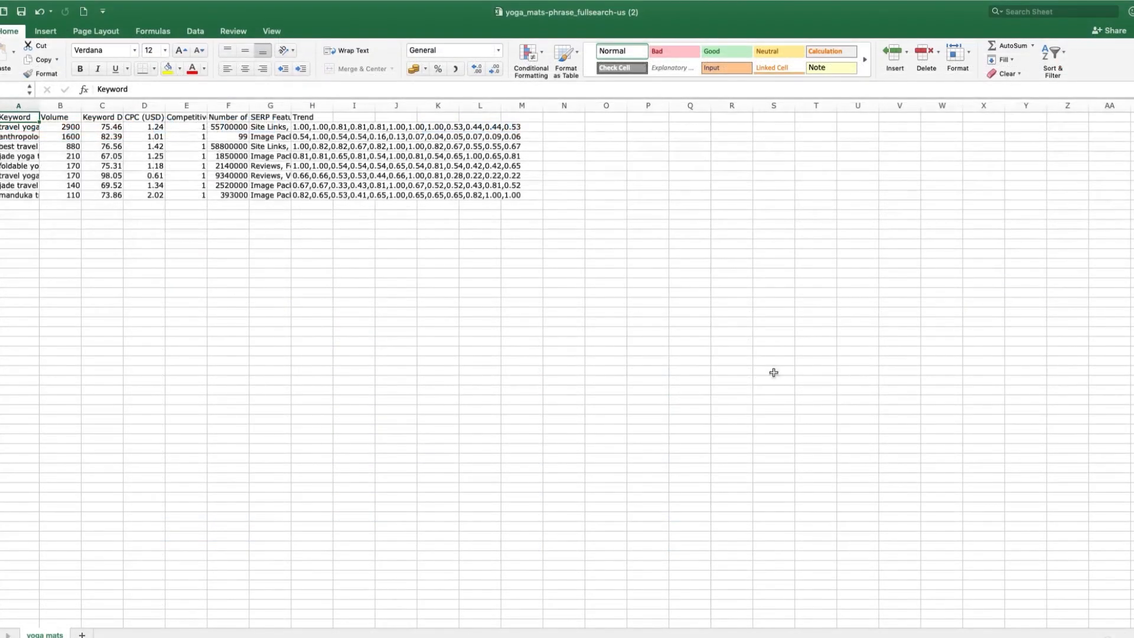
Step: Copy all the travel keywords with their search volumes, without the header row, from the exported sheet
scroll(567, 363, up, 10)
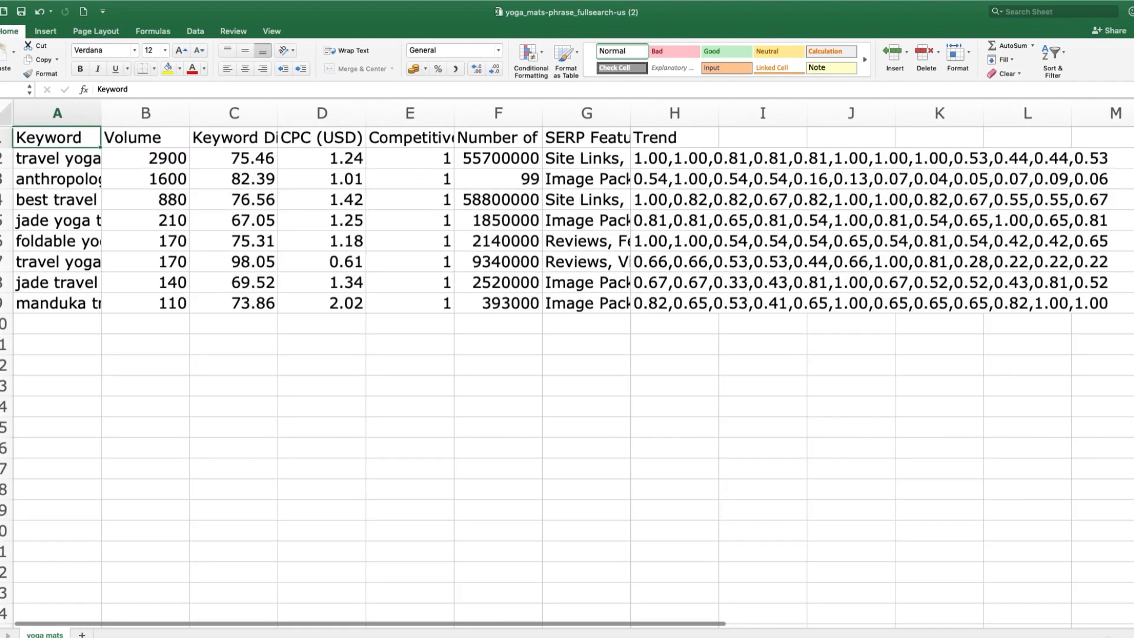
click(43, 160)
drag(43, 161, 127, 297)
key(super+c)
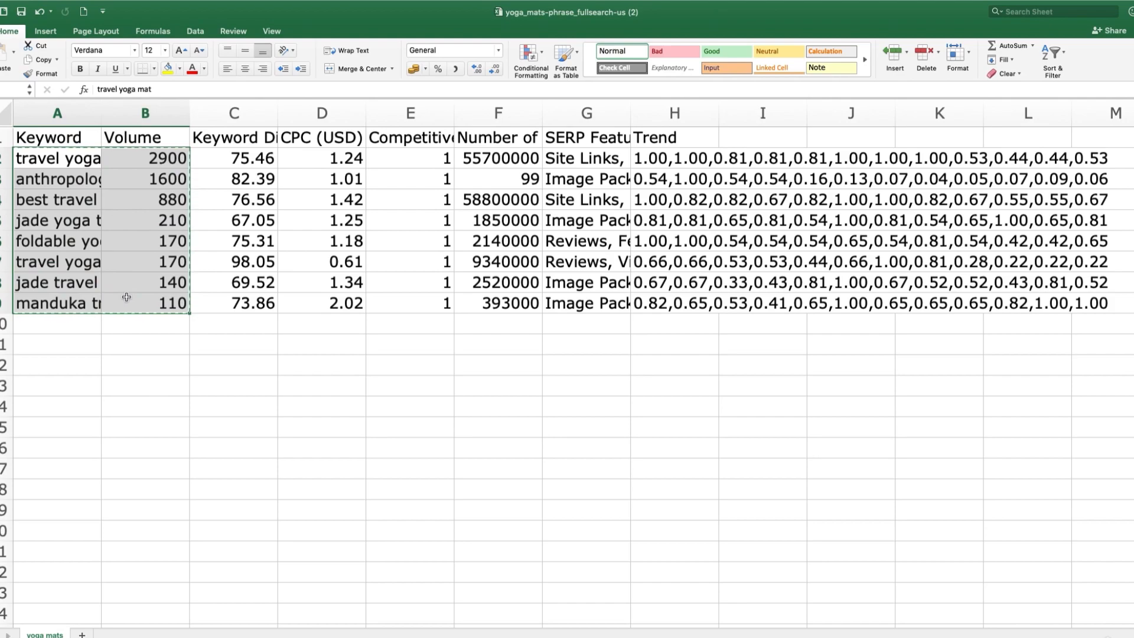
Step: Paste the copied travel keywords and volumes below the headers on the template's Page 2 sheet
key(ctrl+Left)
key(ctrl+Left)
key(ctrl+Right)
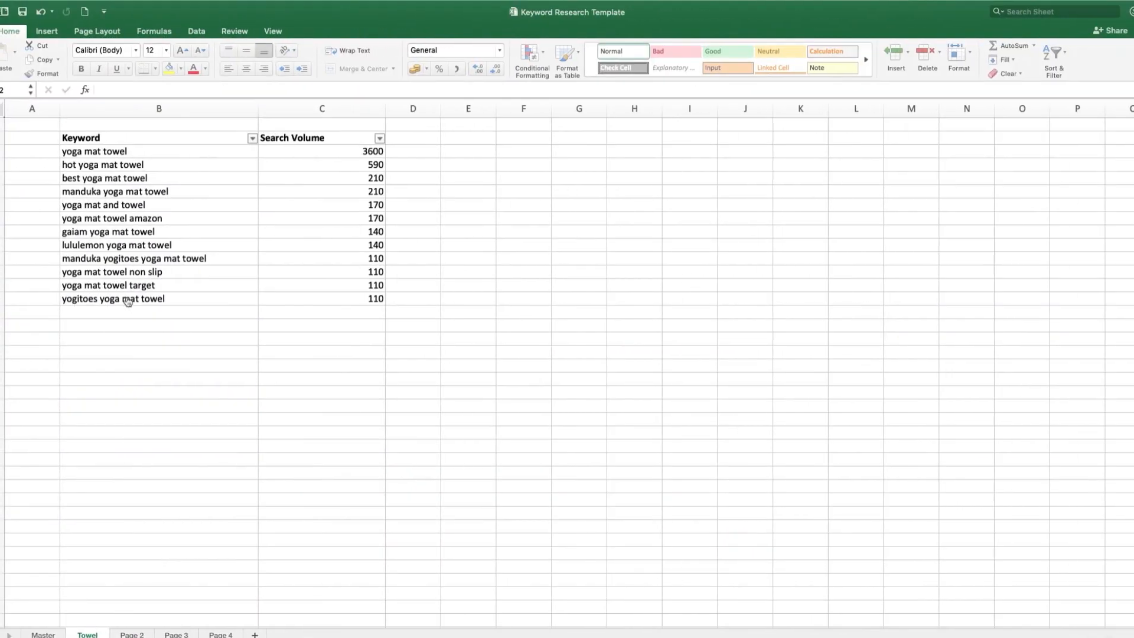
click(131, 634)
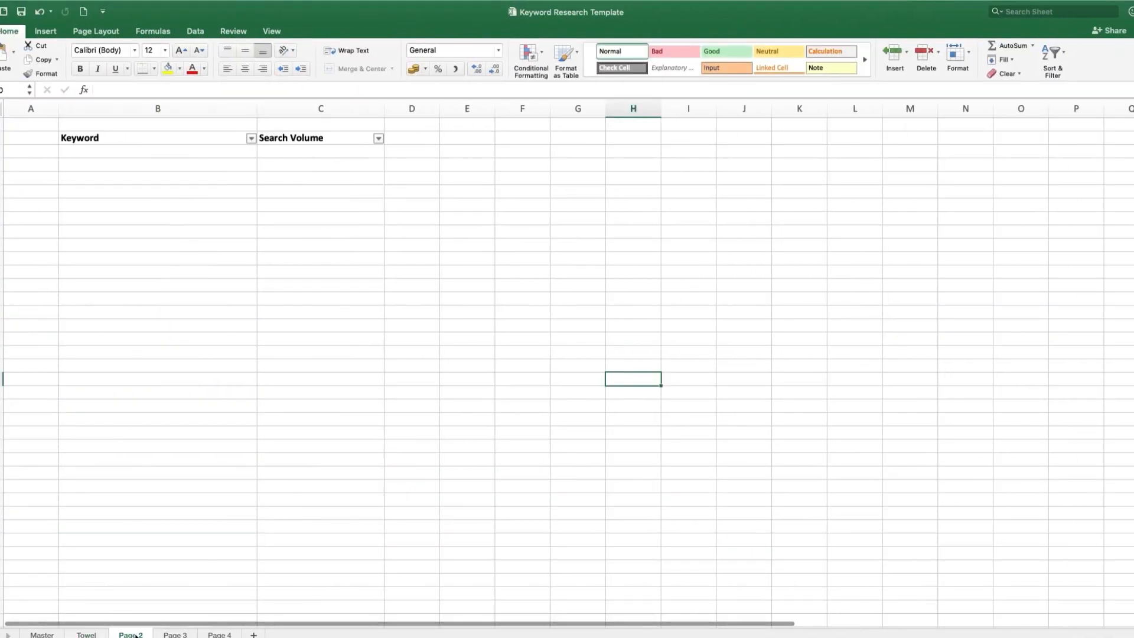
click(136, 152)
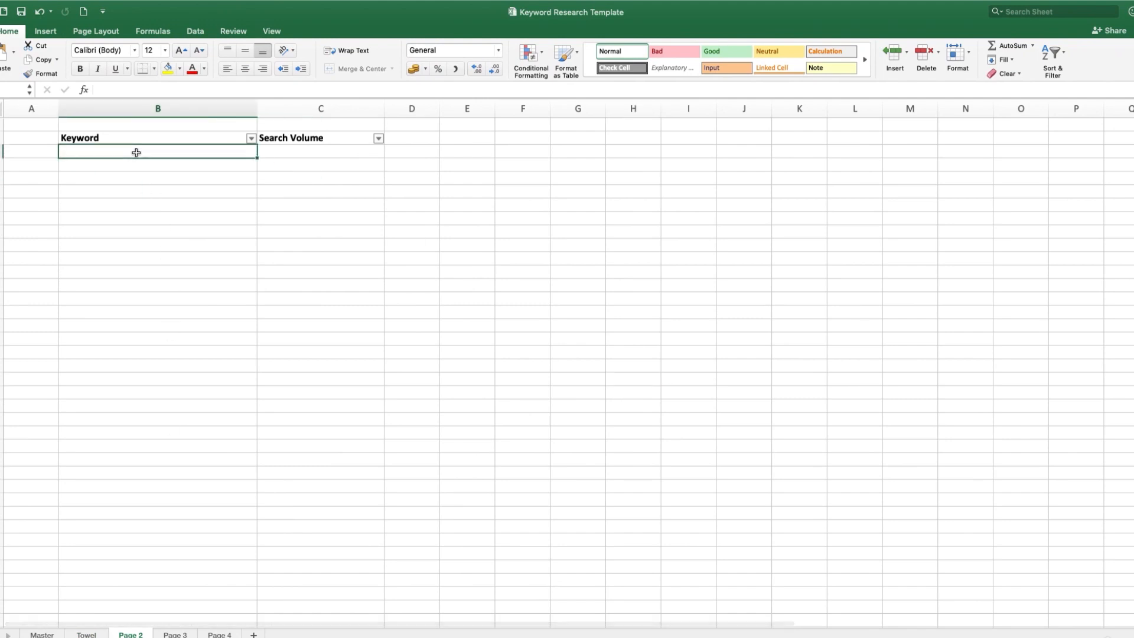
key(super+v)
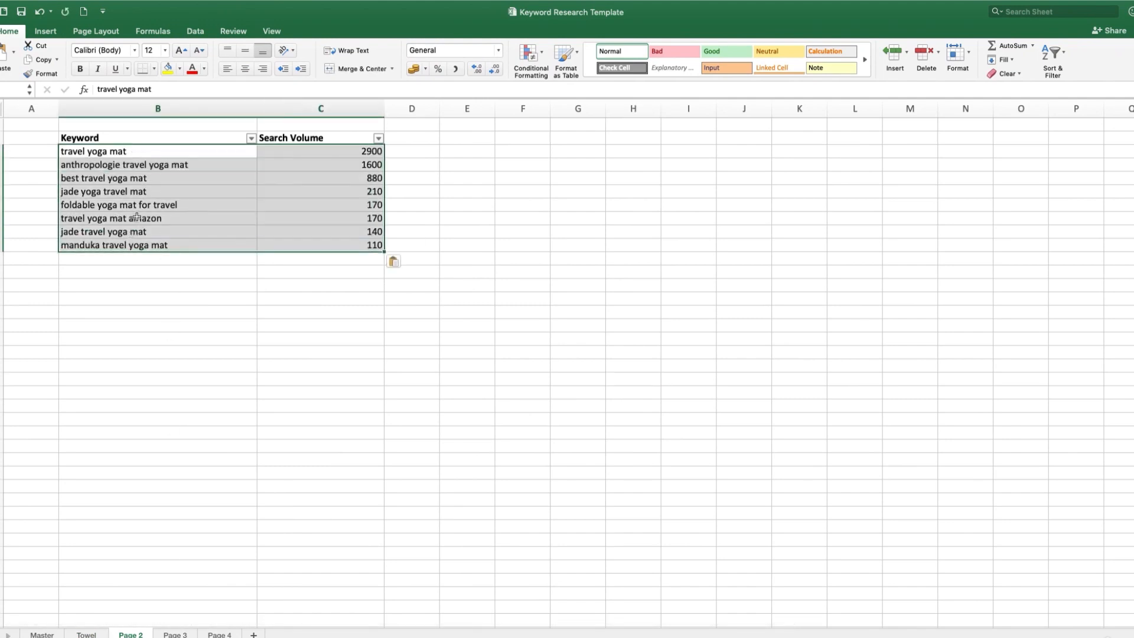
click(167, 554)
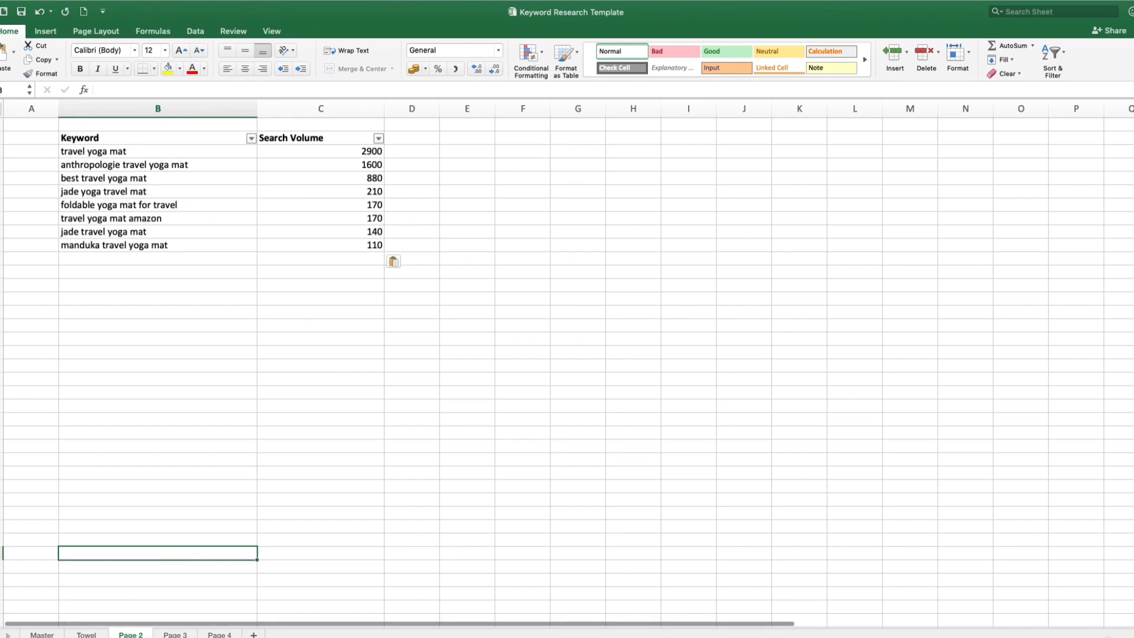
Step: Rename the Page 2 sheet as Travel
right_click(132, 633)
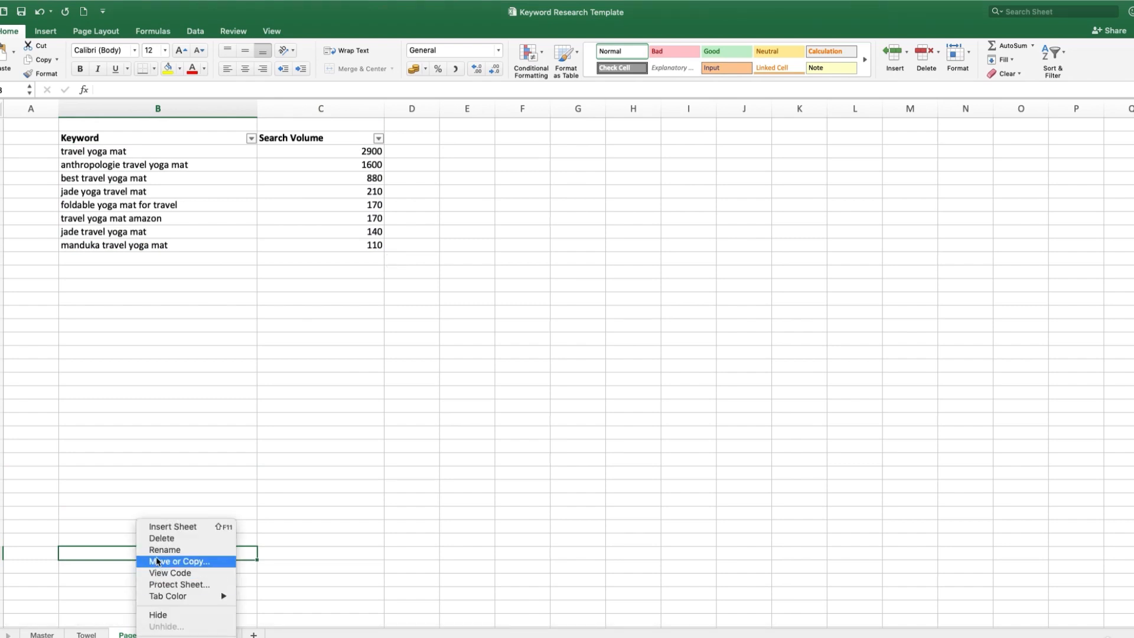
click(157, 550)
text(Travel)
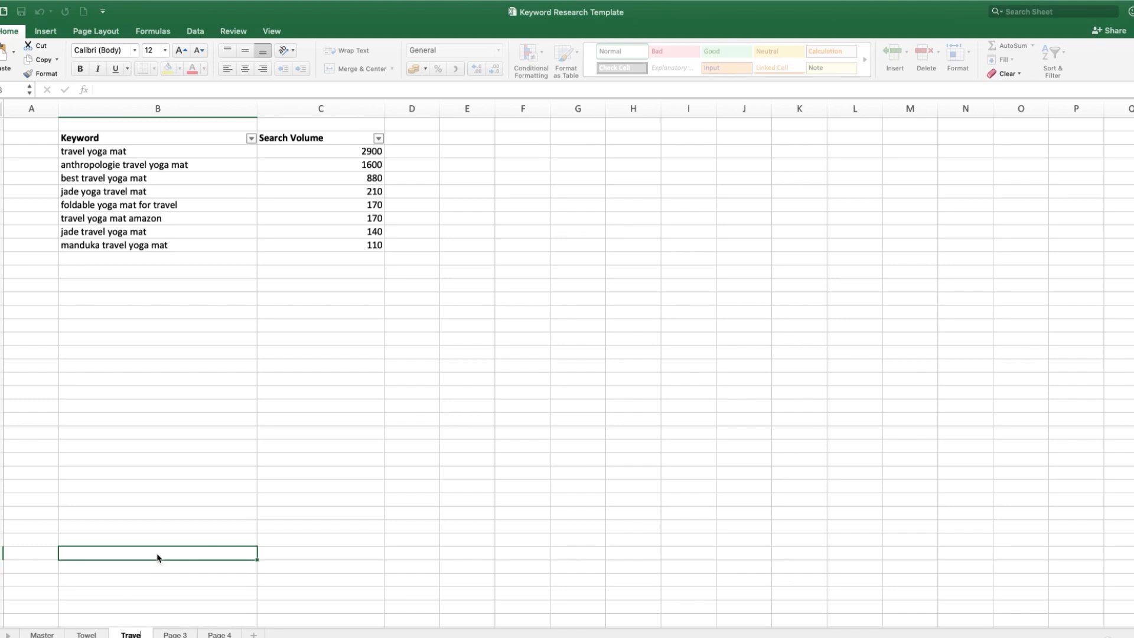
click(194, 475)
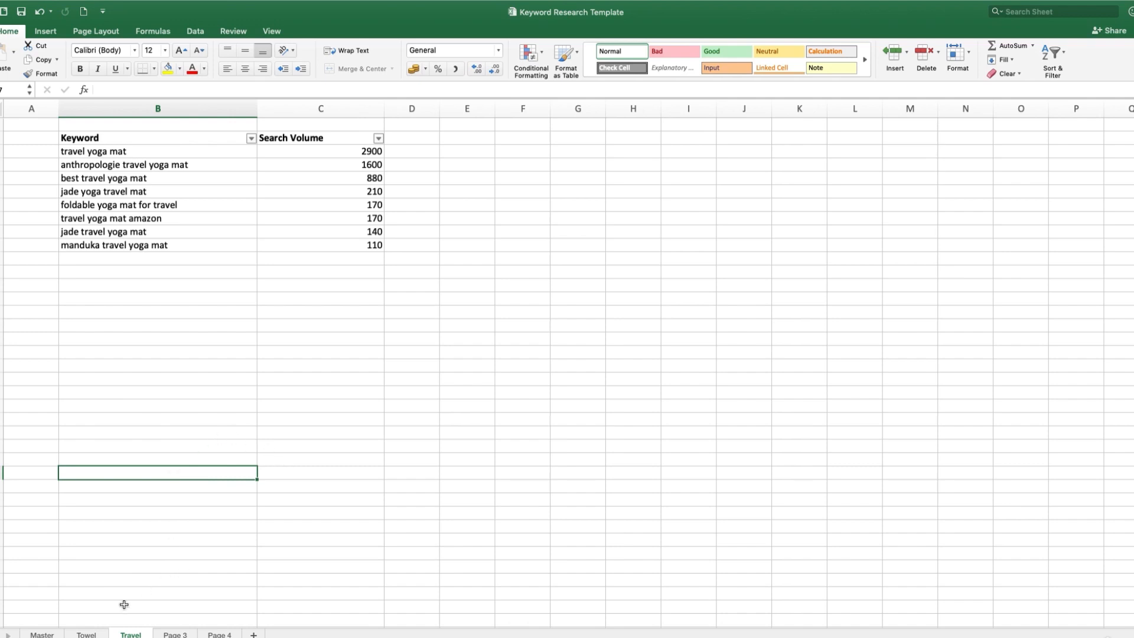
Step: Review the Towel and Travel sheets and look through the remaining keyword groups in SEMrush for further page topics
click(89, 635)
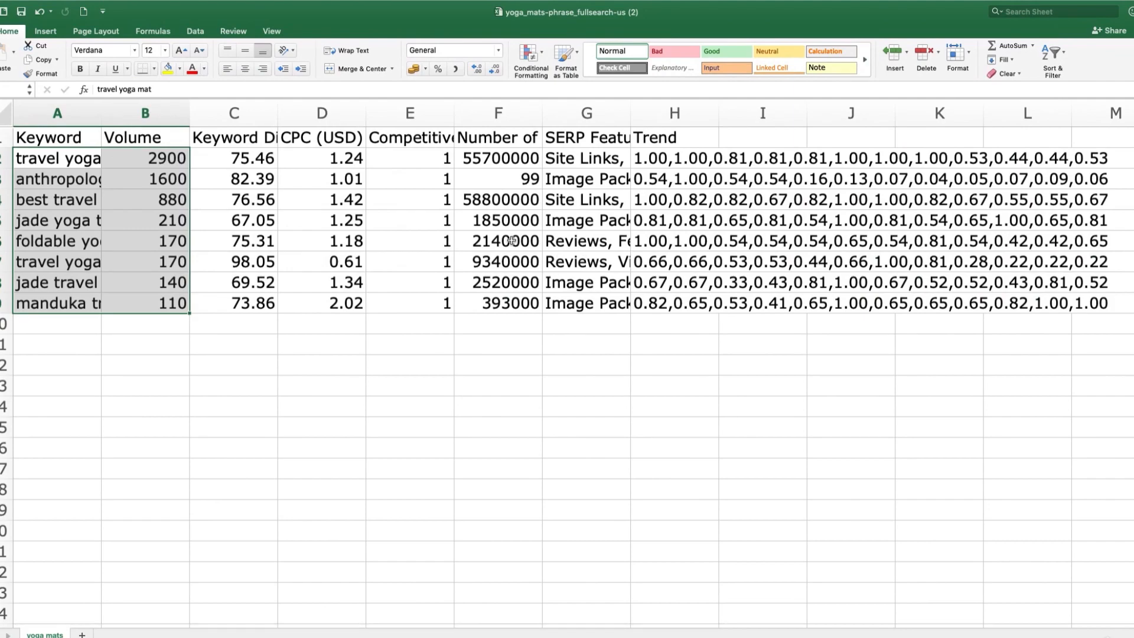
key(ctrl+Right)
key(ctrl+Right)
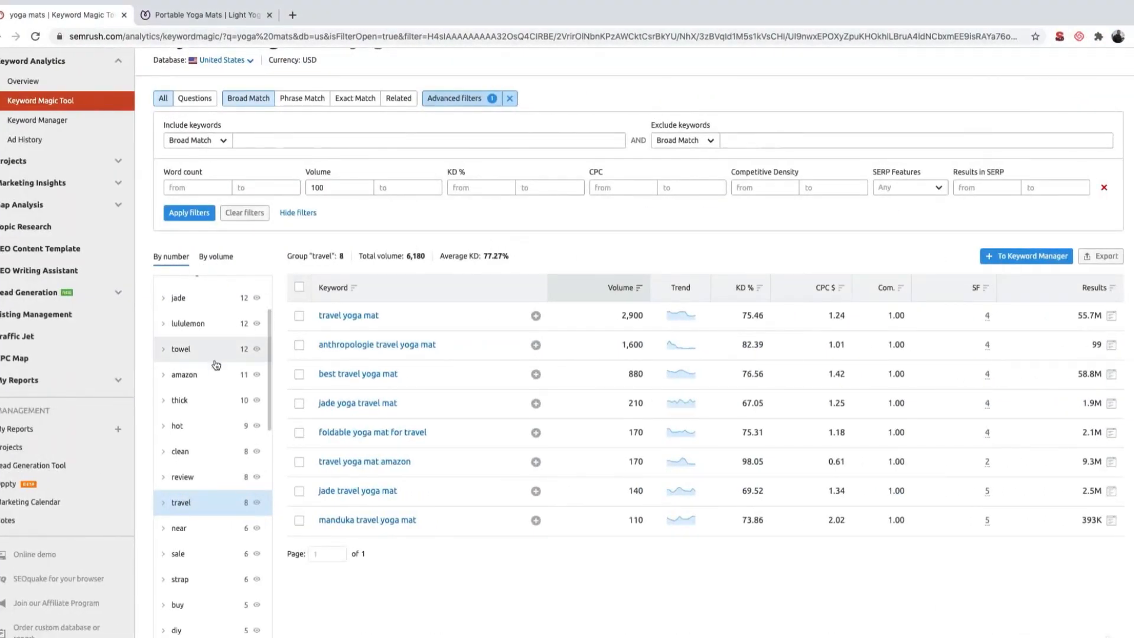
scroll(221, 413, down, 5)
scroll(222, 451, down, 3)
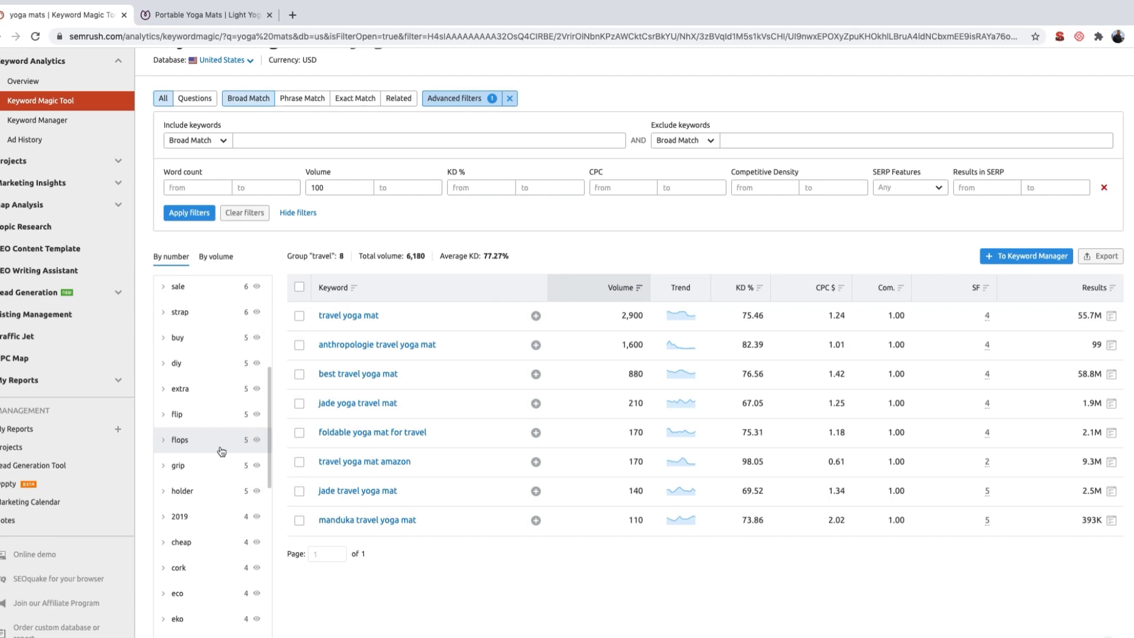
key(ctrl+Left)
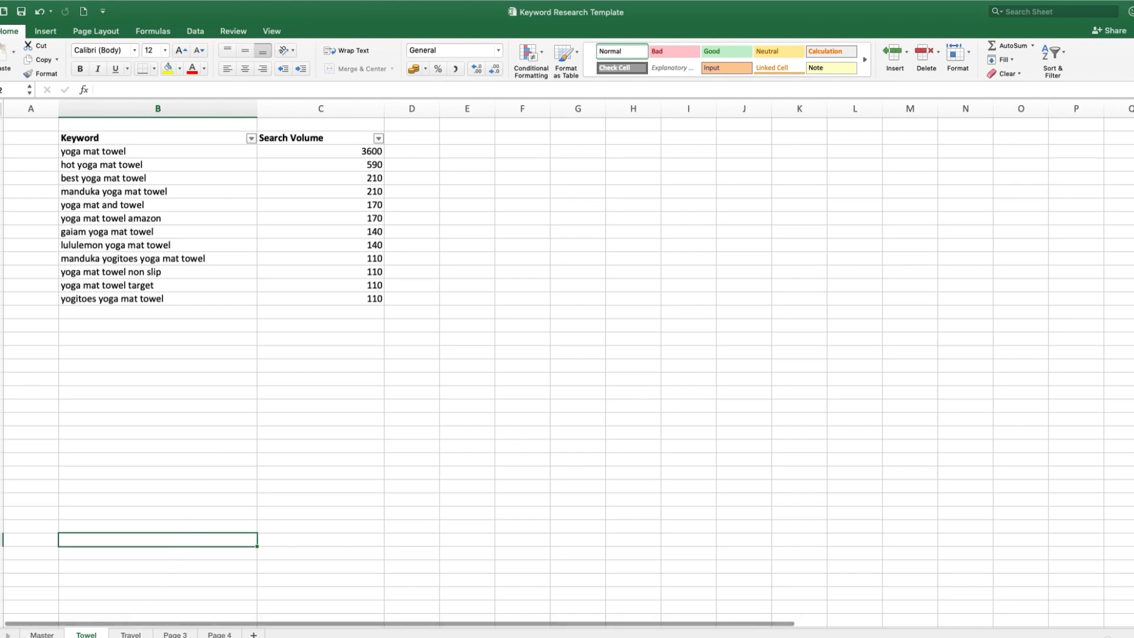
click(130, 634)
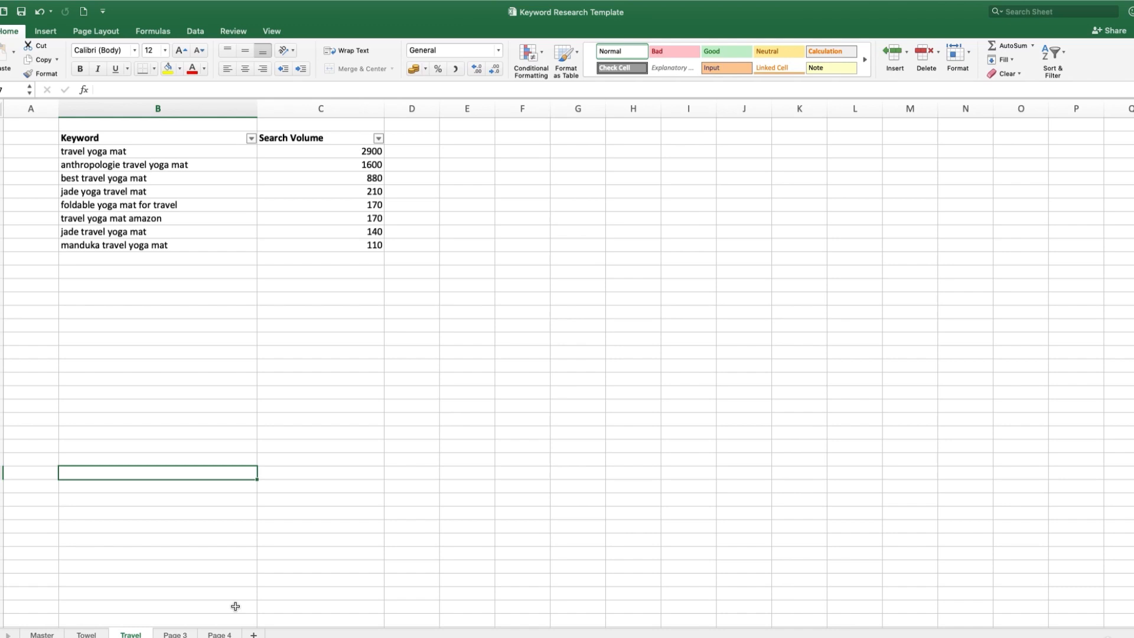
Step: Look through the Equipment & Accessories categories on the Yogamatters site, then return to the SEMrush keyword list
key(super+z)
key(ctrl+Right)
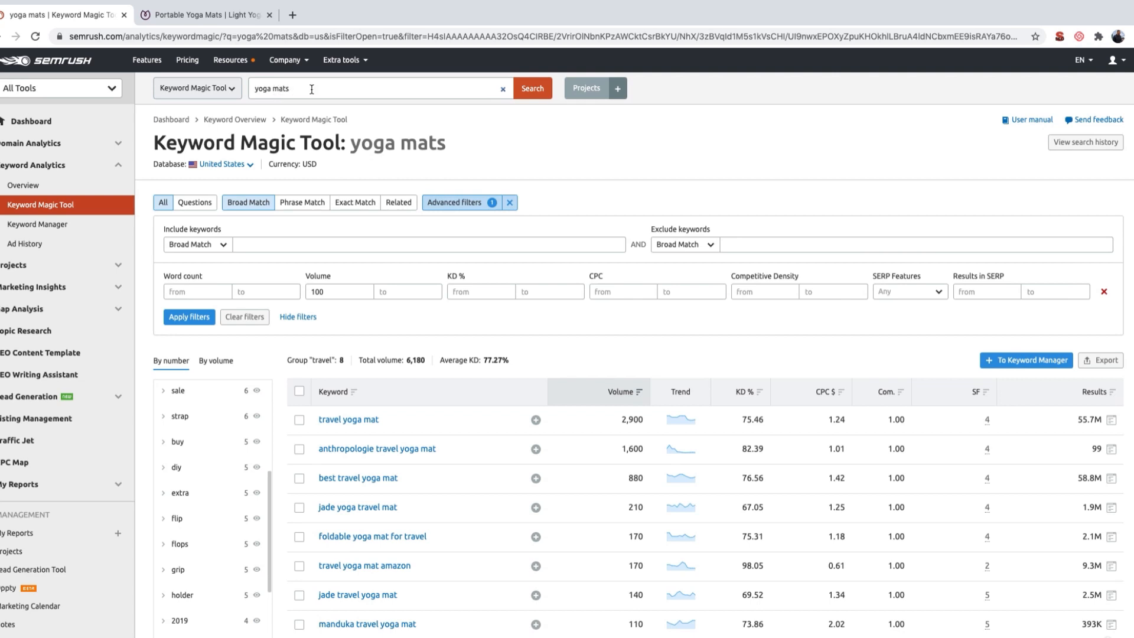
click(201, 18)
scroll(275, 147, up, 4)
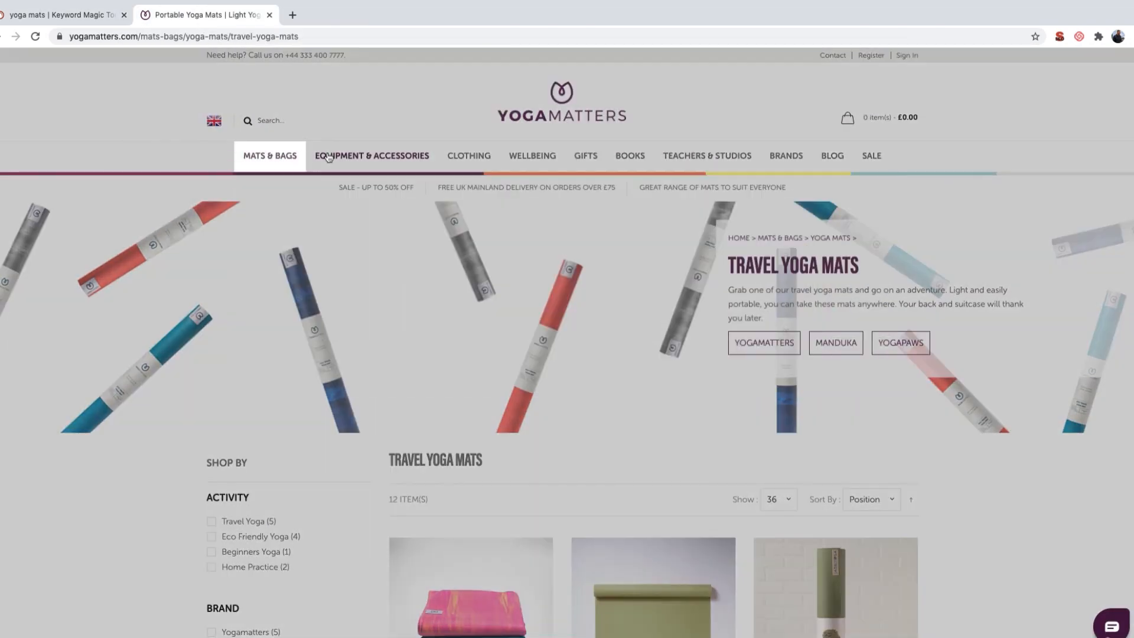
mouse_move(331, 157)
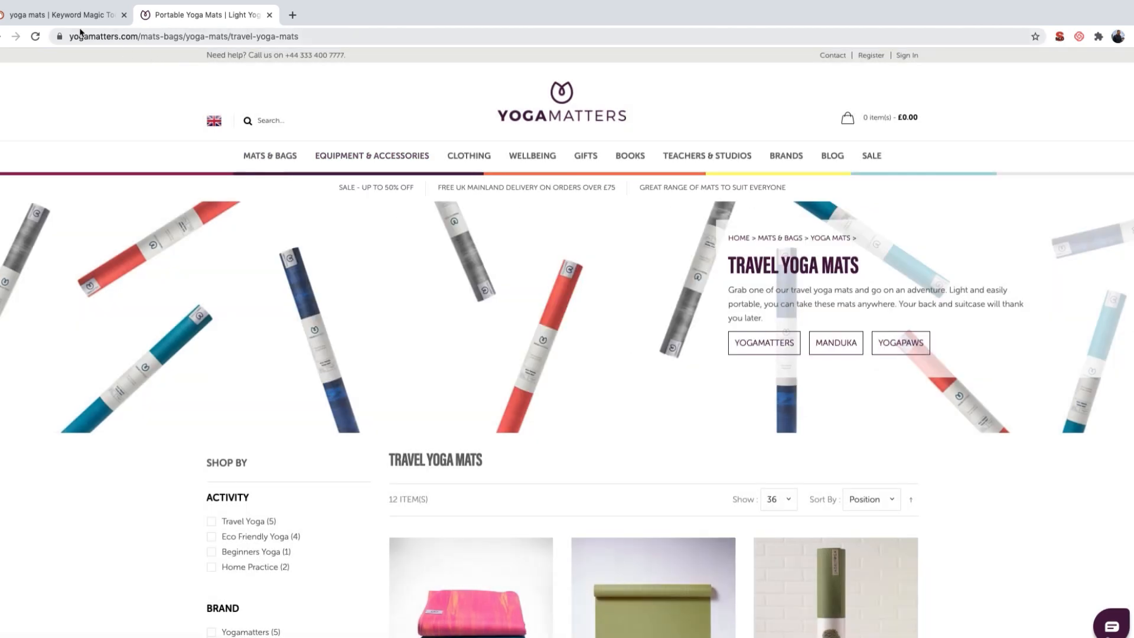
click(72, 21)
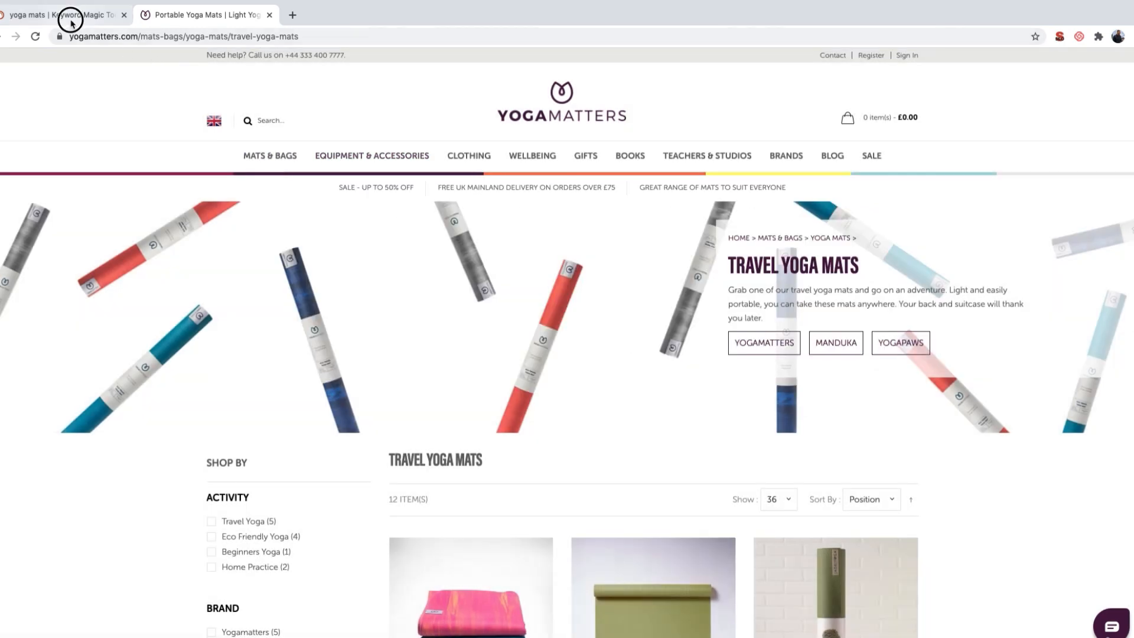
scroll(393, 469, down, 1)
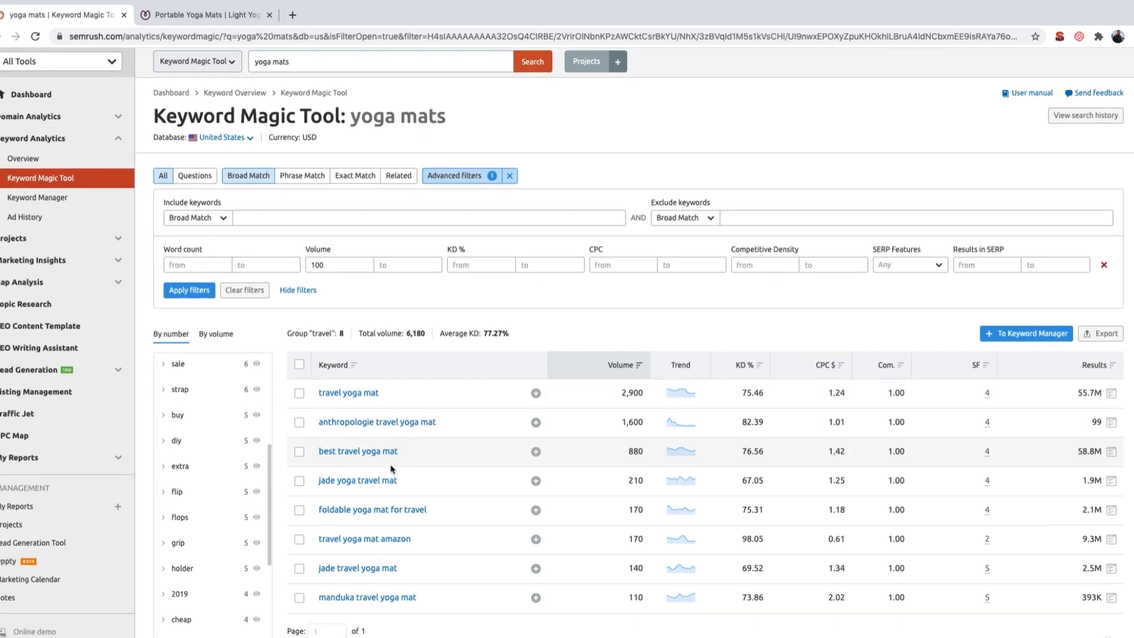
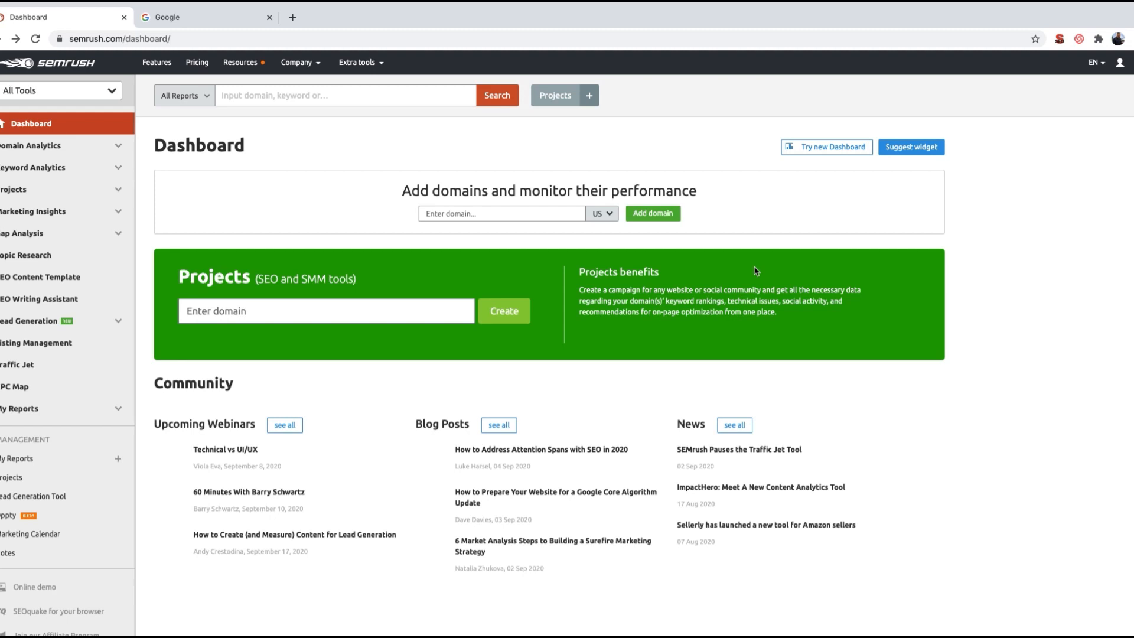
Step: Switch to the Google page and search for "travel yoga mat"
click(210, 18)
click(416, 245)
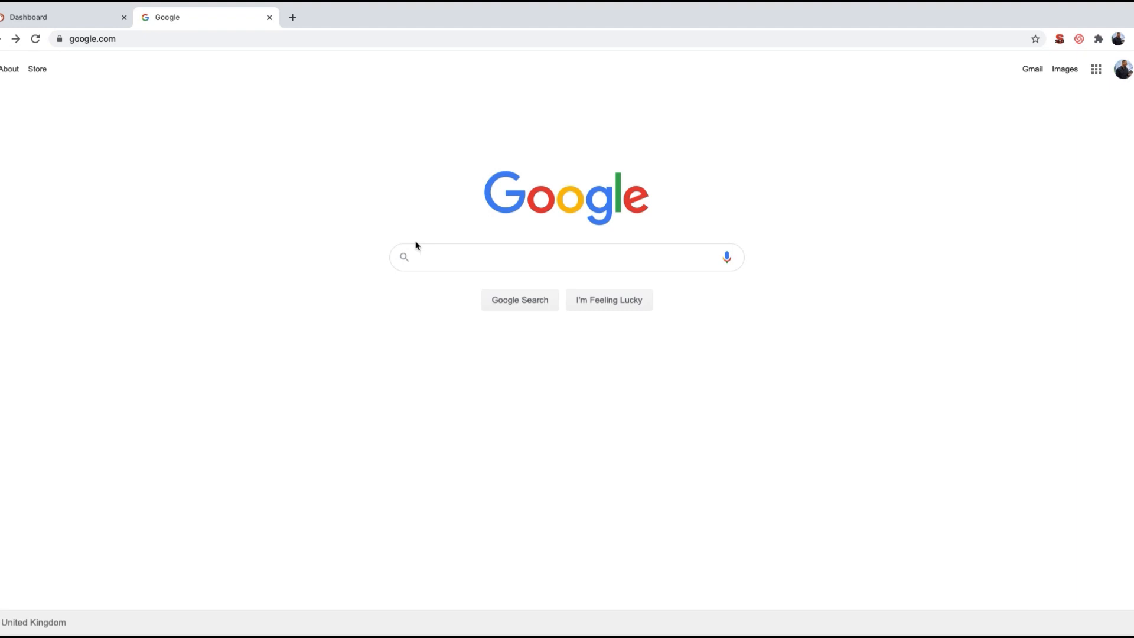
text(trabel)
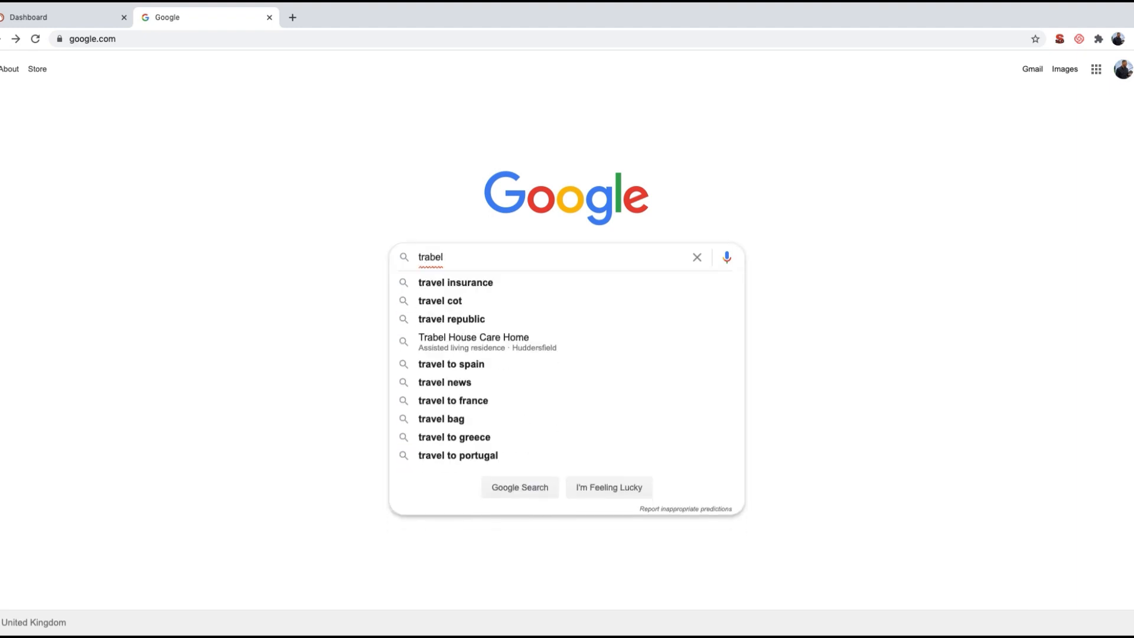
key(BackSpace)
key(BackSpace)
key(BackSpace)
text(vel y)
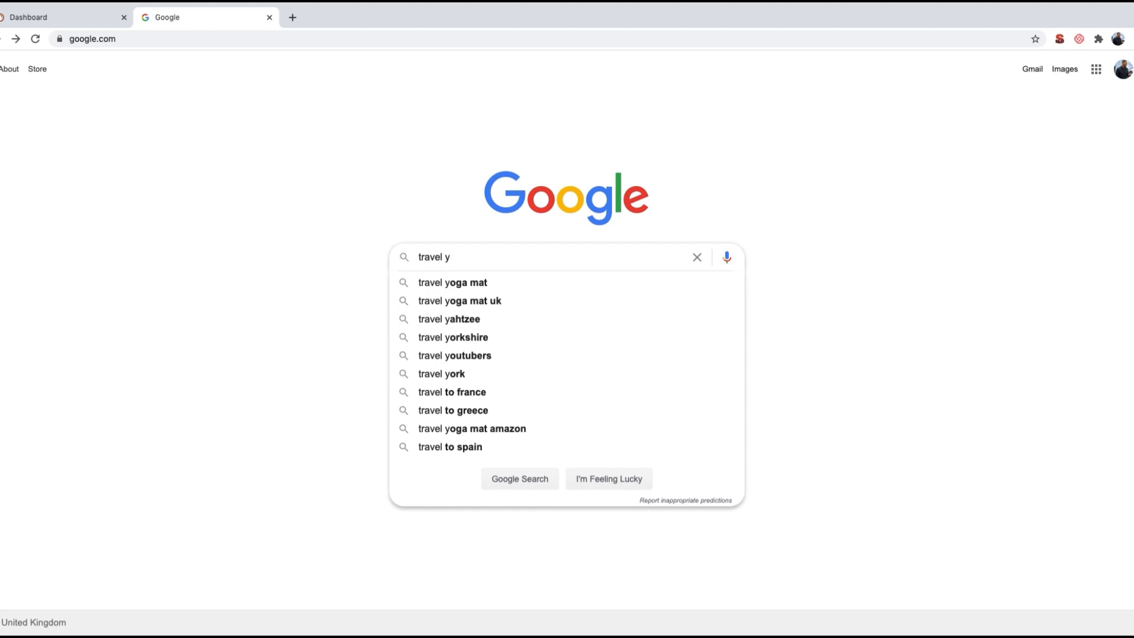
key(Down)
key(Return)
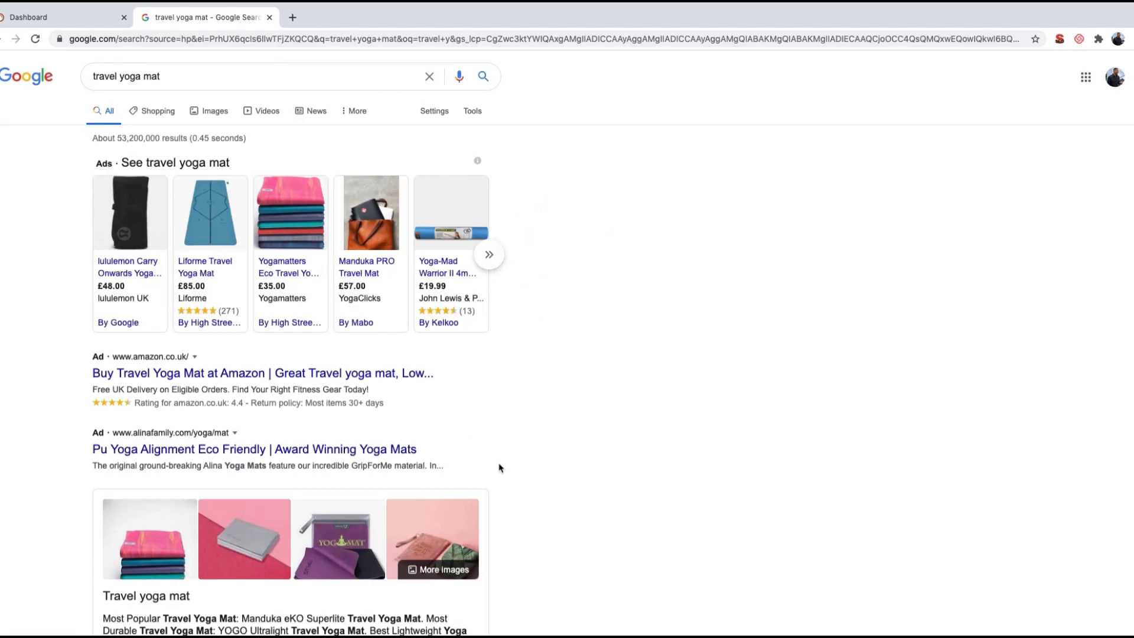
Step: Copy the link address of the organic Amazon.co.uk result "Travel Yoga Mat"
scroll(499, 467, down, 5)
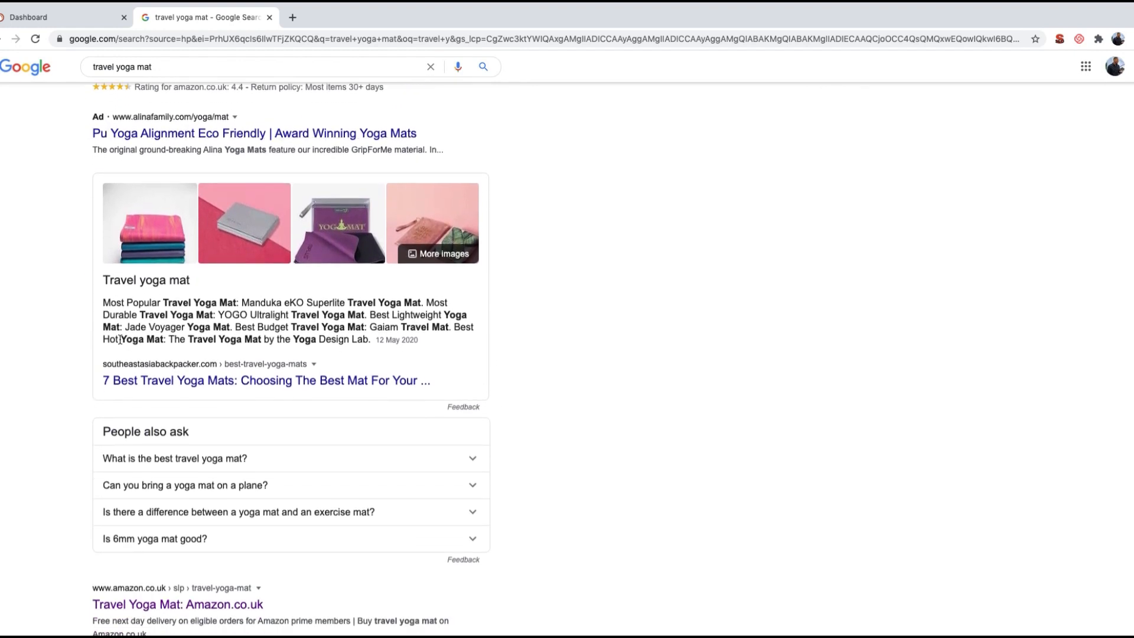
scroll(120, 339, down, 3)
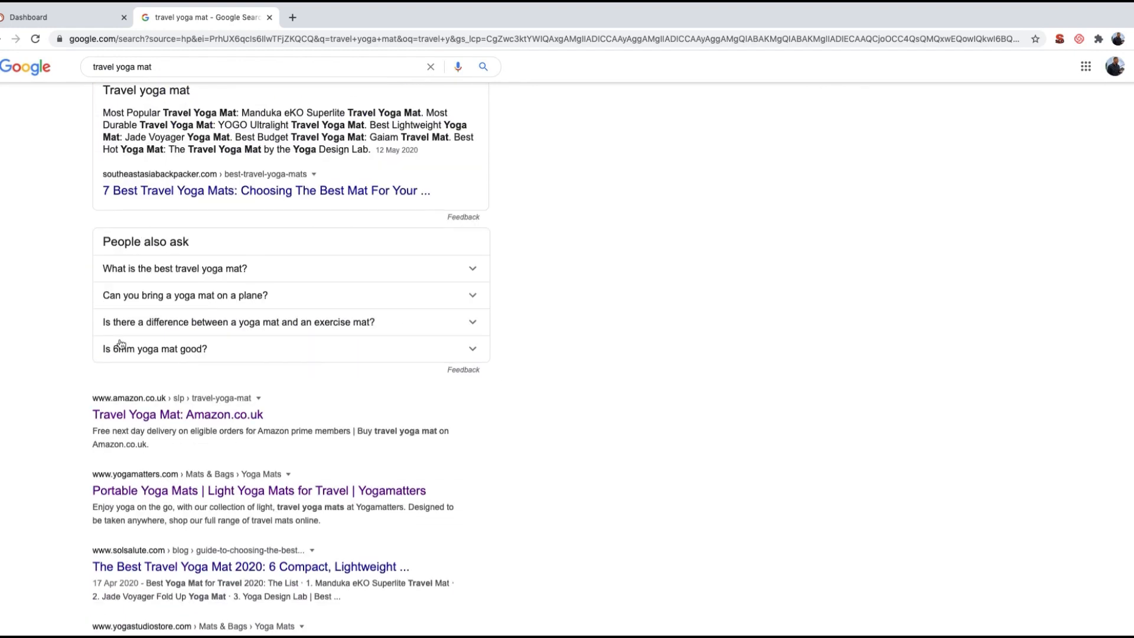
scroll(121, 342, down, 3)
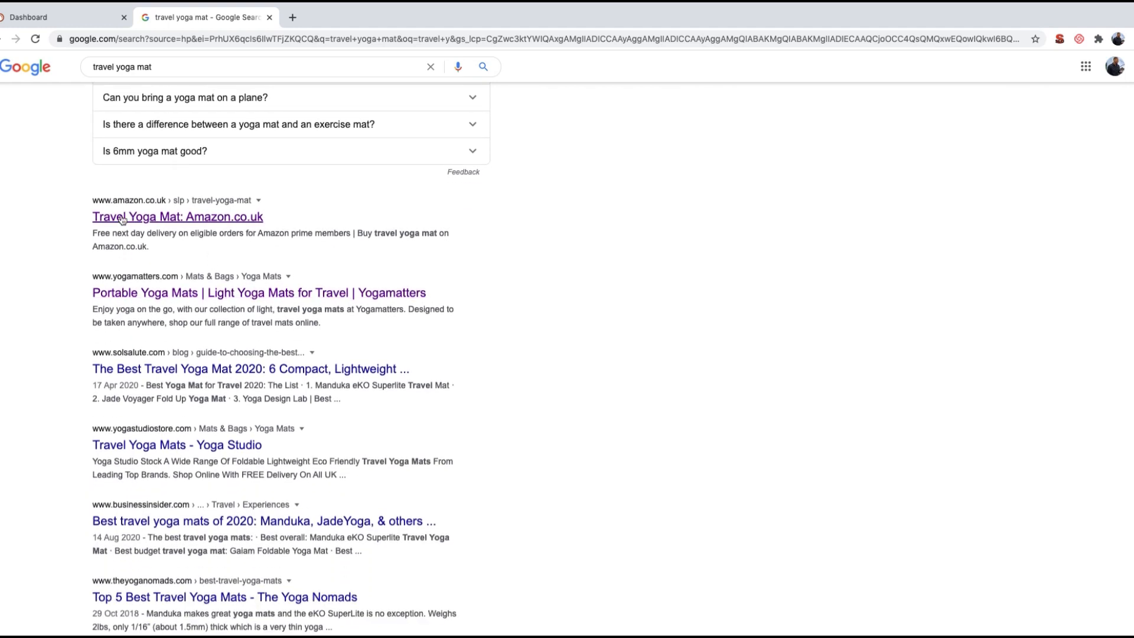
right_click(228, 221)
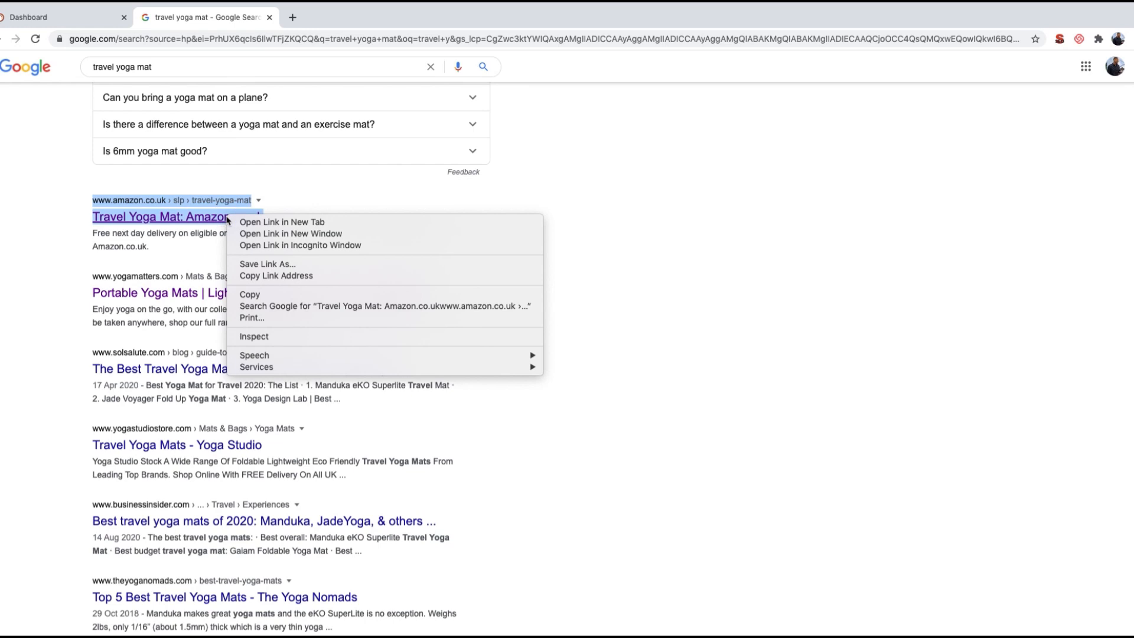
click(290, 275)
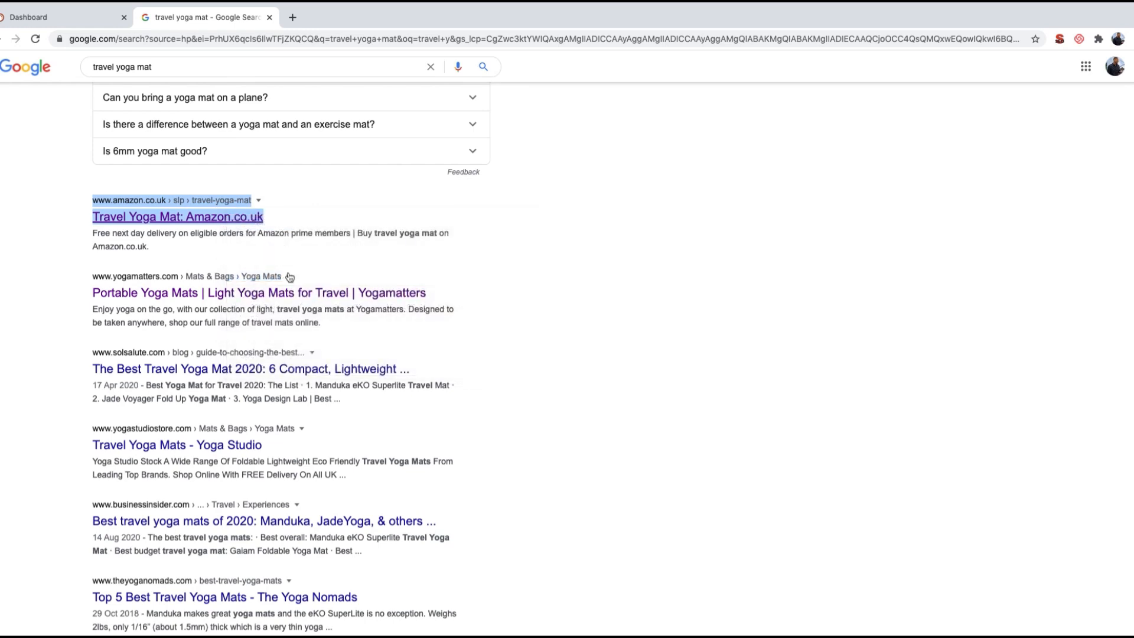
Step: Switch to the SEMrush dashboard and look up the copied Amazon travel yoga mat URL
click(78, 21)
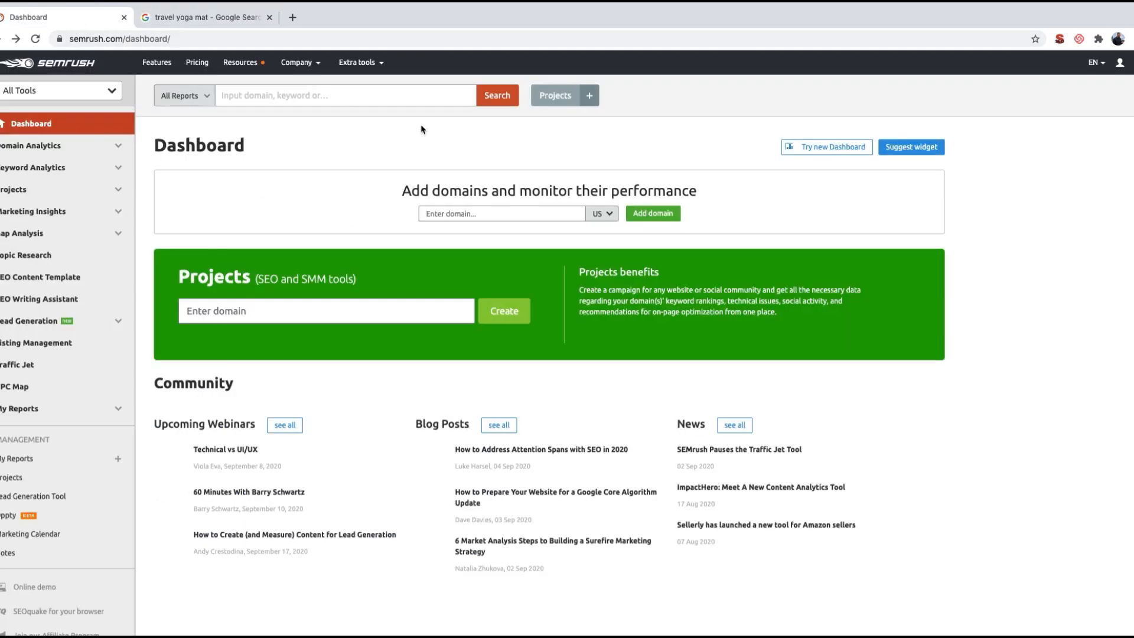
click(360, 97)
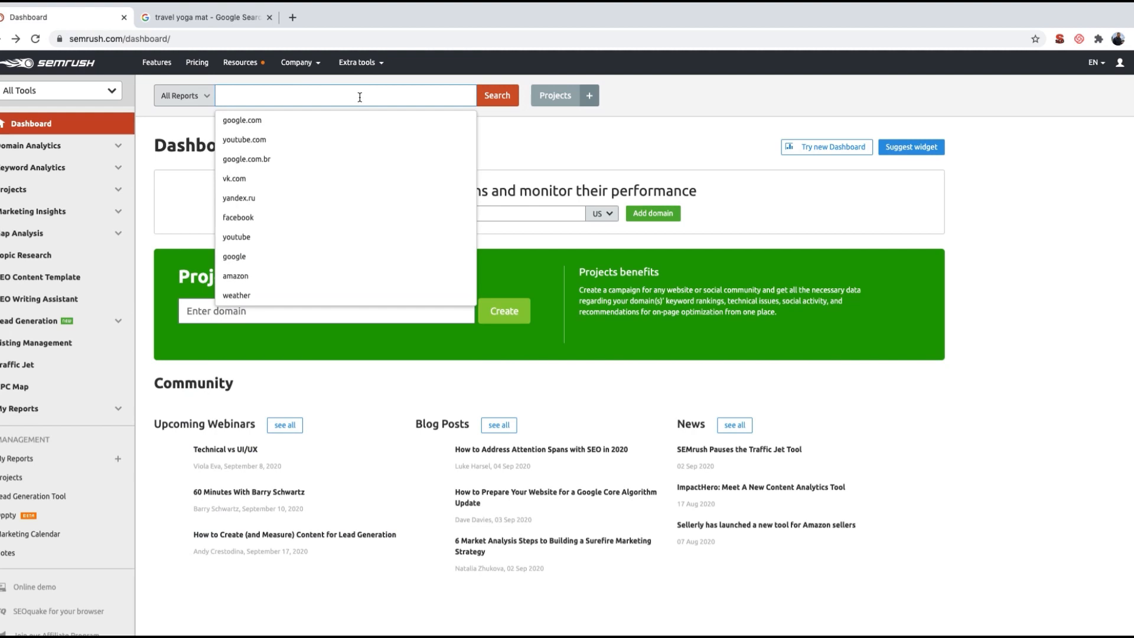
text(https://www.amazon.co.uk/slp/travel-yoga-mat/4h8jpn96f3eh8n6)
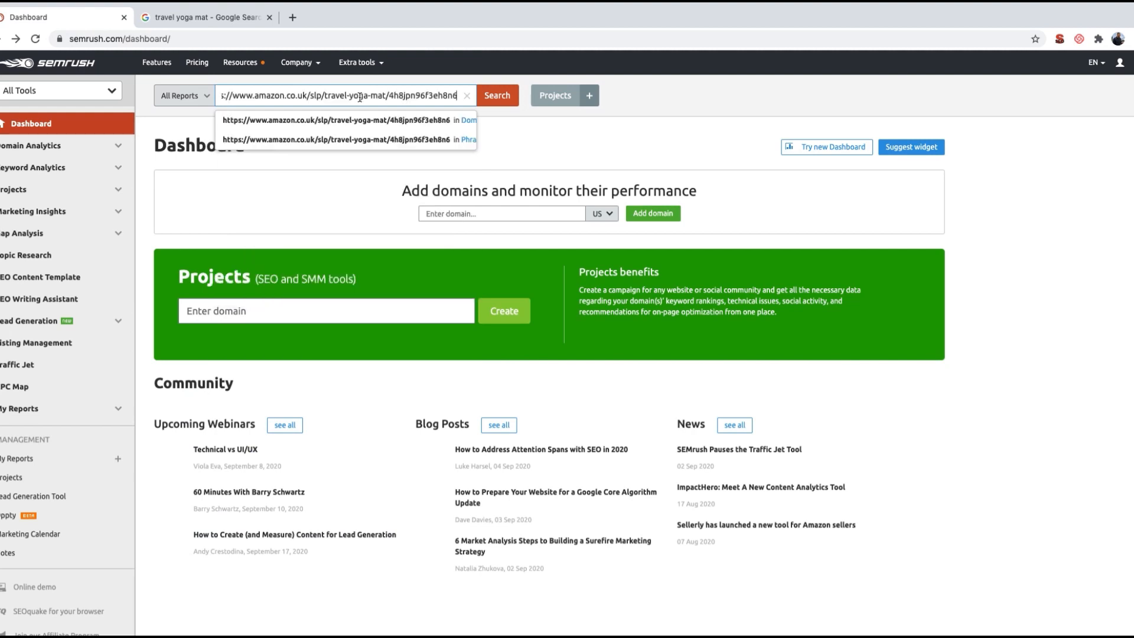
click(496, 96)
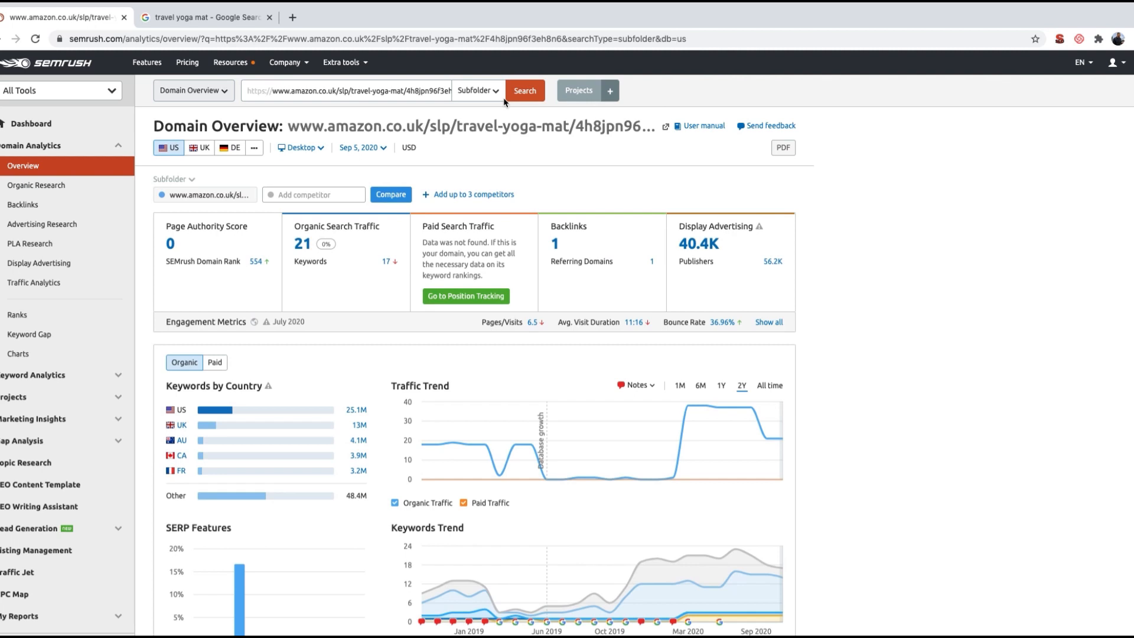
Step: Open the detailed report of the Amazon page's top organic keywords and review the Organic Search Positions list
scroll(329, 300, down, 6)
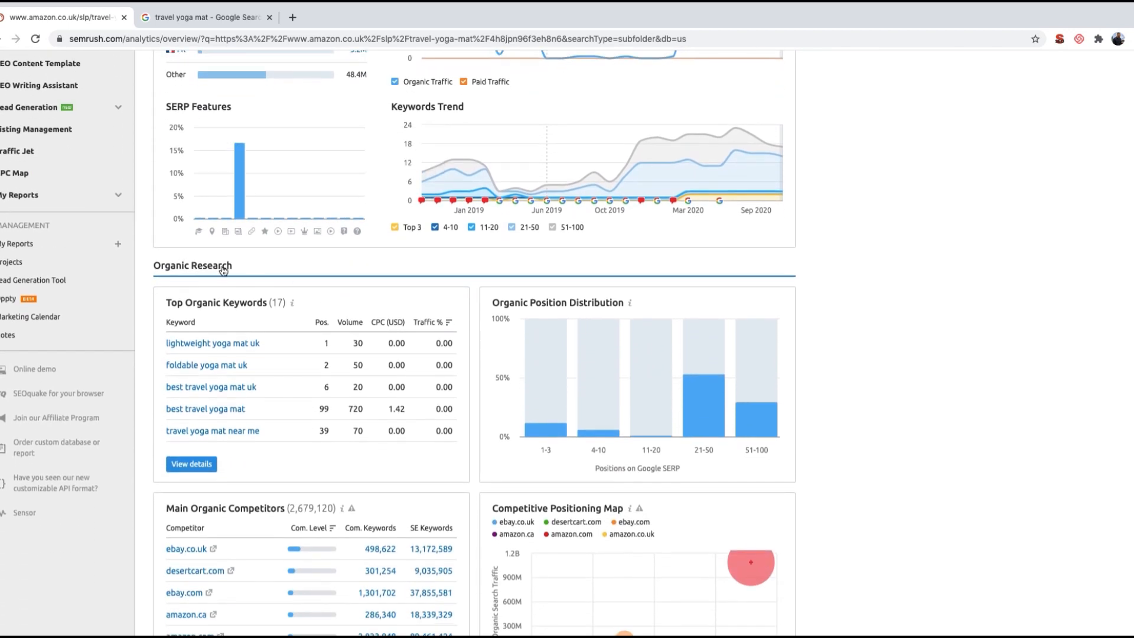
scroll(214, 331, down, 1)
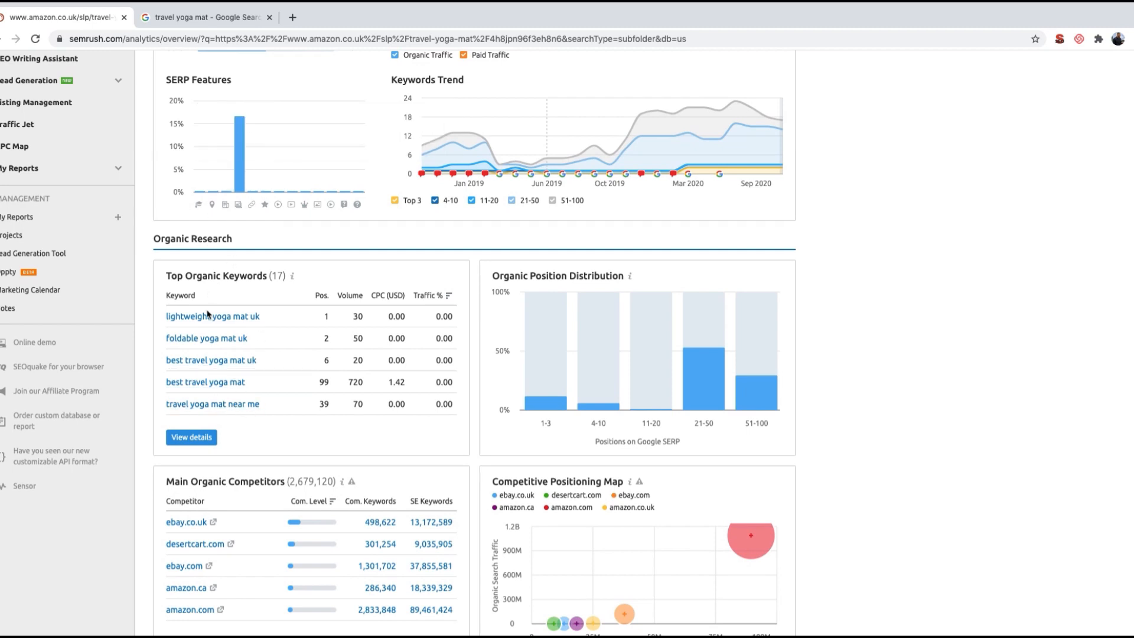
click(199, 440)
scroll(201, 442, down, 5)
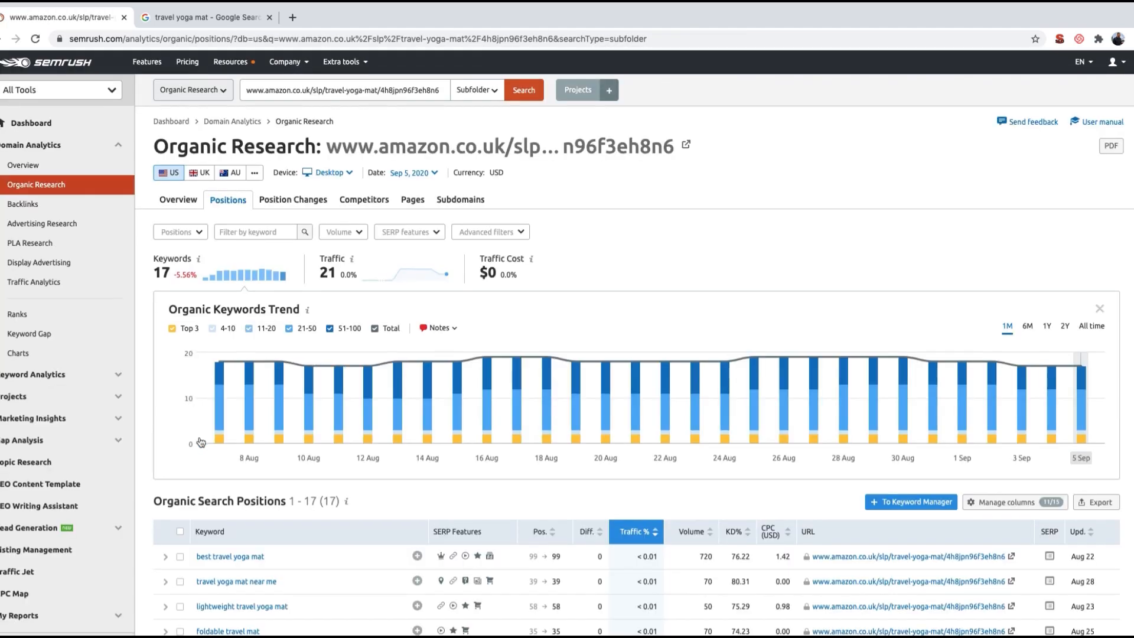
scroll(201, 442, down, 1)
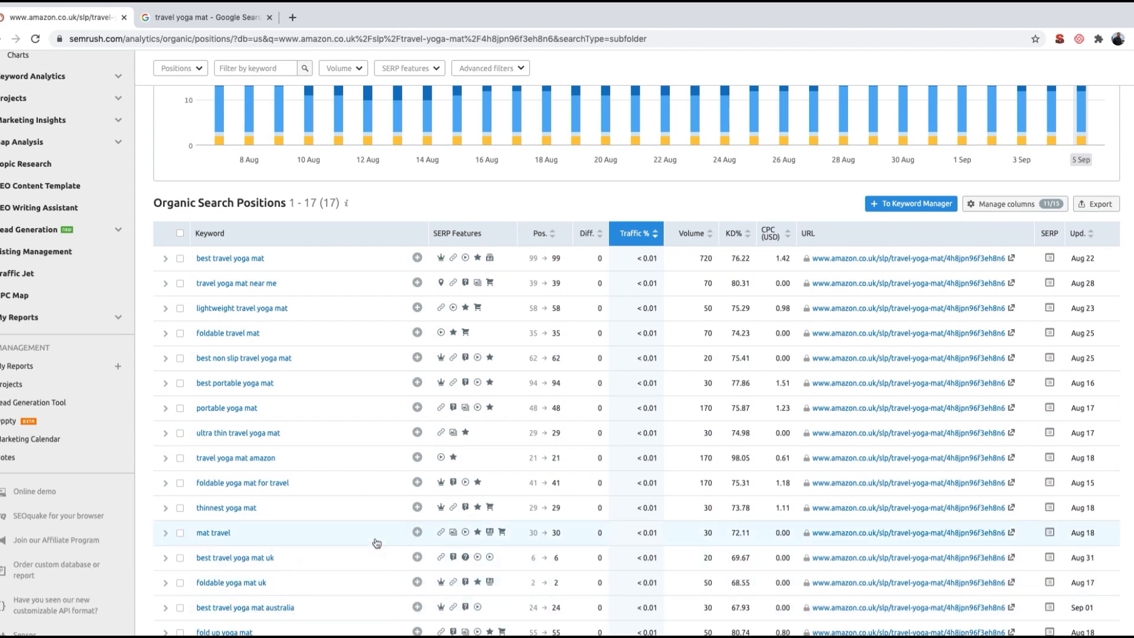
scroll(376, 543, down, 1)
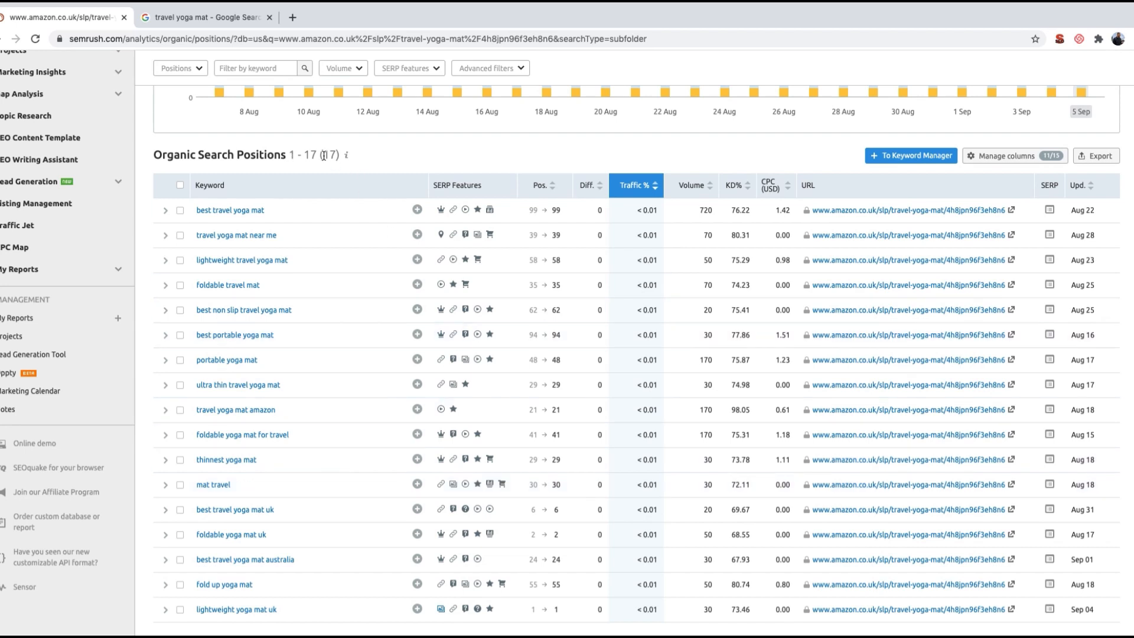
scroll(324, 155, up, 3)
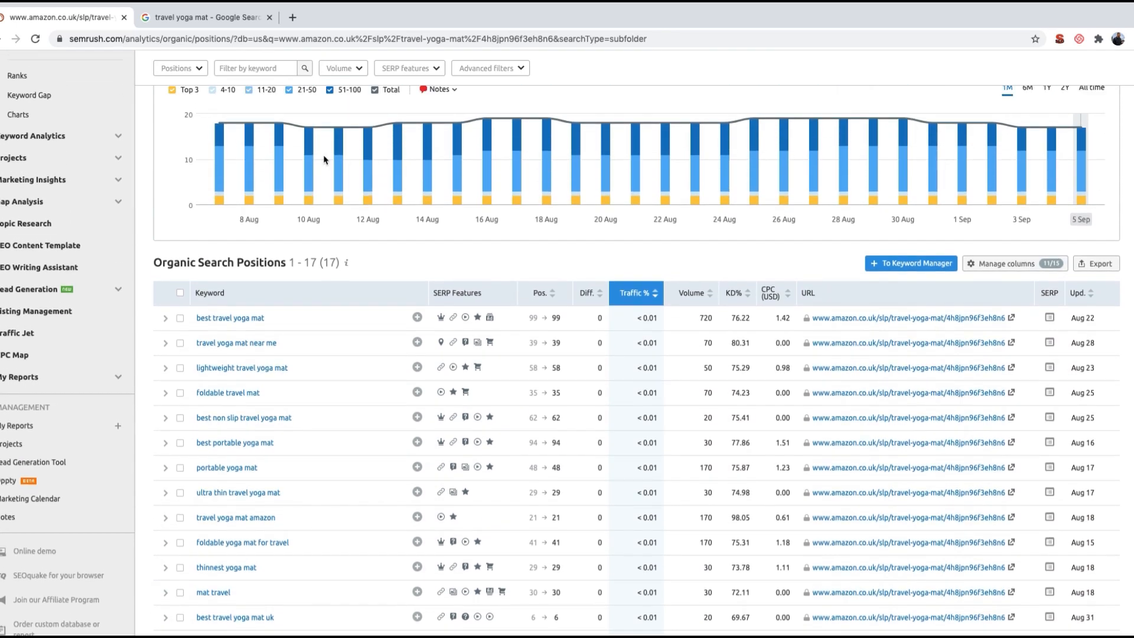
Step: Export all of the Amazon page's organic search positions, without filters, as an Excel file
click(523, 73)
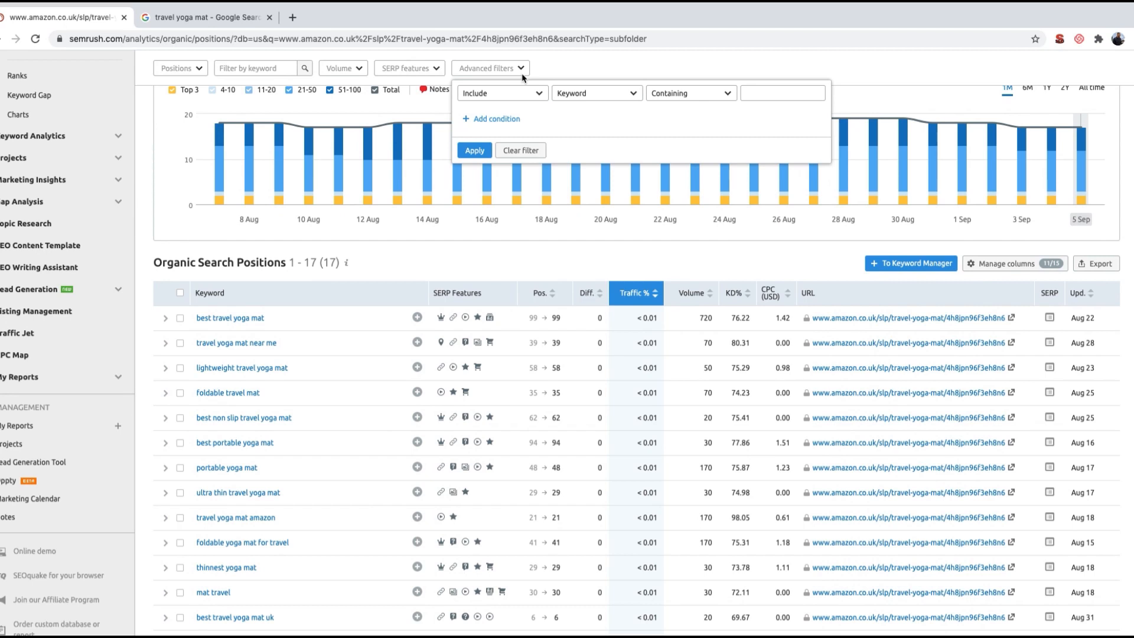
click(544, 244)
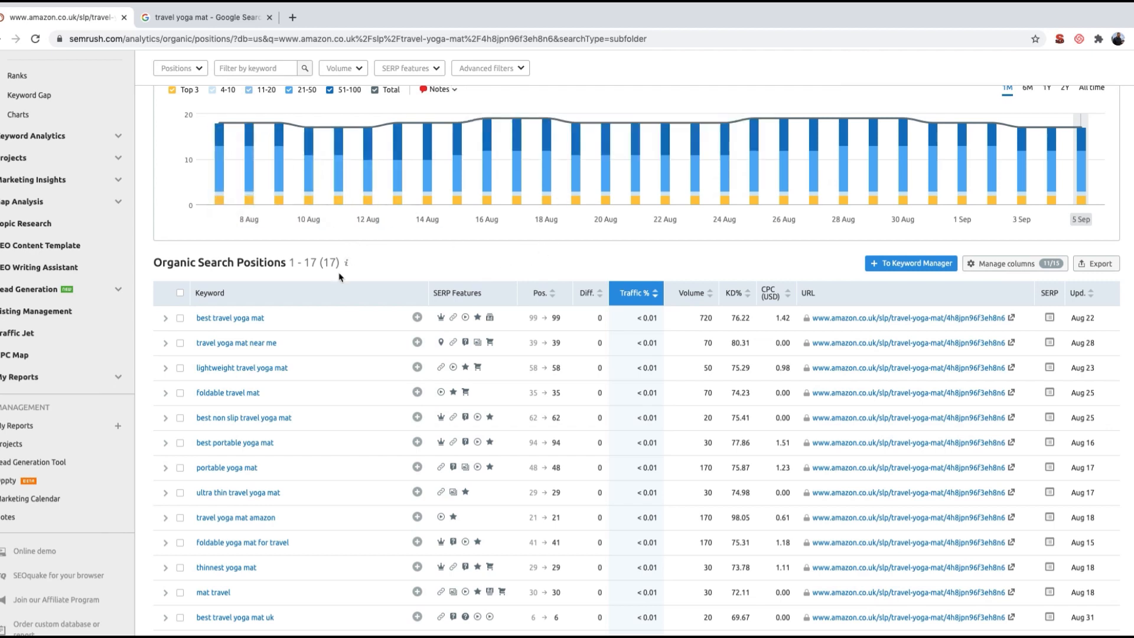
scroll(340, 277, down, 1)
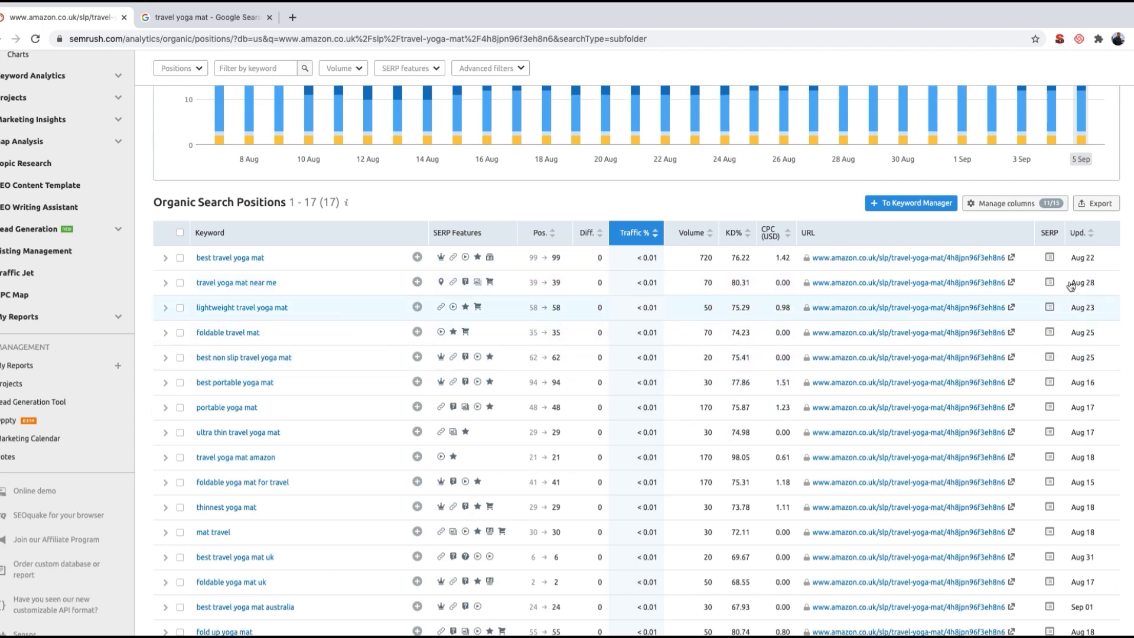
click(1097, 204)
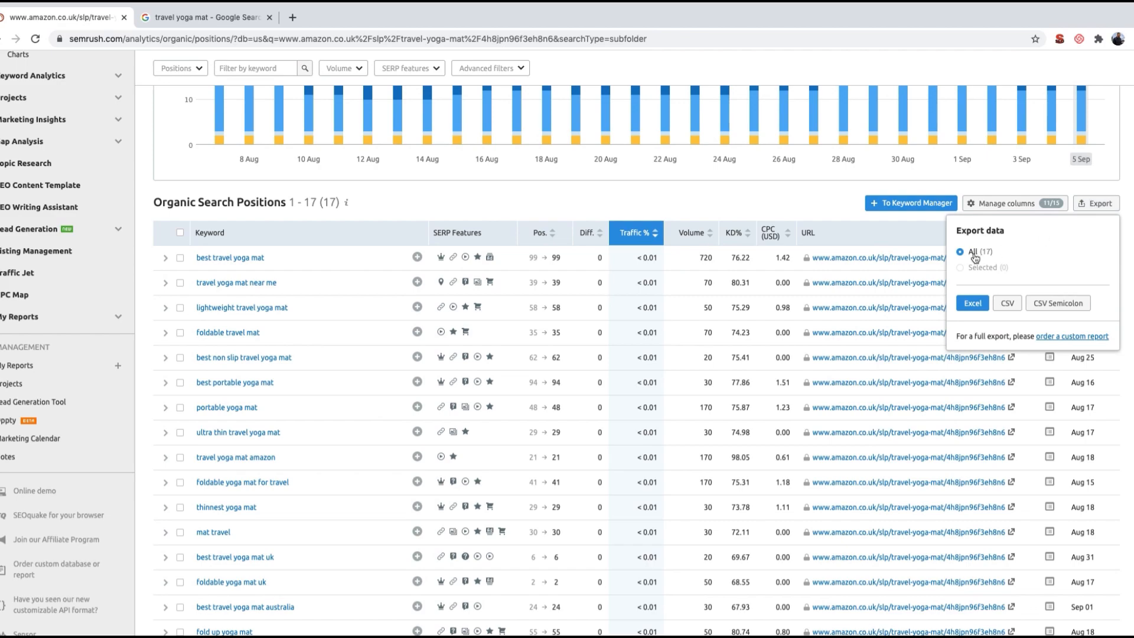
click(974, 304)
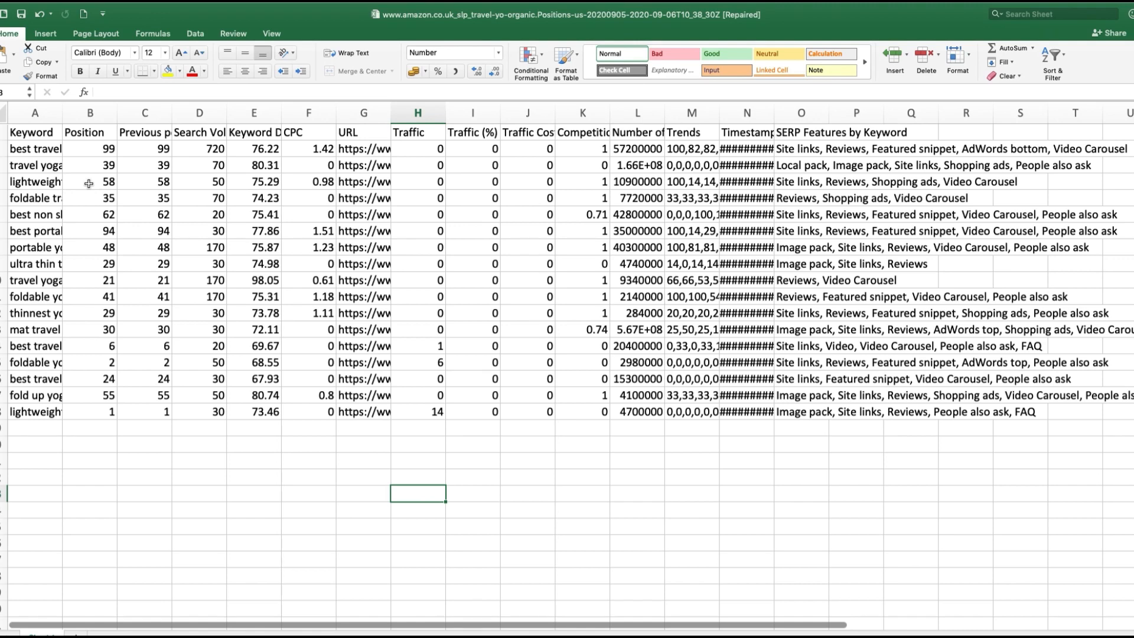
Step: In the exported Excel sheet, delete columns E through Q, from Keyword Difficulty through SERP Features by Keyword and beyond
click(35, 133)
click(27, 151)
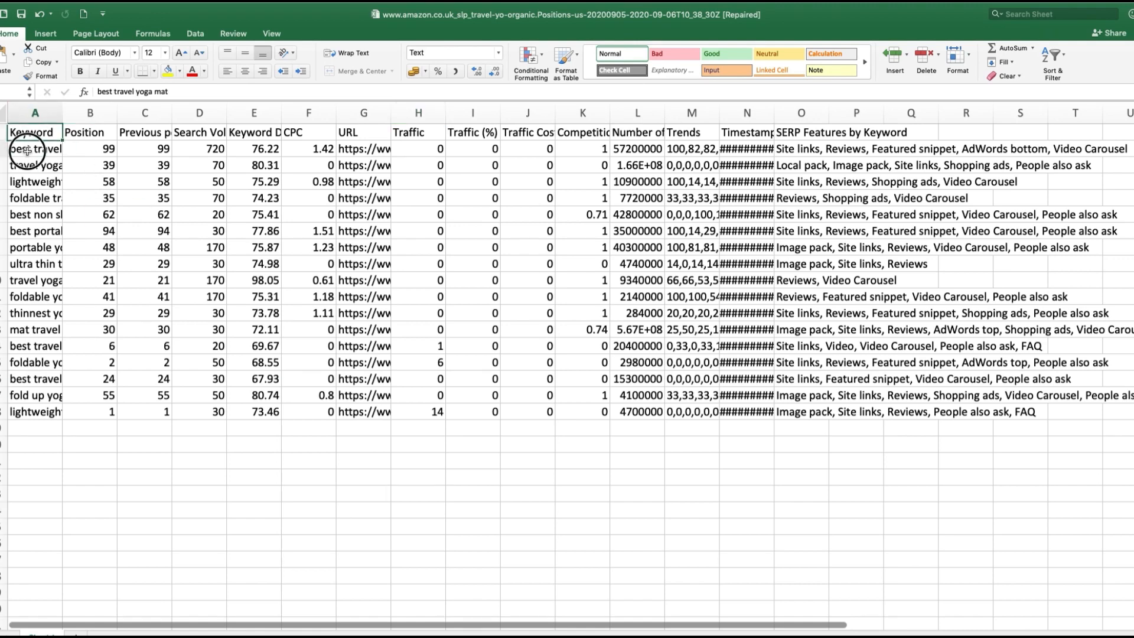
drag(26, 151, 18, 347)
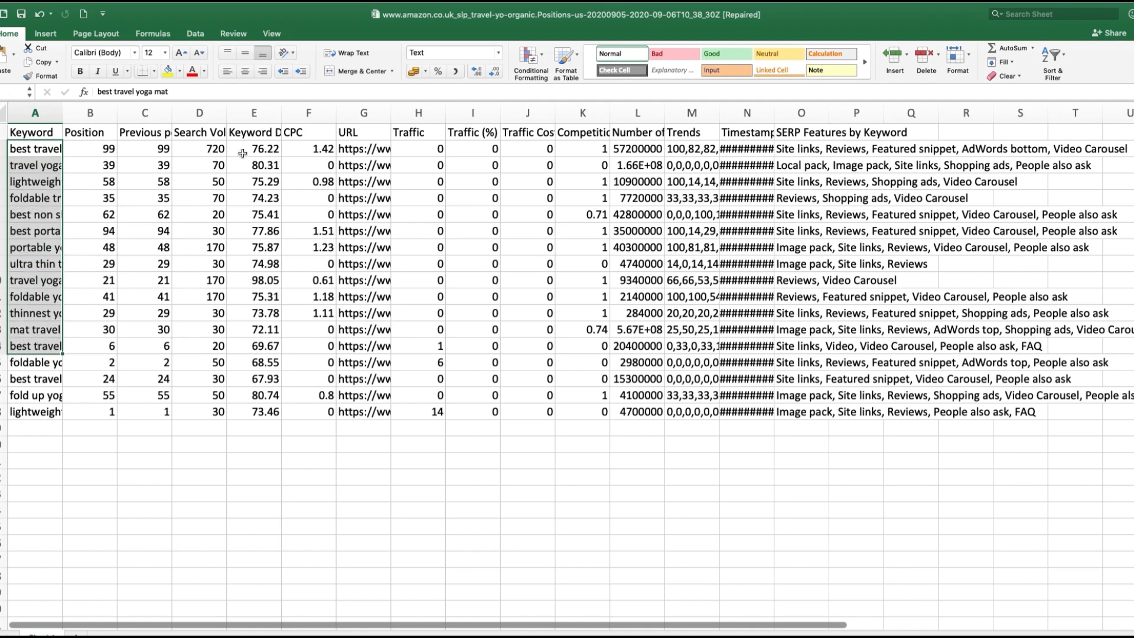
click(200, 137)
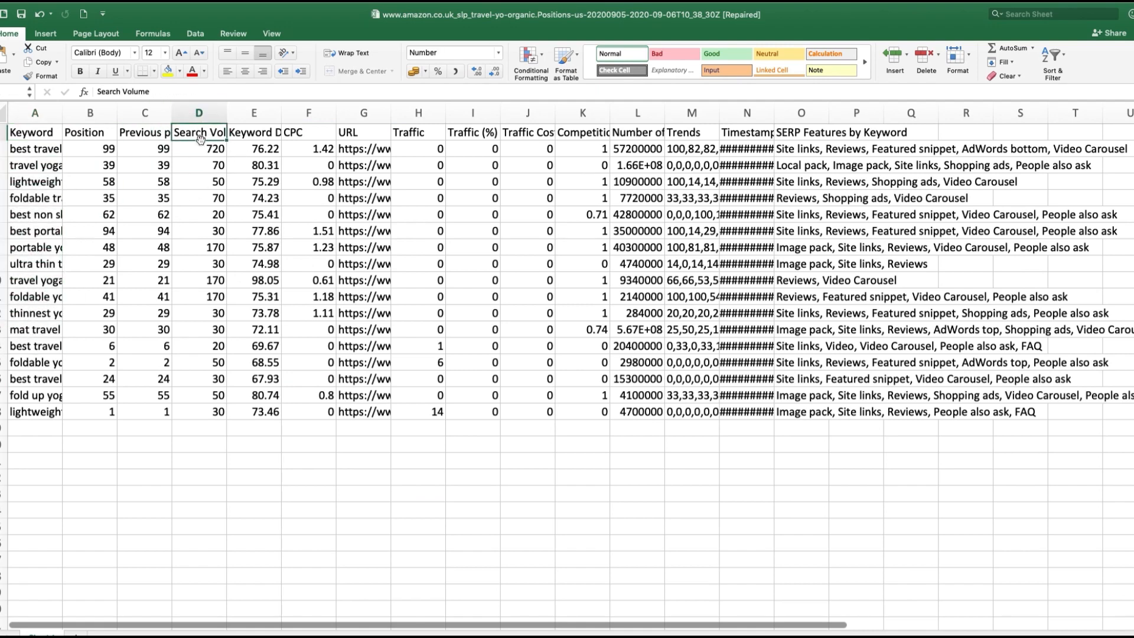
click(254, 113)
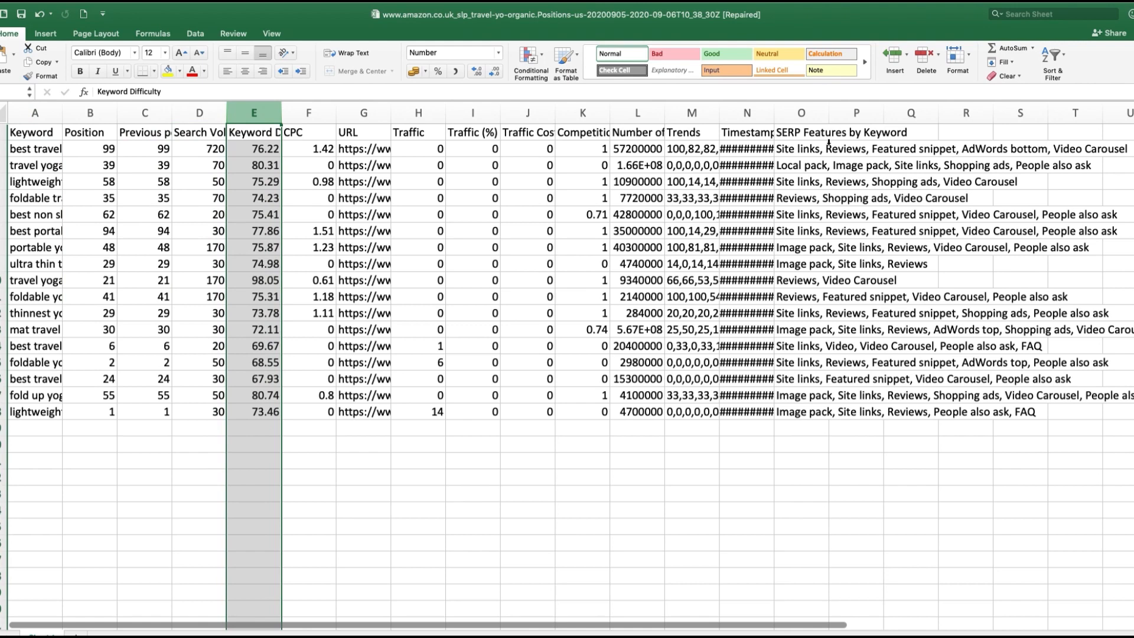
shift+click(904, 116)
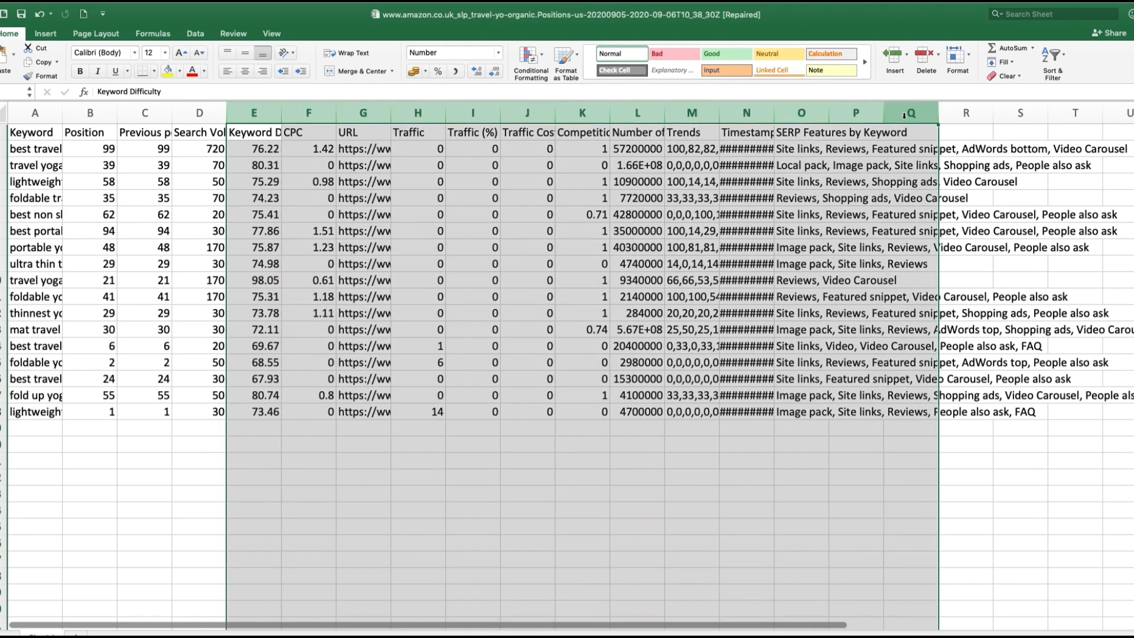
right_click(904, 116)
click(919, 188)
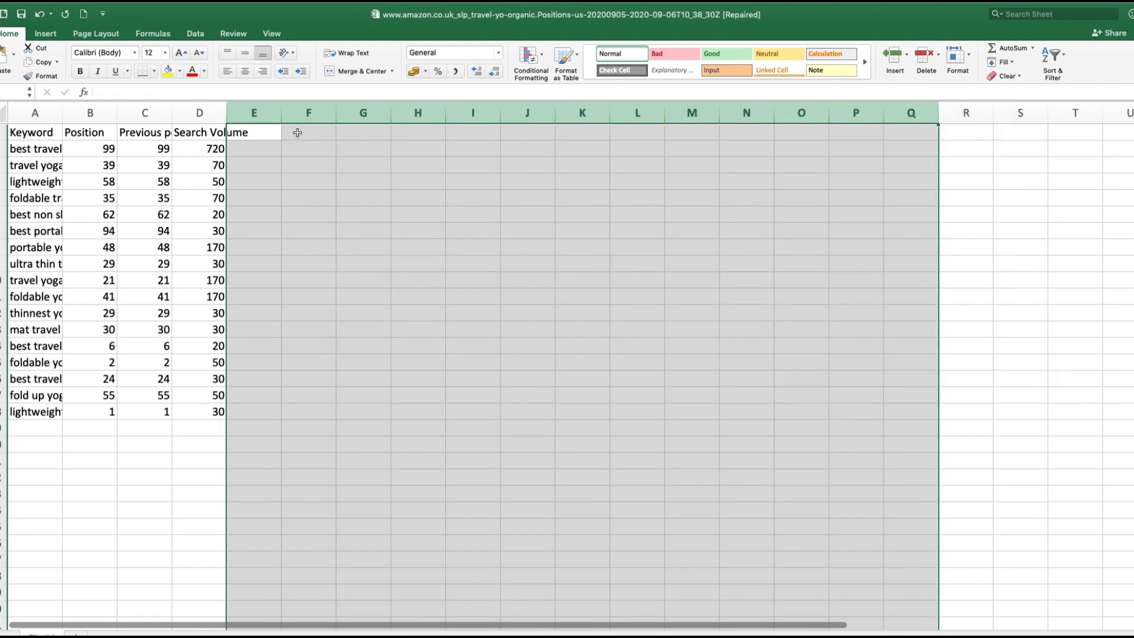
Step: Delete the Position and Previous position columns, and fit the Keyword and Search Volume column widths to their contents
click(90, 113)
right_click(89, 113)
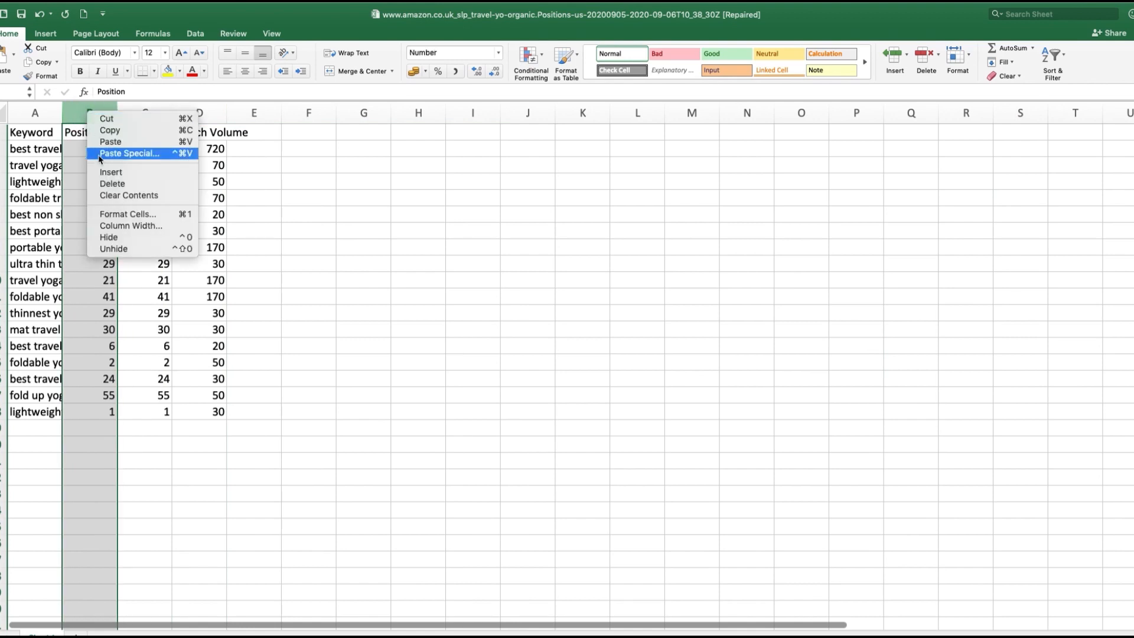
click(105, 183)
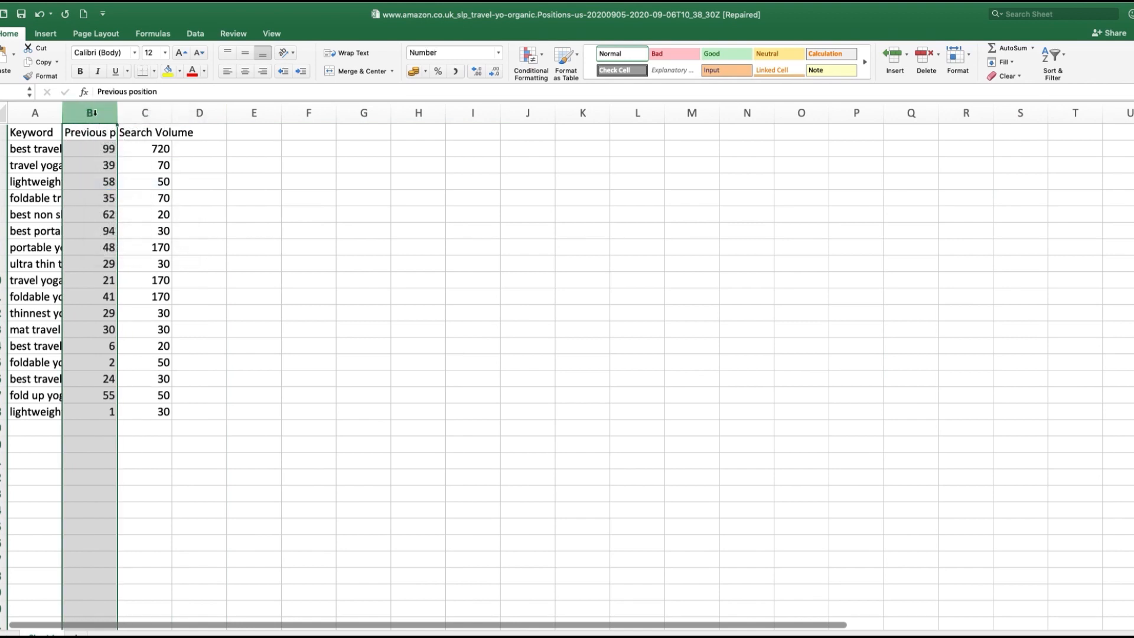
right_click(94, 112)
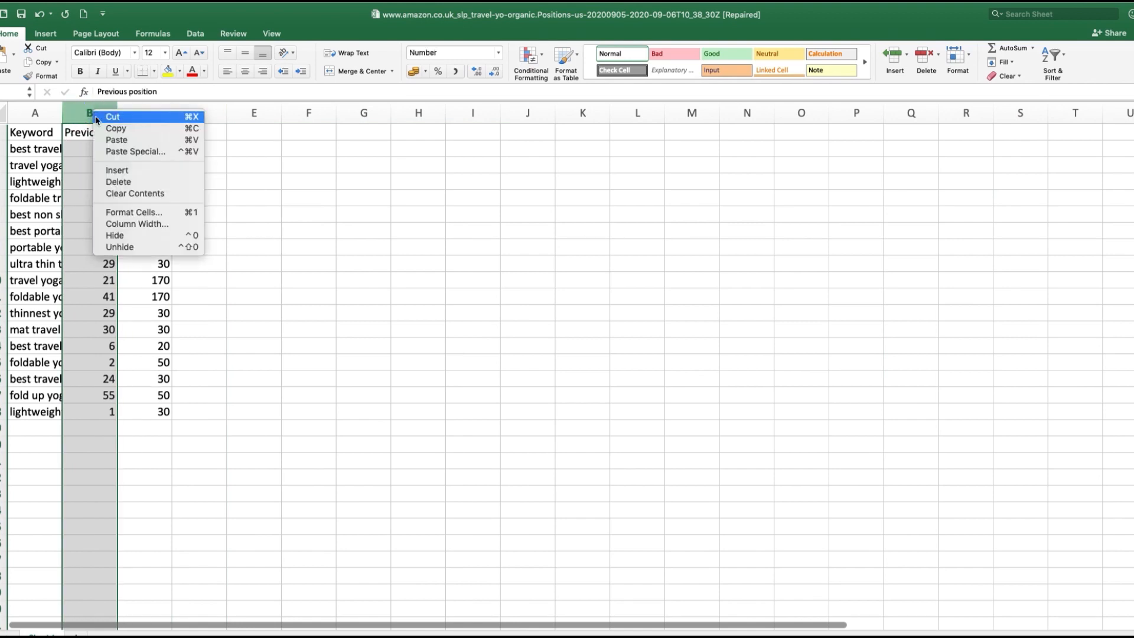
click(129, 183)
double_click(61, 109)
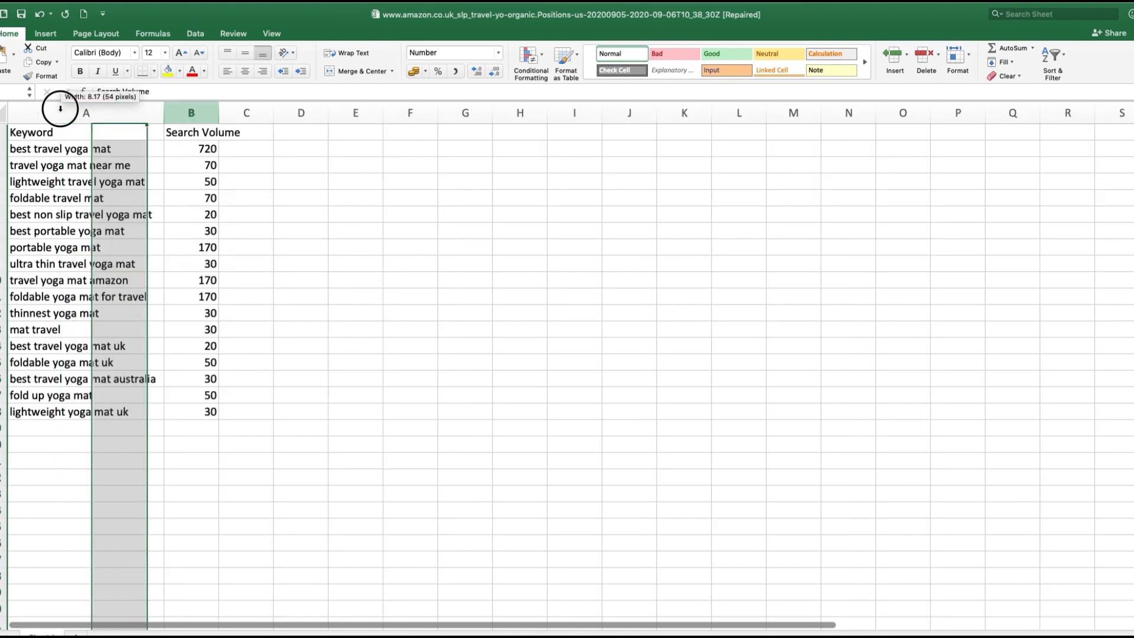
double_click(219, 108)
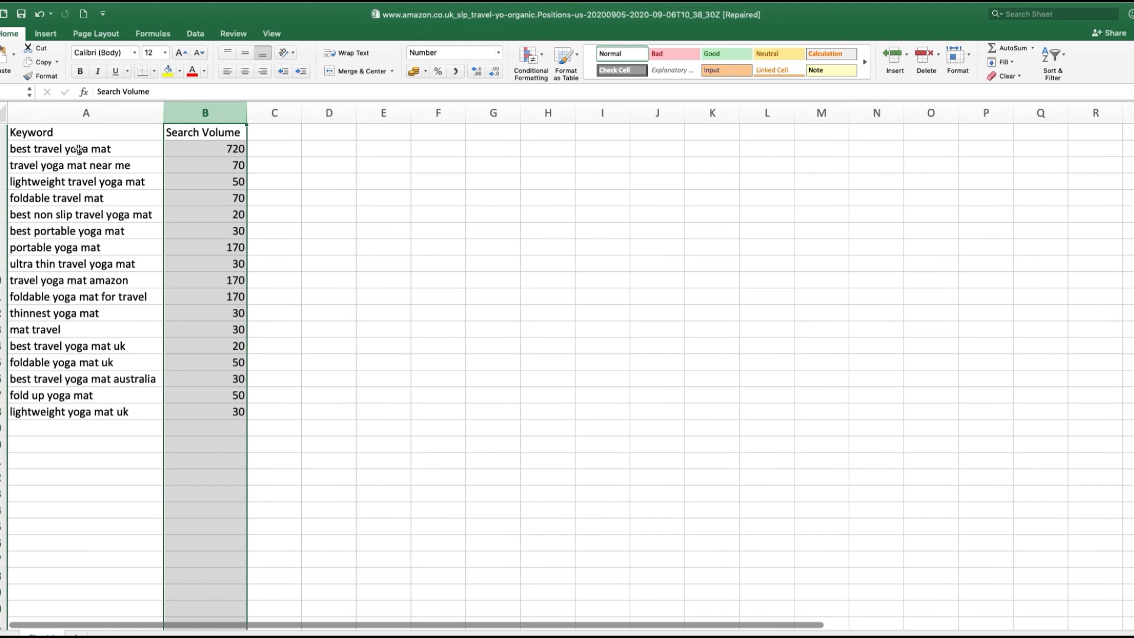
Step: Copy the Amazon page's keywords with search volumes into the Keyword Research Template's travel yoga mat sheet, directly beneath the existing list
drag(79, 150, 203, 414)
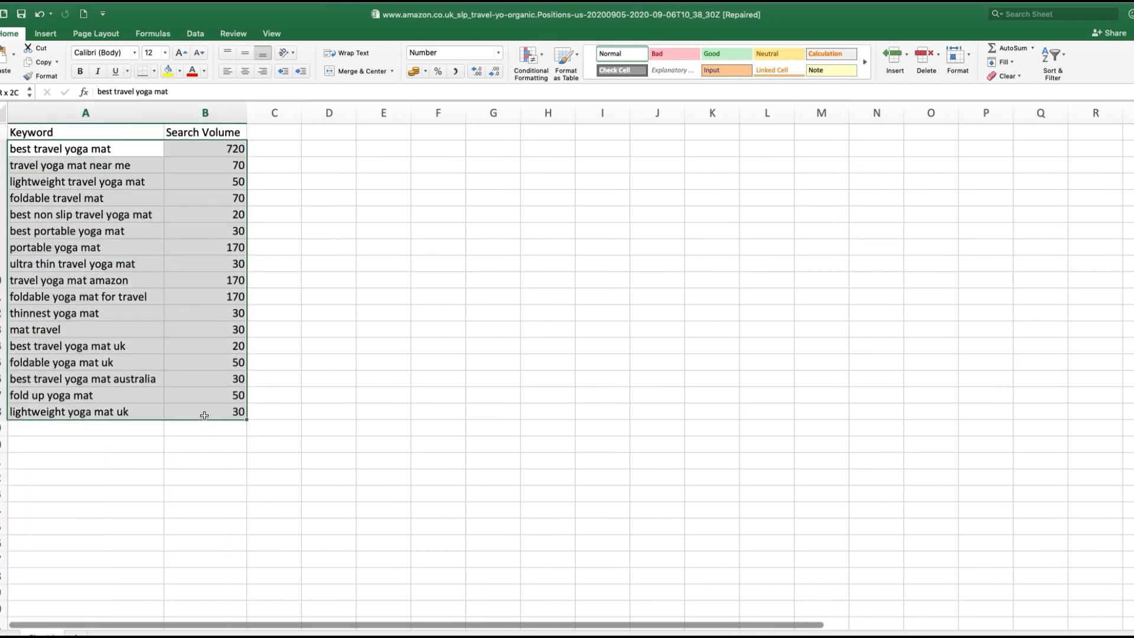
key(super+c)
key(ctrl+Right)
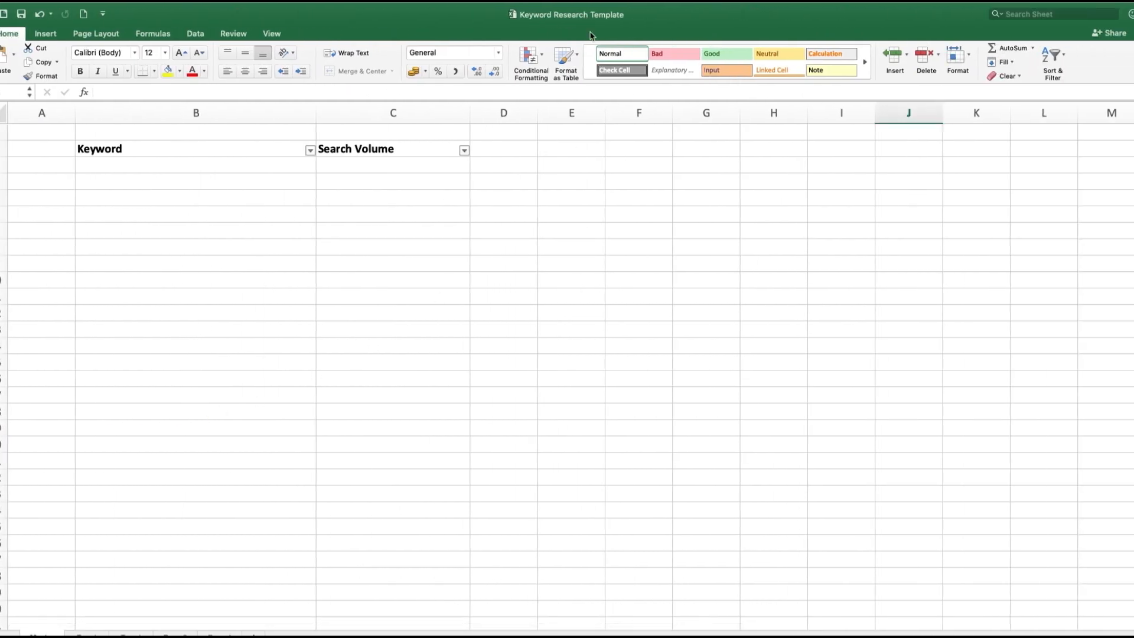
click(133, 634)
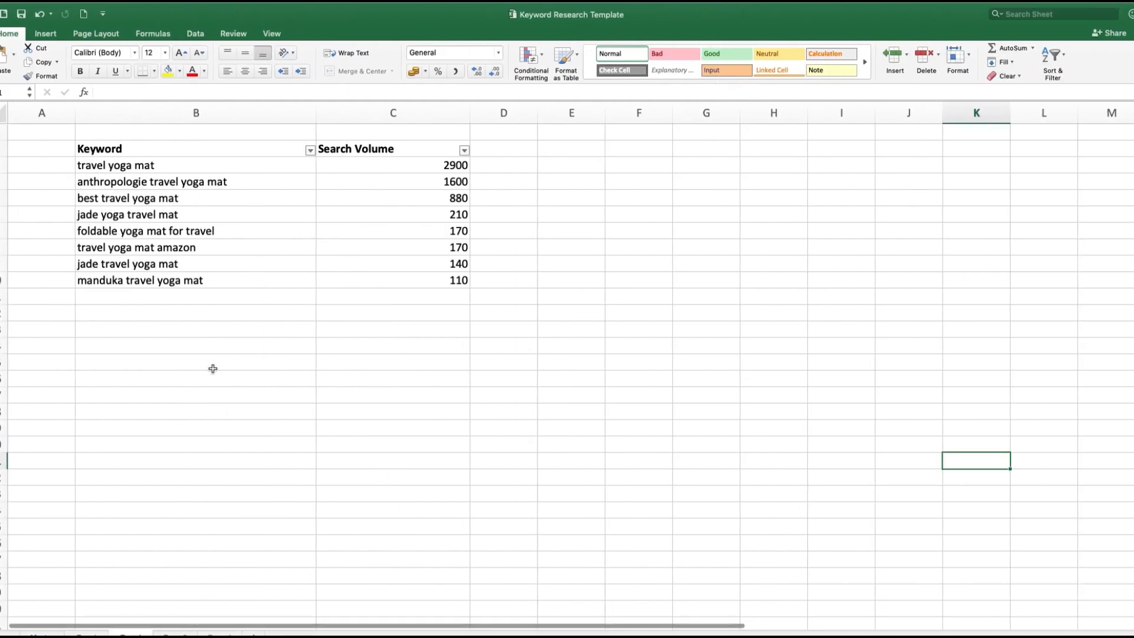
click(198, 297)
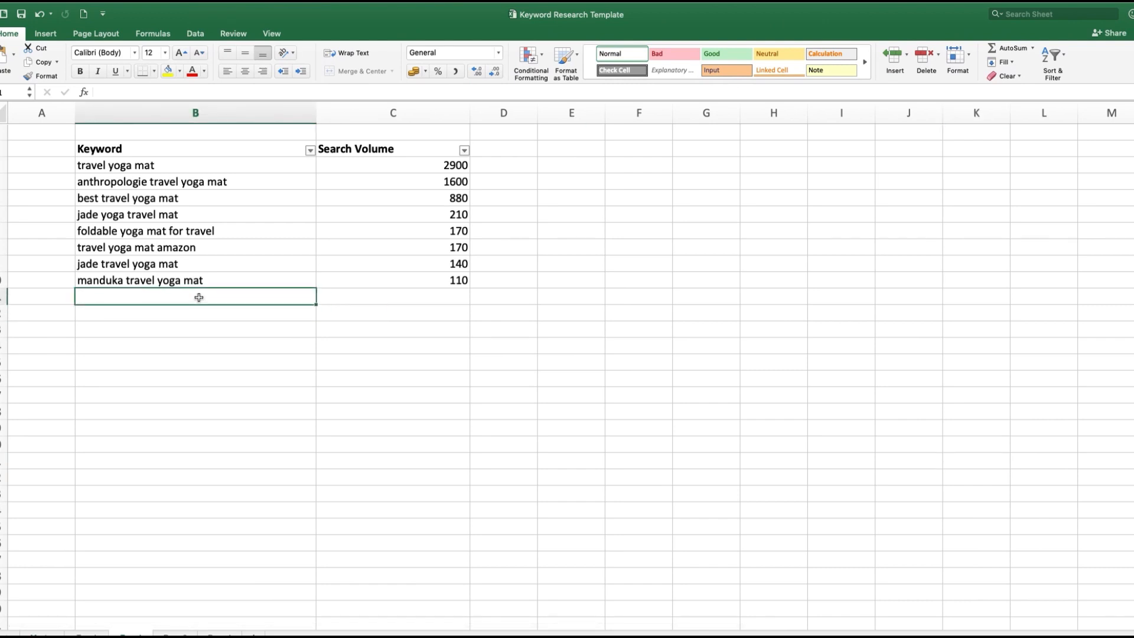
key(super+v)
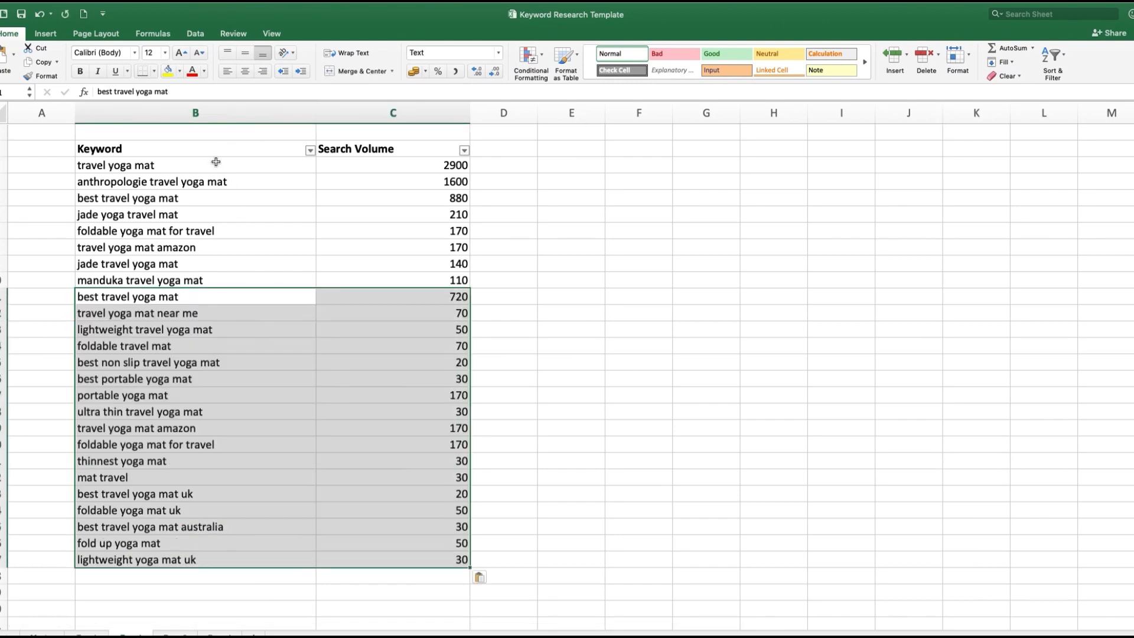
drag(216, 162, 204, 280)
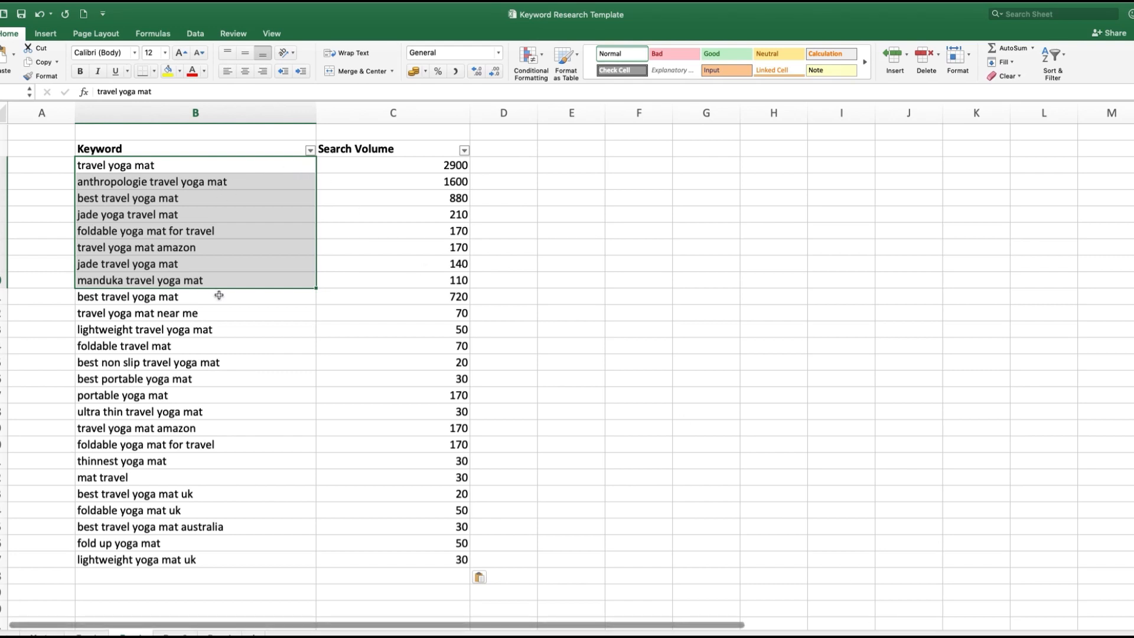
drag(219, 296, 223, 562)
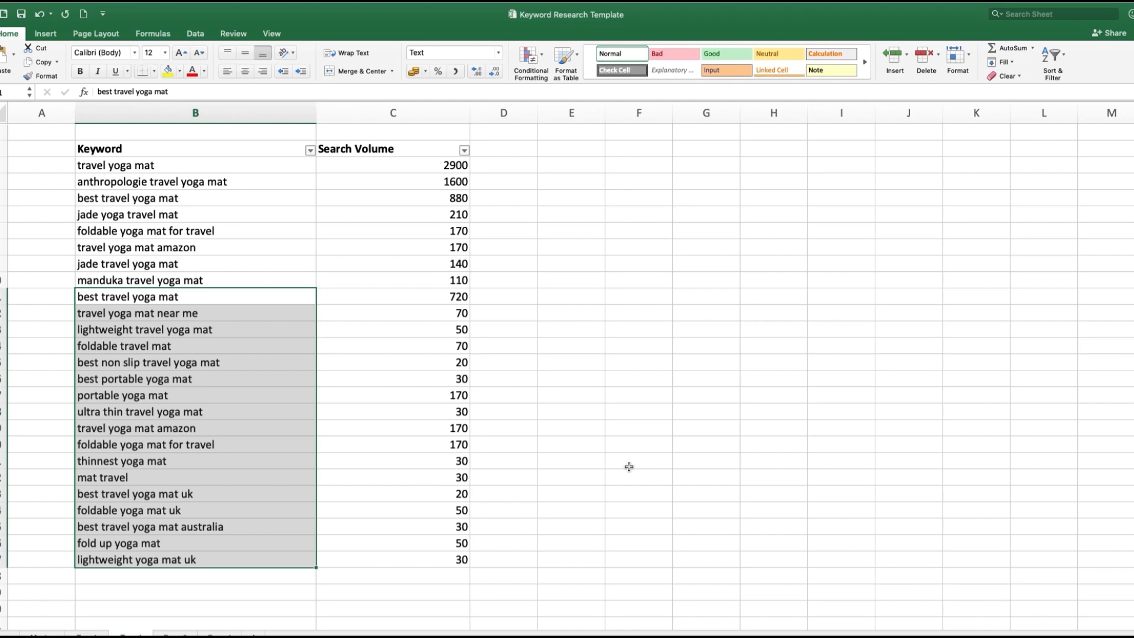
Step: Copy the link of Google's solsalute.com "The Best Travel Yoga Mat 2020" result and look it up in SEMrush Organic Research
key(ctrl+Right)
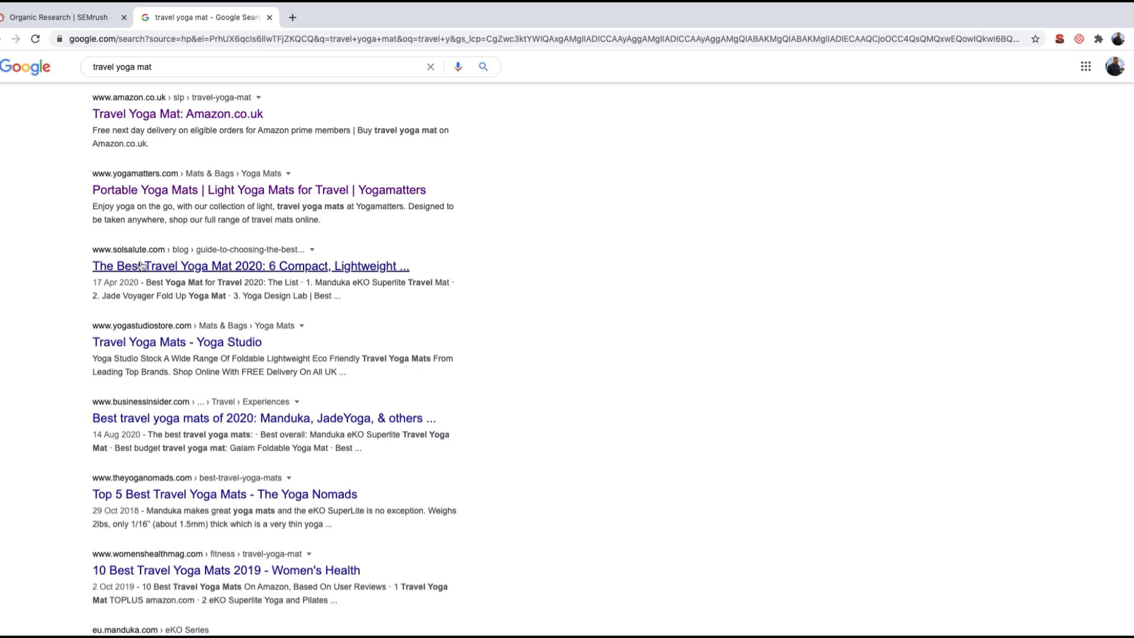
right_click(169, 264)
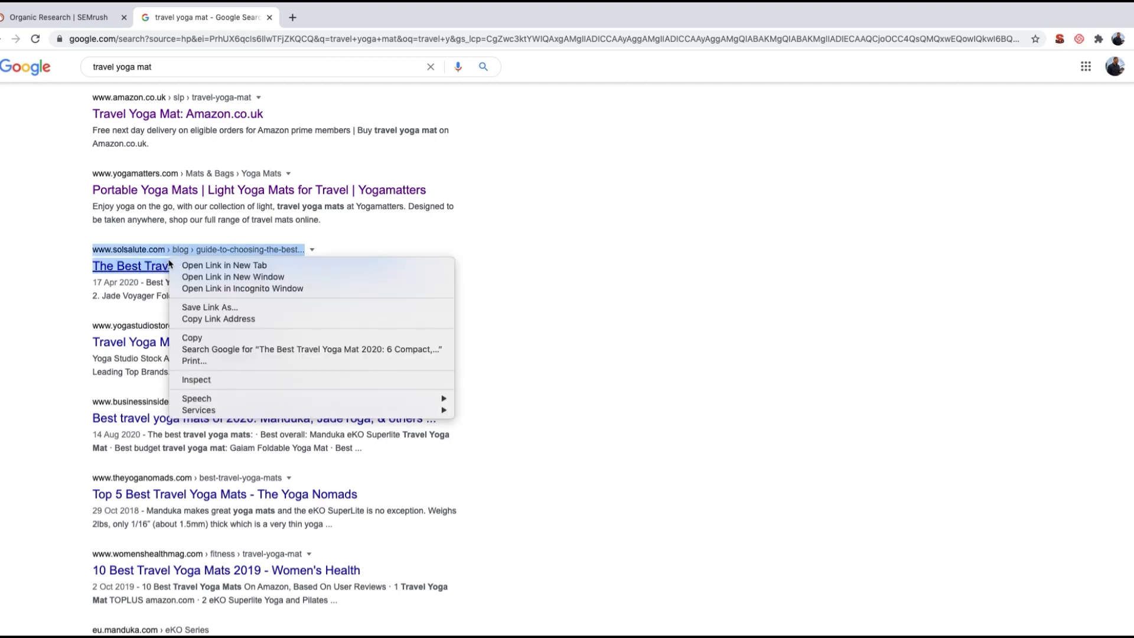
click(218, 319)
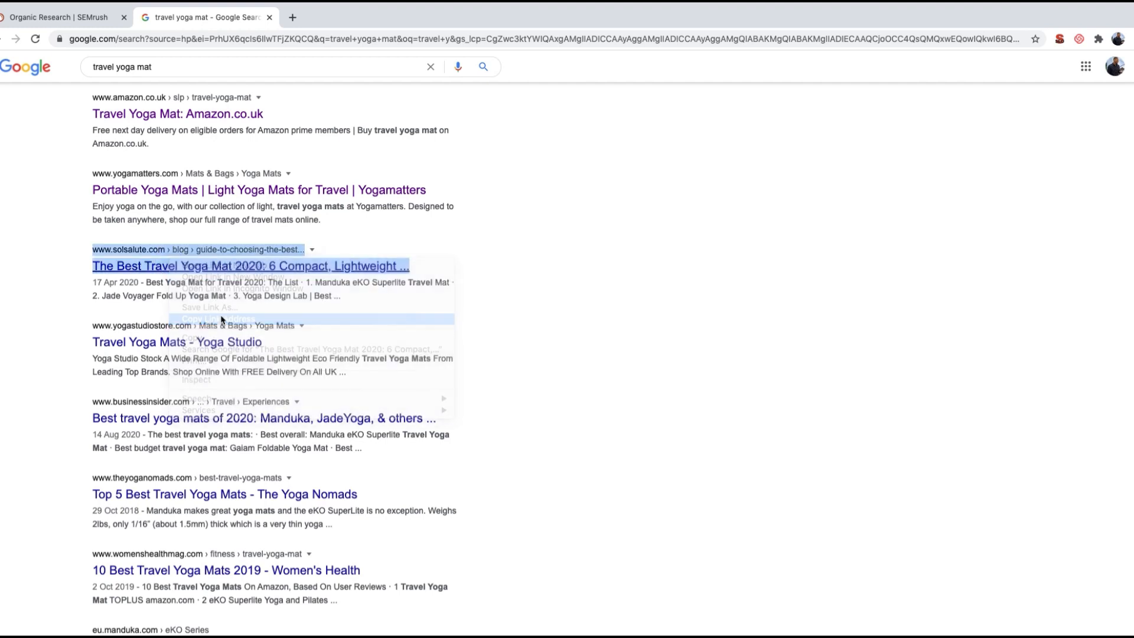
click(79, 9)
click(337, 94)
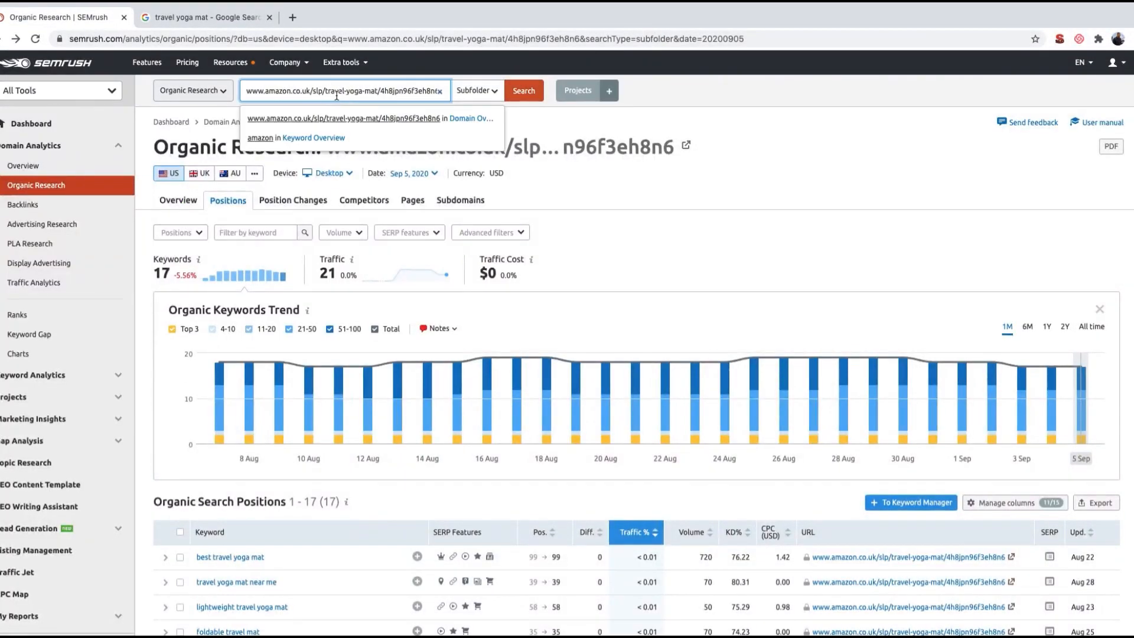
triple_click(337, 94)
key(ctrl+v)
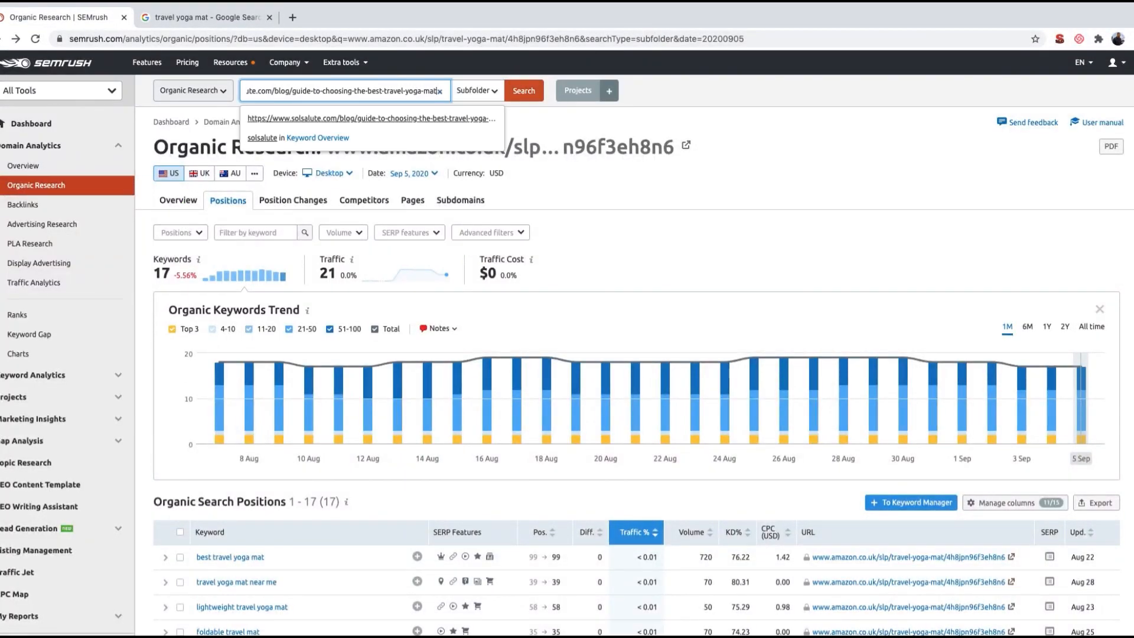
click(527, 93)
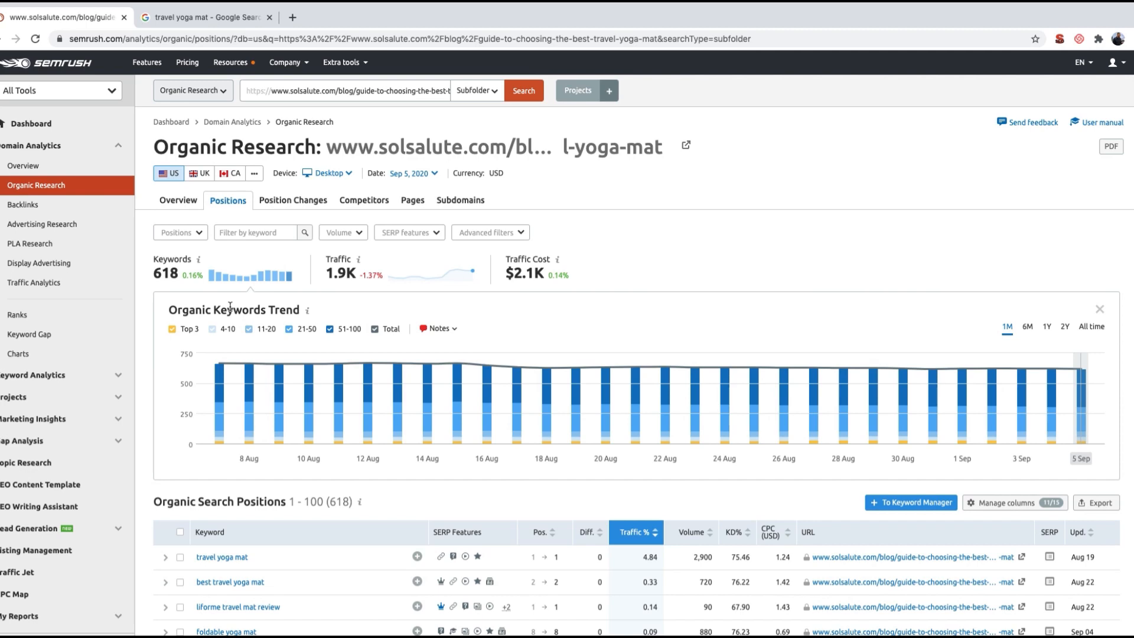
Step: Review the Sol Salute page's leading organic positions alongside the Google results for "travel yoga mat"
scroll(303, 387, down, 3)
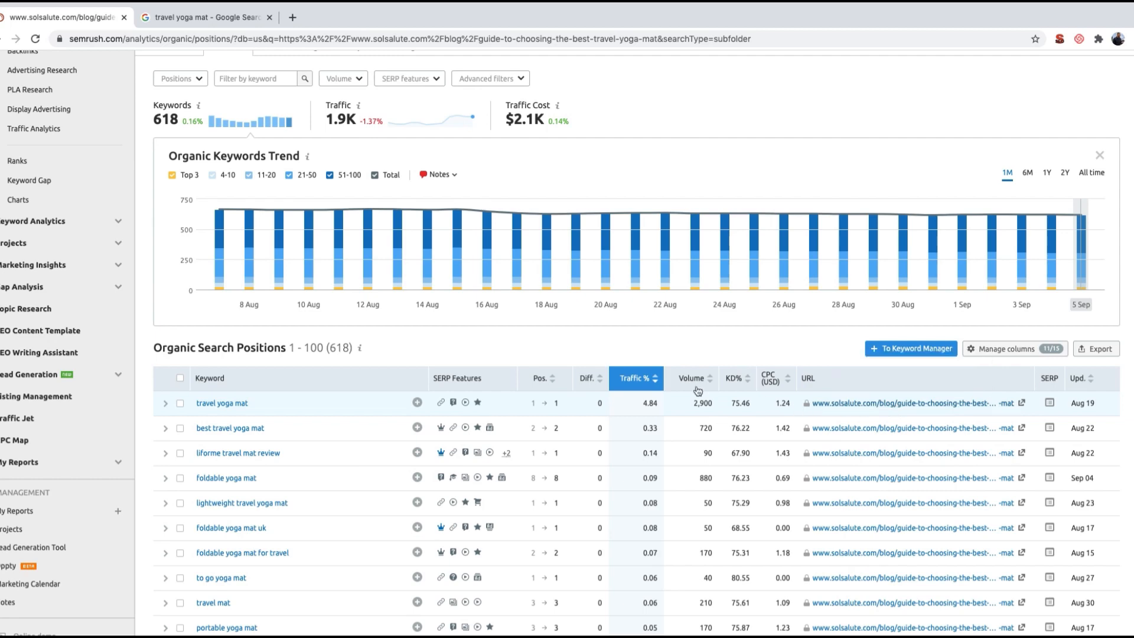
click(177, 24)
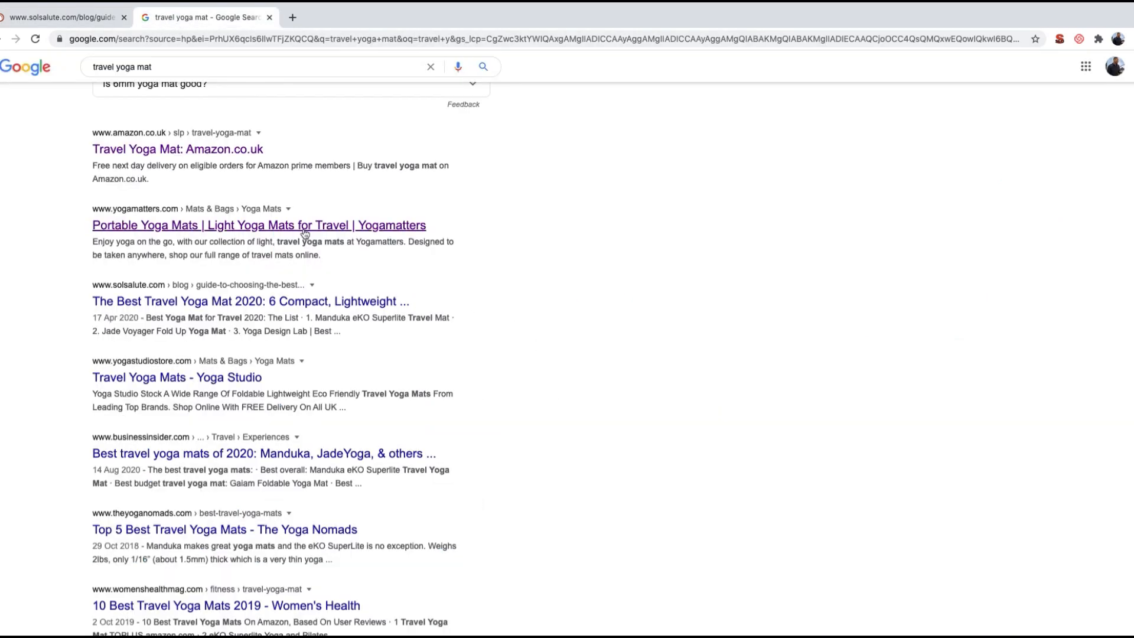
scroll(266, 239, up, 1)
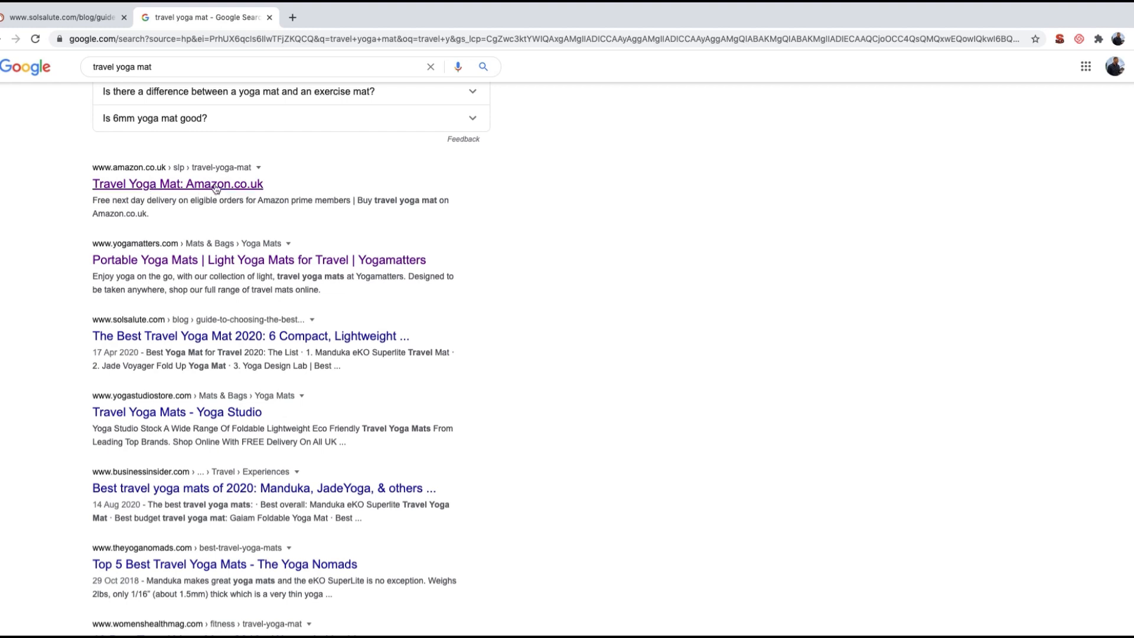
click(77, 23)
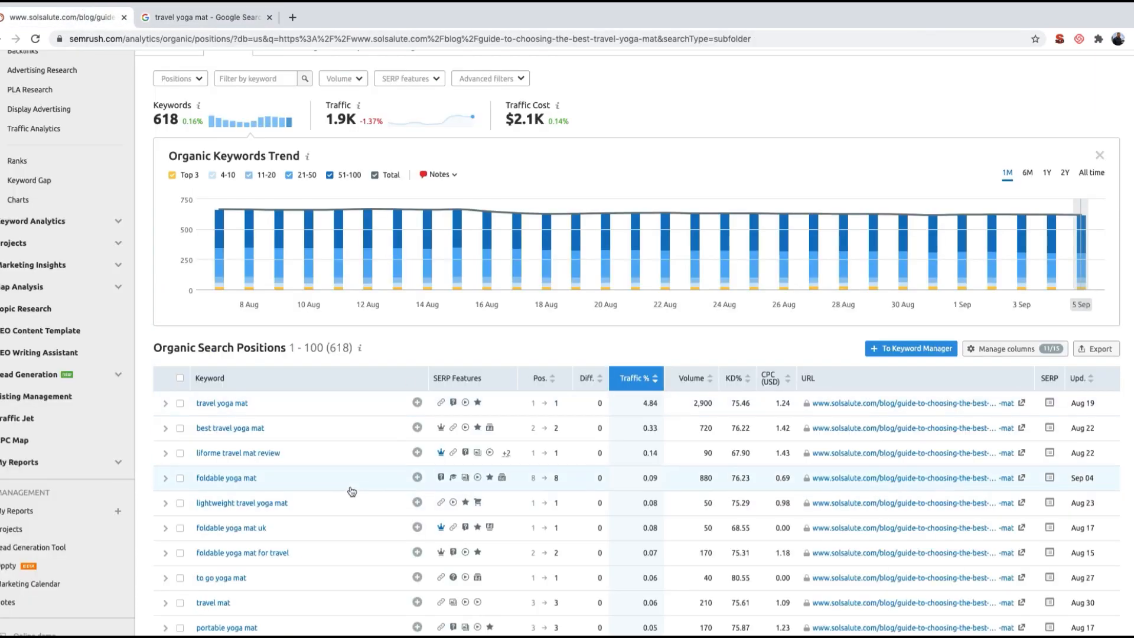
scroll(351, 491, up, 1)
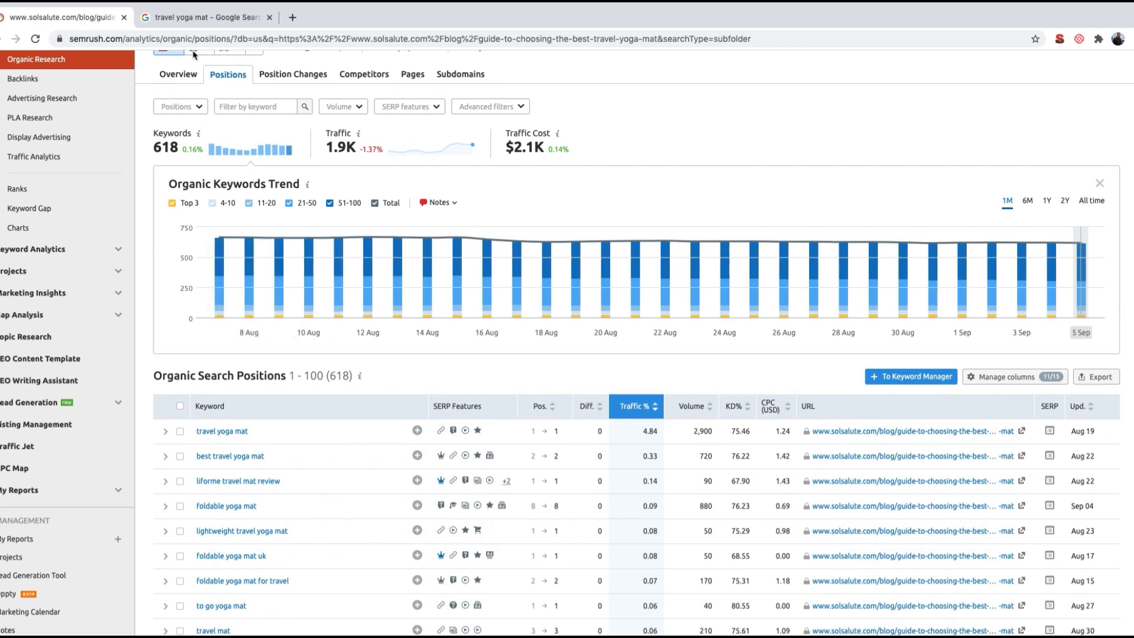
Step: Examine the Sol Salute page's organic keywords for new topic ideas, and check the template's blank first sheet
scroll(284, 367, down, 5)
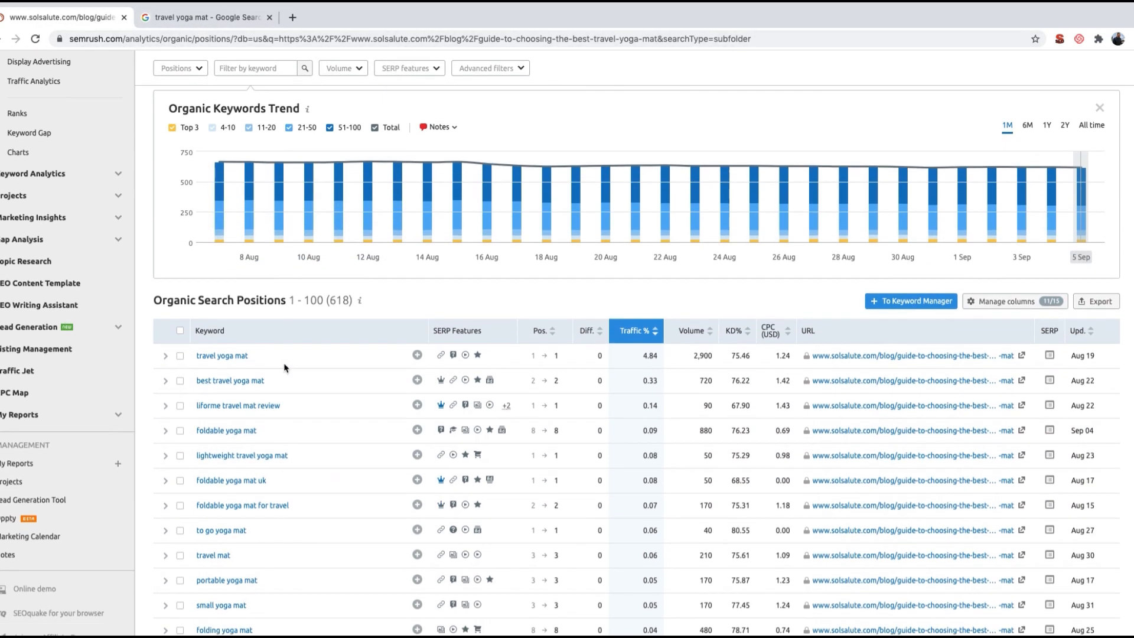
scroll(881, 437, down, 3)
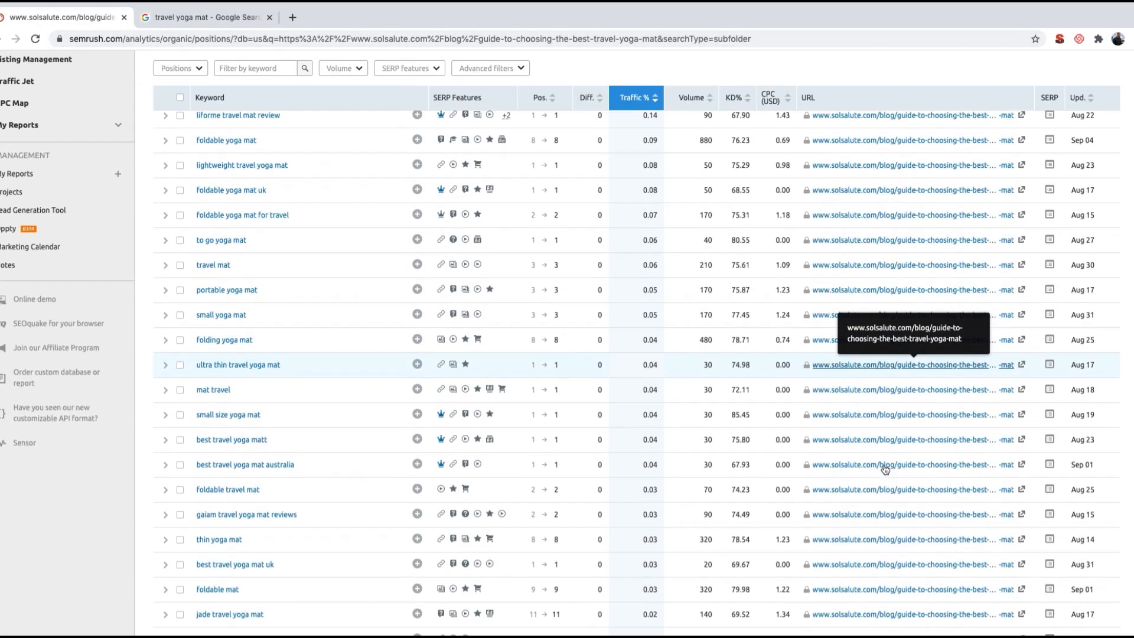
scroll(885, 469, down, 4)
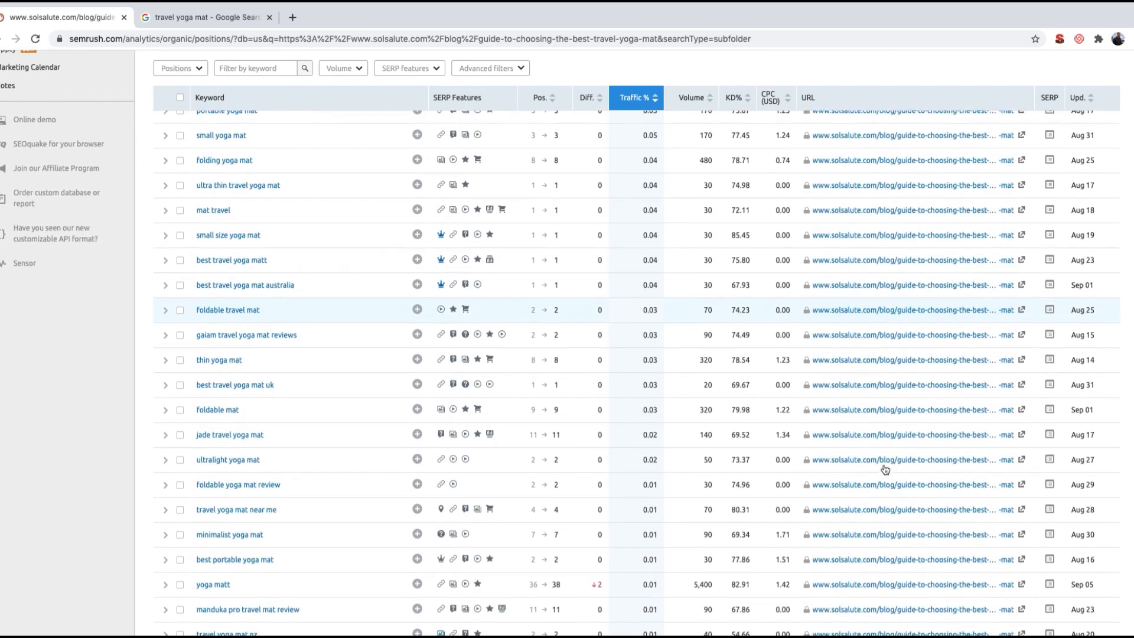
scroll(885, 469, down, 1)
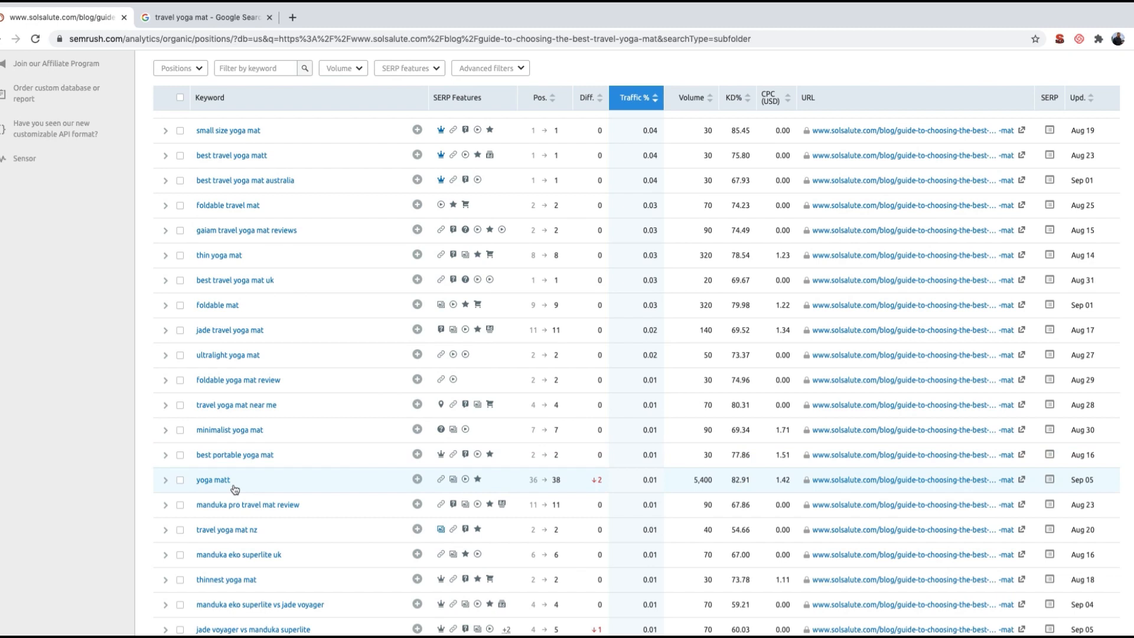
scroll(235, 490, down, 1)
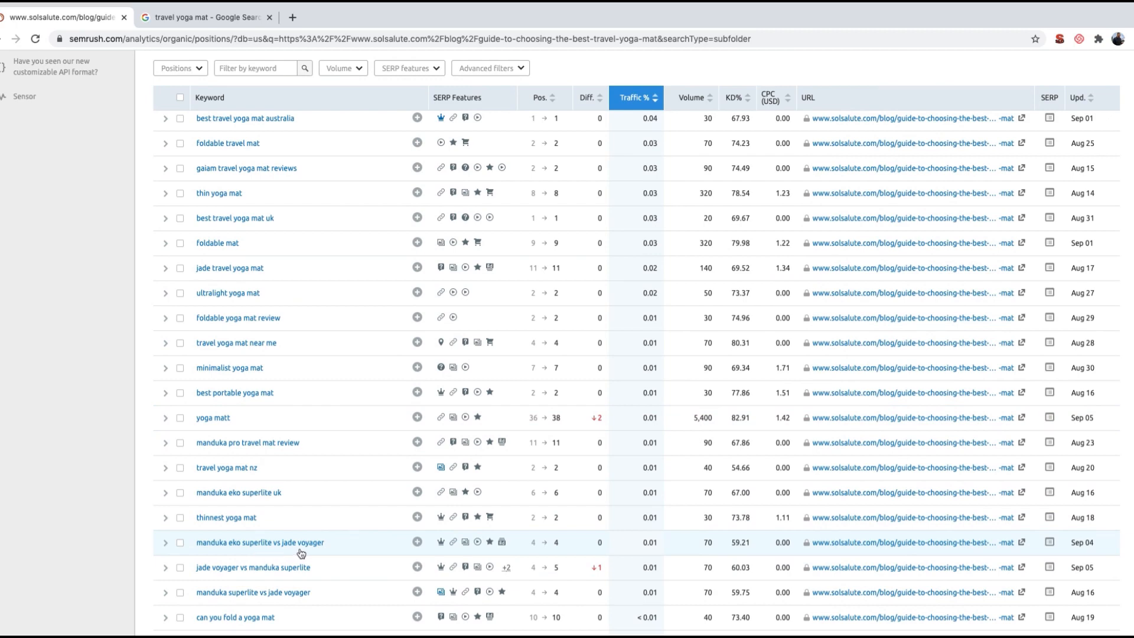
scroll(302, 554, down, 2)
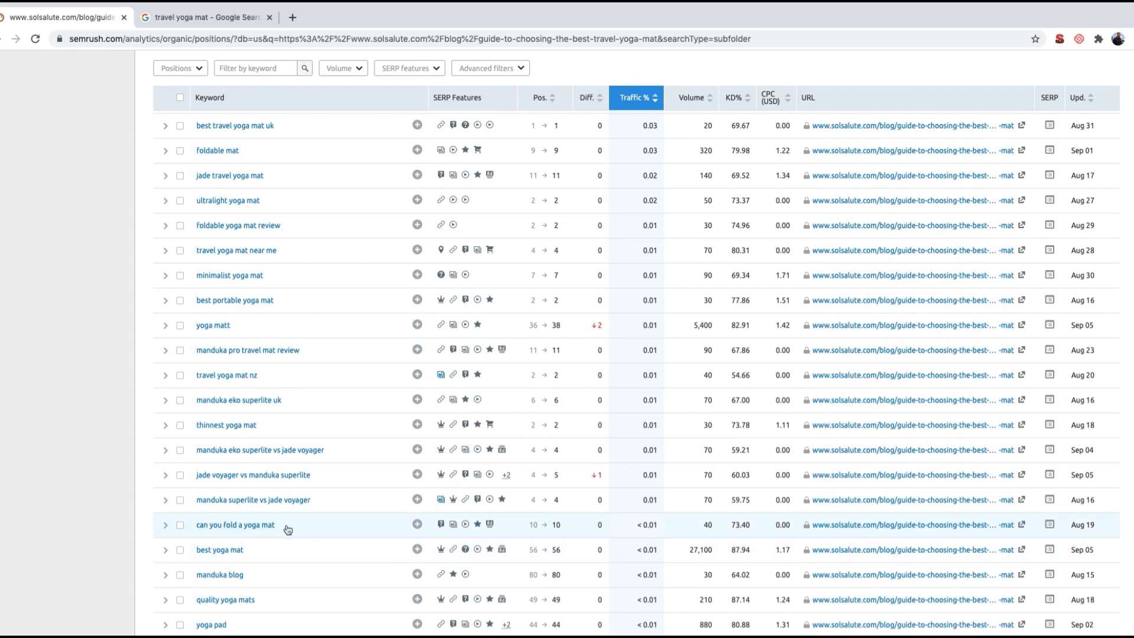
scroll(288, 530, down, 2)
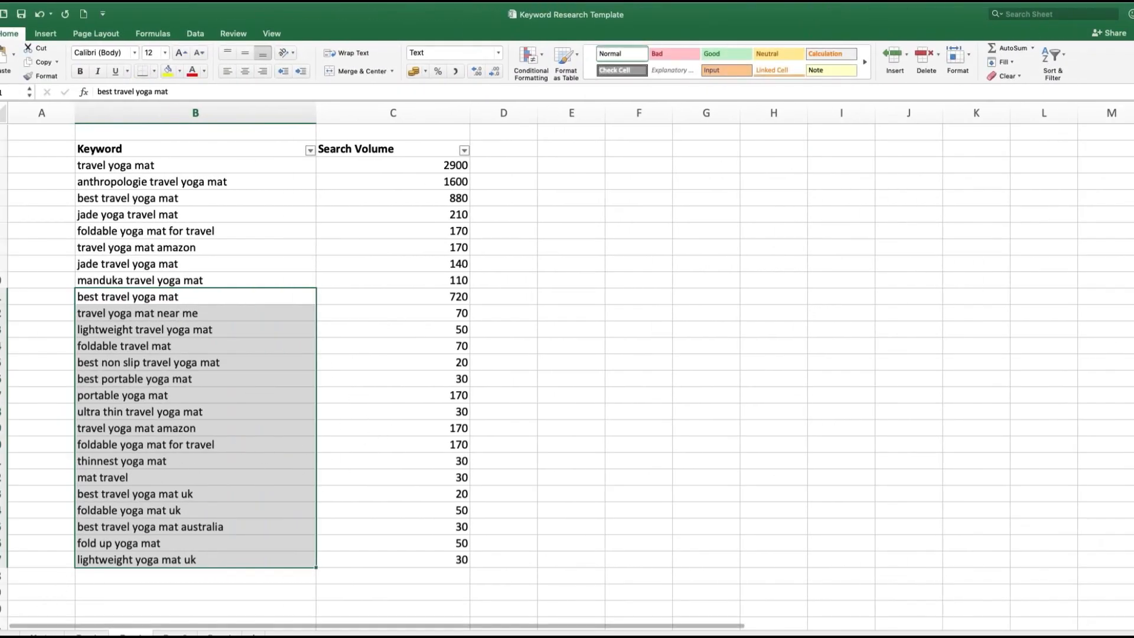
click(42, 636)
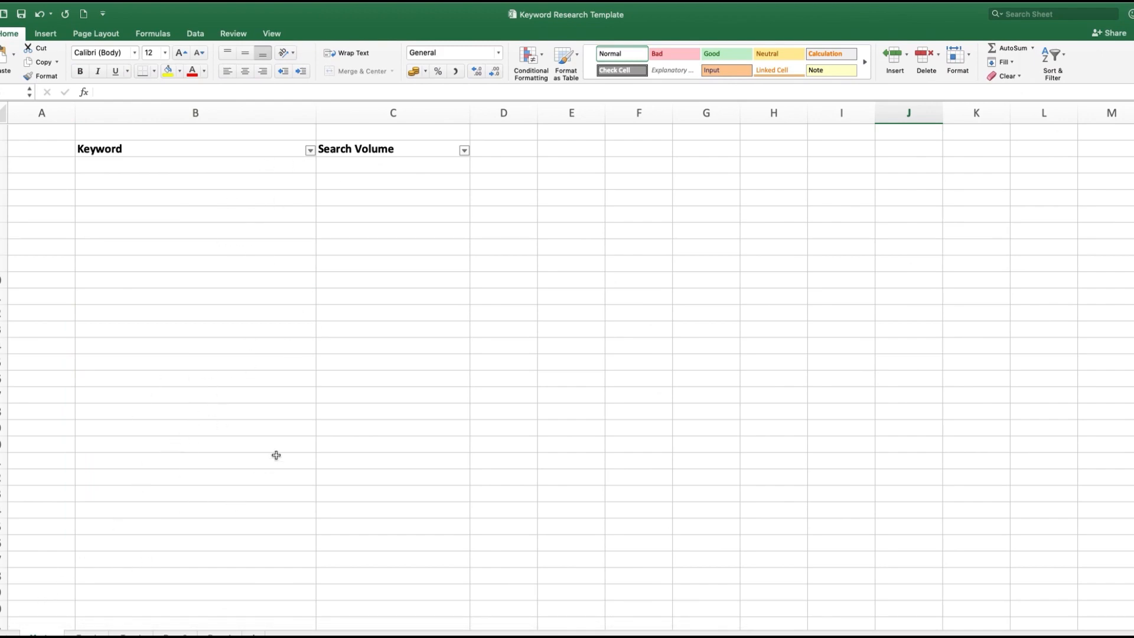
Step: Export all of the Sol Salute page's organic search positions as an Excel file
key(ctrl+Right)
scroll(628, 401, up, 9)
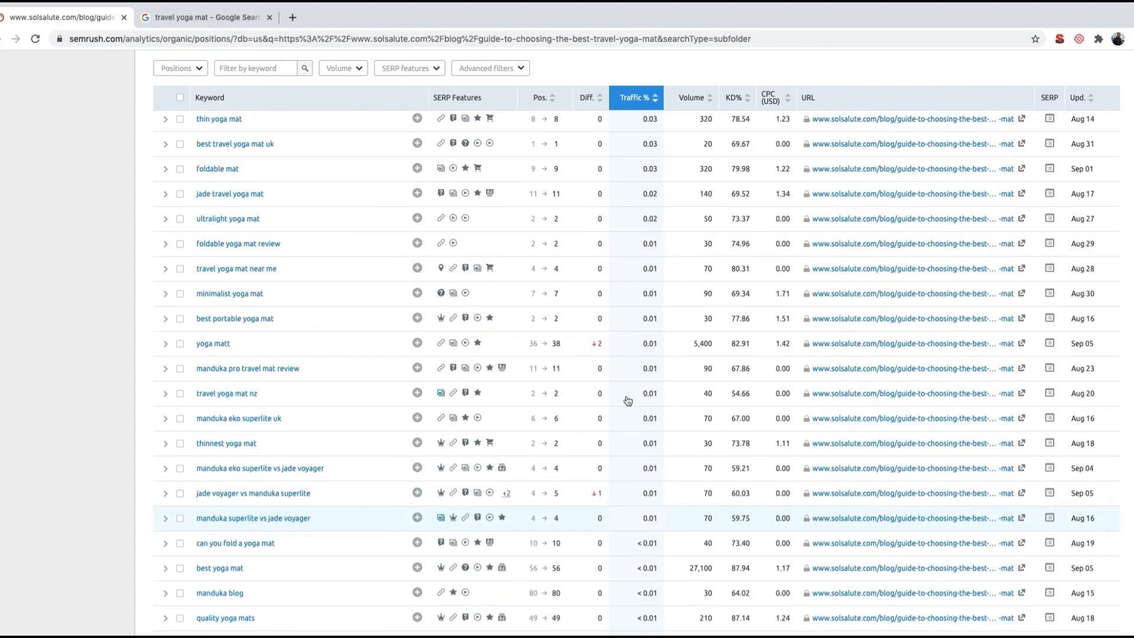
scroll(628, 401, up, 5)
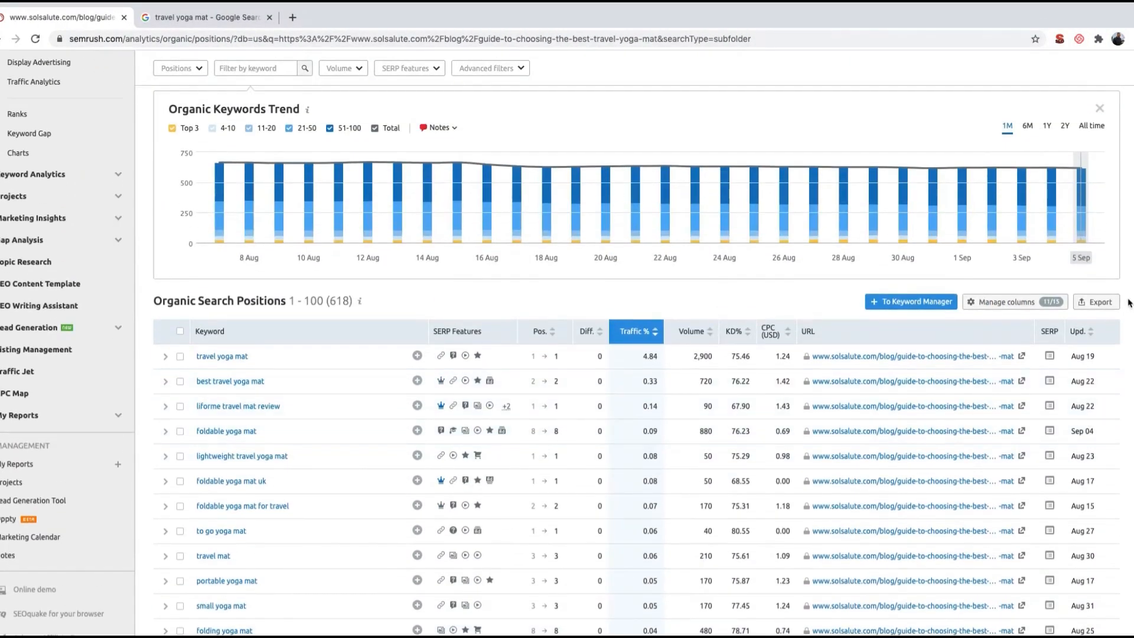
click(1112, 303)
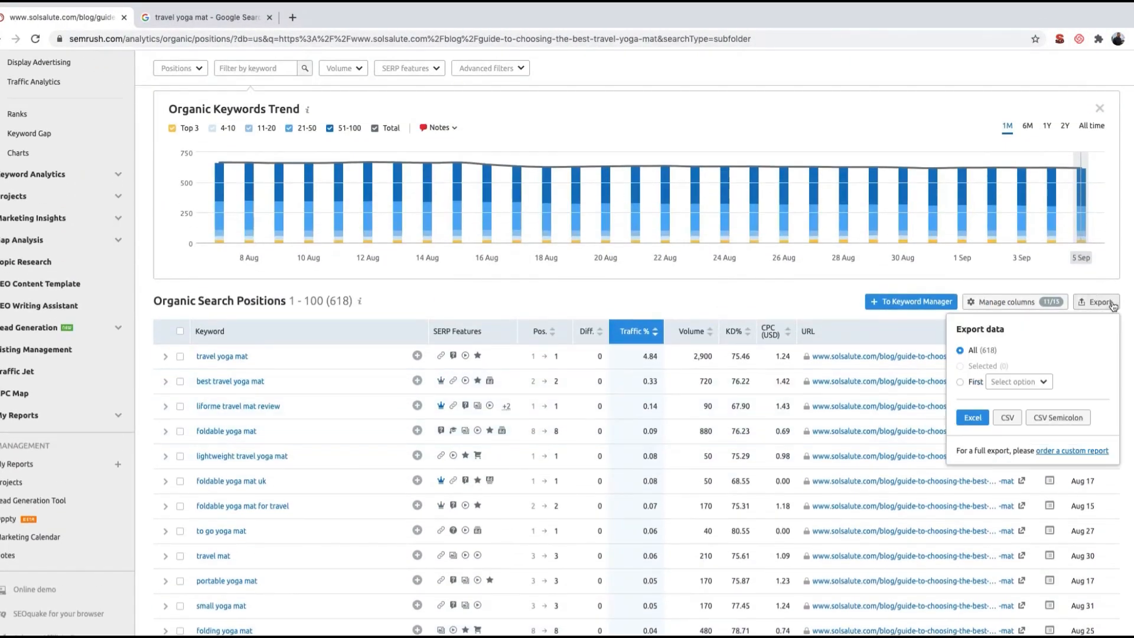
click(972, 424)
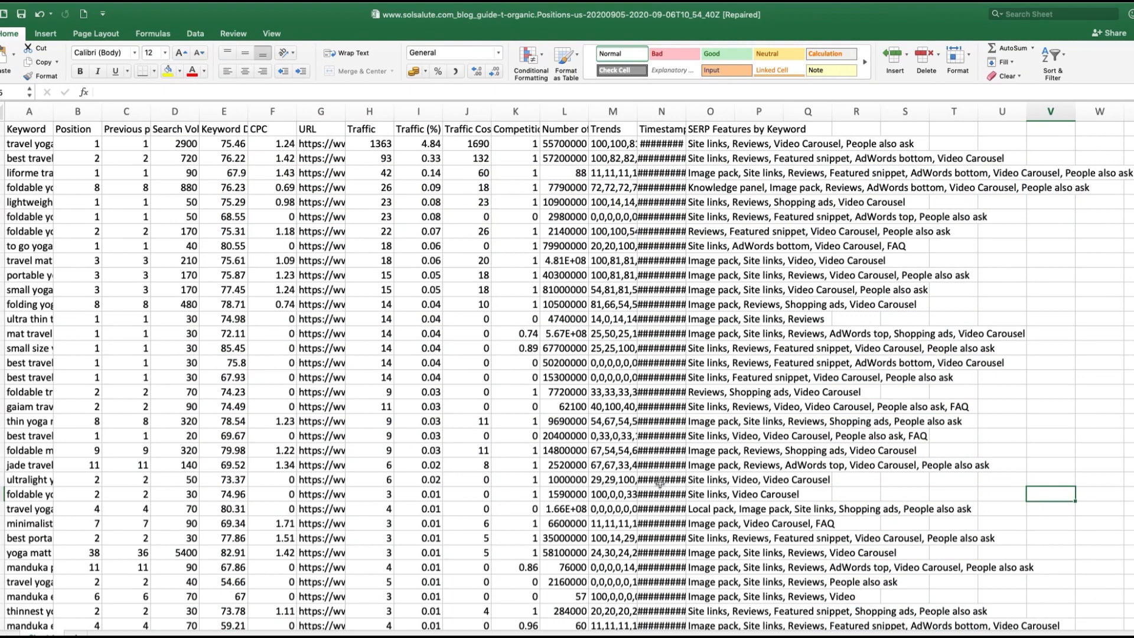
Step: Delete columns E through R, starting with Keyword Difficulty, from the Sol Salute export, leaving the keyword, position and search volume columns
drag(41, 148, 35, 190)
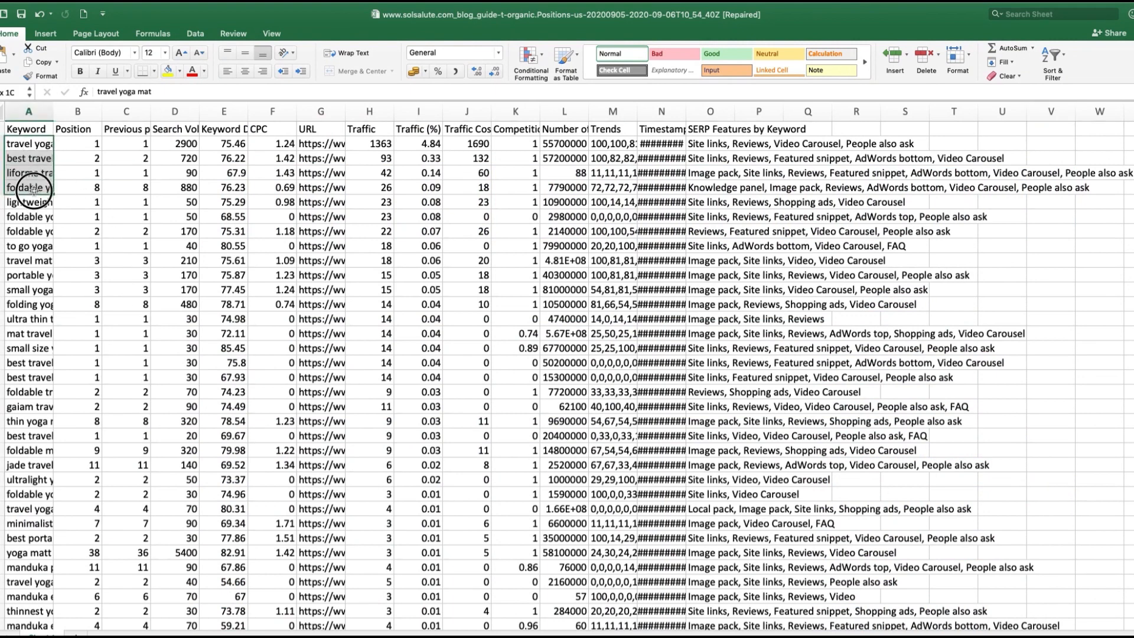
drag(185, 144, 181, 261)
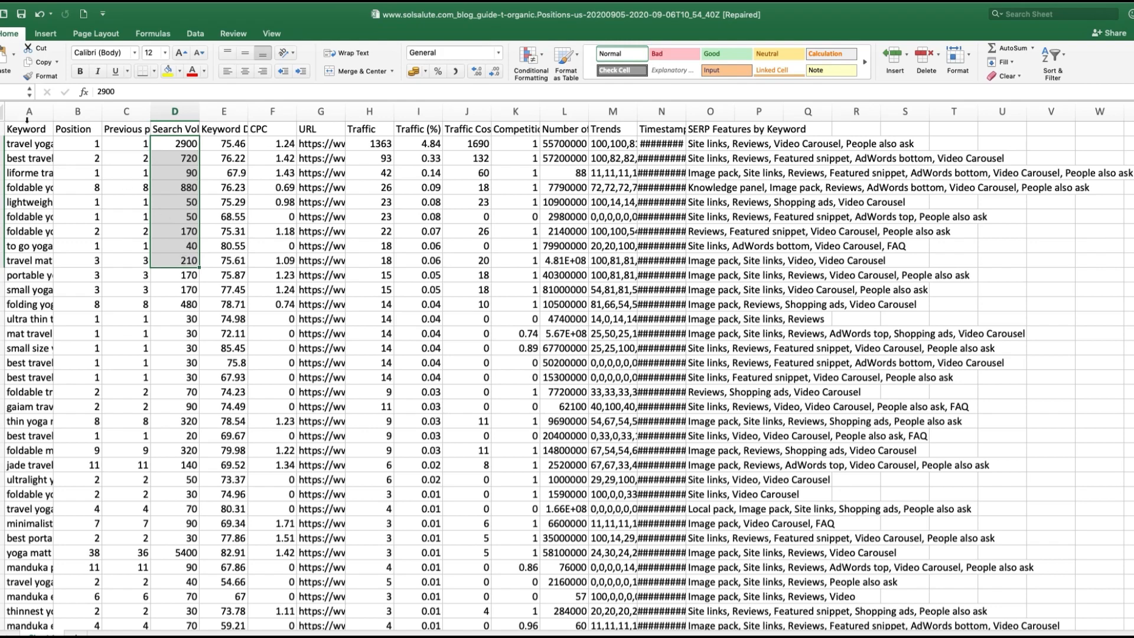
click(181, 111)
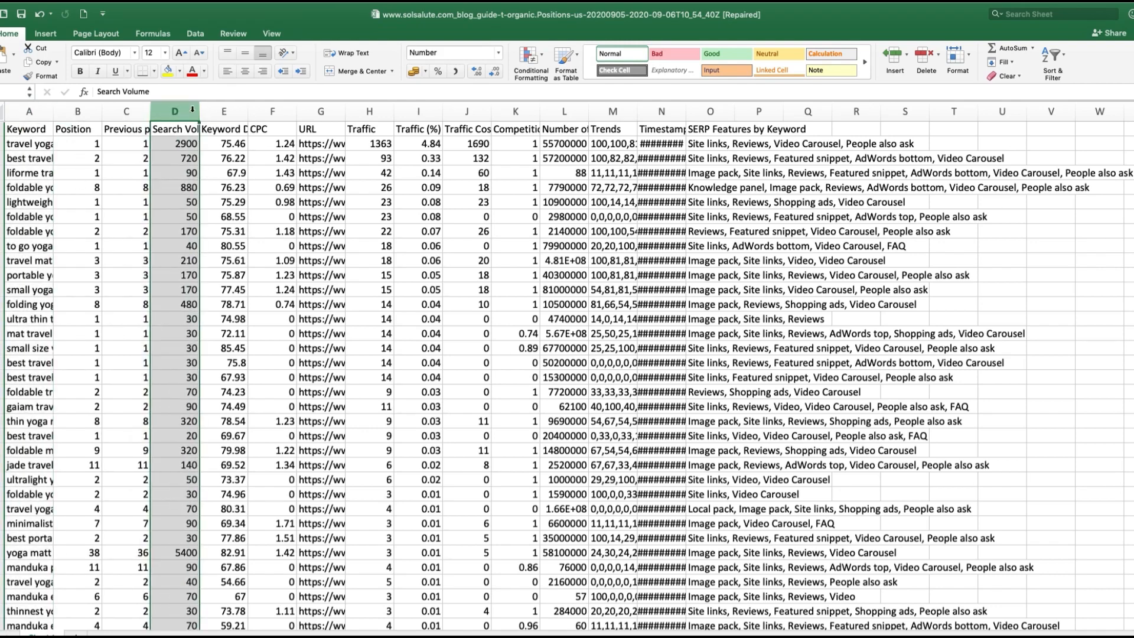
click(224, 111)
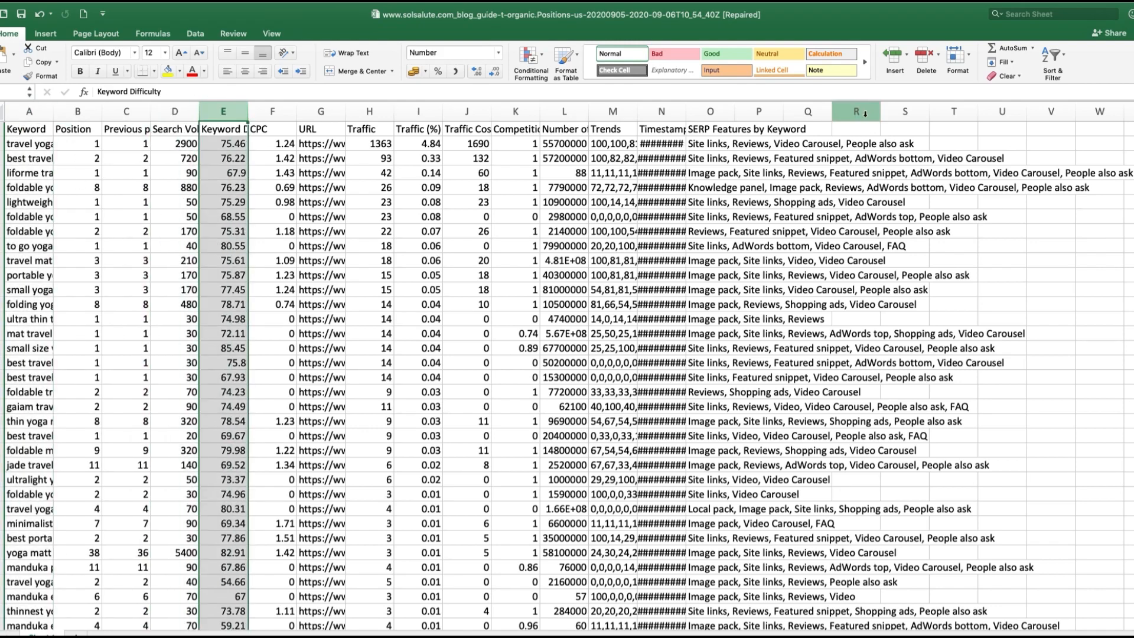
shift+click(865, 111)
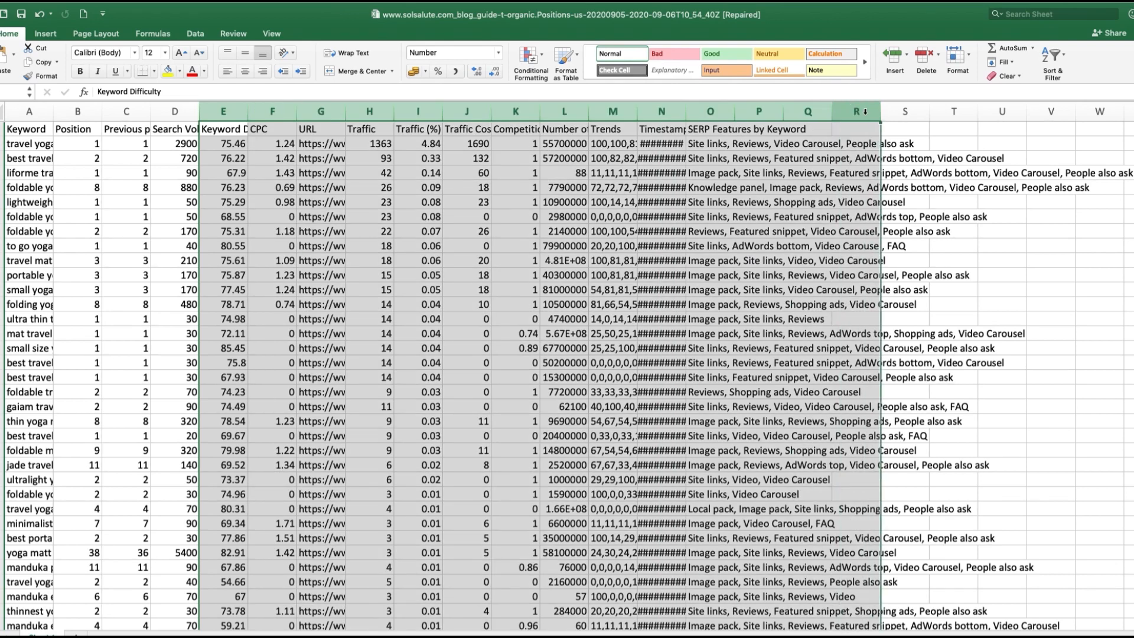
right_click(865, 111)
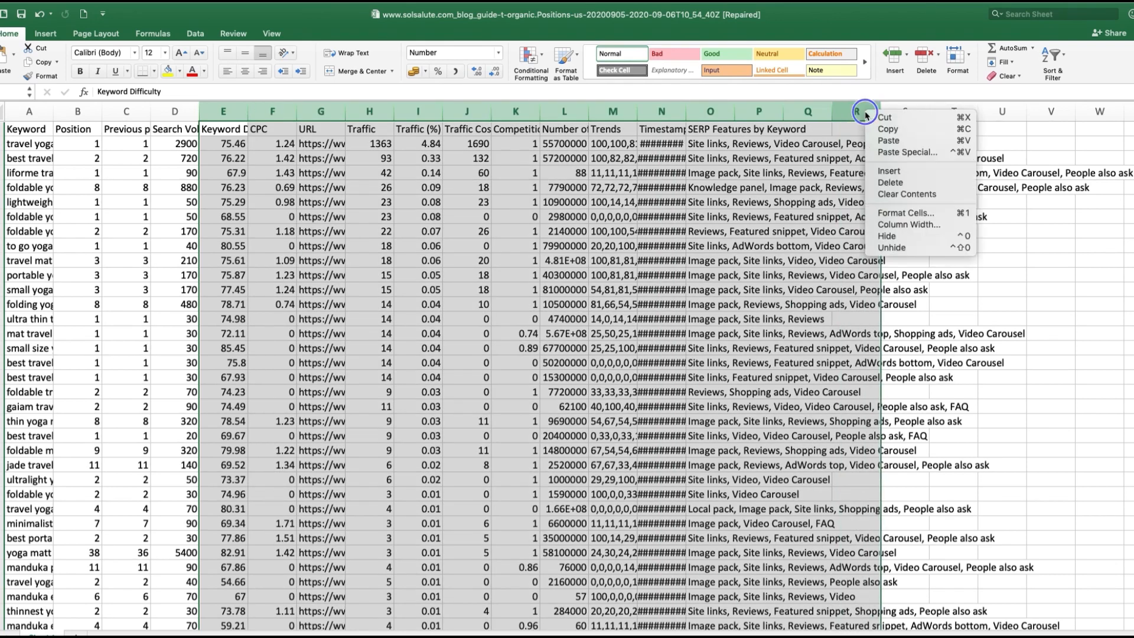
click(881, 183)
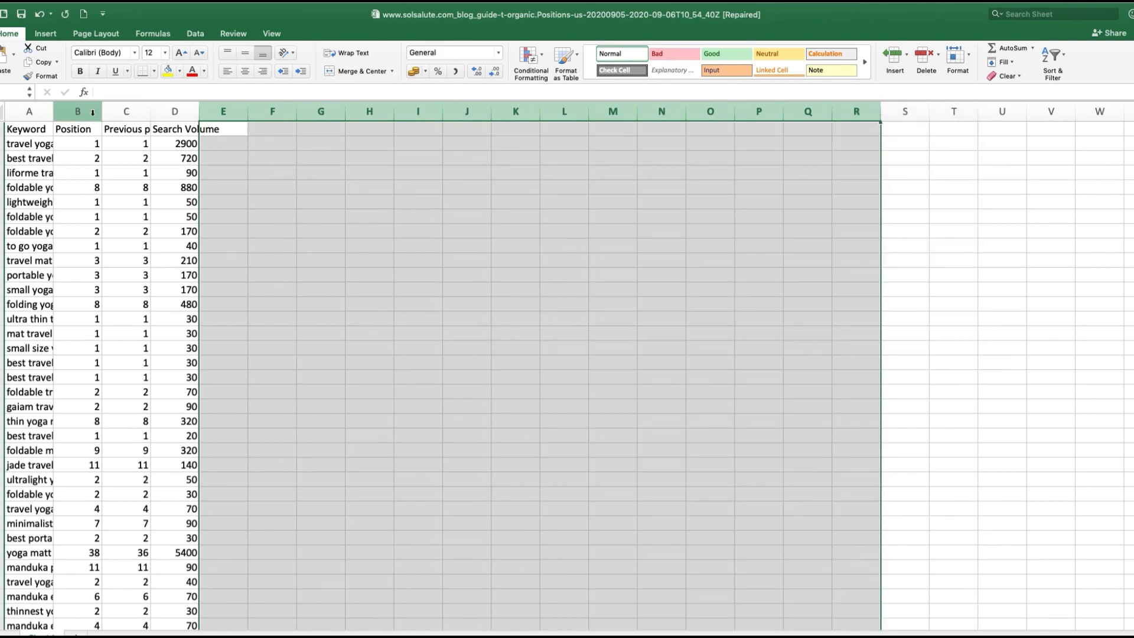
Step: Delete the Position and previous position columns, and fit the Keyword and Search Volume columns to their contents
click(92, 112)
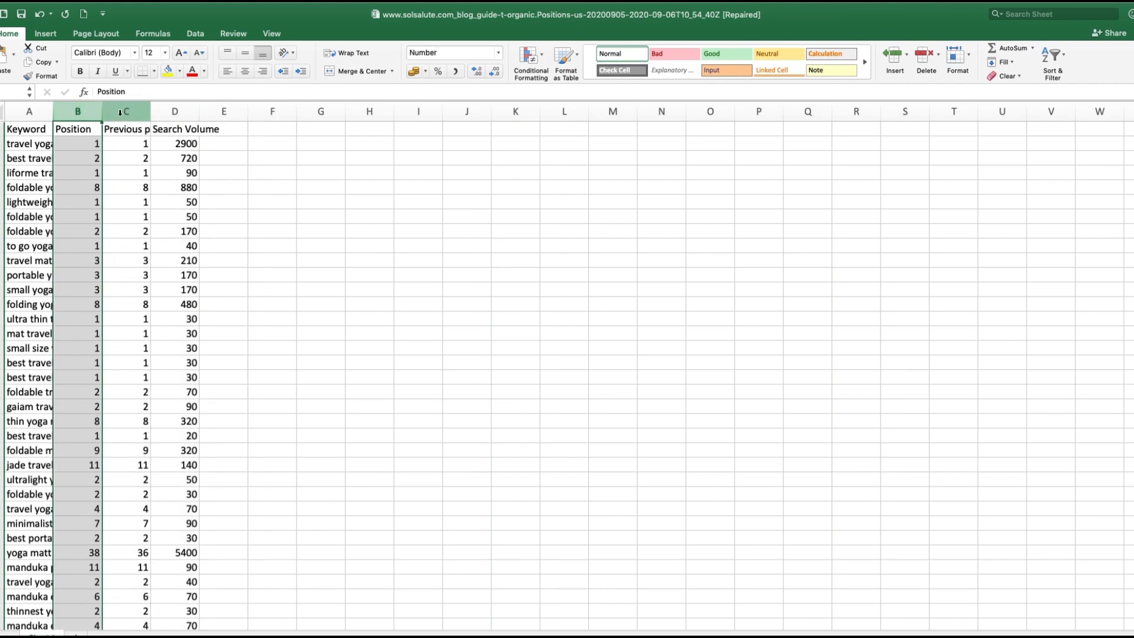
shift+click(120, 113)
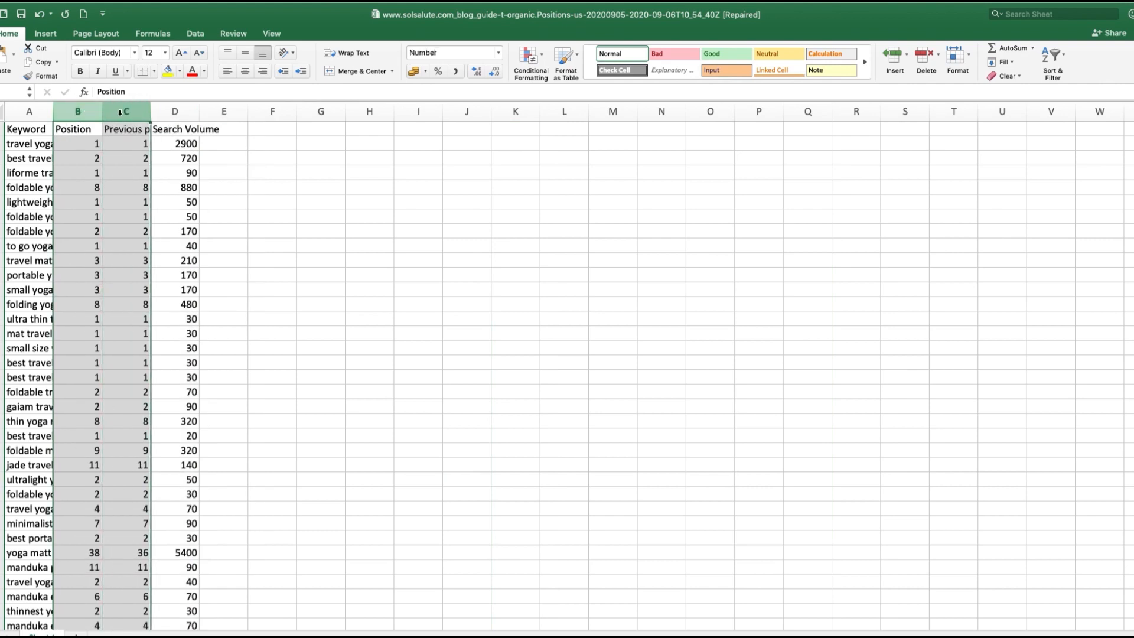
right_click(120, 112)
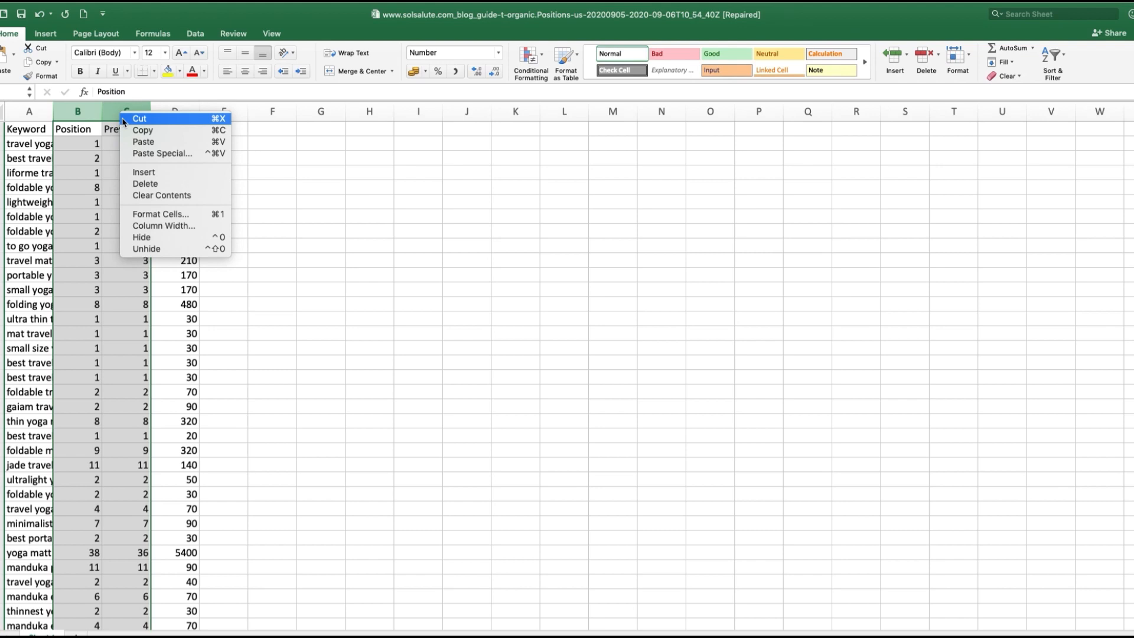
click(141, 184)
click(38, 143)
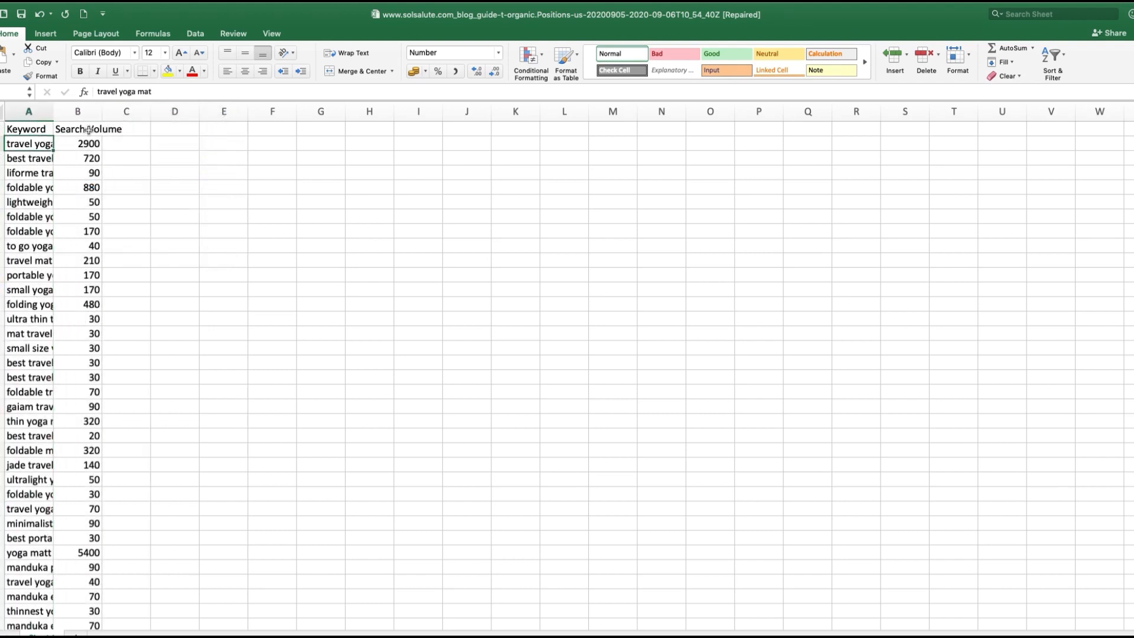
double_click(102, 112)
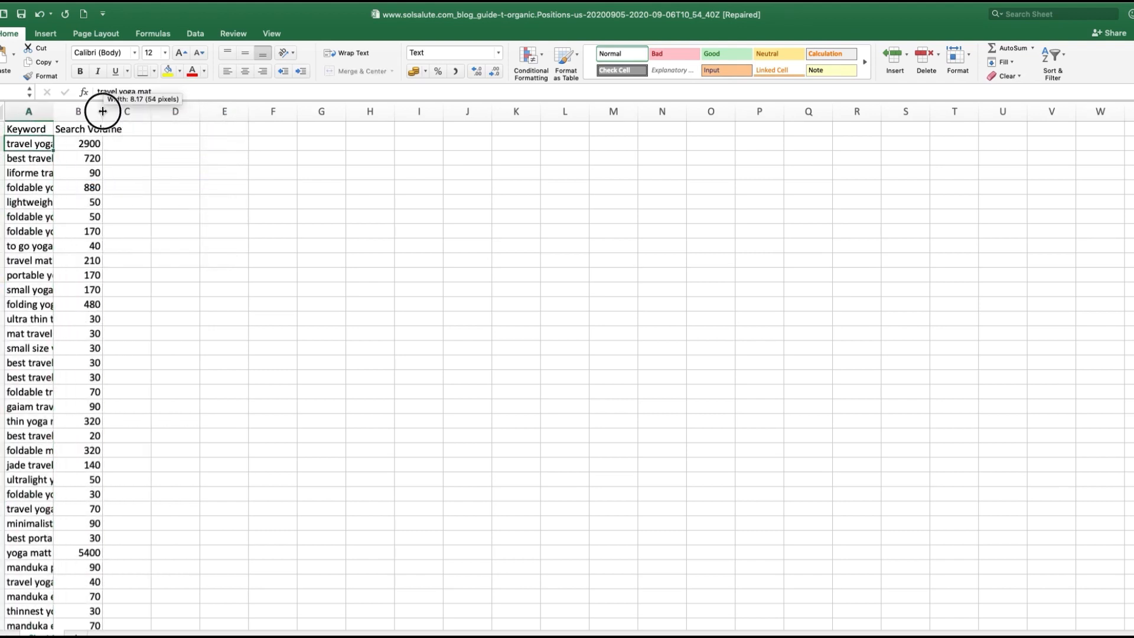
double_click(53, 112)
Step: Copy all exported keywords with their search volumes into the first sheet of the Keyword Research Template, below its headers
drag(81, 144, 271, 404)
scroll(271, 404, up, 8)
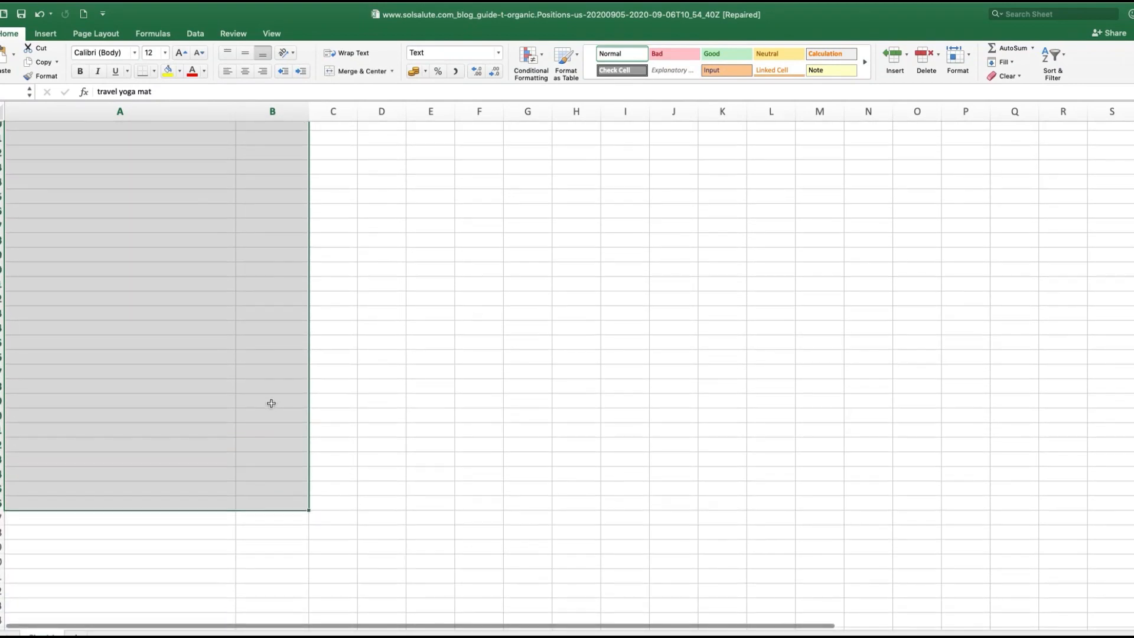
scroll(271, 404, up, 3)
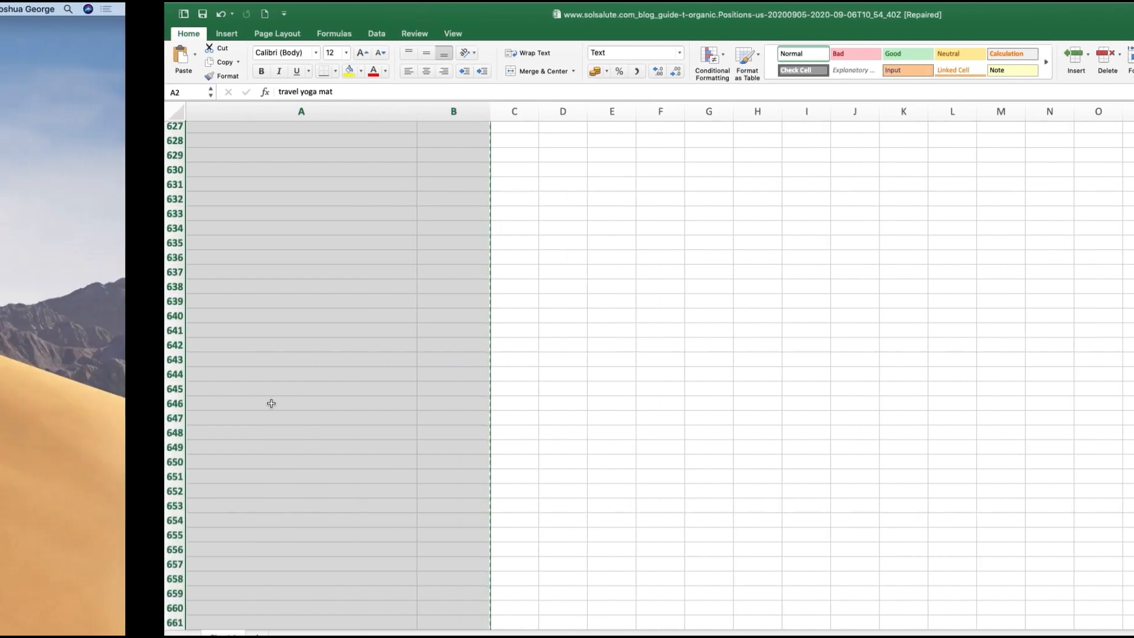
key(ctrl+Right)
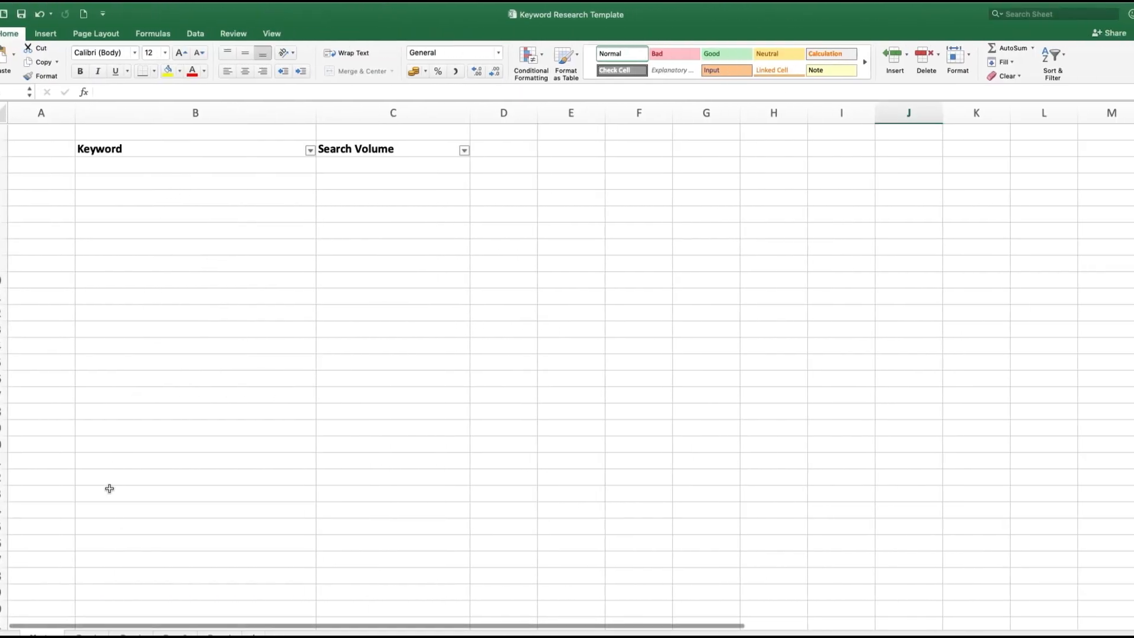
click(151, 165)
click(177, 207)
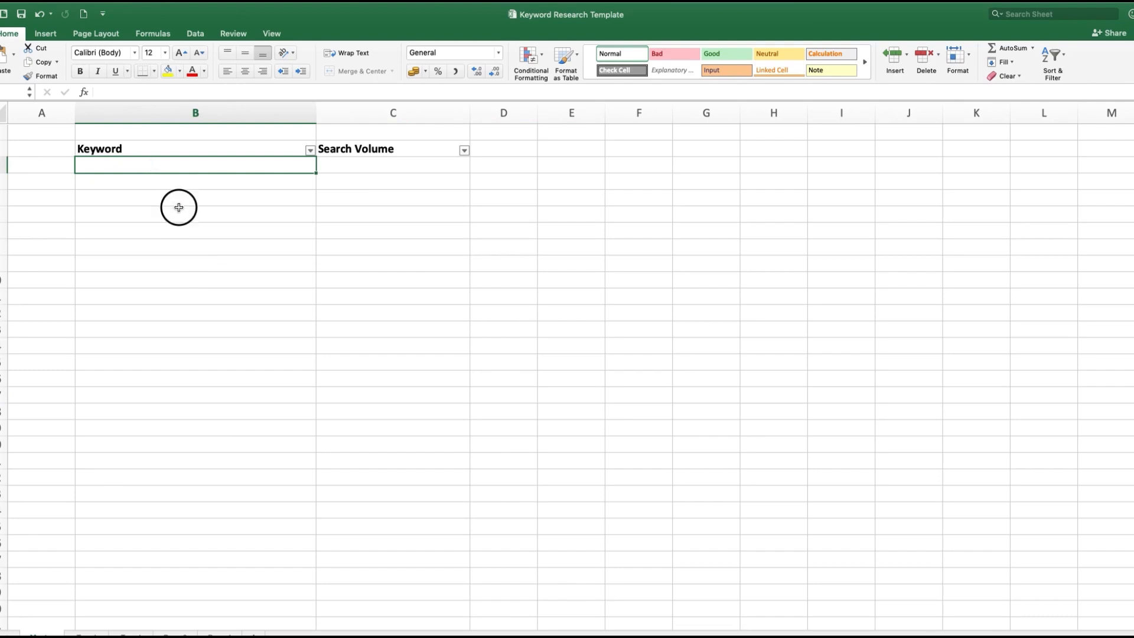
click(178, 170)
key(super+v)
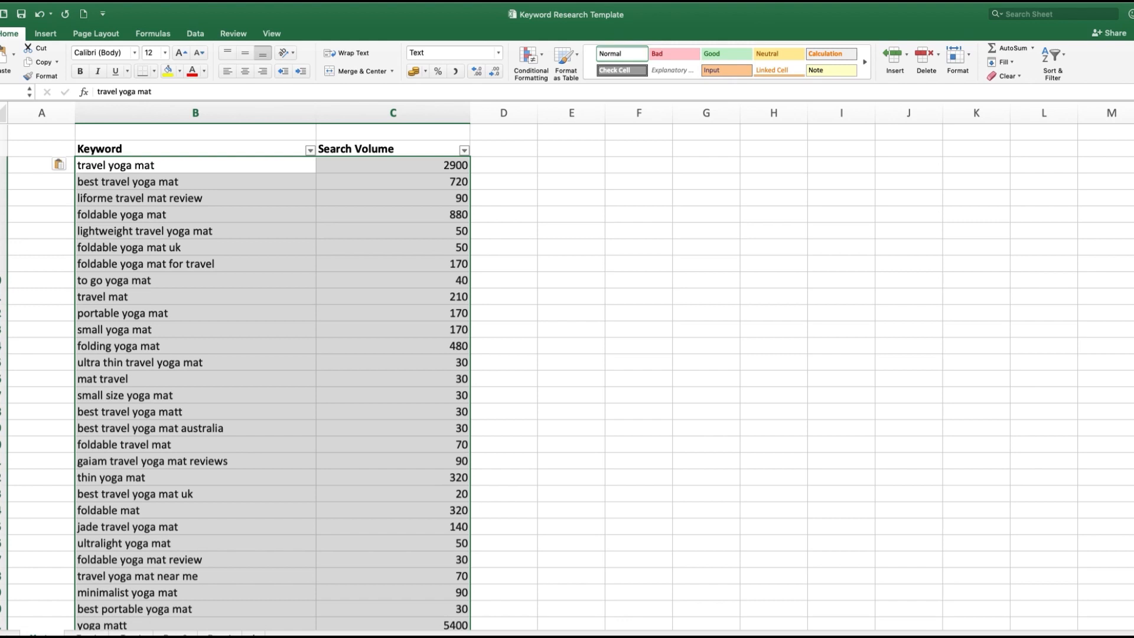
Step: Filter the Keyword column to show only entries that contain "travel"
click(273, 508)
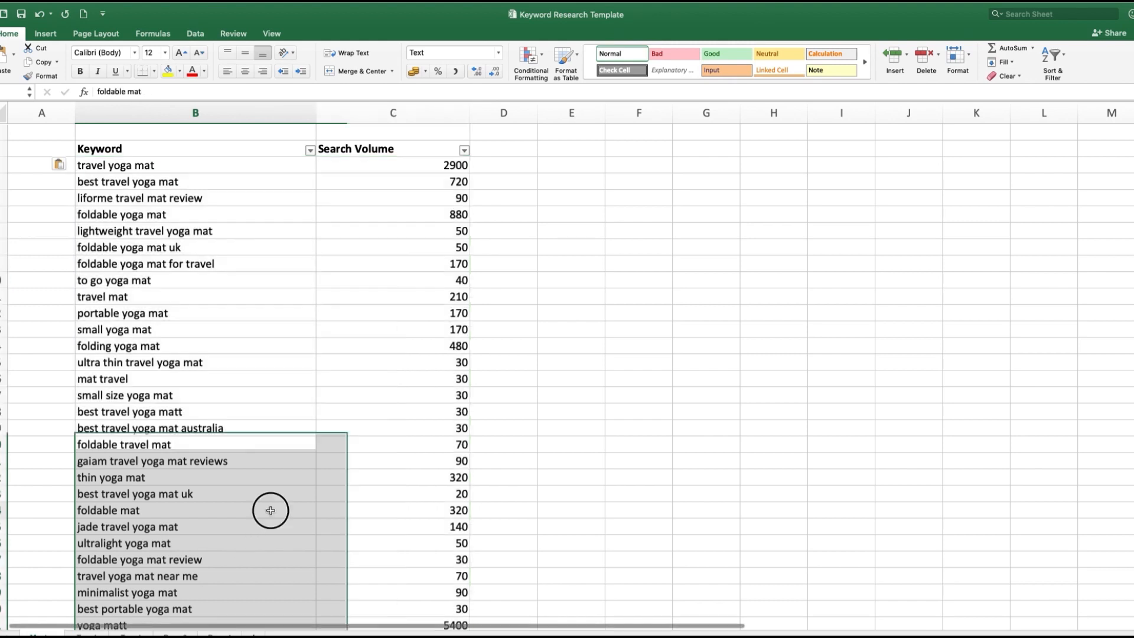
click(309, 152)
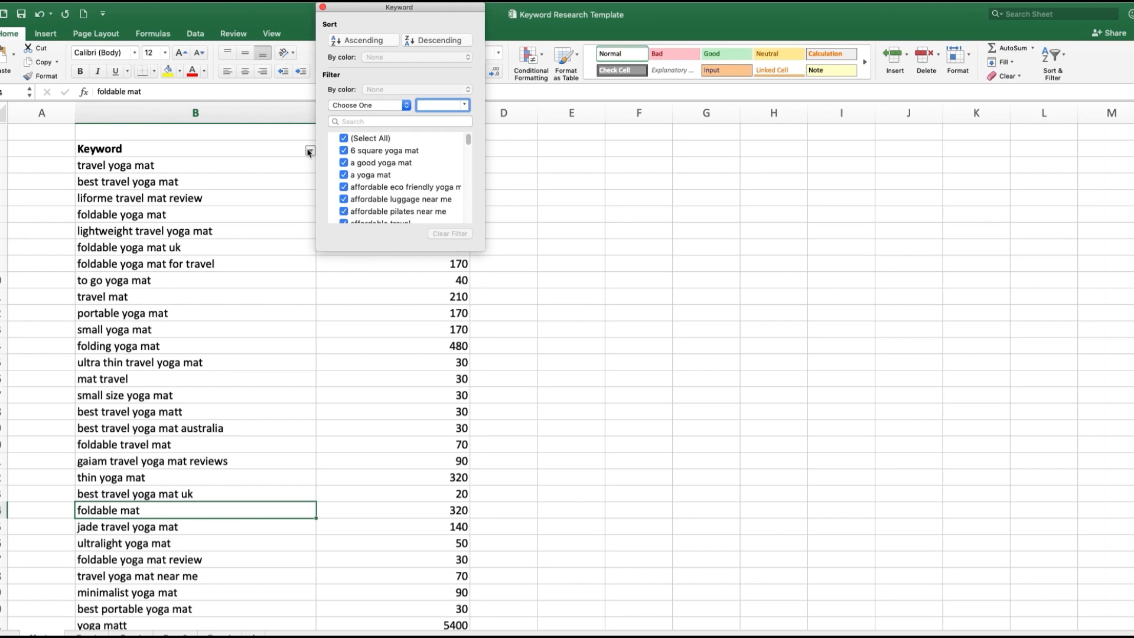
click(353, 107)
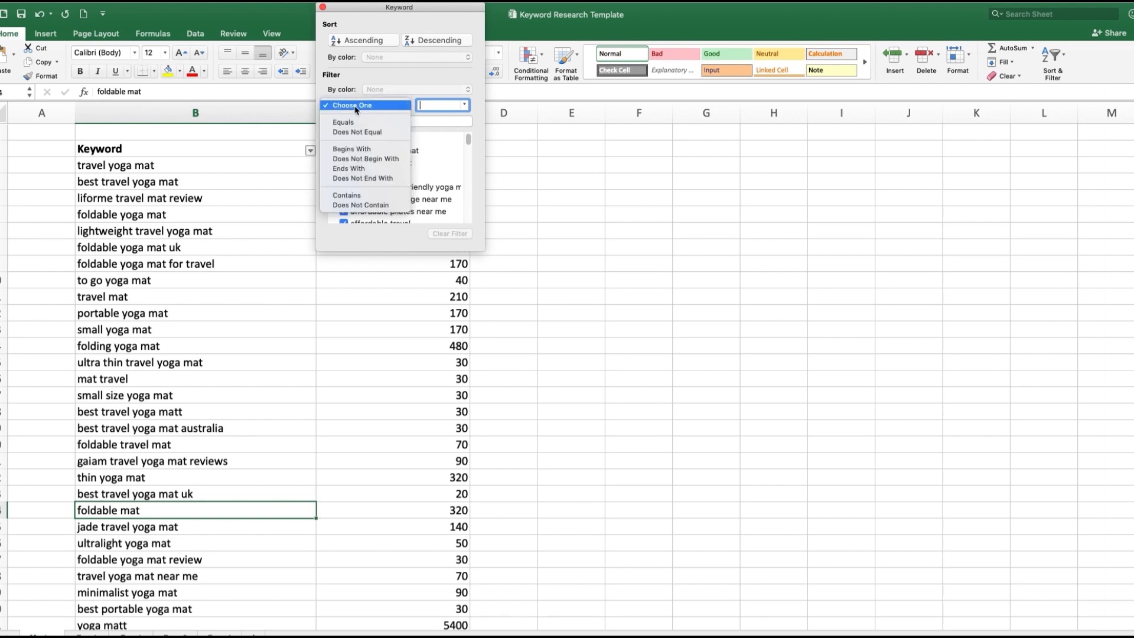
click(349, 195)
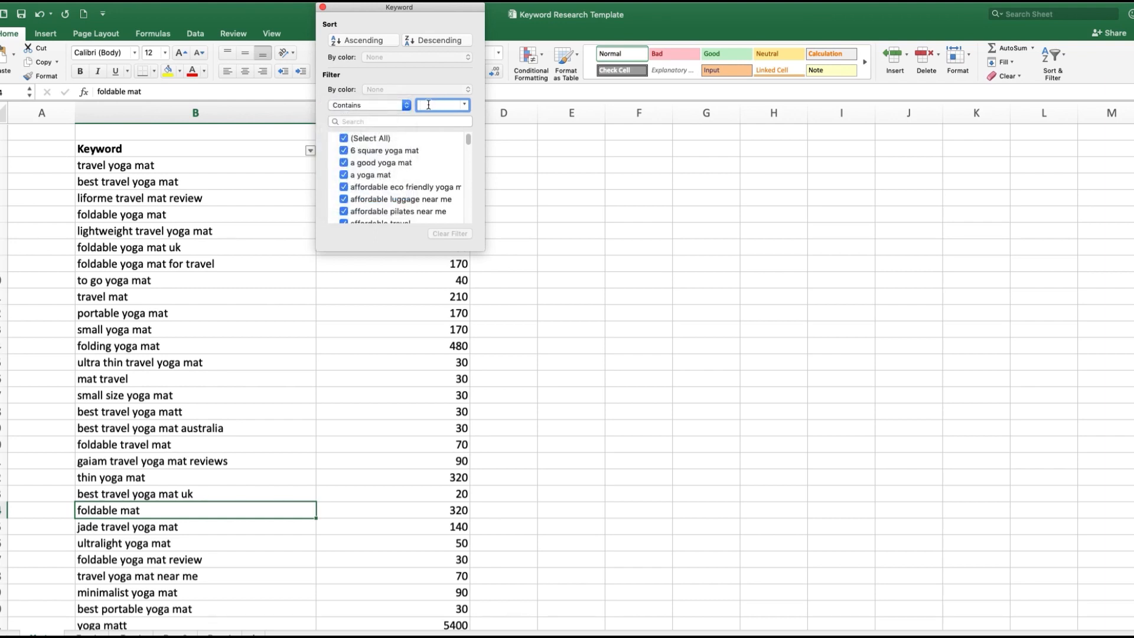
text(travel)
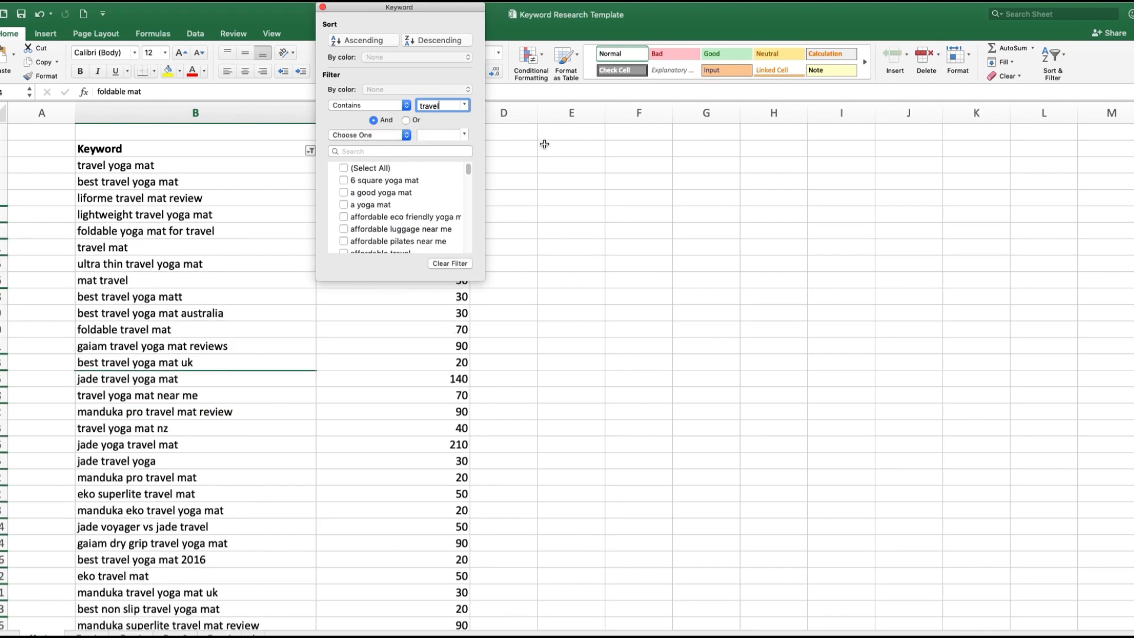
click(551, 174)
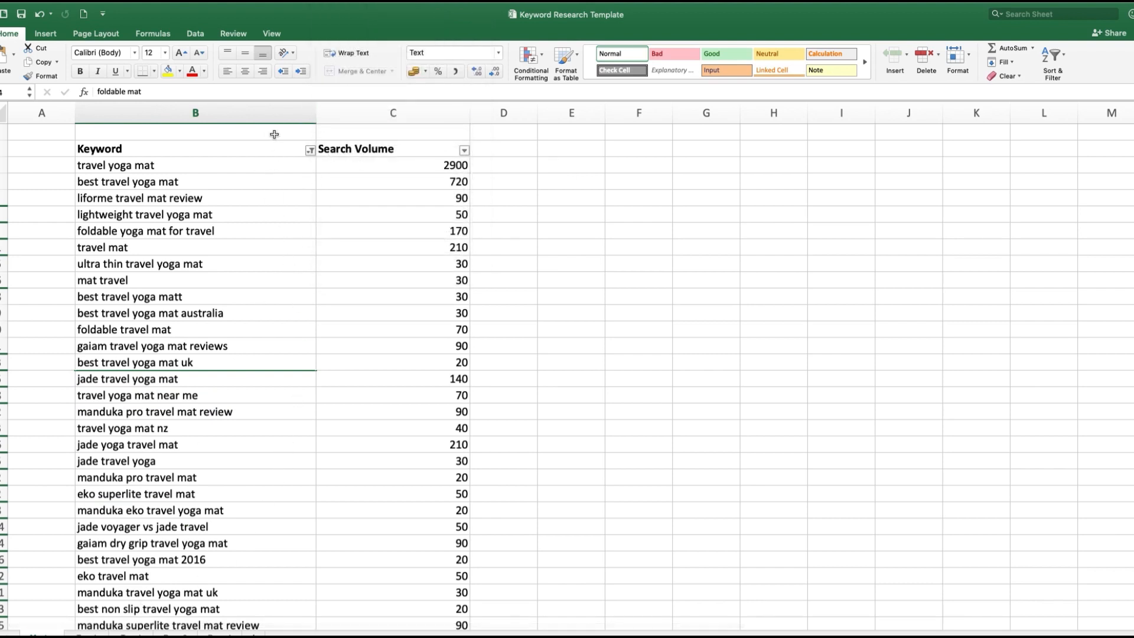
Step: Copy the filtered travel keywords with their search volumes and append them below "lightweight yoga mat uk" in the travel yoga mat sheet
click(264, 102)
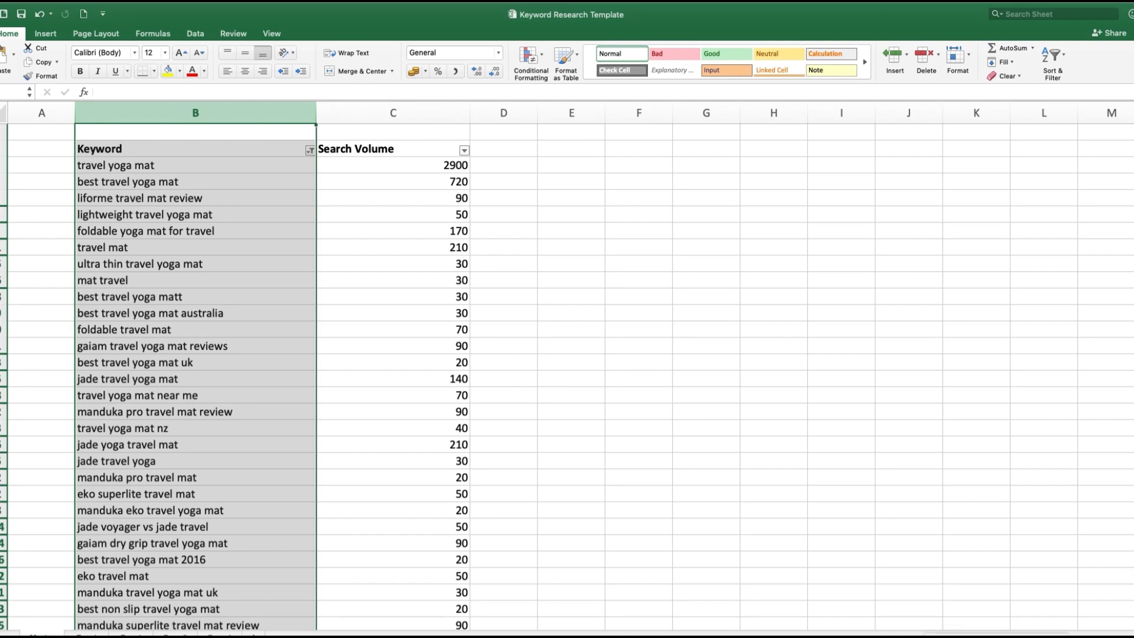
click(169, 149)
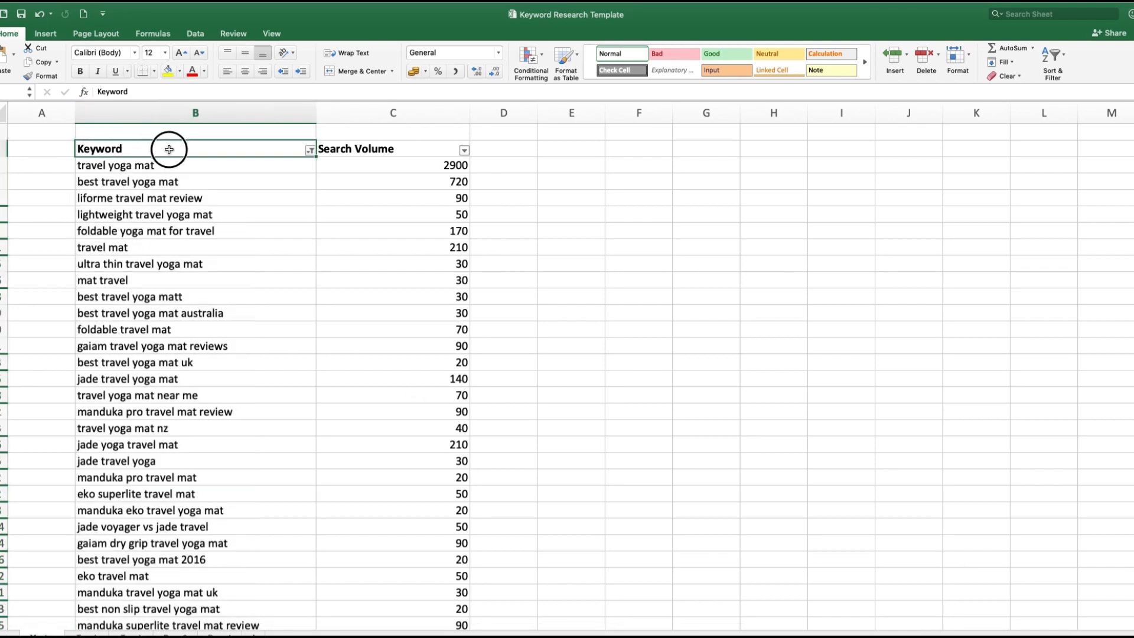
drag(169, 149, 441, 355)
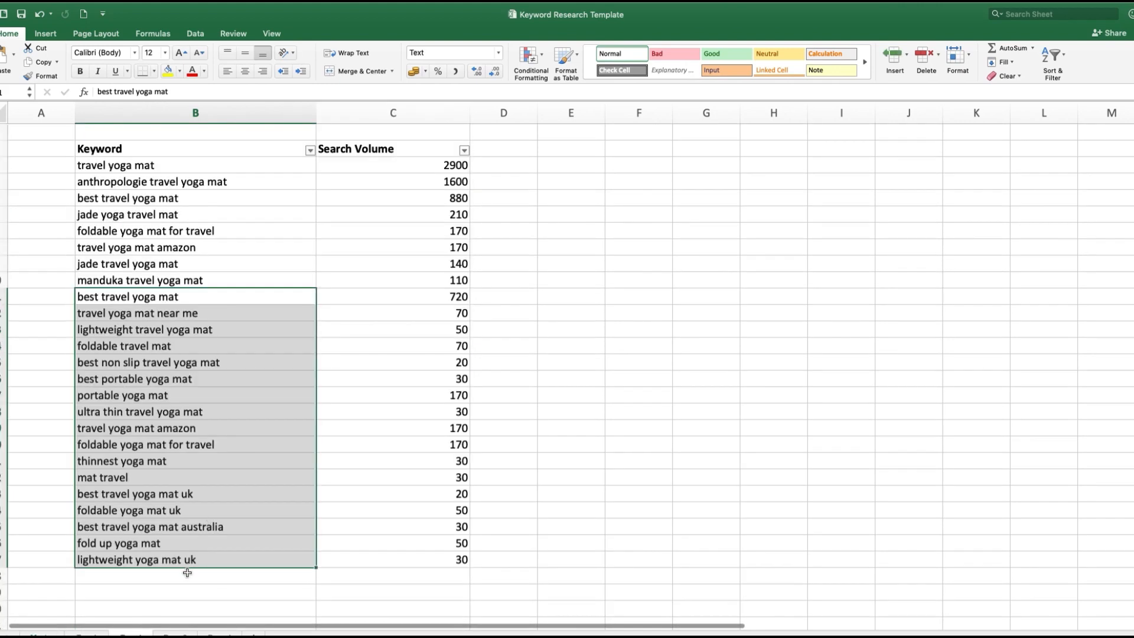
click(186, 574)
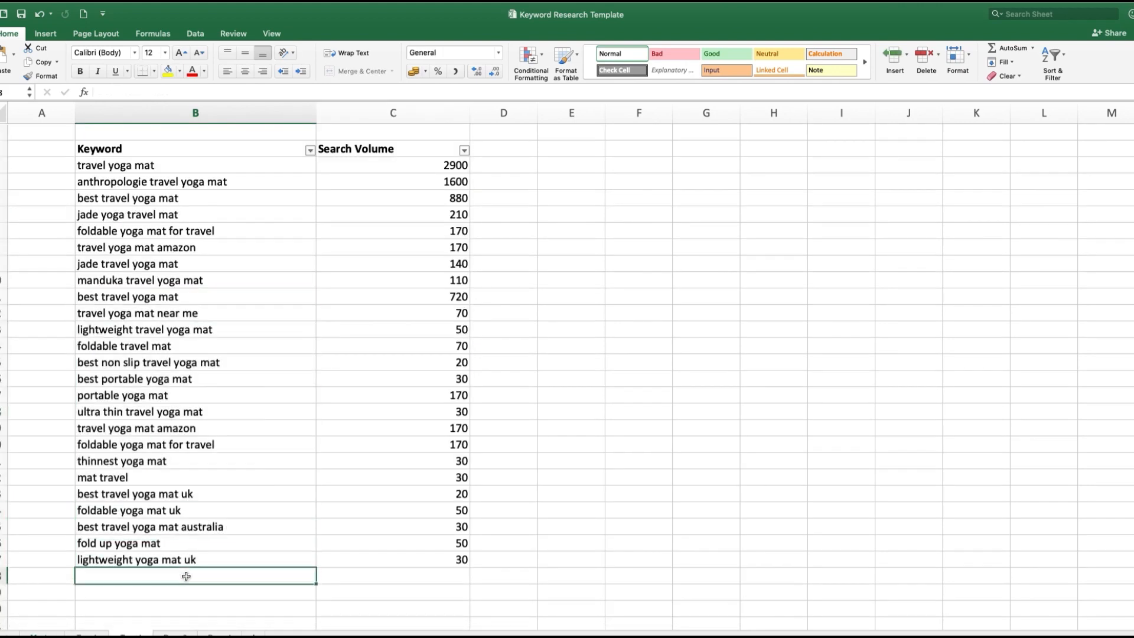
key(super+v)
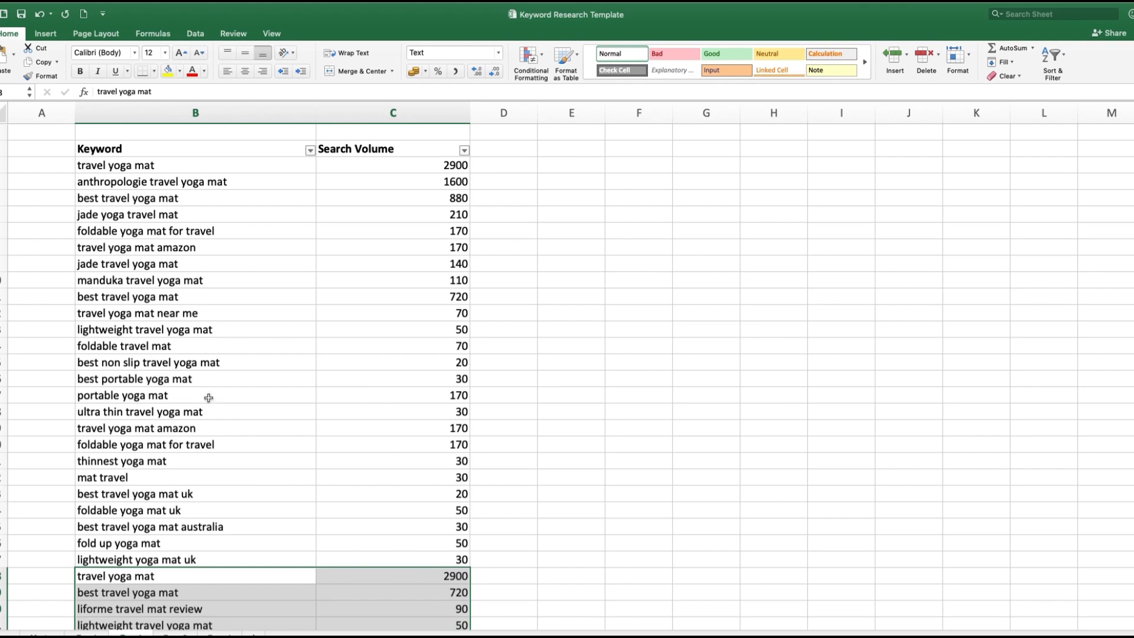
Step: Review the Keyword column entries in the combined travel yoga mat list
click(236, 113)
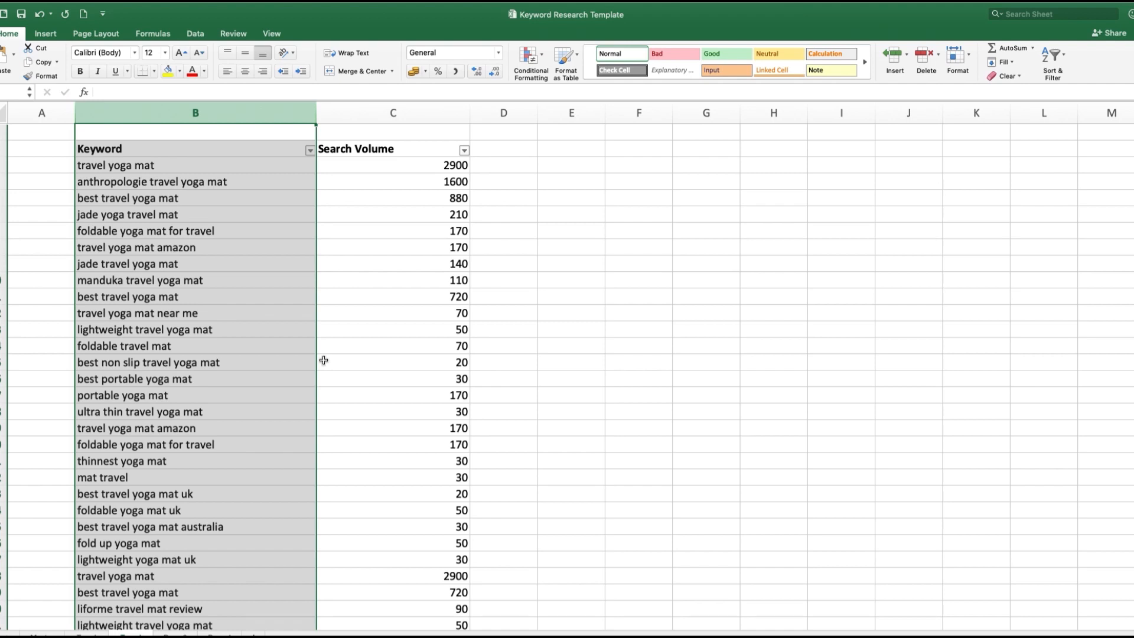
click(234, 285)
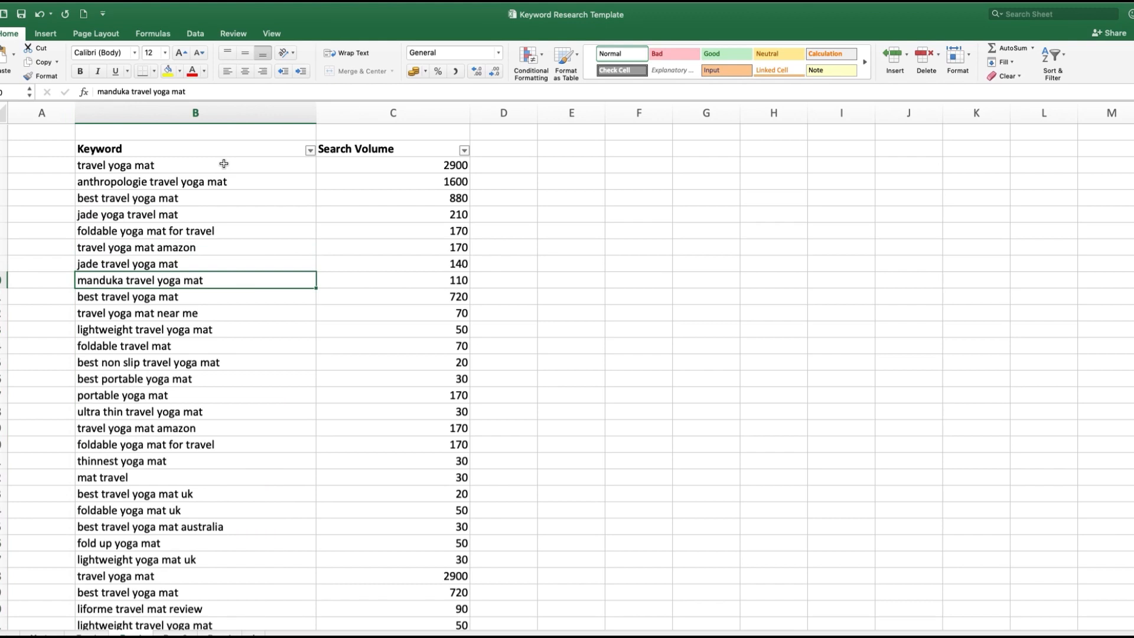
click(223, 116)
click(200, 165)
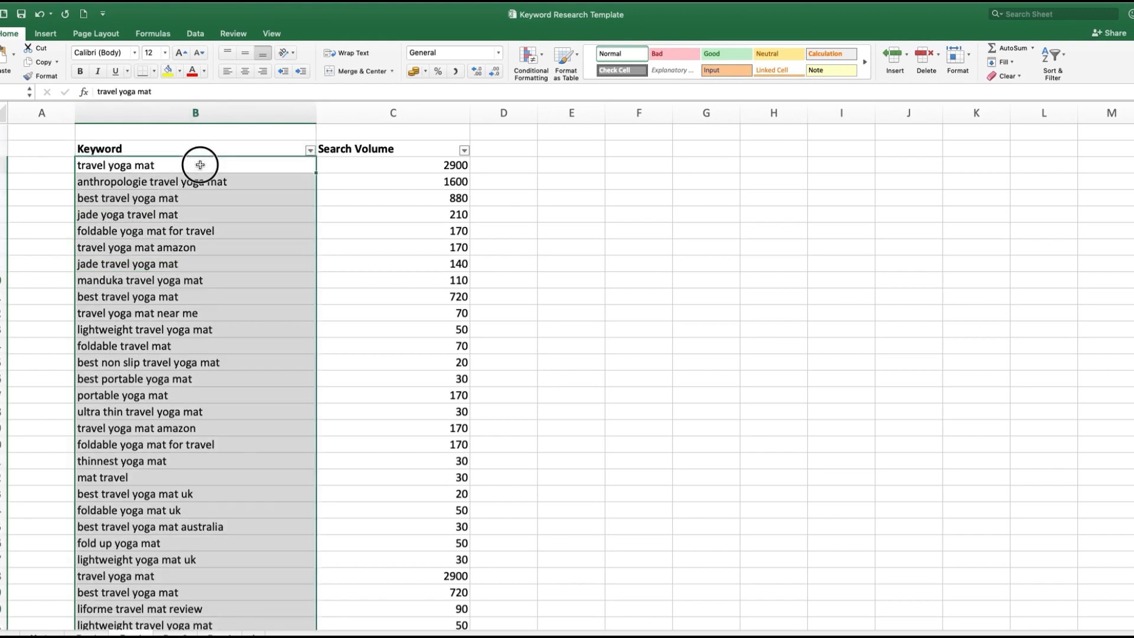
drag(200, 165, 201, 233)
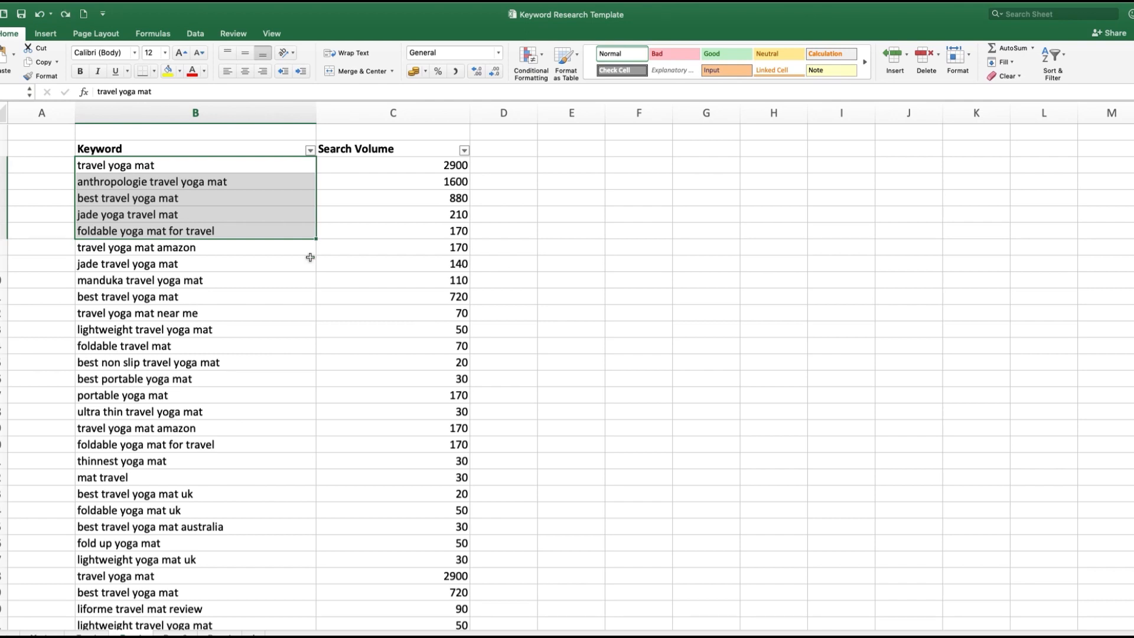
Step: Return to the sheet with all exported keywords and filter the Keyword column to entries containing "towel"
click(35, 635)
scroll(274, 330, up, 20)
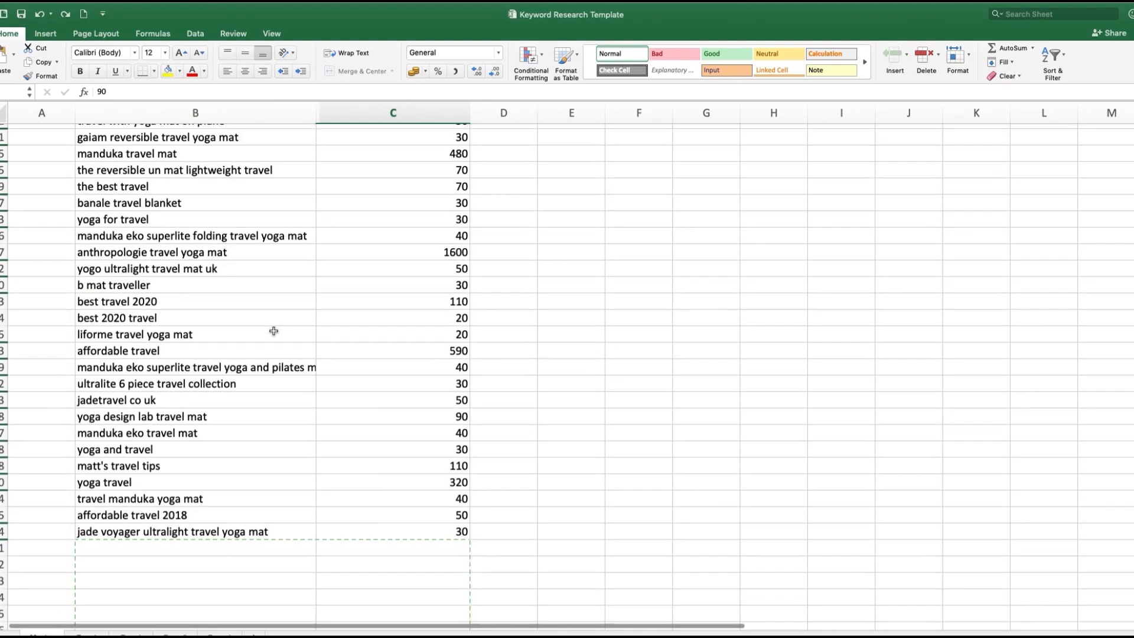
key(super+c)
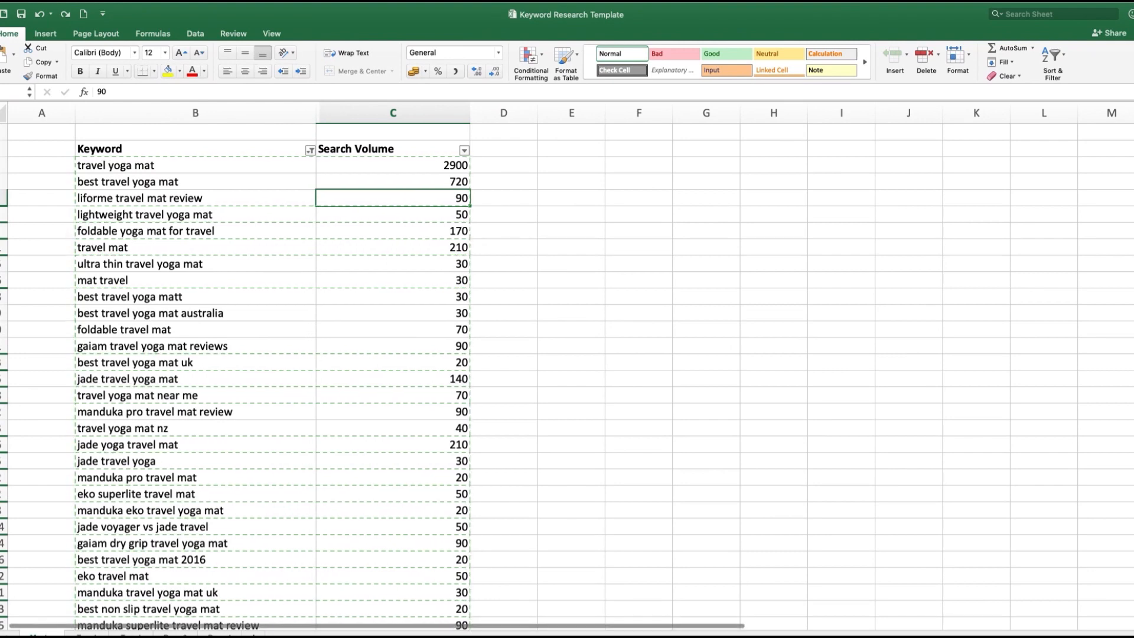
click(286, 148)
click(310, 150)
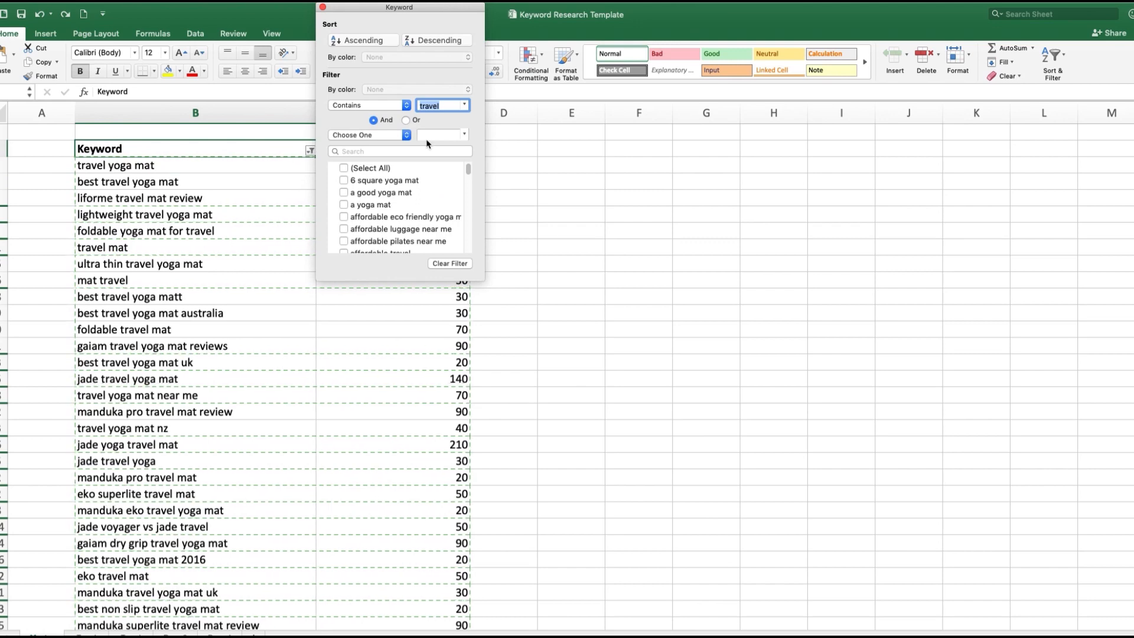
text(towe)
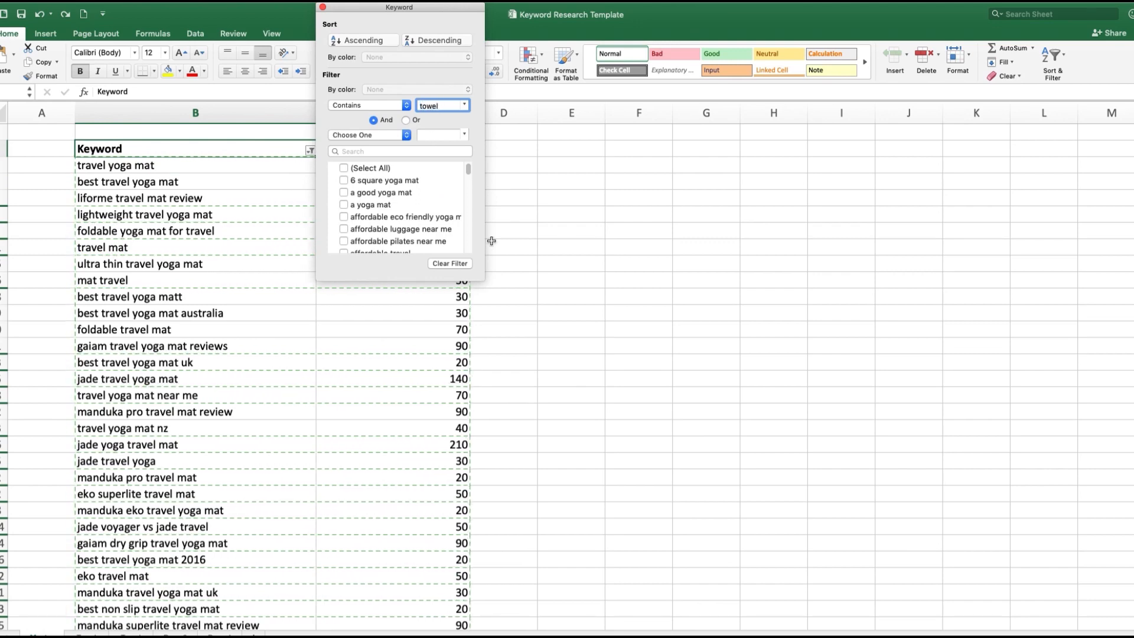
click(521, 257)
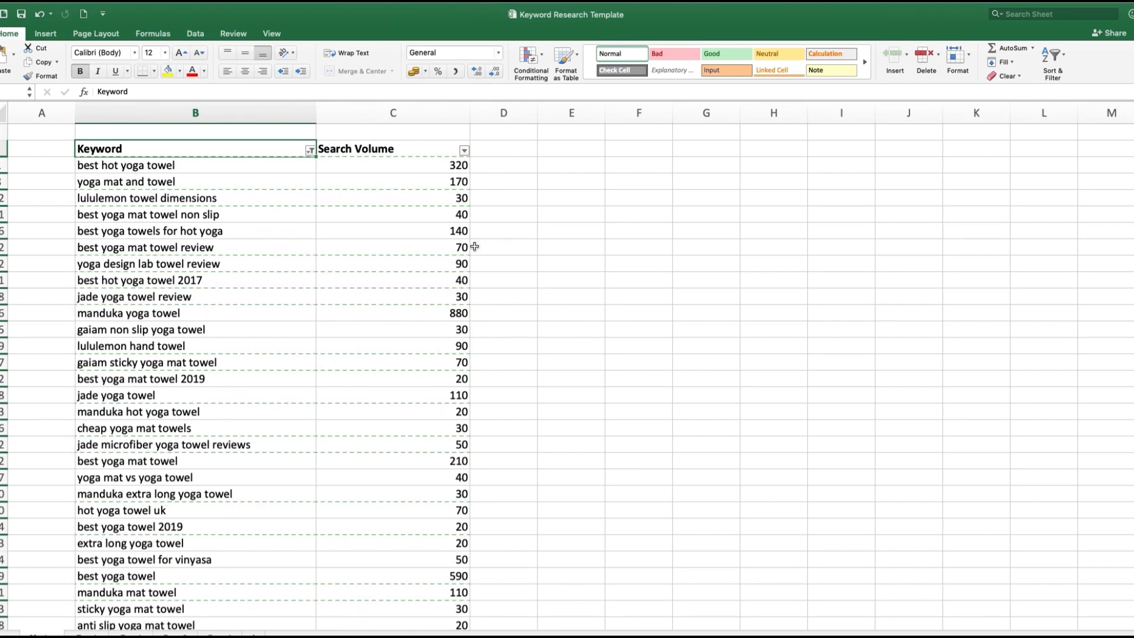
Step: Copy the filtered towel keywords with their search volumes and append them below "yogitoes yoga mat towel" in the towel sheet
click(153, 113)
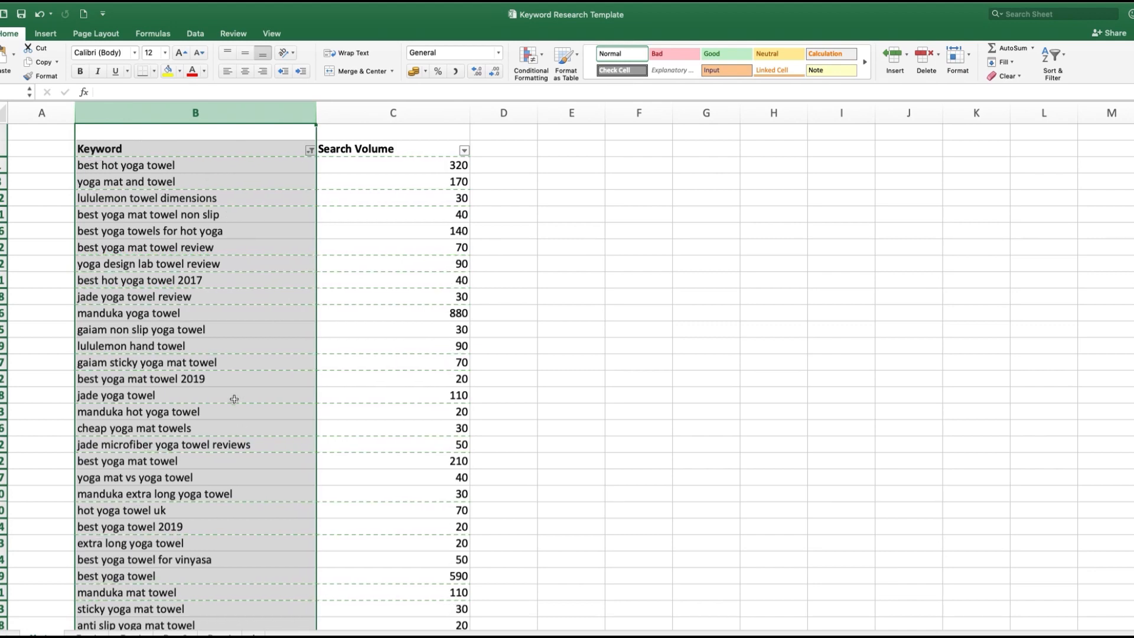
click(366, 408)
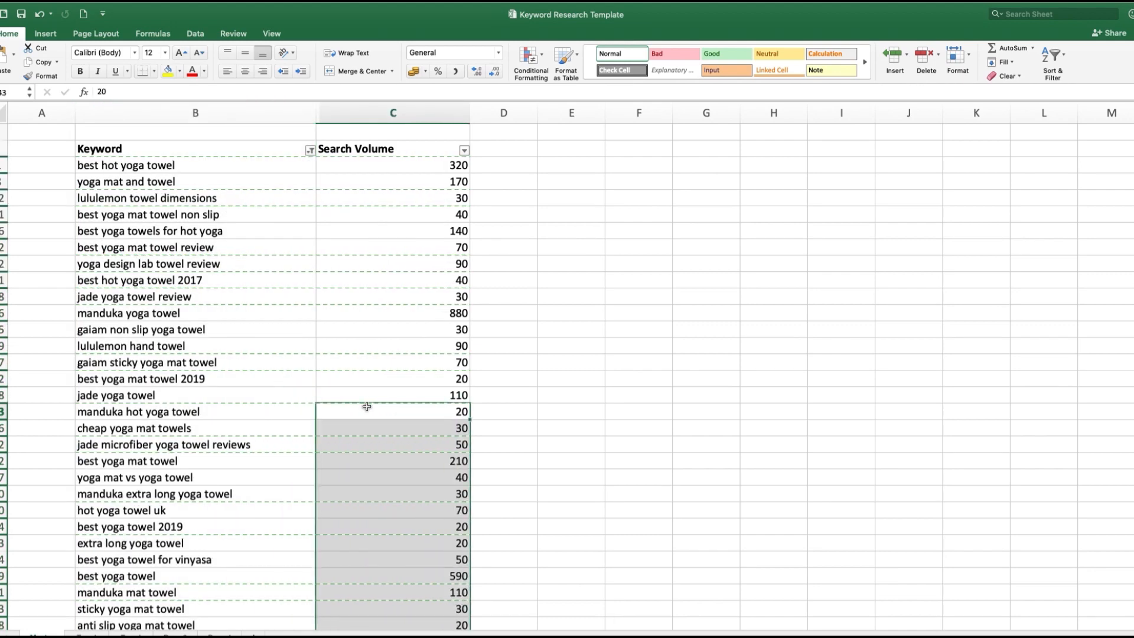
drag(243, 168, 413, 495)
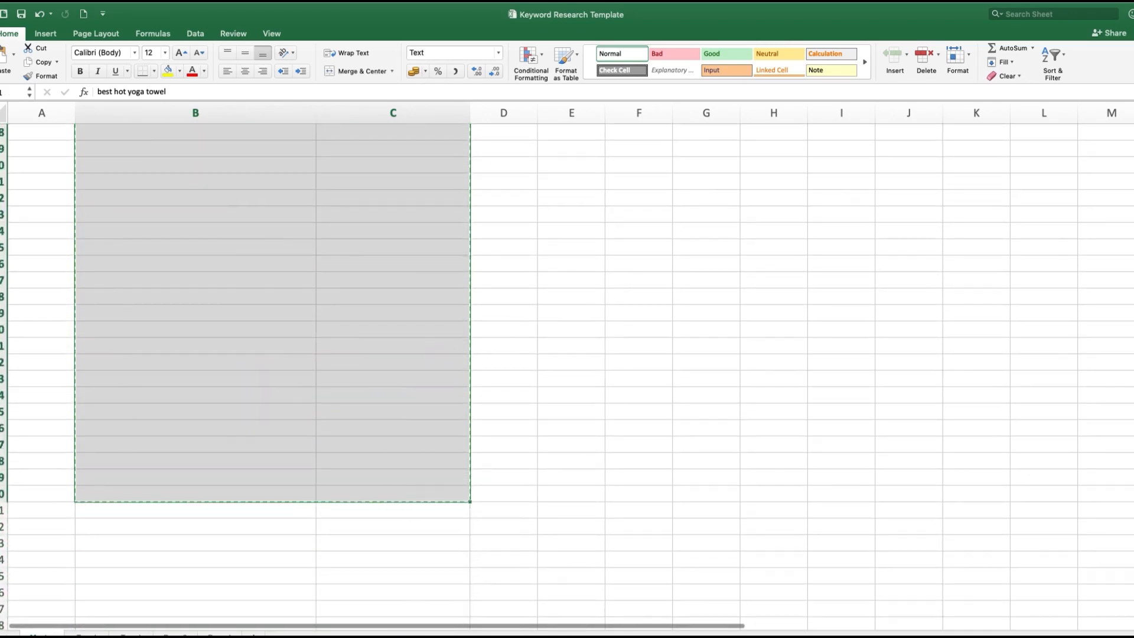
click(88, 635)
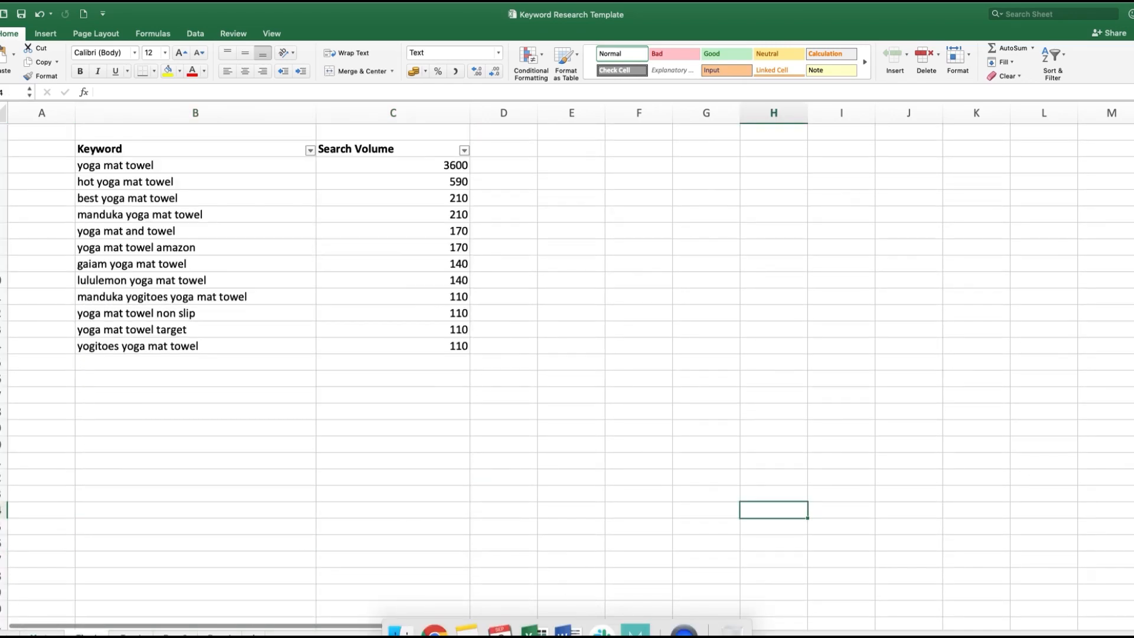
click(198, 362)
key(ctrl+v)
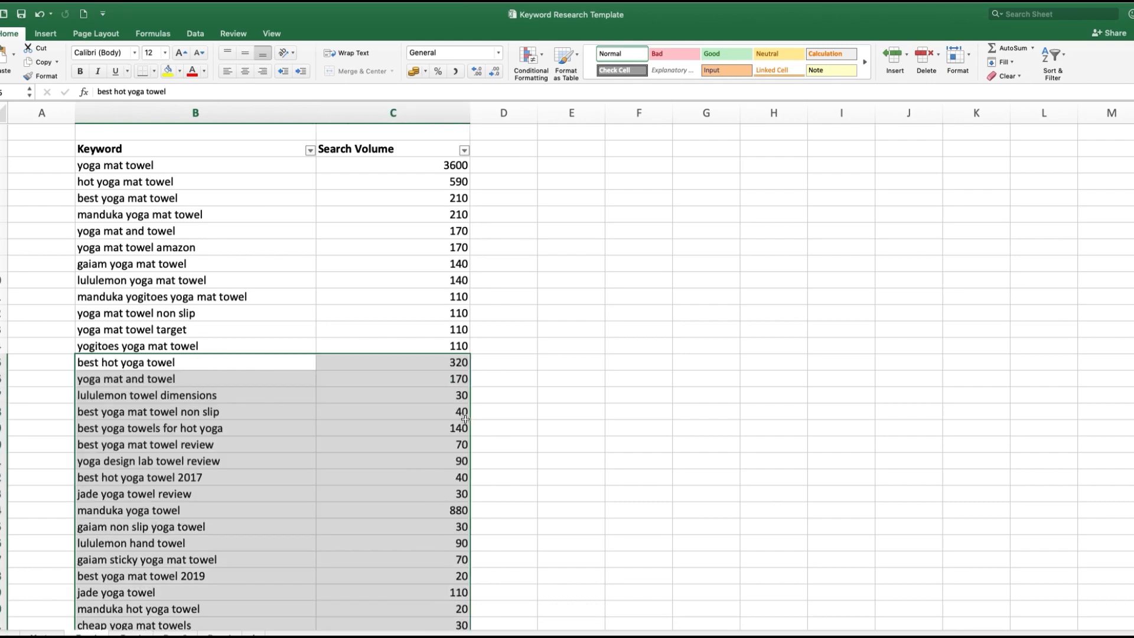
click(549, 427)
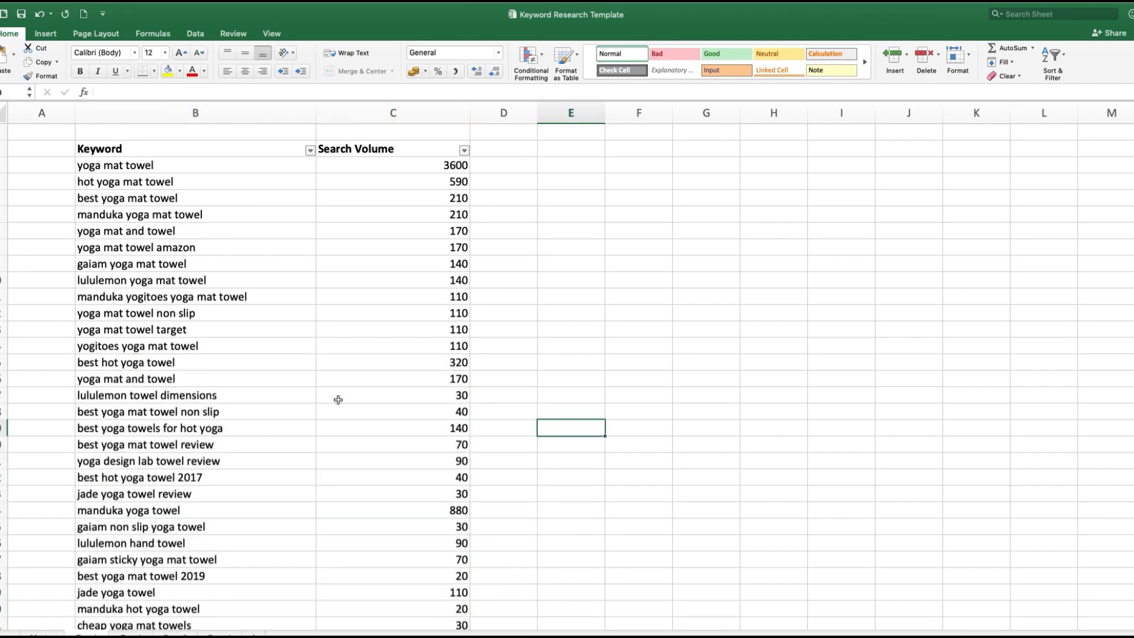
Step: Switch to Chrome and shorten the "travel yoga mat" Google query to search for "yoga mat"
key(ctrl+Right)
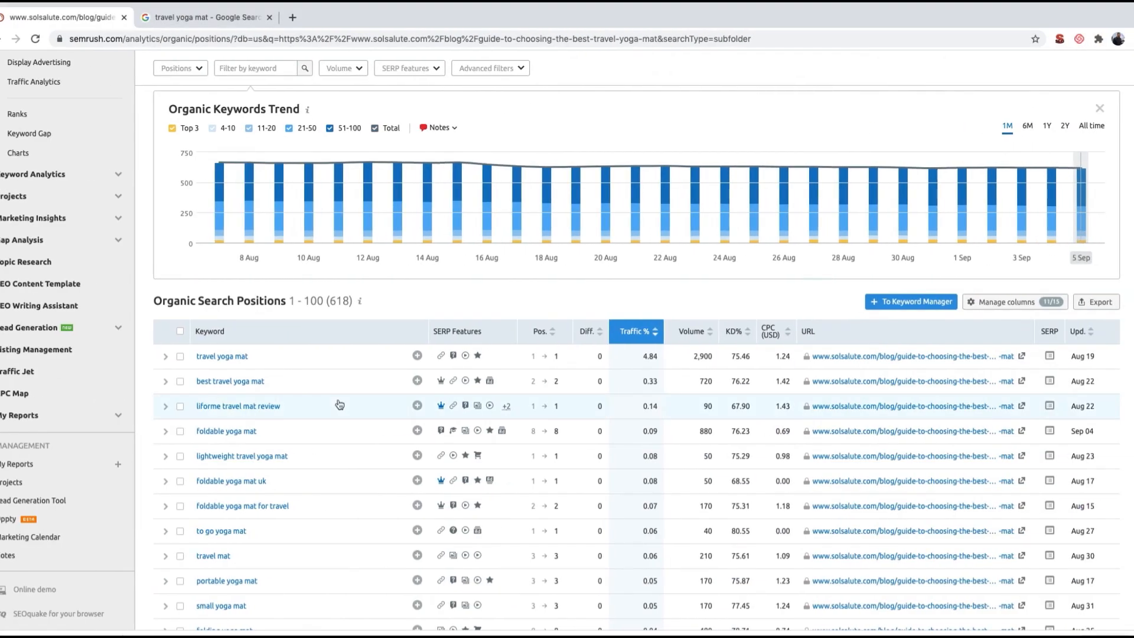
click(217, 18)
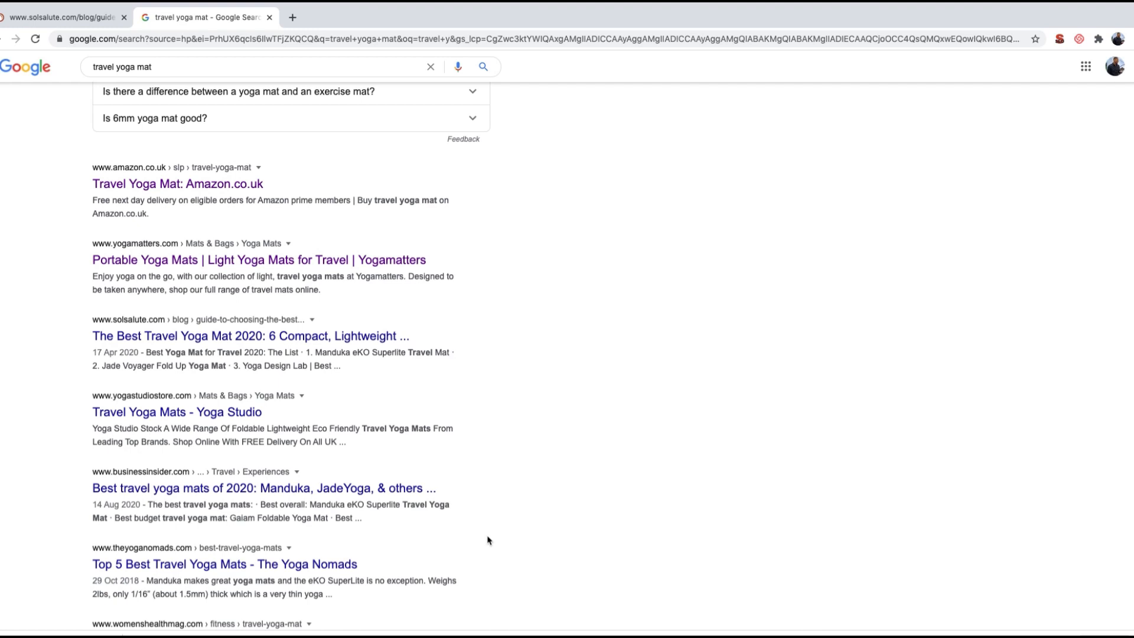
click(128, 69)
triple_click(128, 69)
click(133, 65)
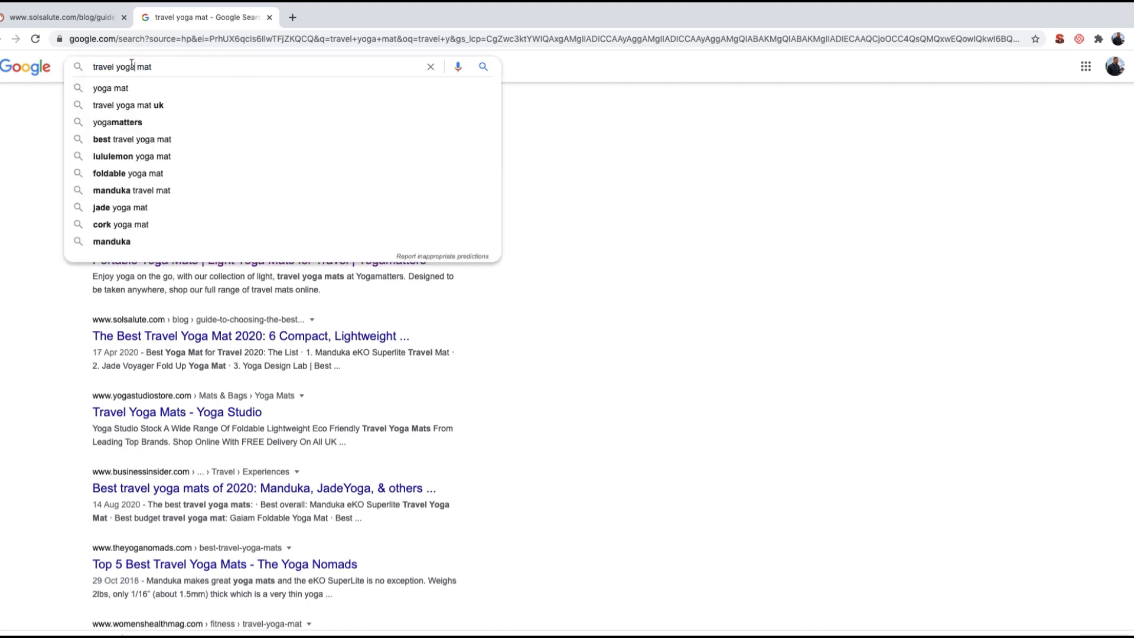
key(Escape)
double_click(99, 65)
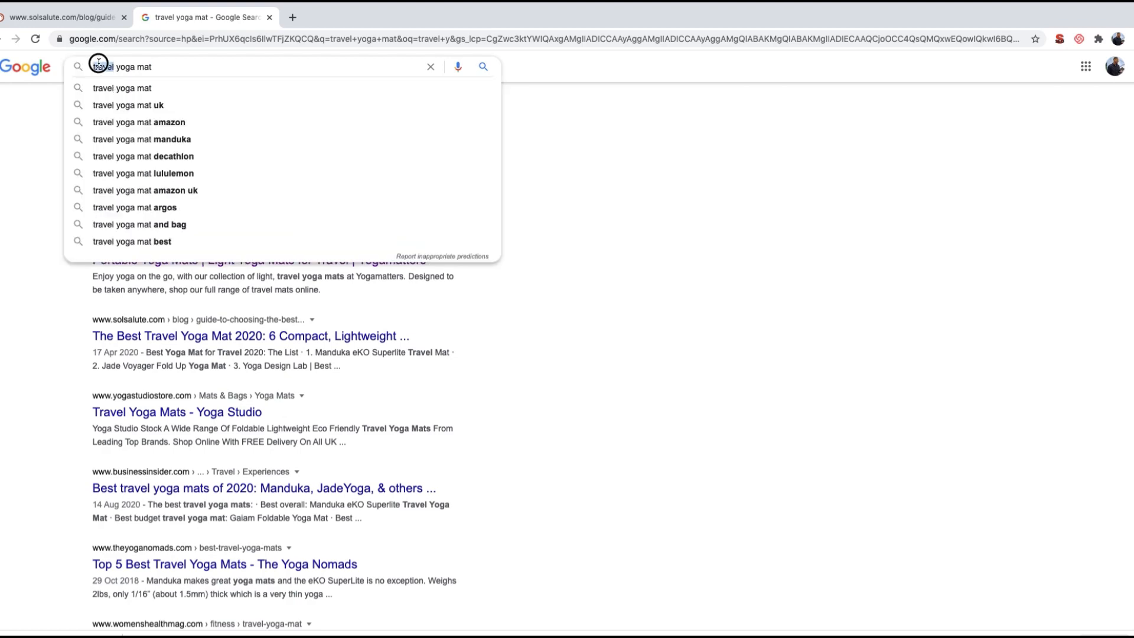
key(BackSpace)
key(Return)
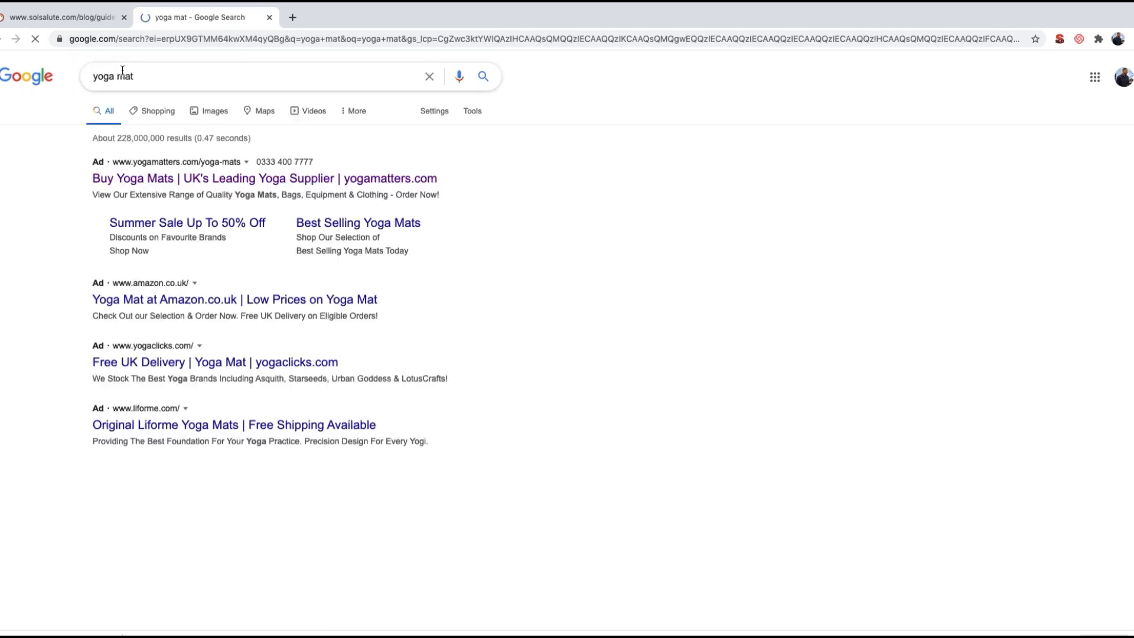
Step: Search Google for "yoga brick" and look through the results
double_click(119, 75)
text(brick)
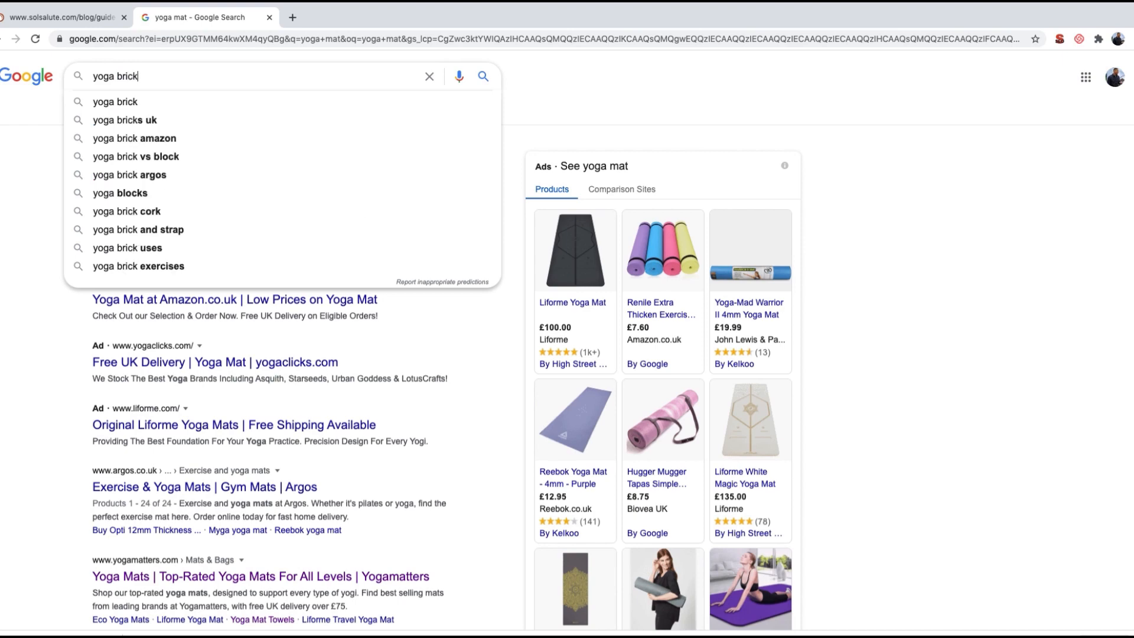
key(Return)
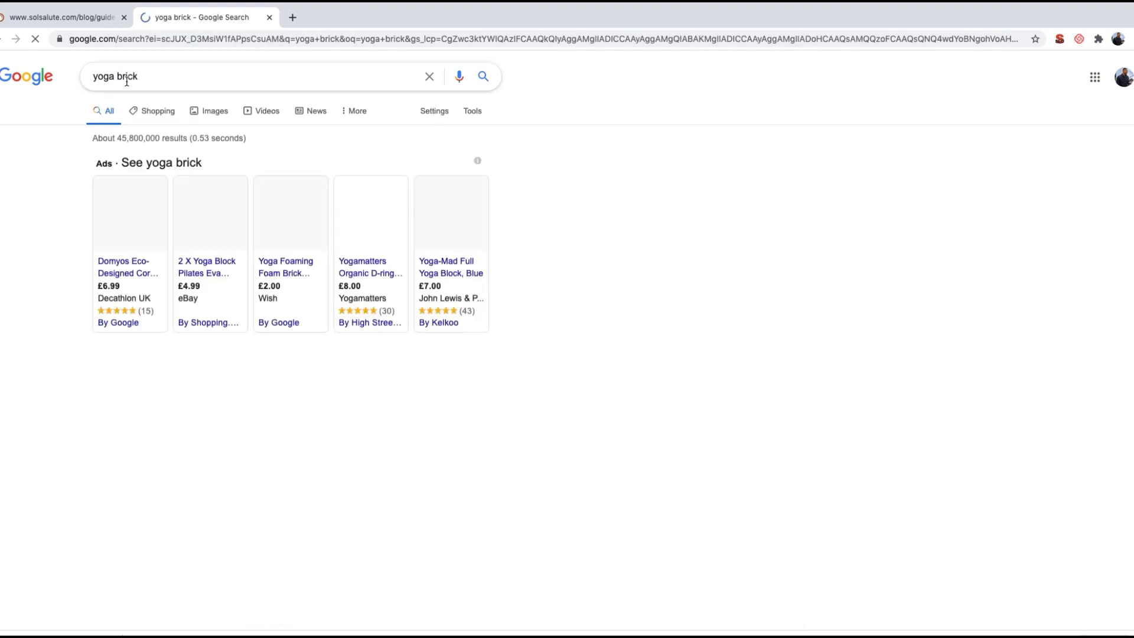
scroll(471, 448, down, 10)
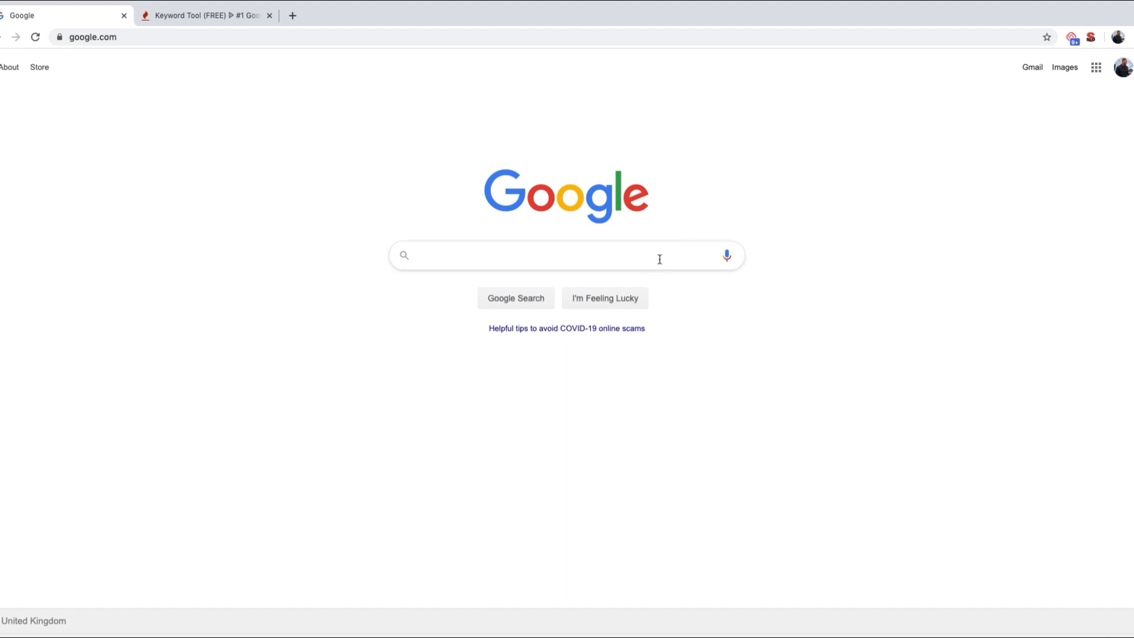
Step: Look at Google's autocomplete suggestions for "cake", and then for "yoga"
text(cake)
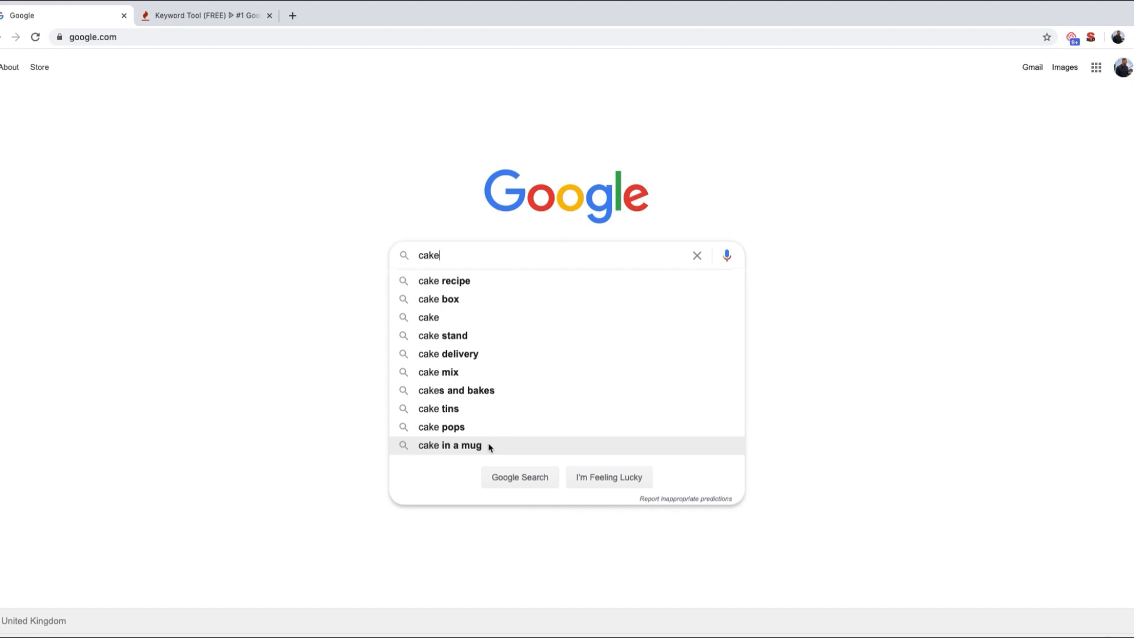
key(ctrl+a)
key(BackSpace)
text(yog)
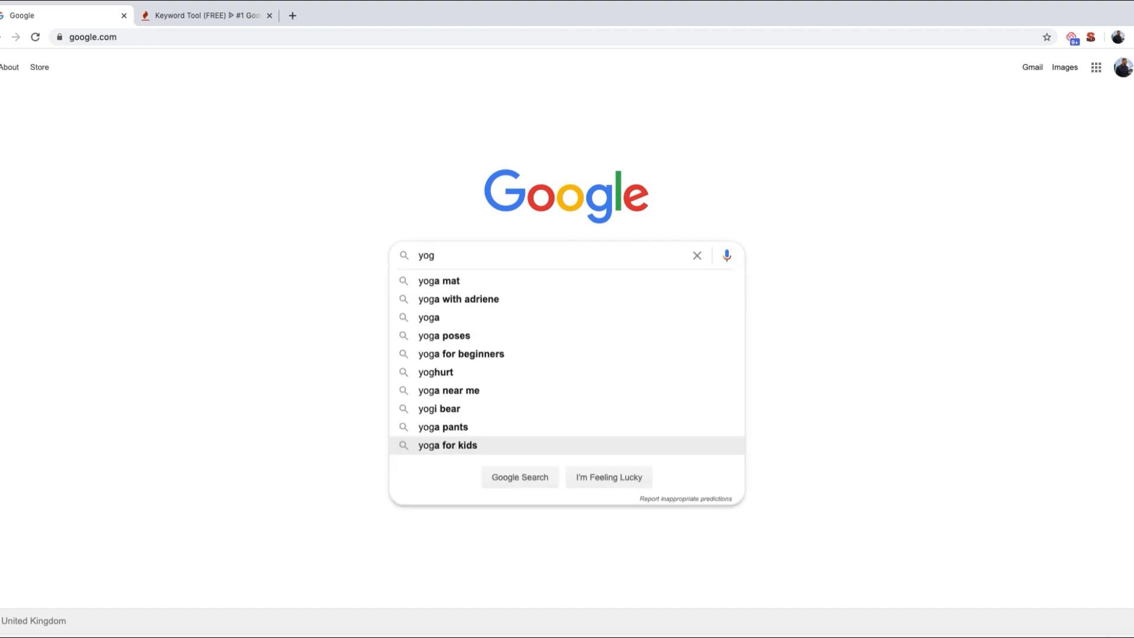
text(a)
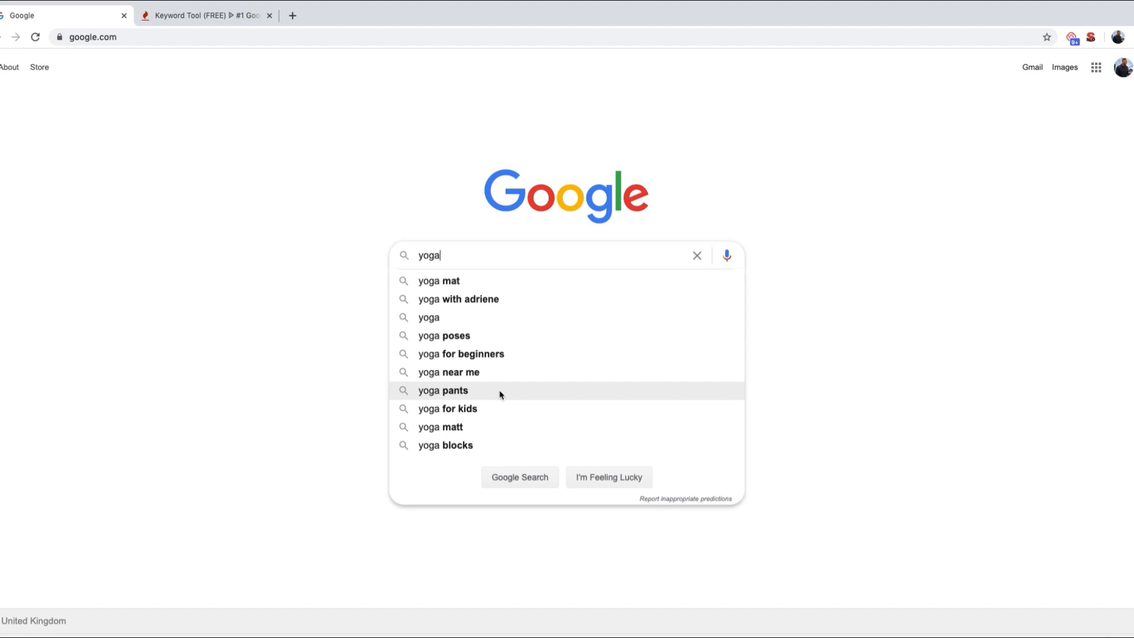
Step: Extend the query letter by letter to "yoga mat" and examine the autocomplete suggestions at each stage
text(mat)
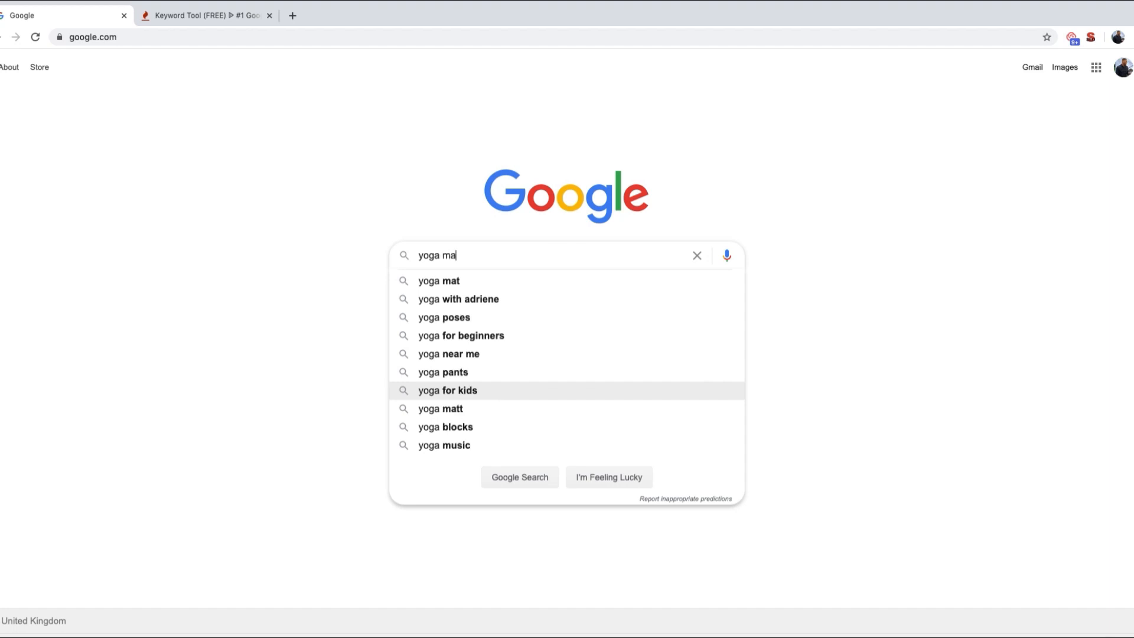
key(BackSpace)
key(BackSpace)
key(BackSpace)
key(BackSpace)
text(m)
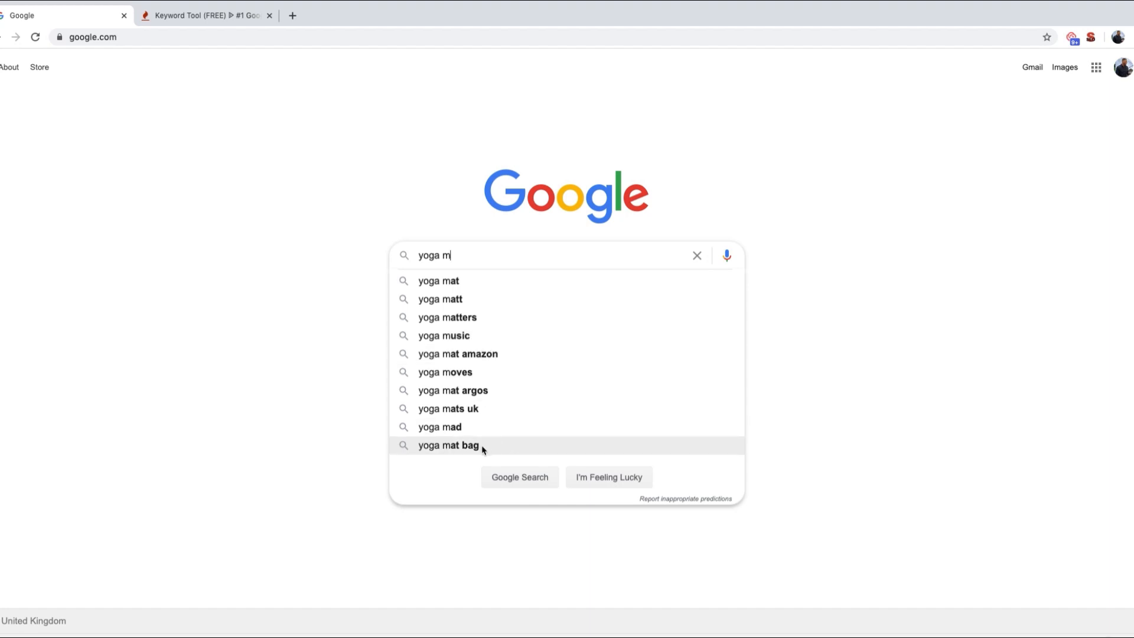
text(a)
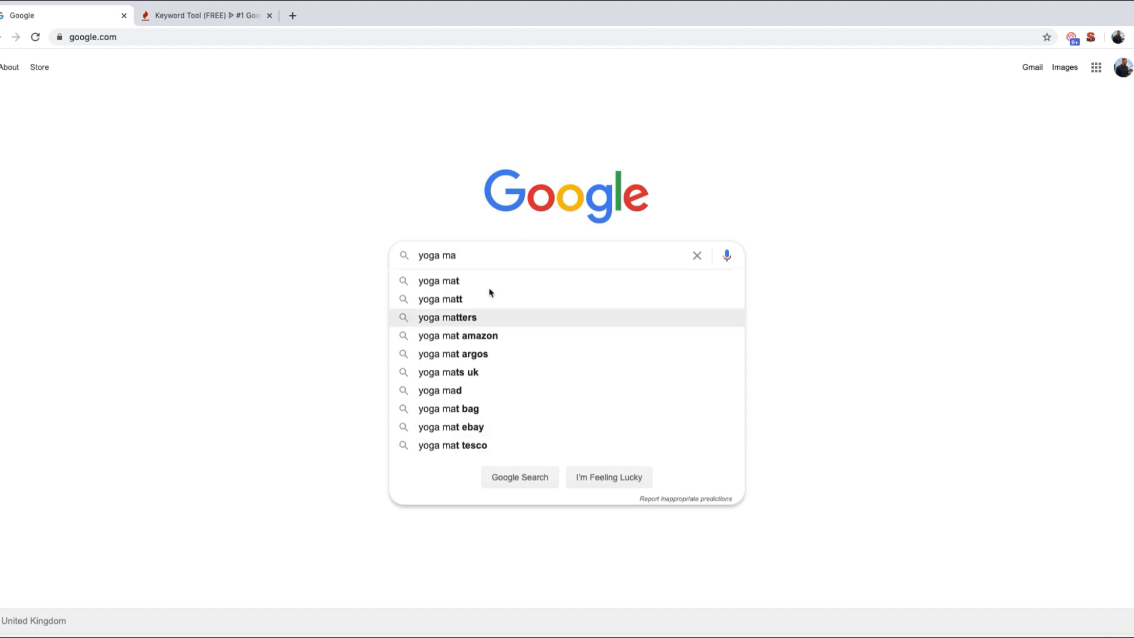
text(t)
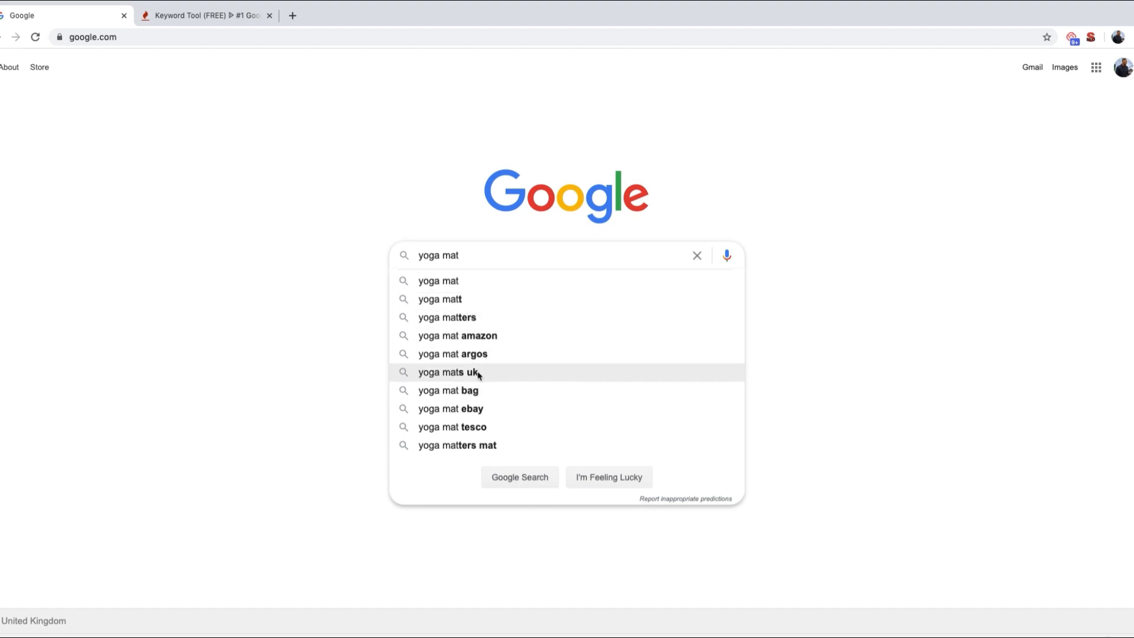
Step: Run the Google search for "yoga mat" and examine the related searches at the end of the results page
click(453, 282)
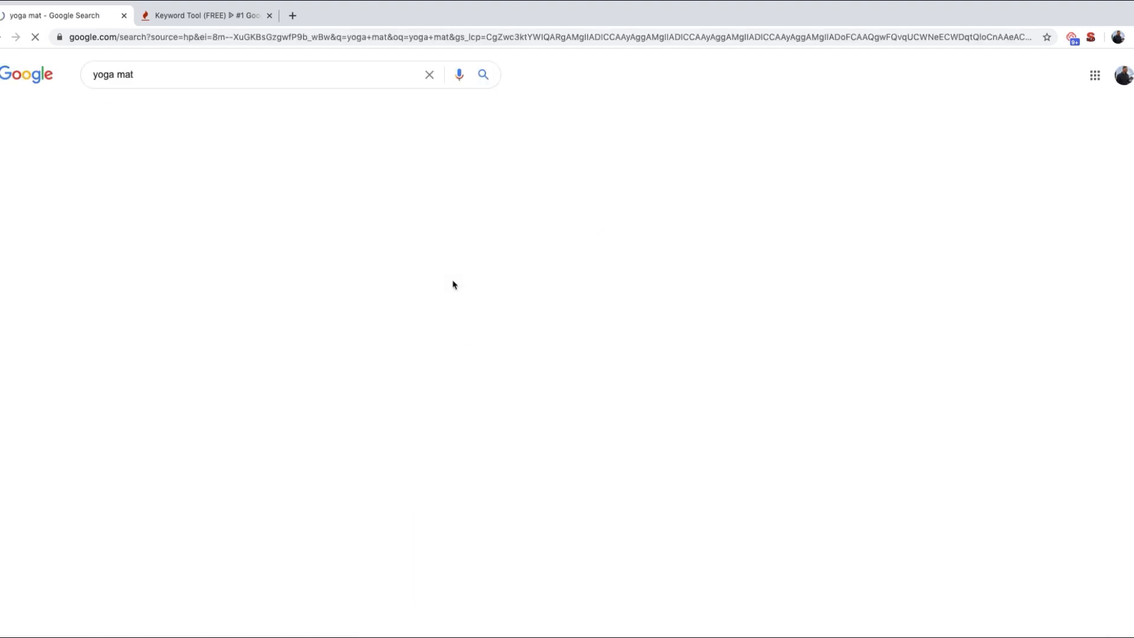
scroll(378, 371, down, 20)
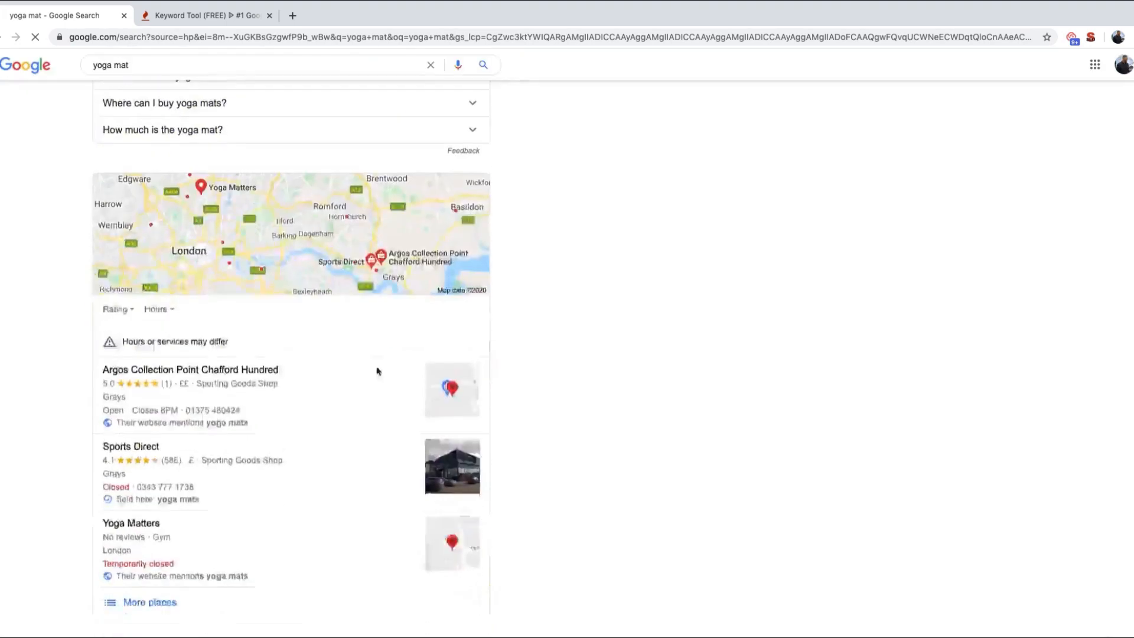
scroll(378, 371, down, 2)
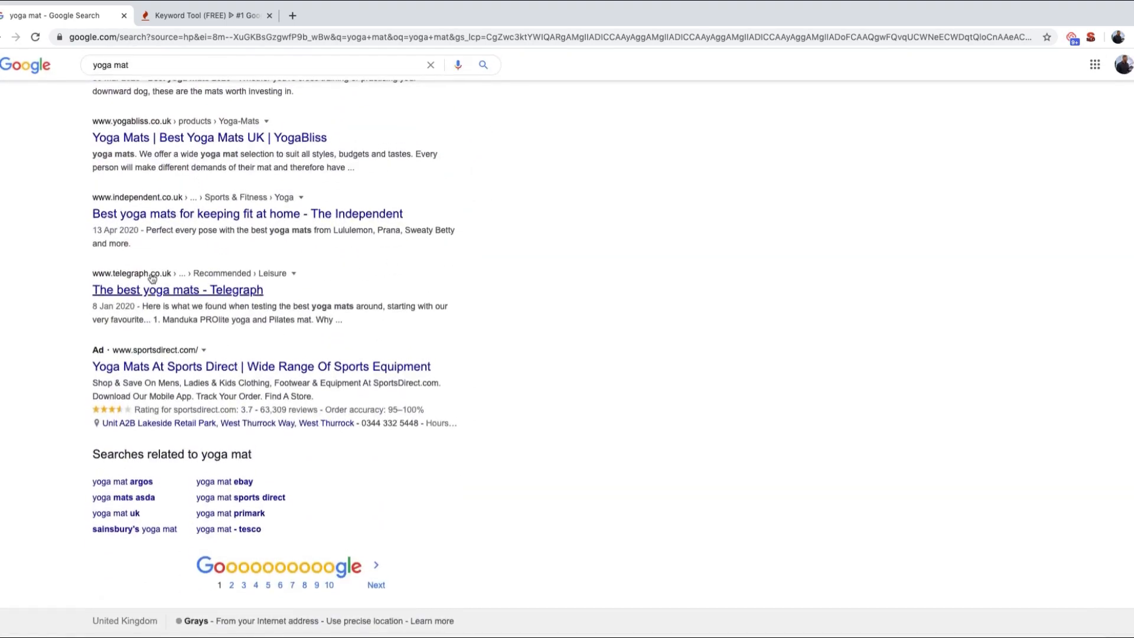
drag(112, 456, 304, 459)
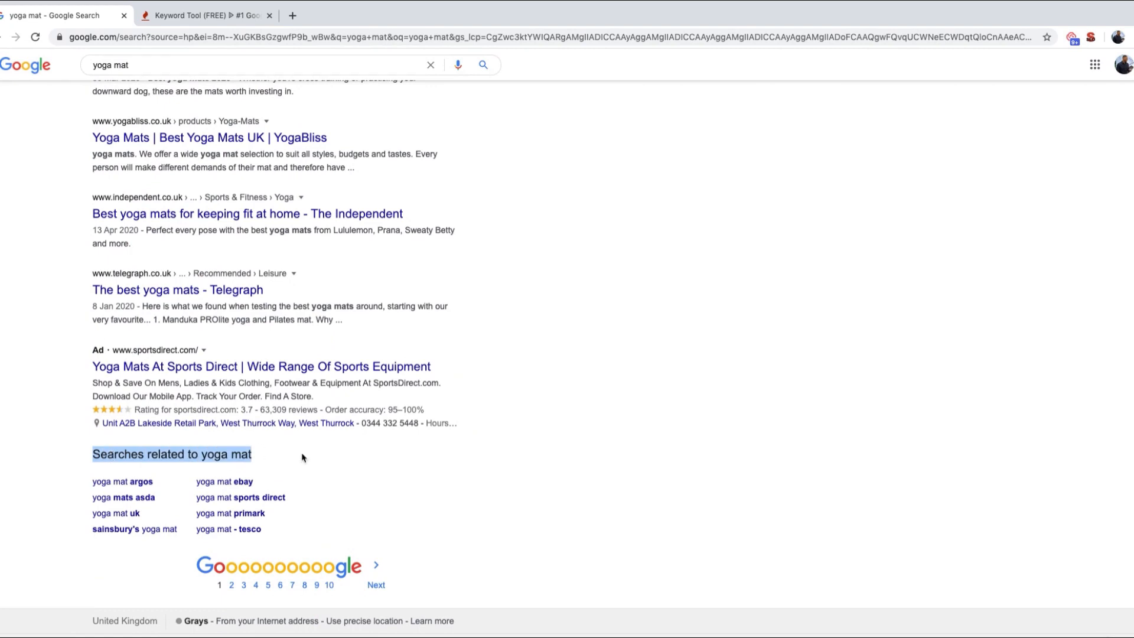
click(313, 459)
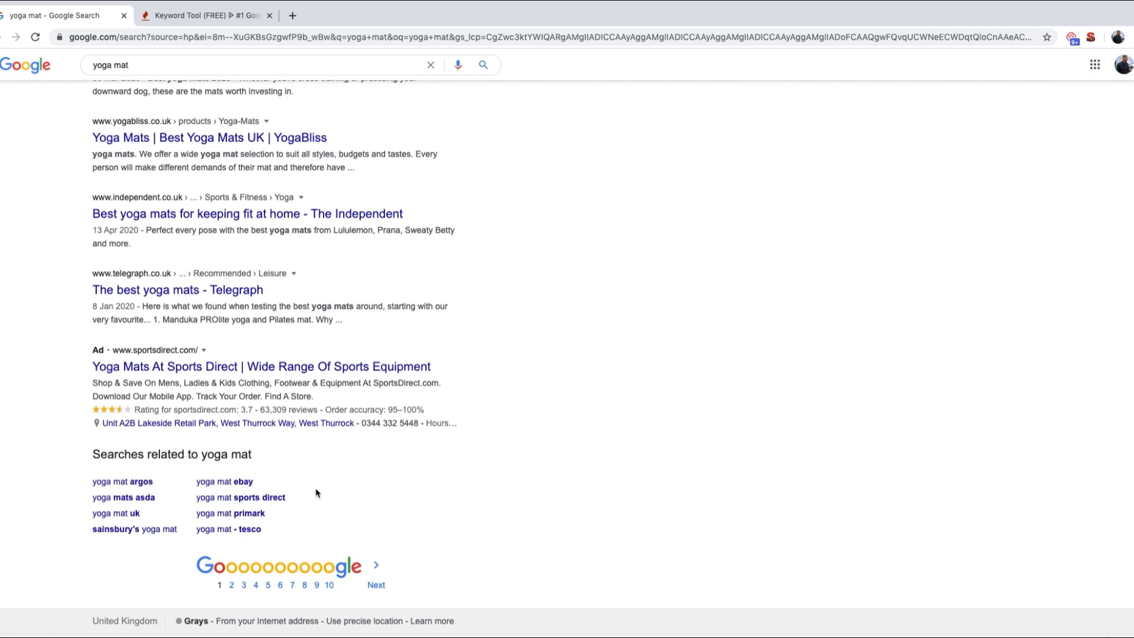
Step: Search Google for "yoga mat bags" and examine its related searches
click(154, 65)
text(bags)
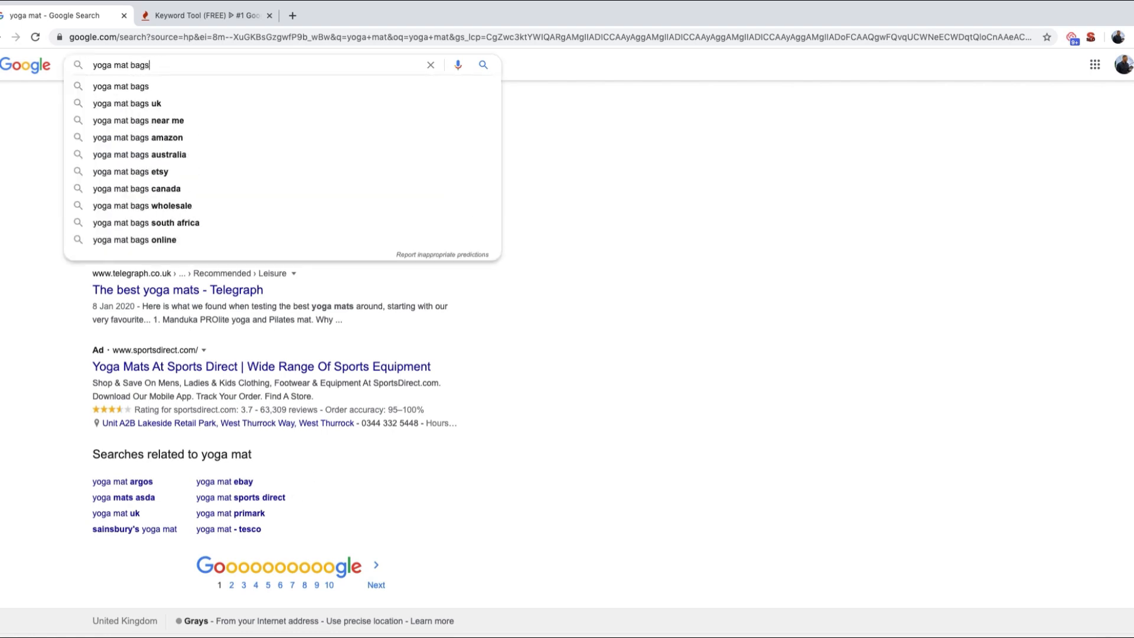
key(Return)
scroll(251, 270, down, 20)
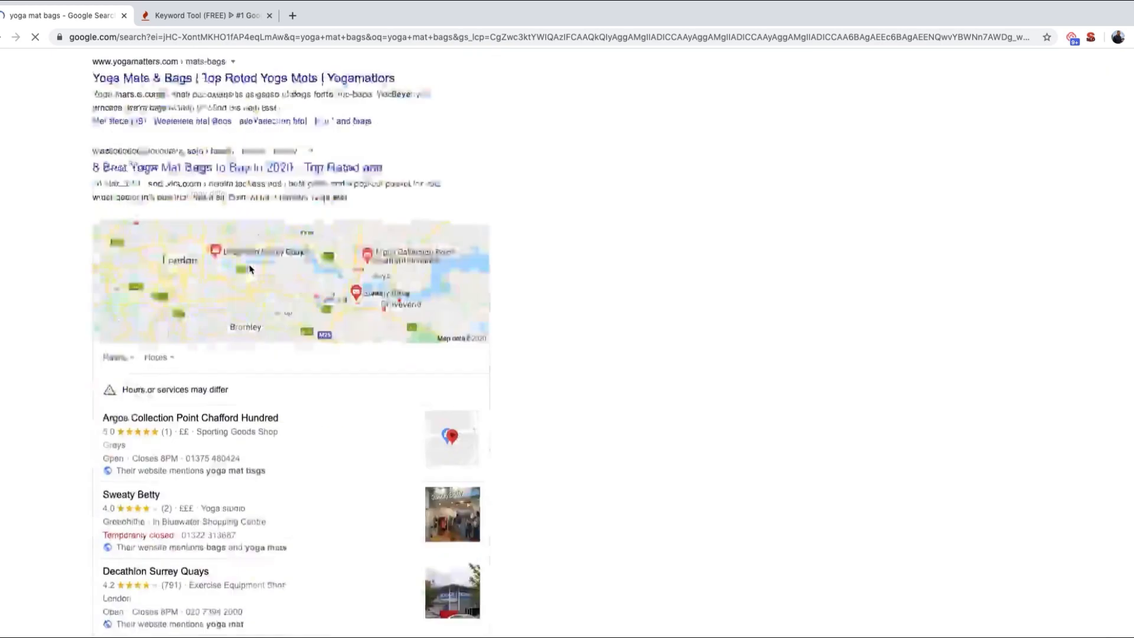
scroll(250, 270, down, 5)
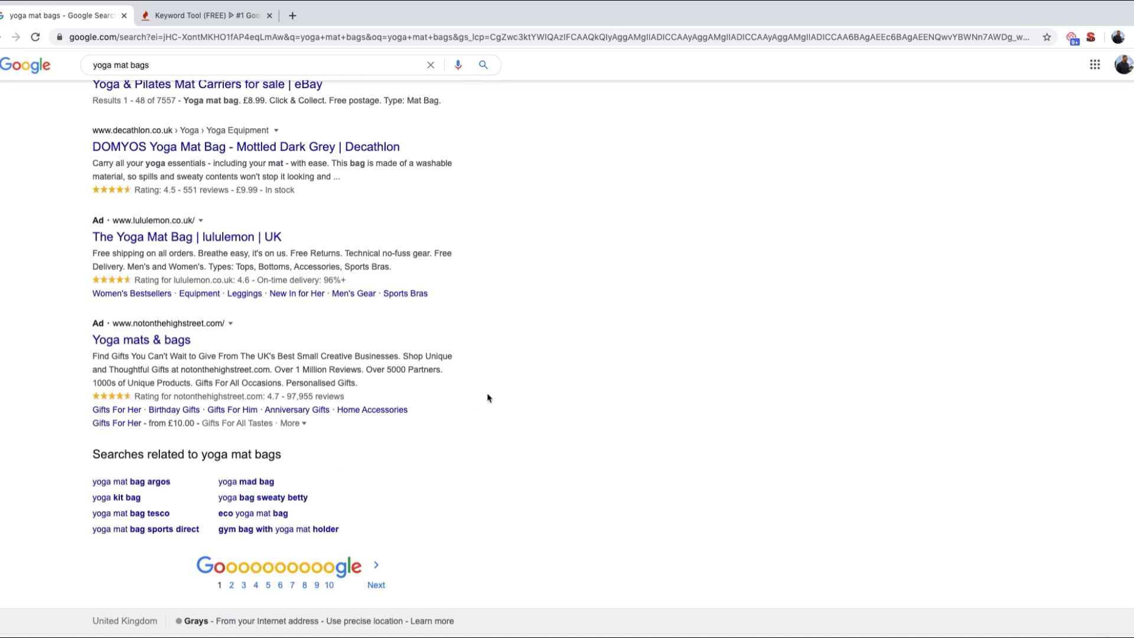
Step: Switch to Keyword Tool and search Google keywords for "yoga mat" with United States / English as the location and language
click(180, 17)
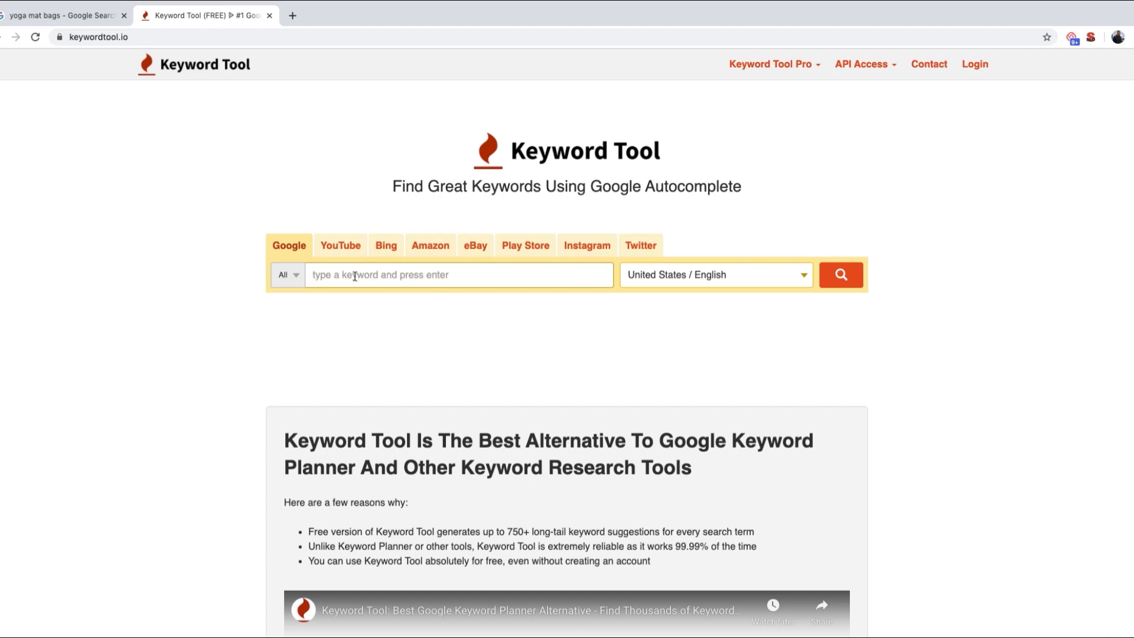
text(yoga mat)
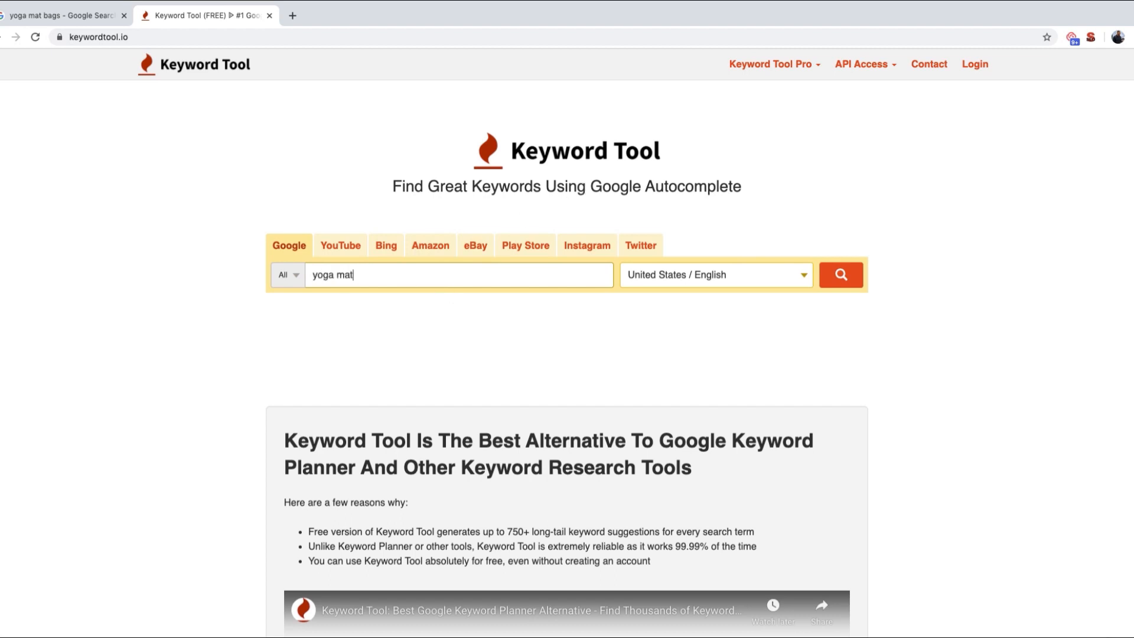
click(706, 282)
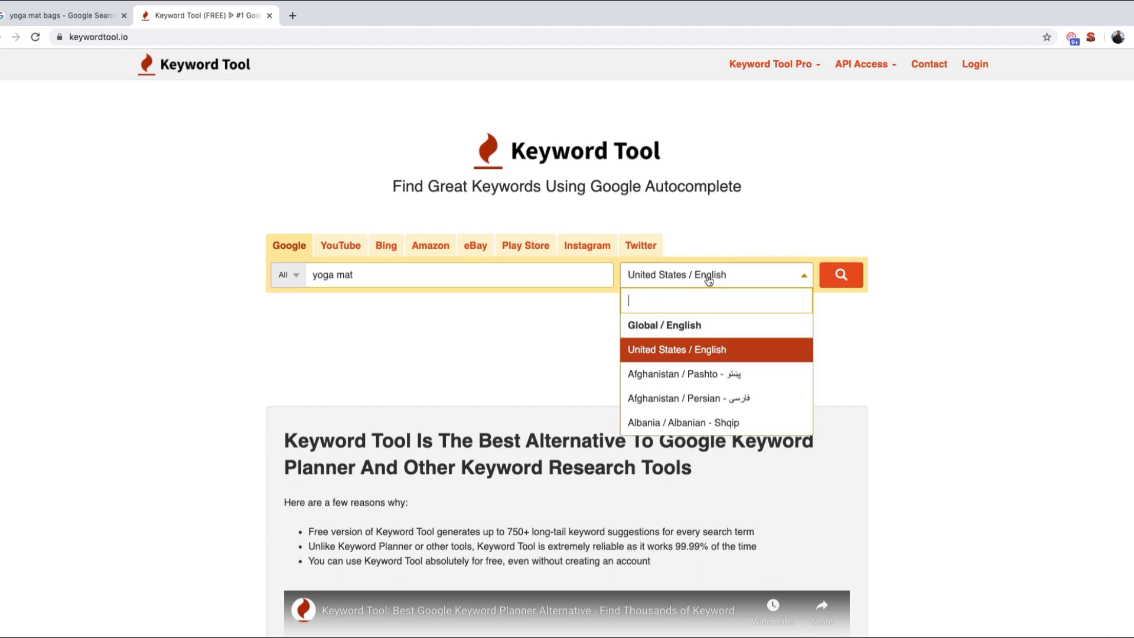
click(674, 354)
click(838, 276)
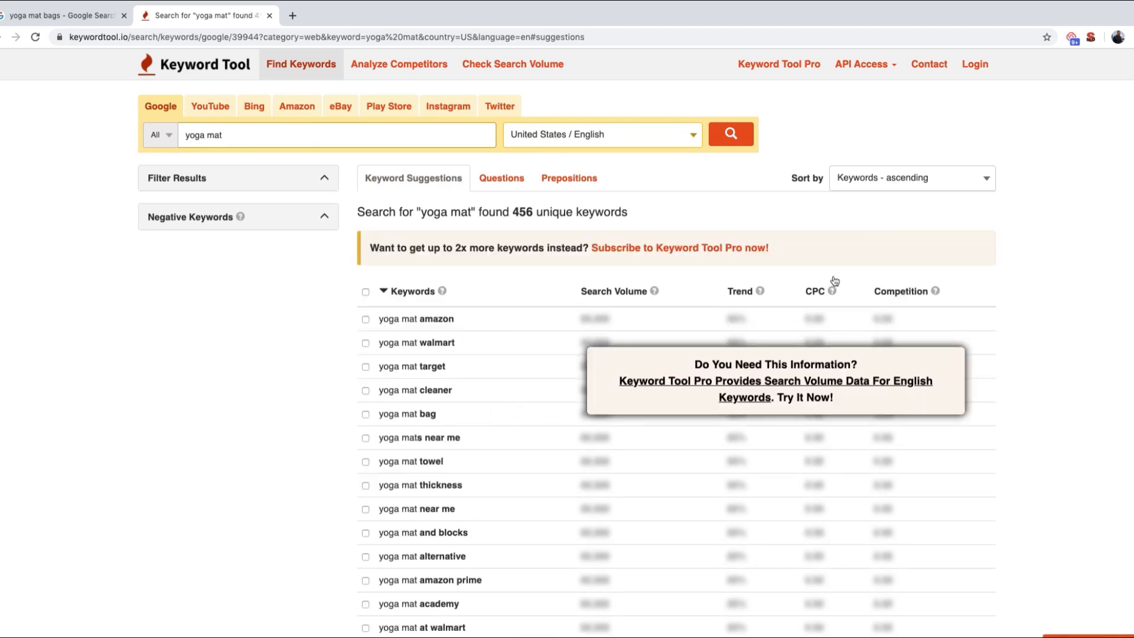
Step: Examine the list of "yoga mat" keyword suggestions down to its page links and back
scroll(442, 331, down, 2)
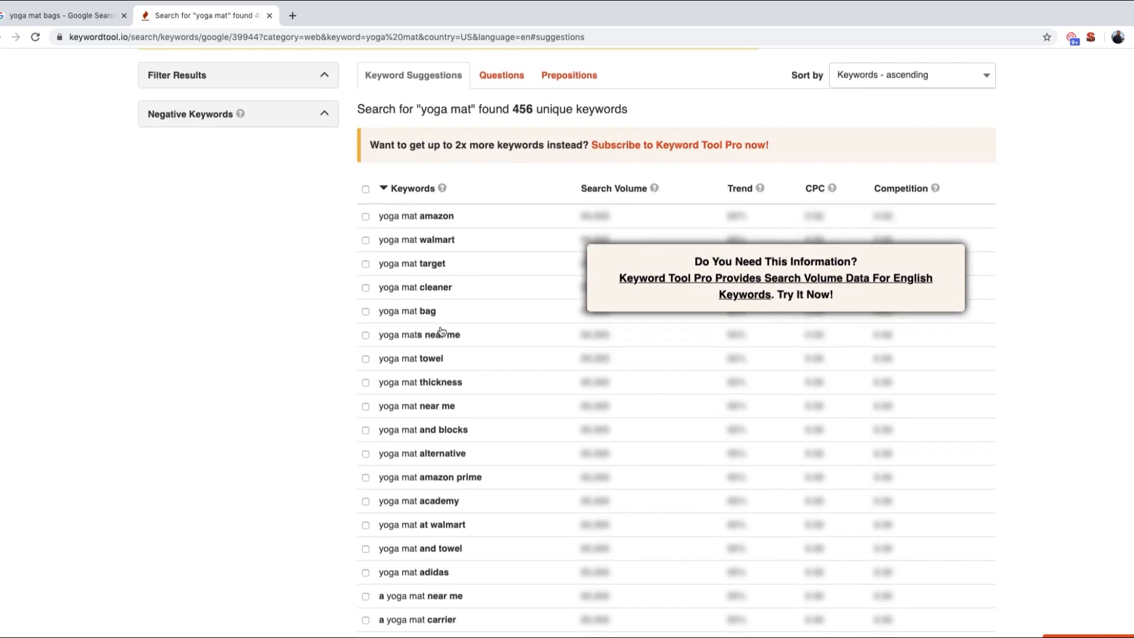
scroll(486, 374, down, 2)
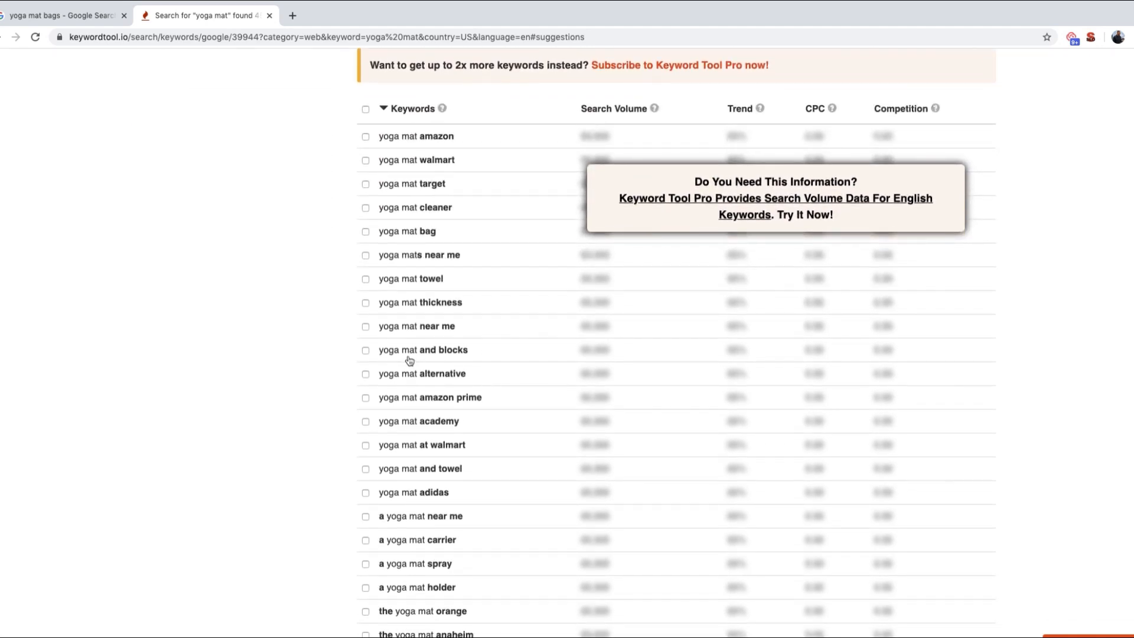
scroll(493, 380, down, 2)
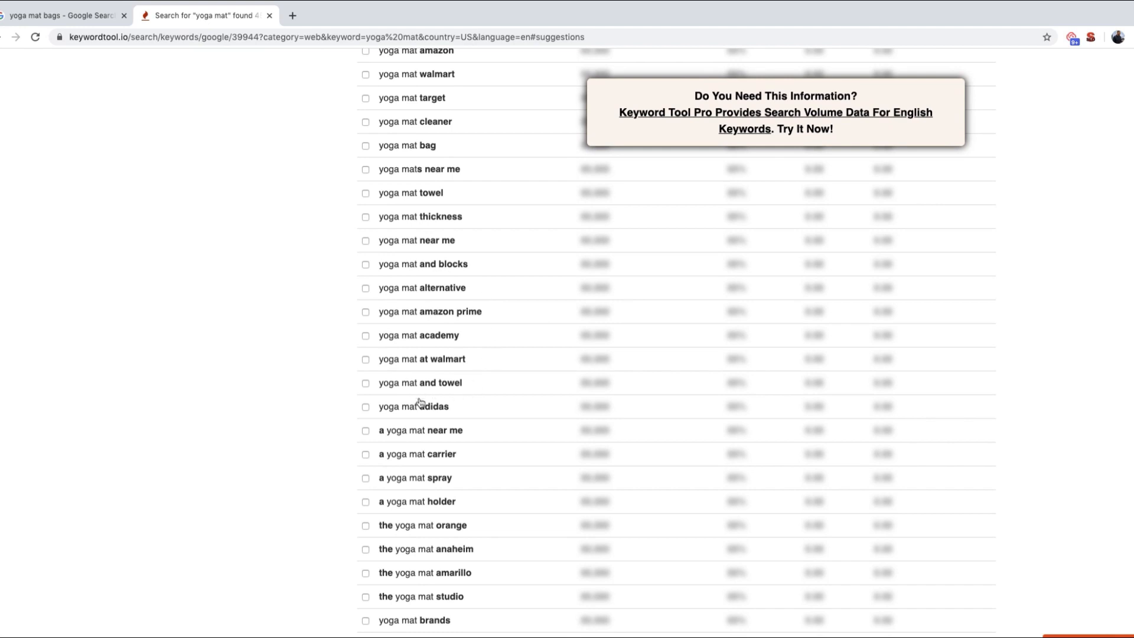
scroll(452, 415, down, 3)
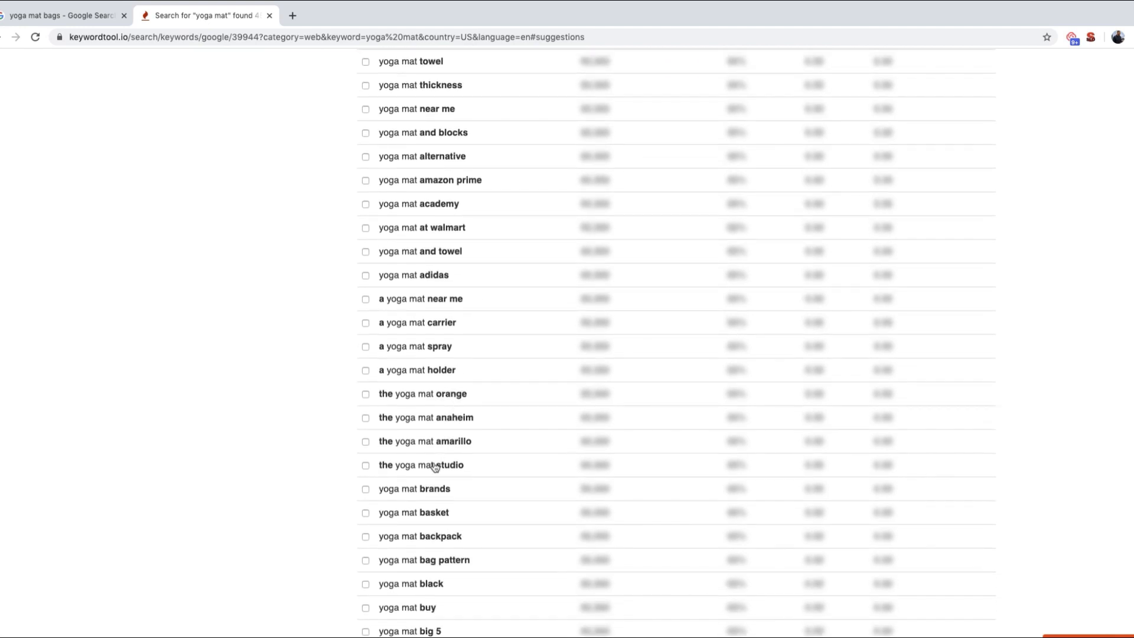
scroll(446, 467, down, 10)
scroll(450, 471, down, 20)
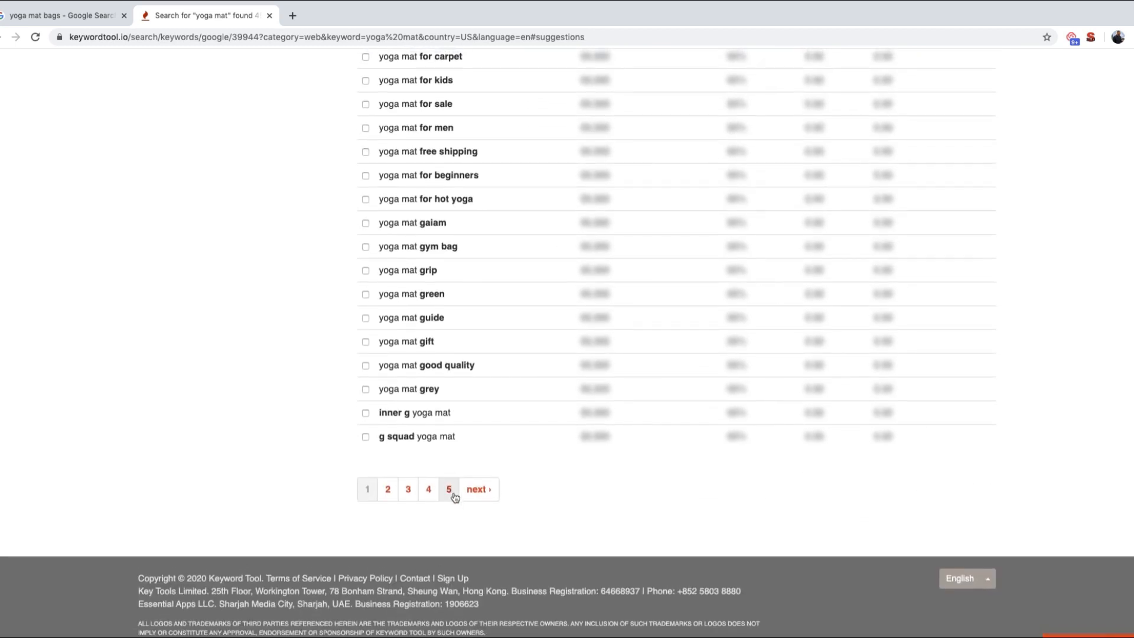
scroll(507, 375, up, 5)
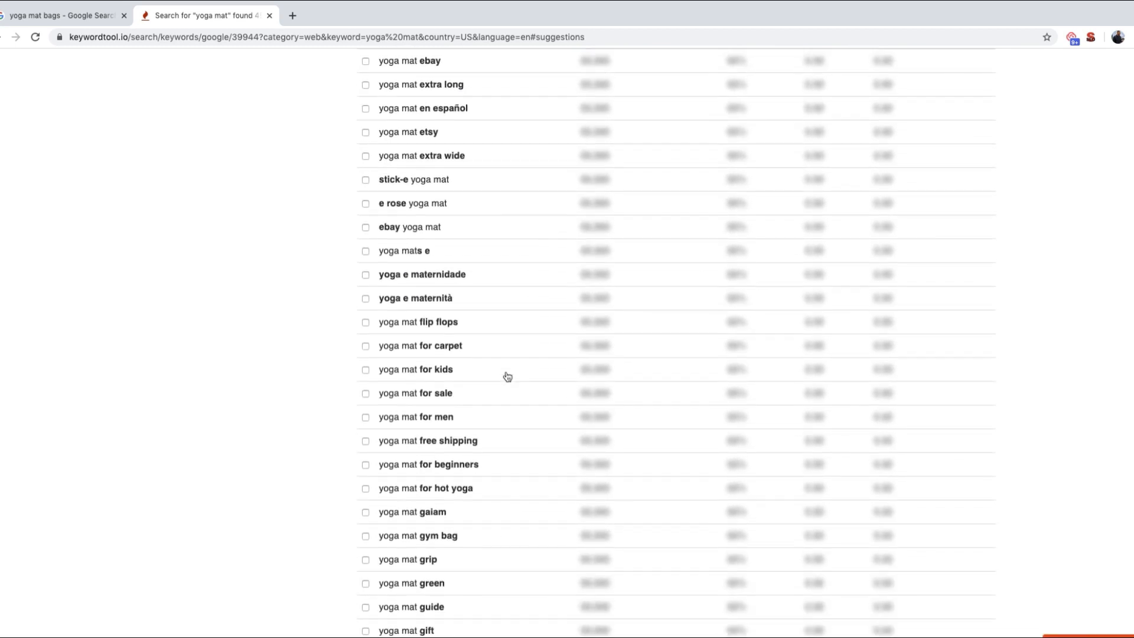
scroll(596, 293, up, 5)
scroll(597, 293, up, 20)
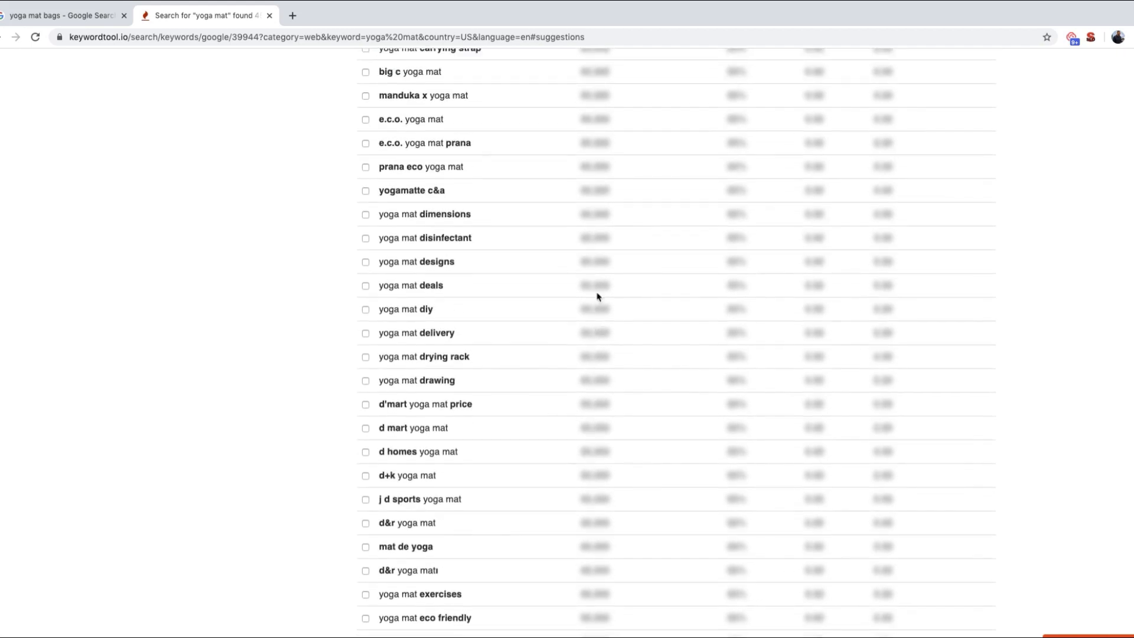
scroll(598, 297, down, 2)
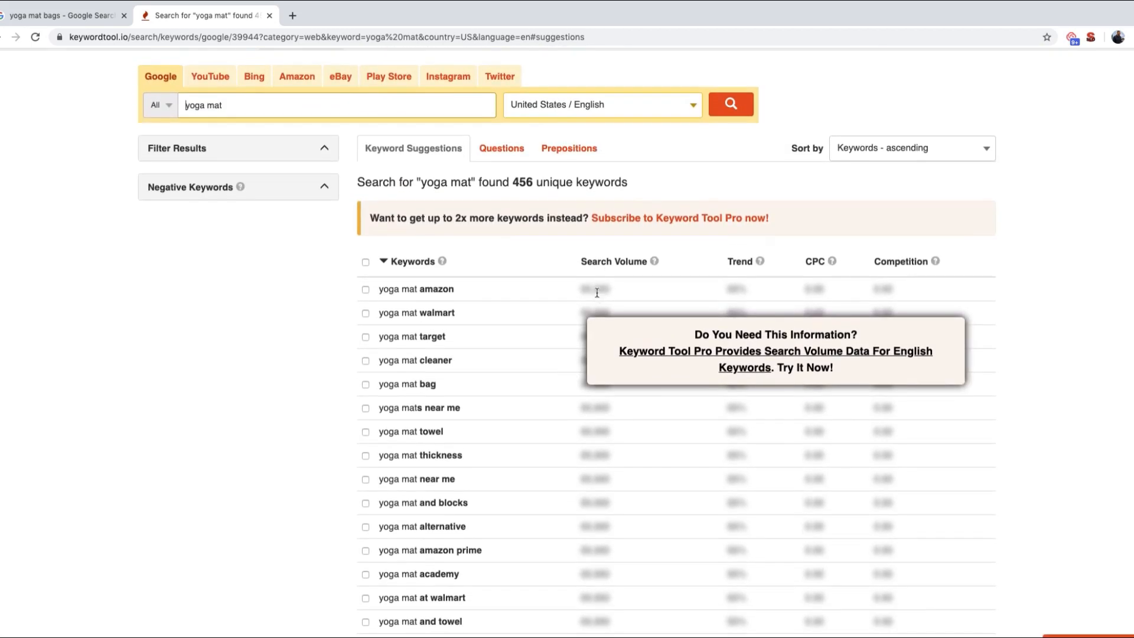
scroll(598, 378, down, 1)
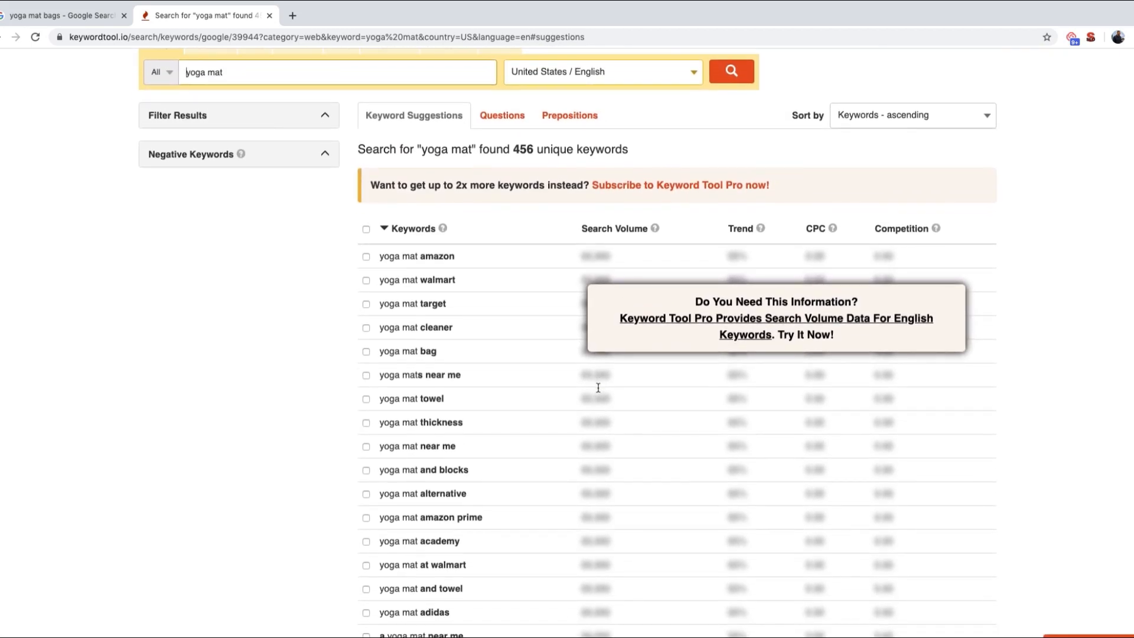
scroll(598, 390, up, 2)
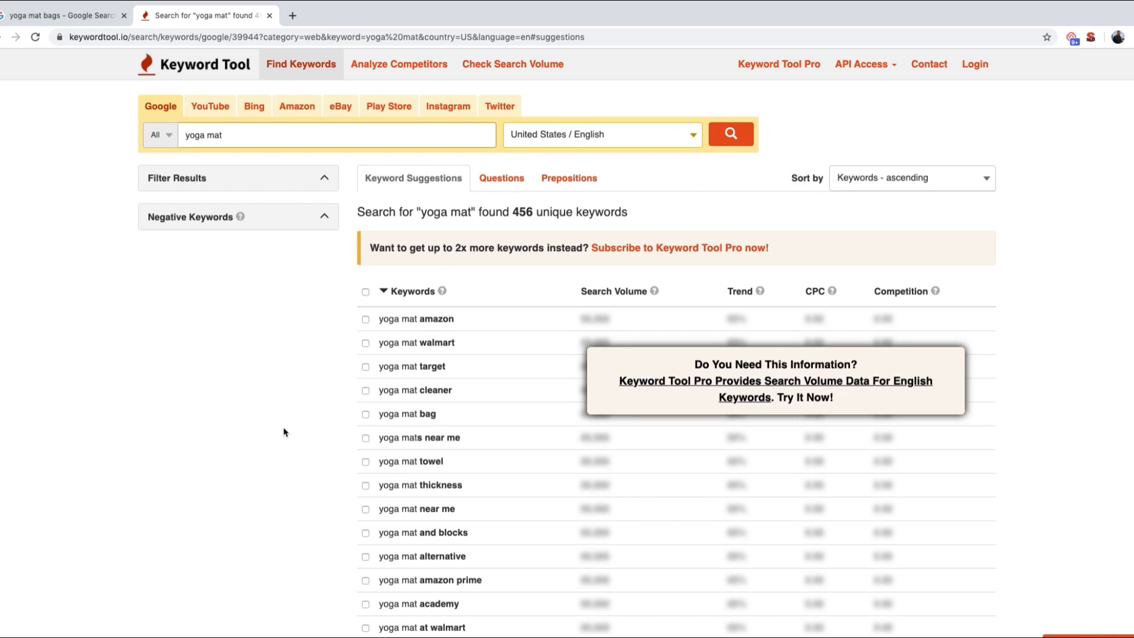
scroll(283, 431, down, 7)
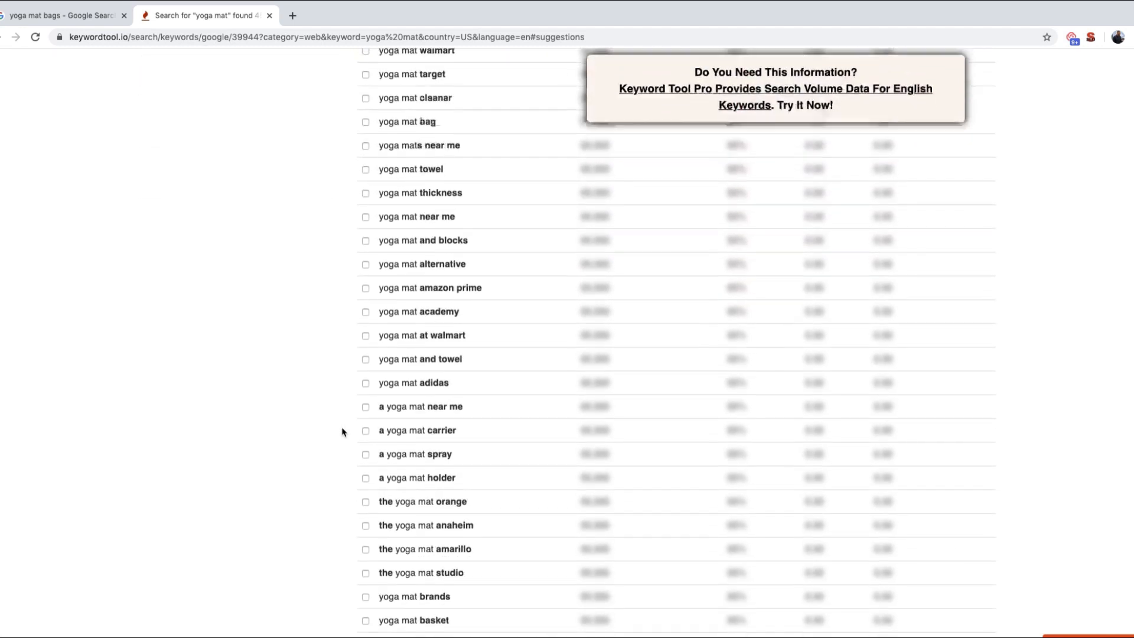
scroll(342, 432, down, 2)
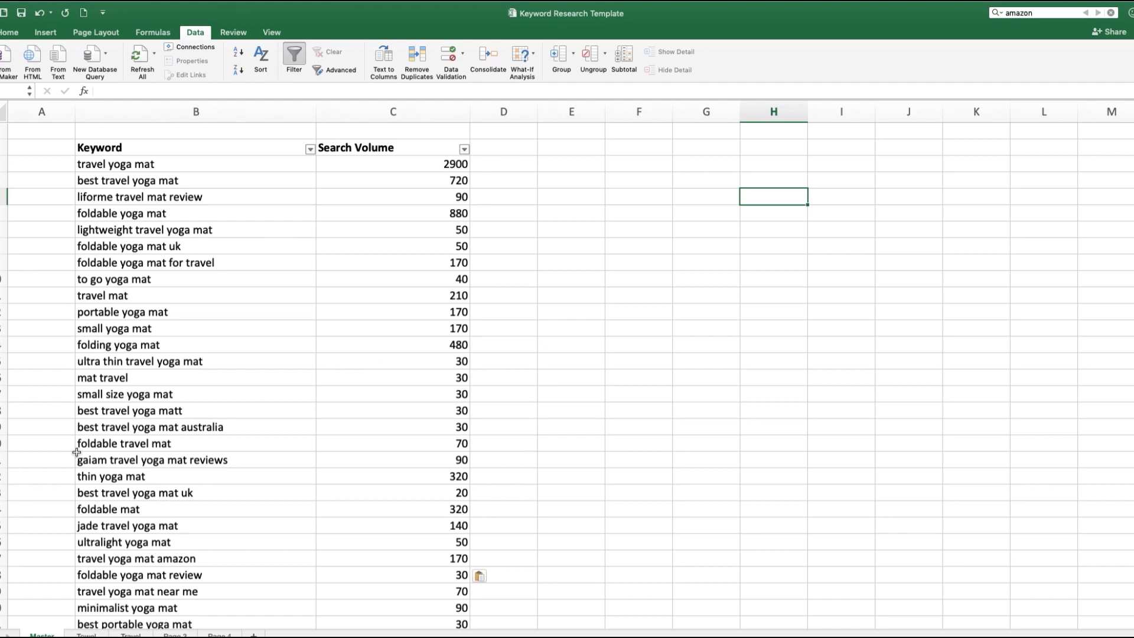
Step: In the Excel Keyword Research Template, filter the Master sheet's Keyword column to entries containing "amazon"
click(4, 559)
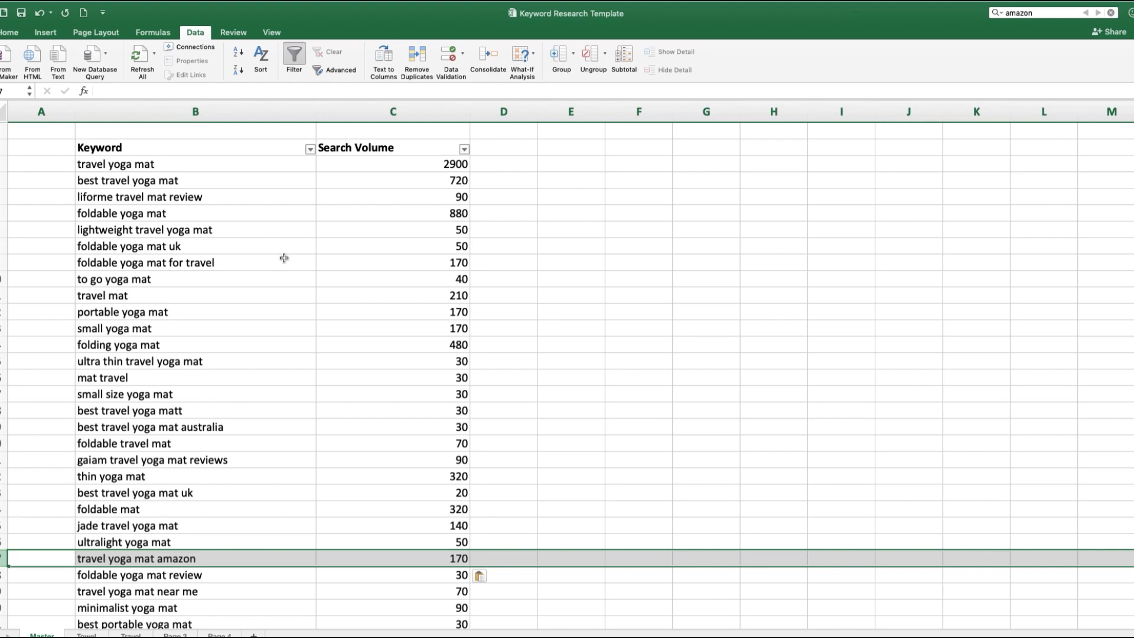
click(311, 150)
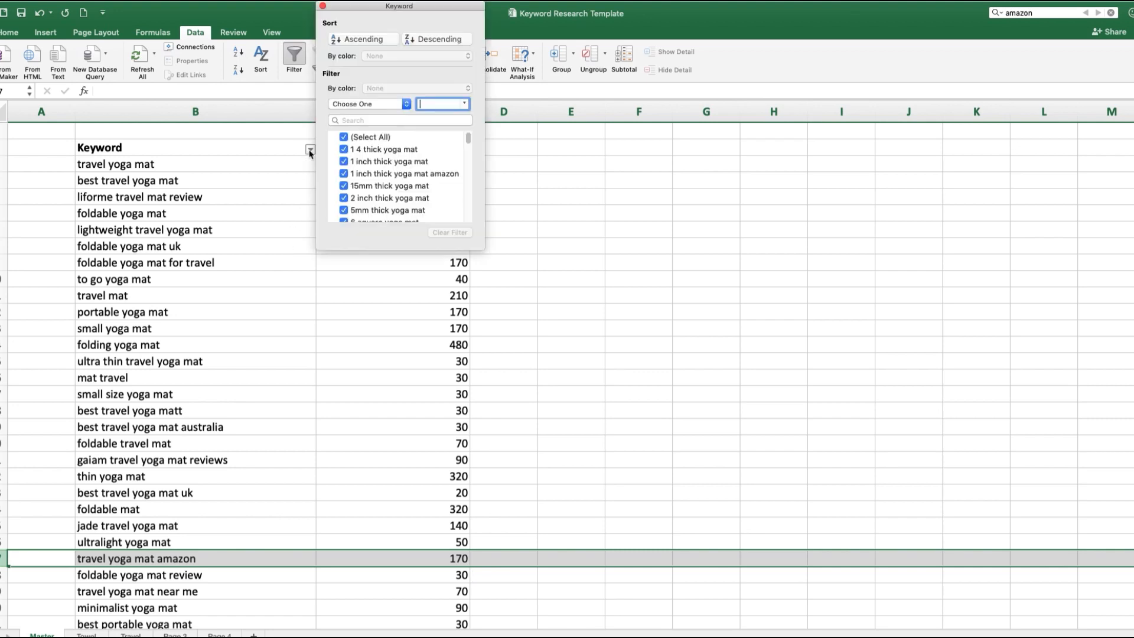
click(363, 105)
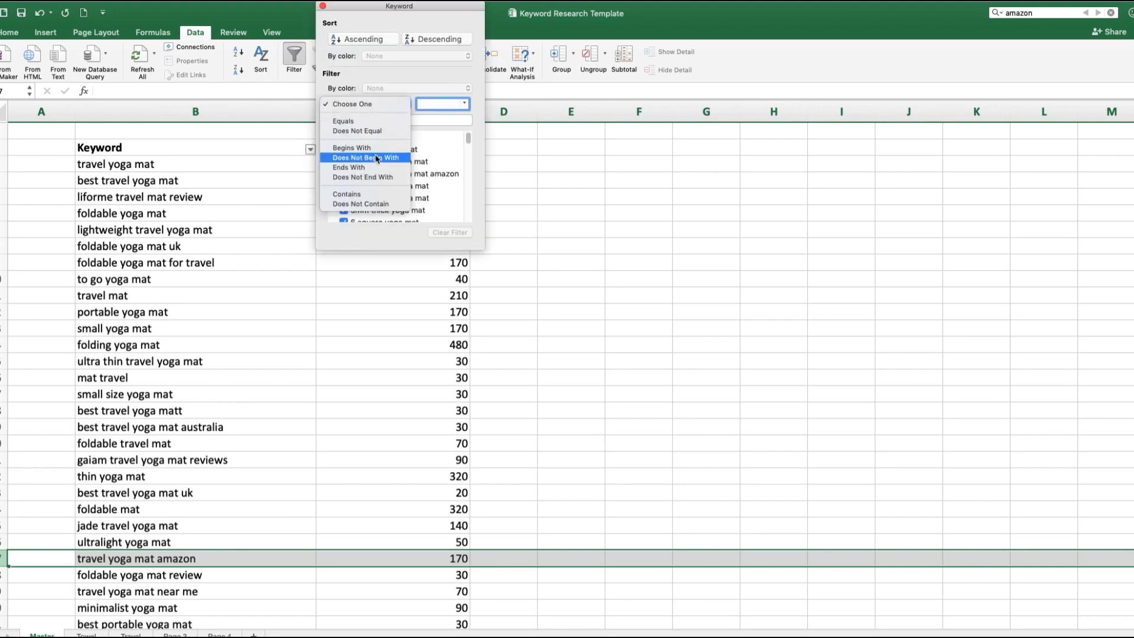
click(361, 195)
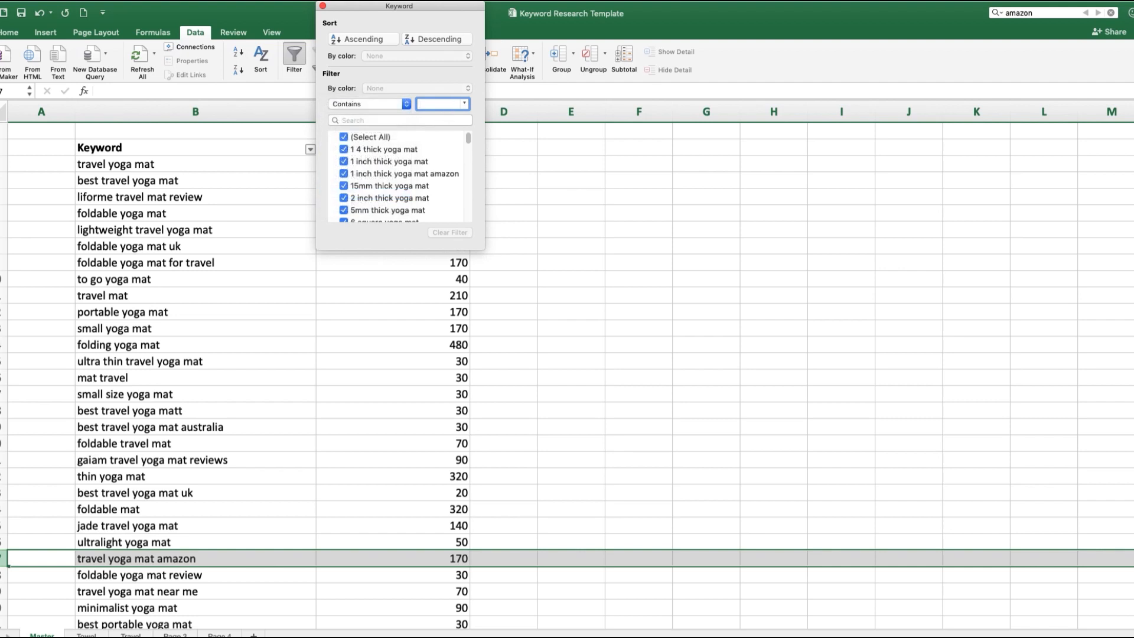
text(amazon)
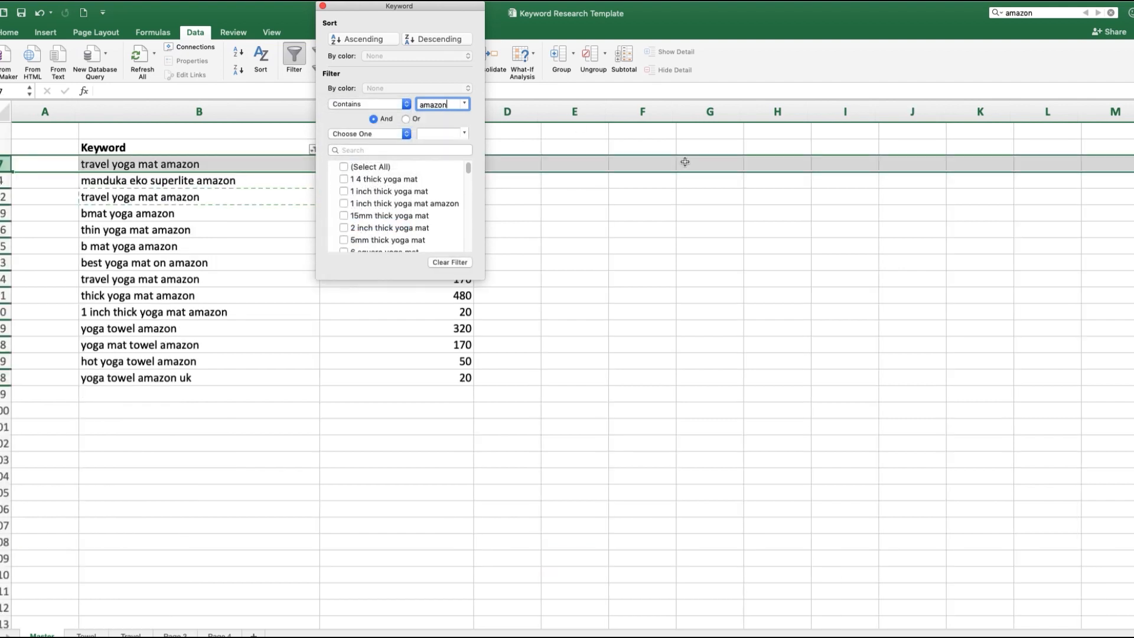
click(752, 330)
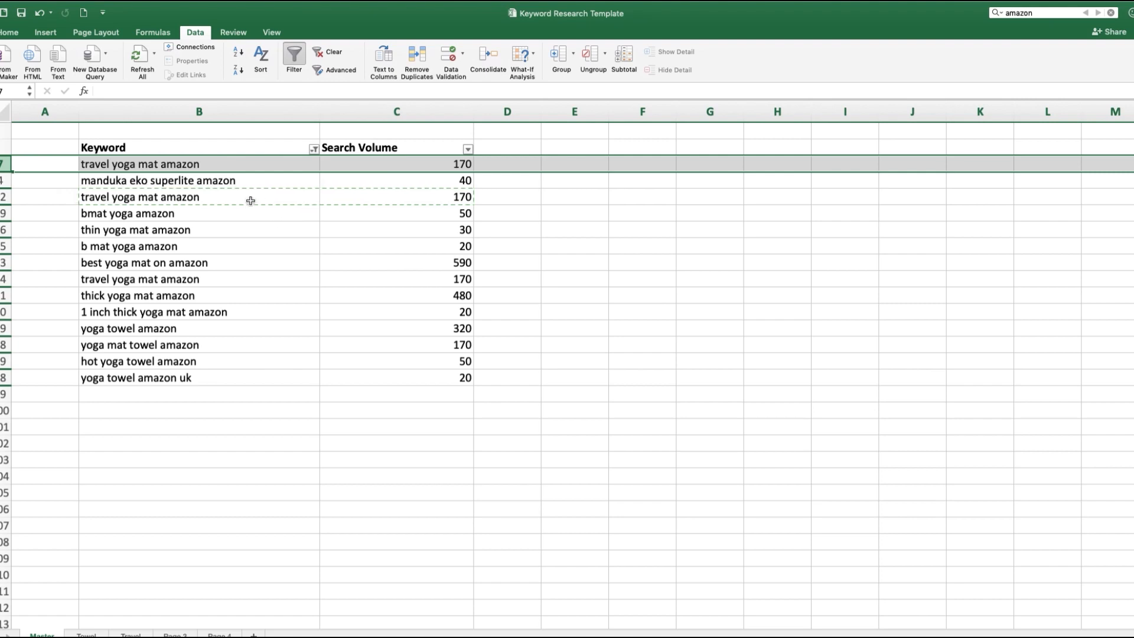
Step: Delete the contents of all filtered amazon keywords together with their search volumes
click(228, 164)
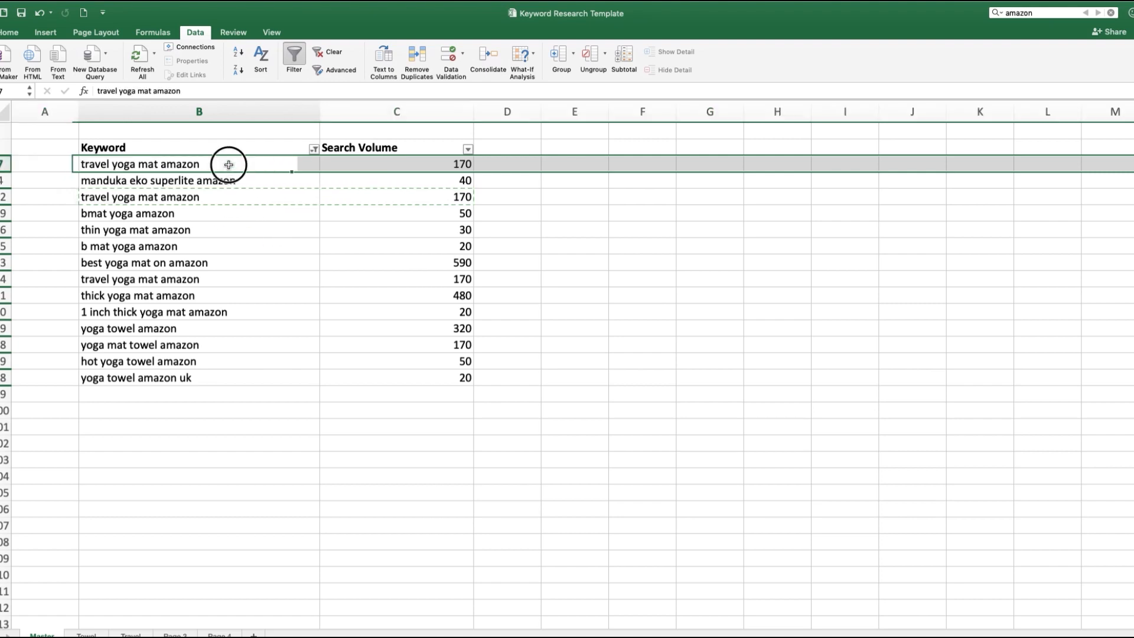
drag(229, 164, 388, 374)
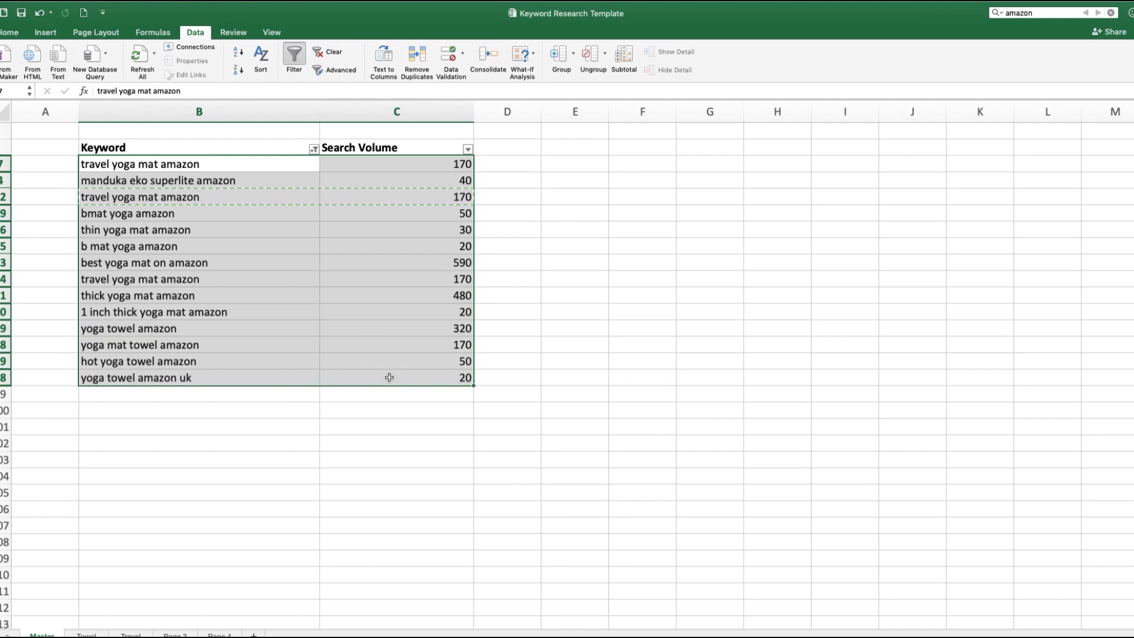
key(Delete)
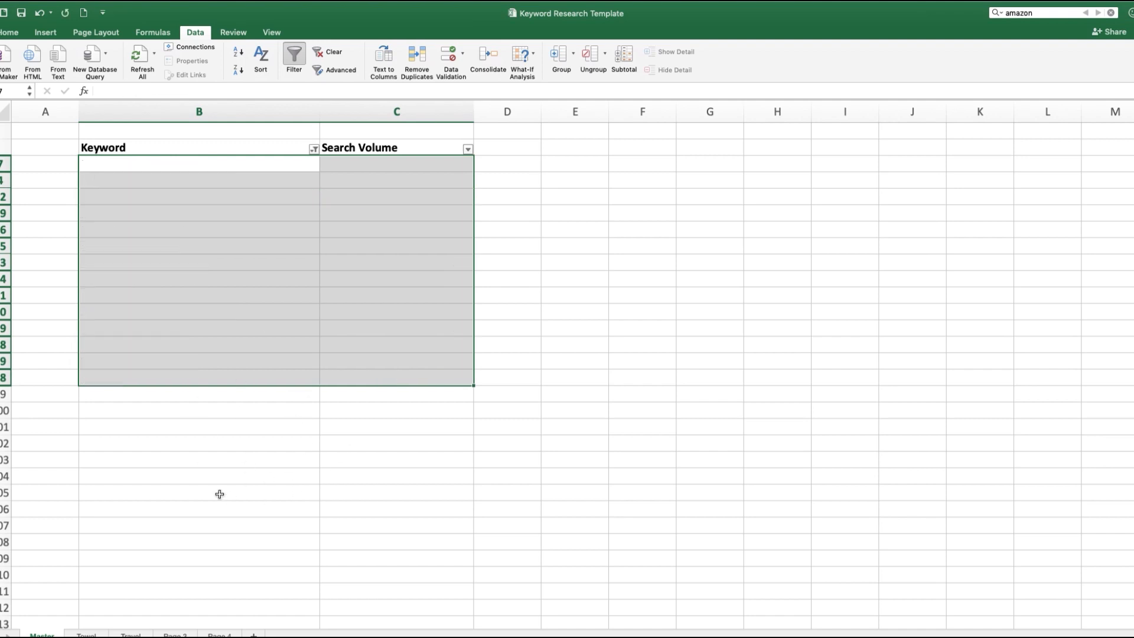
click(317, 342)
Step: Clear the filter on the Keyword column to show the full keyword list again
click(314, 149)
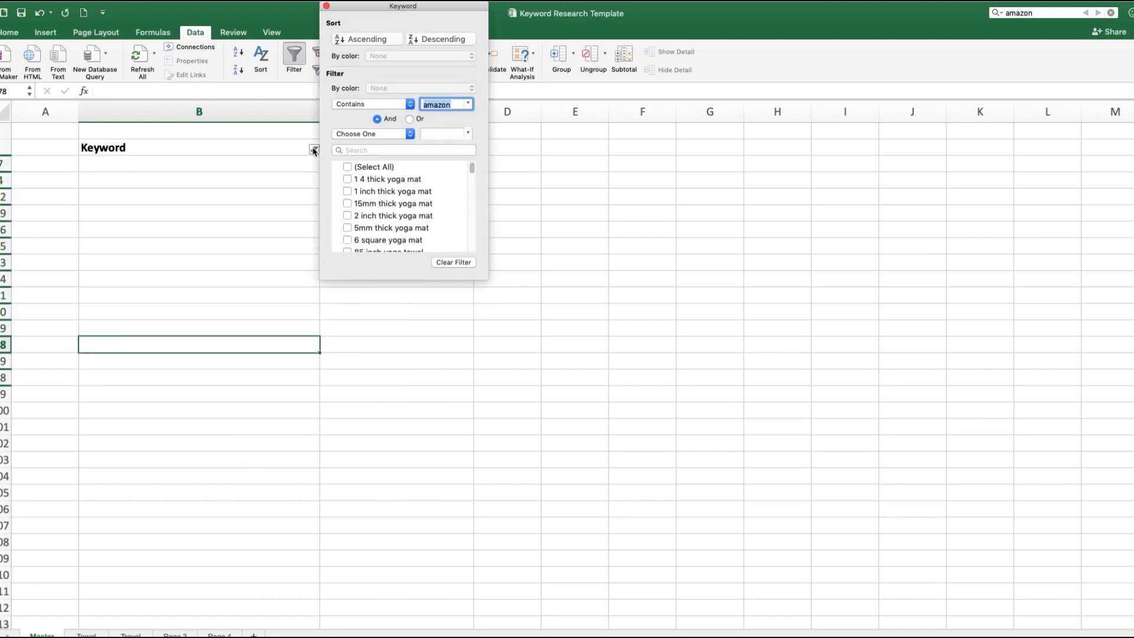
click(454, 262)
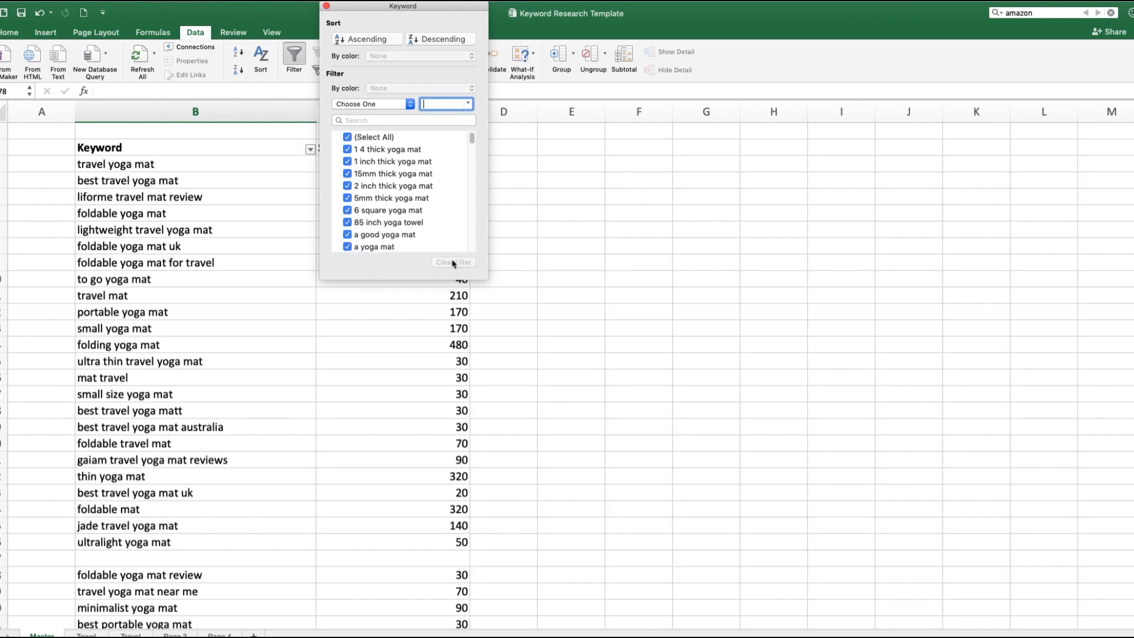
click(279, 324)
Step: Examine the Master keyword list for the blank rows left where the amazon keywords were removed
scroll(361, 335, down, 6)
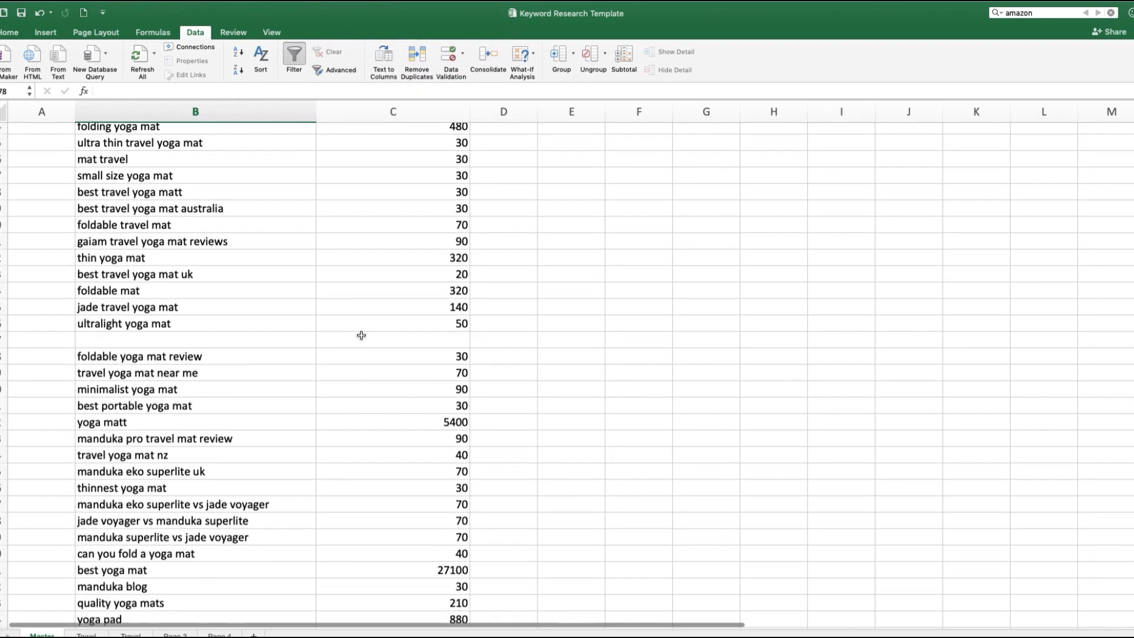
scroll(361, 335, down, 1)
drag(218, 329, 418, 331)
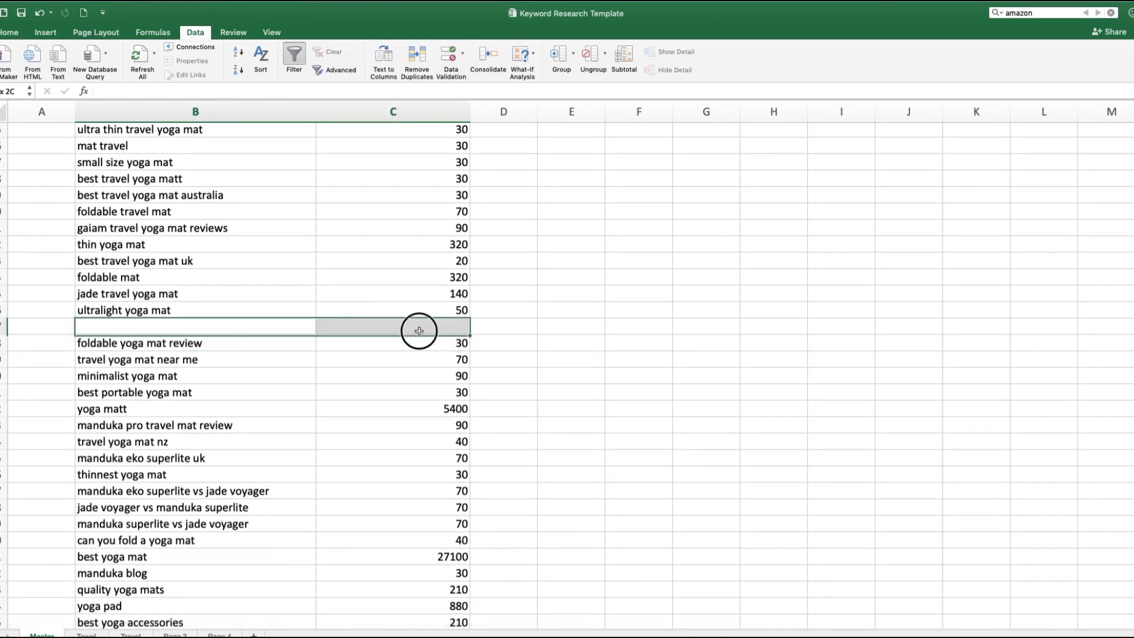
scroll(427, 392, down, 10)
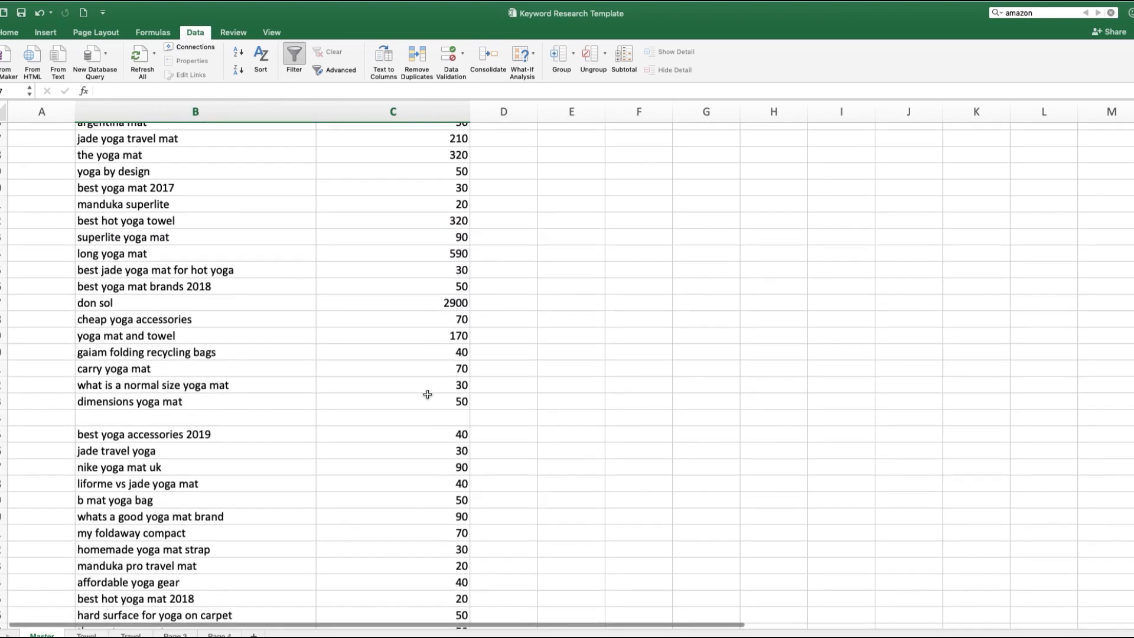
scroll(443, 361, up, 4)
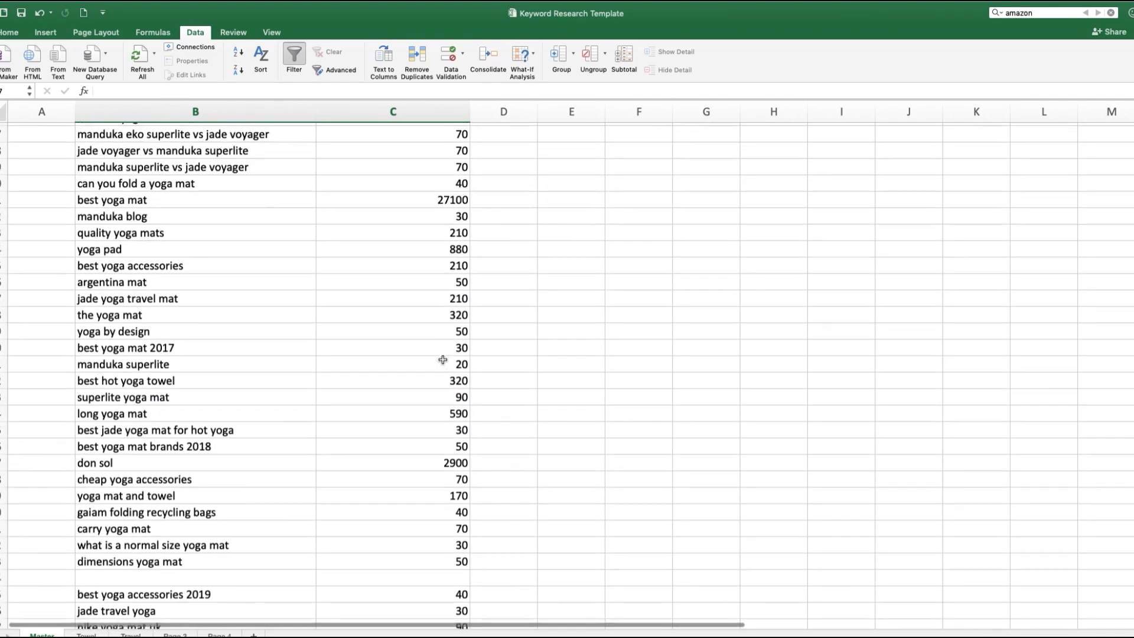
scroll(443, 360, up, 2)
scroll(443, 361, down, 3)
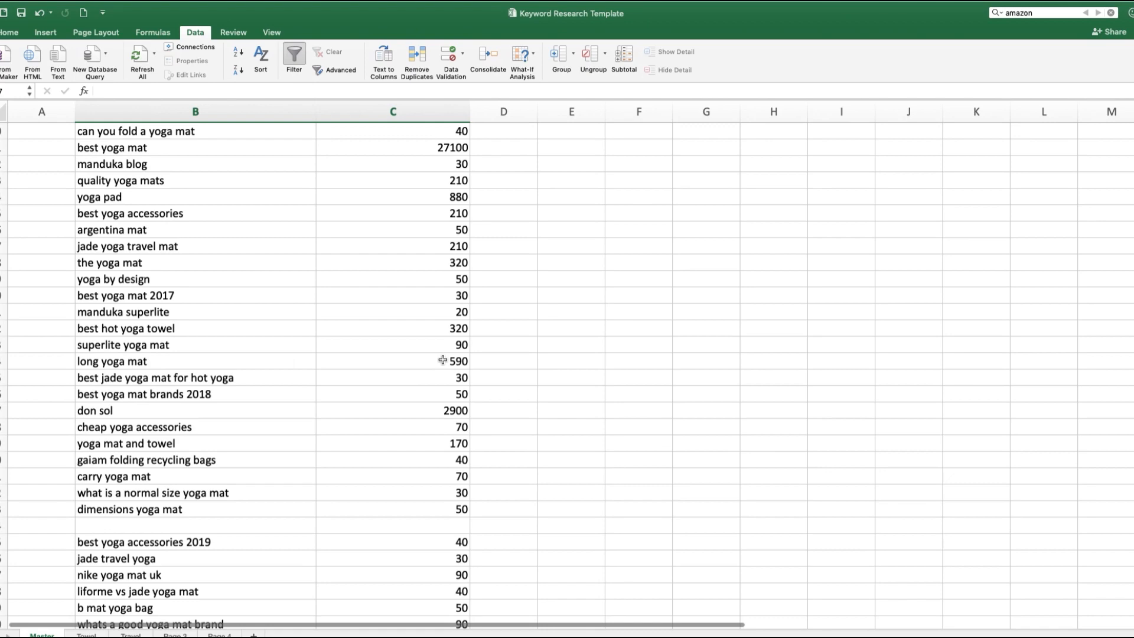
scroll(243, 417, down, 5)
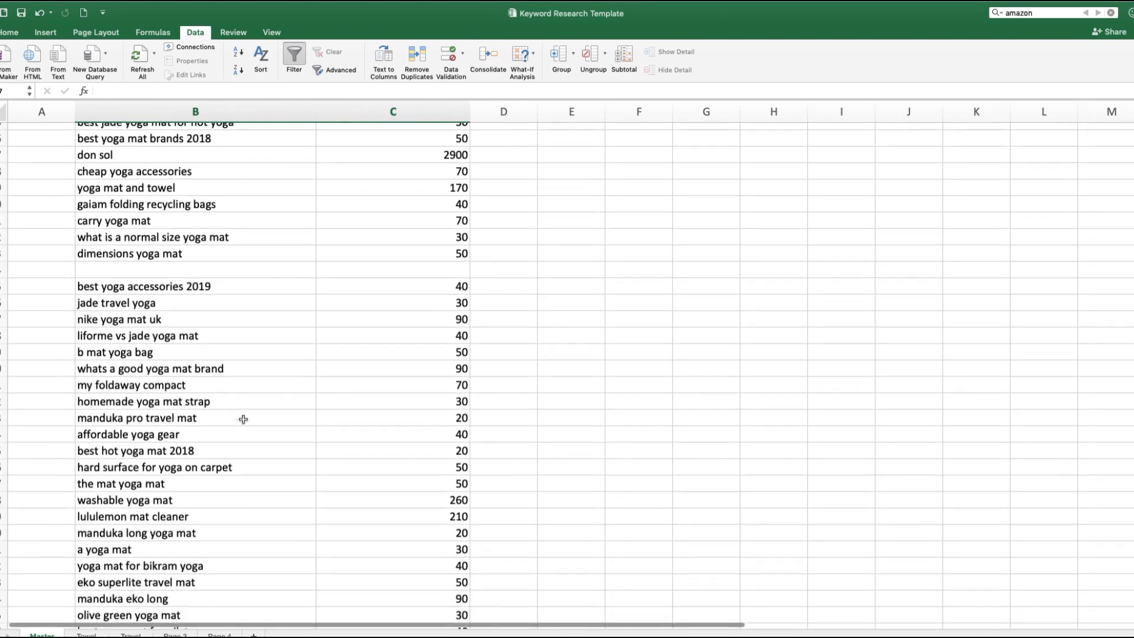
scroll(243, 418, down, 1)
scroll(244, 420, down, 4)
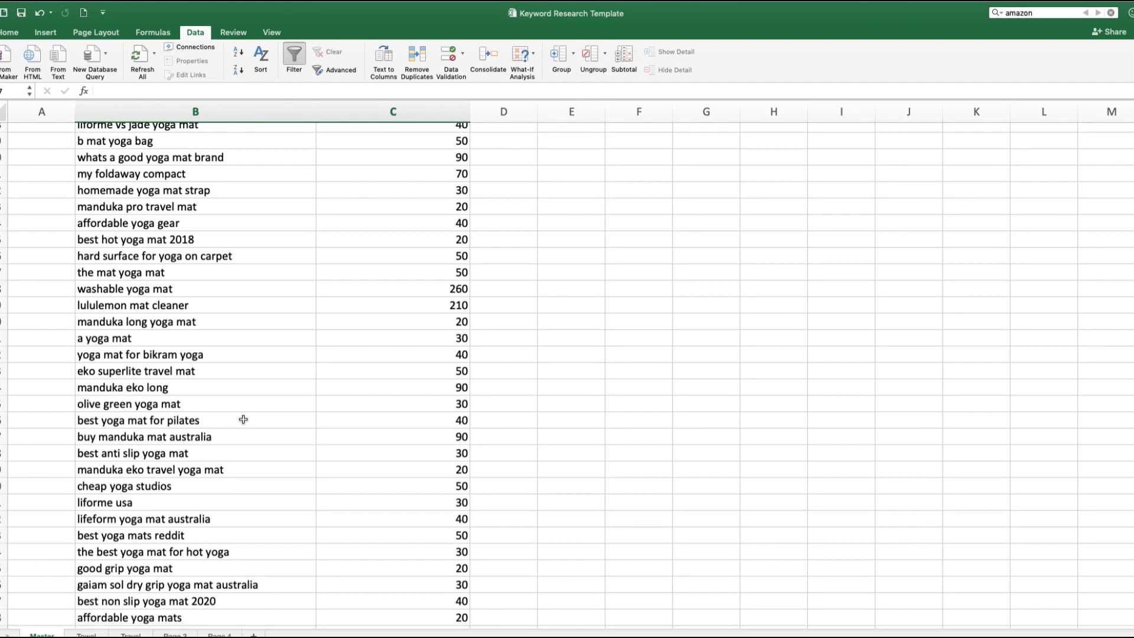
scroll(244, 419, up, 20)
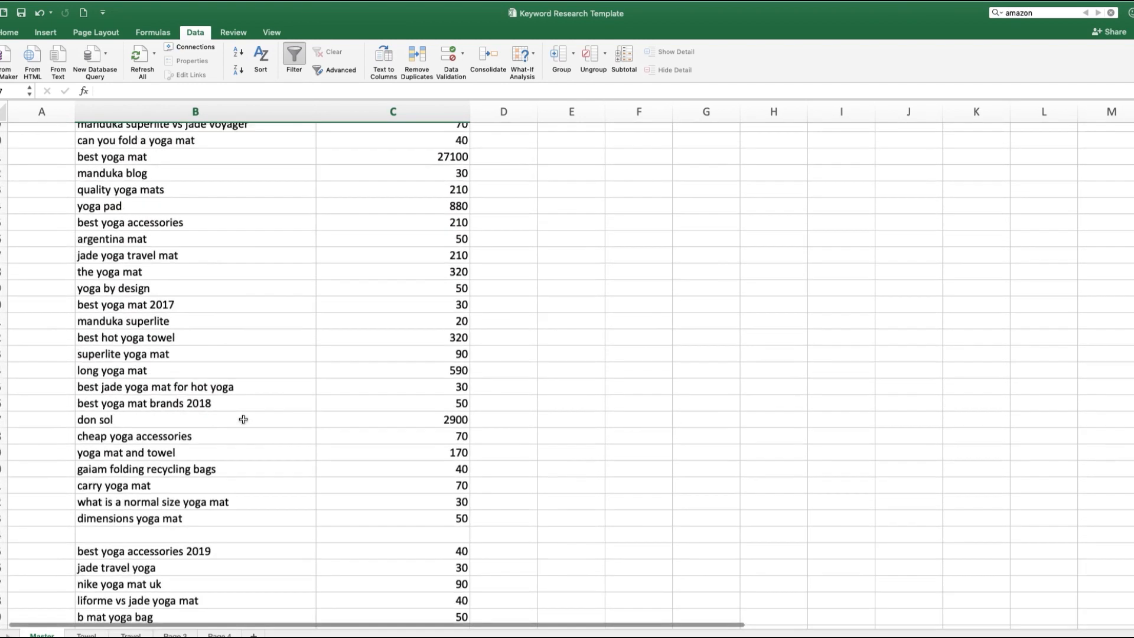
Step: Sort the Master sheet alphabetically by the Keyword column, expanding the selection to keep the search volumes matched
scroll(243, 419, up, 4)
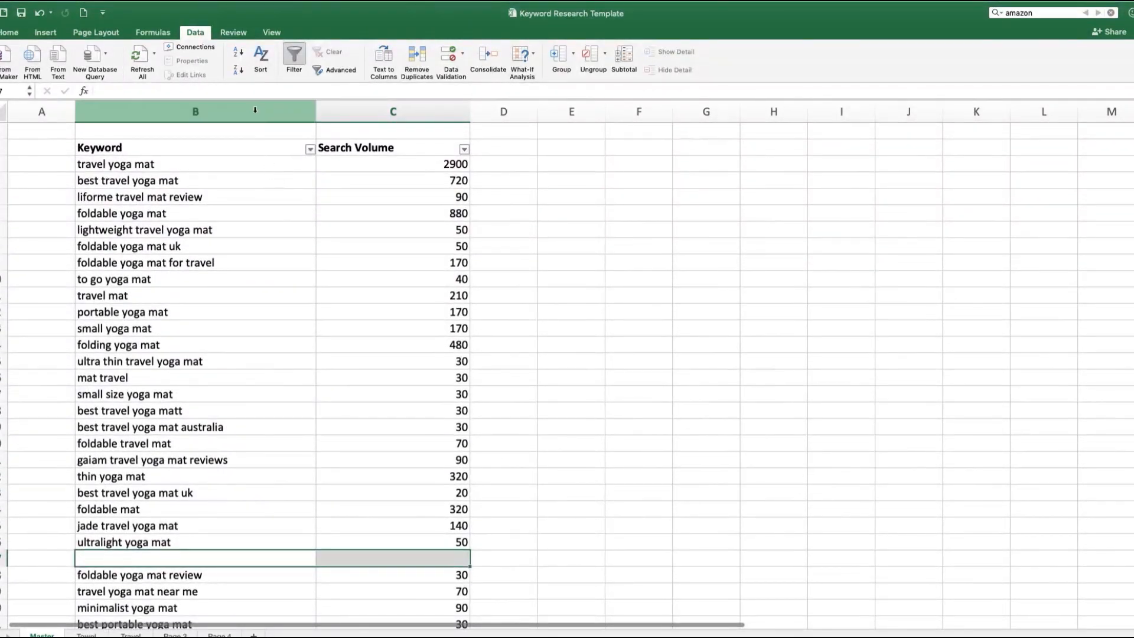
click(255, 107)
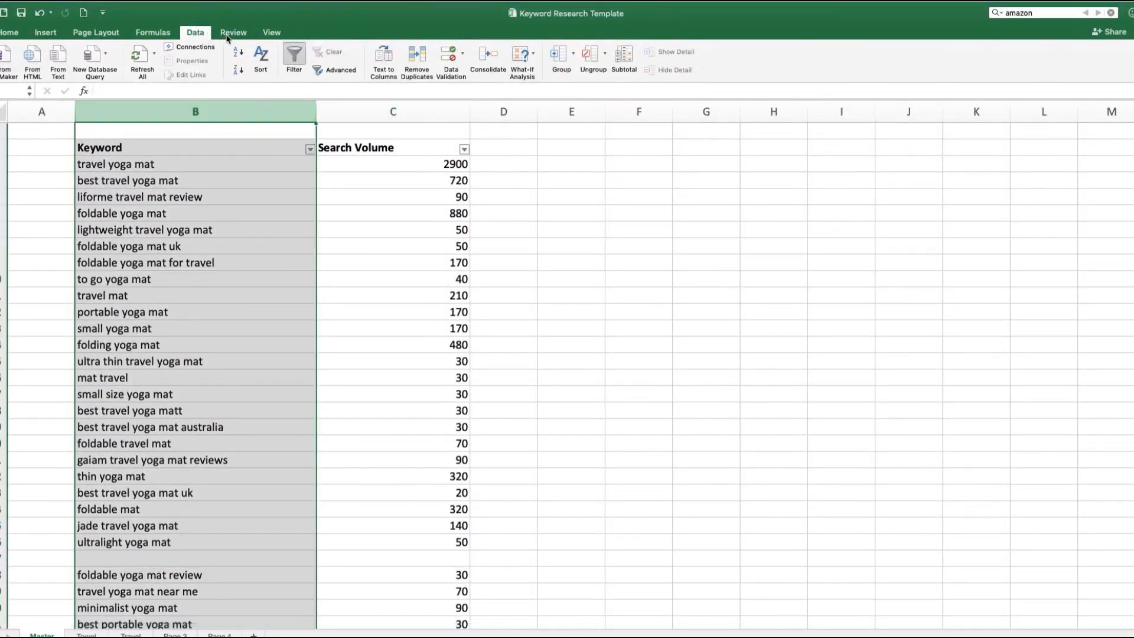
click(238, 52)
click(631, 239)
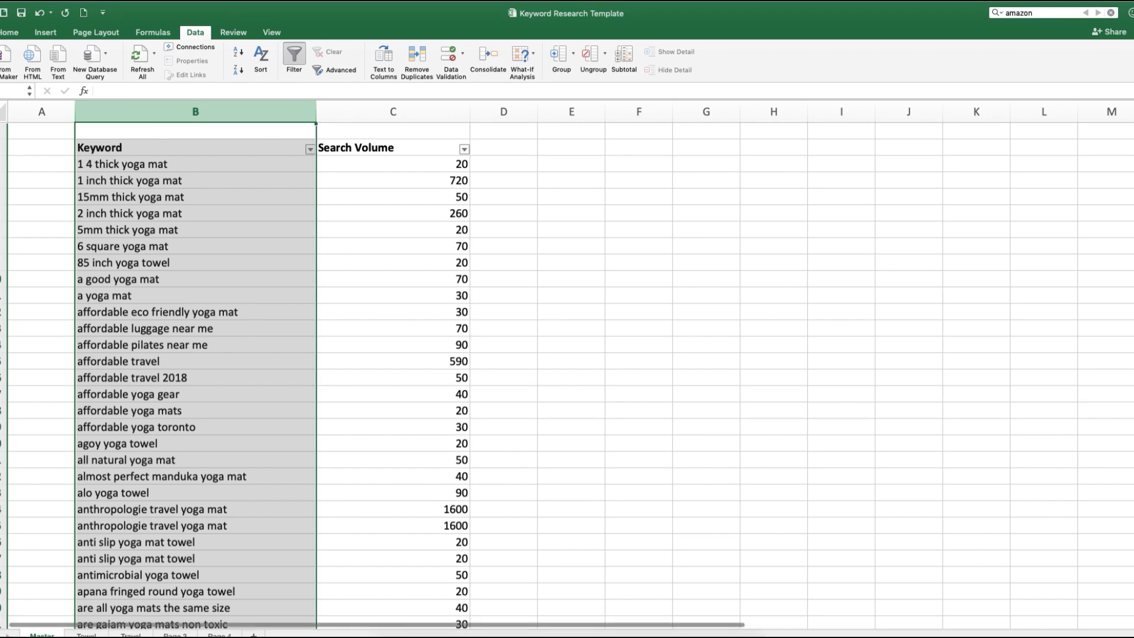
Step: Delete one of the two duplicate "anti slip yoga mat towel" rows from the Master sheet
click(2, 541)
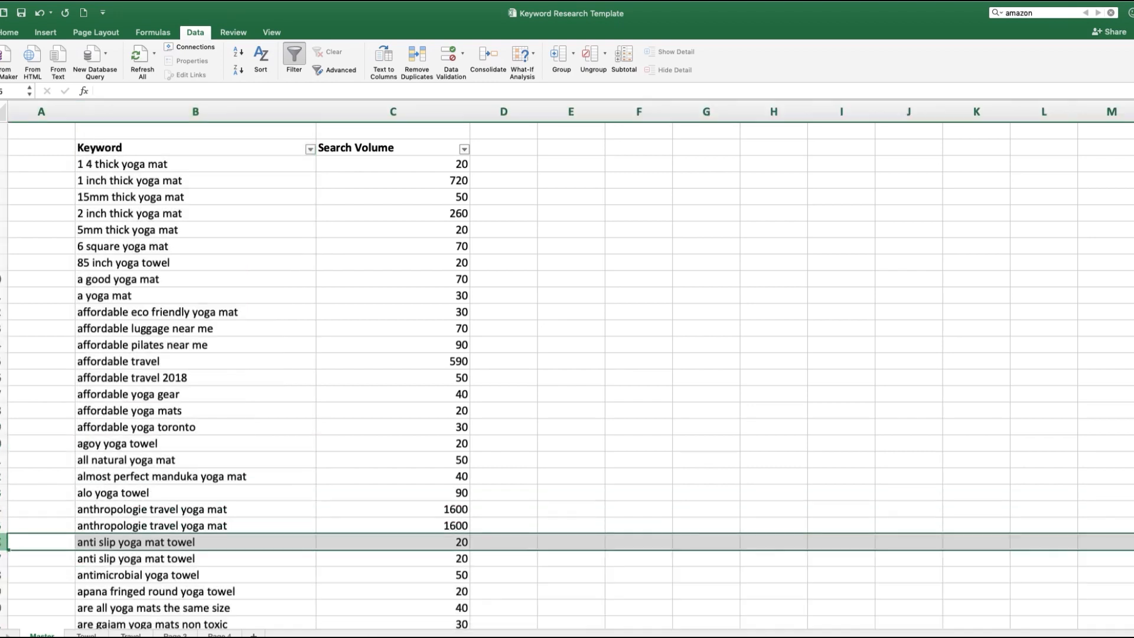
click(2, 558)
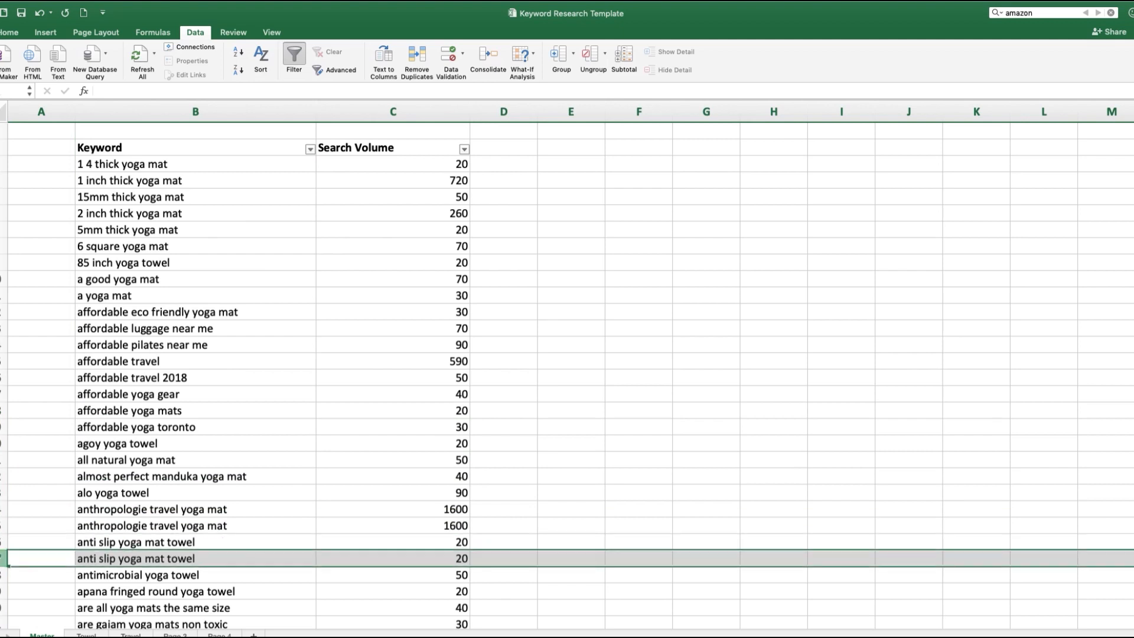
click(130, 541)
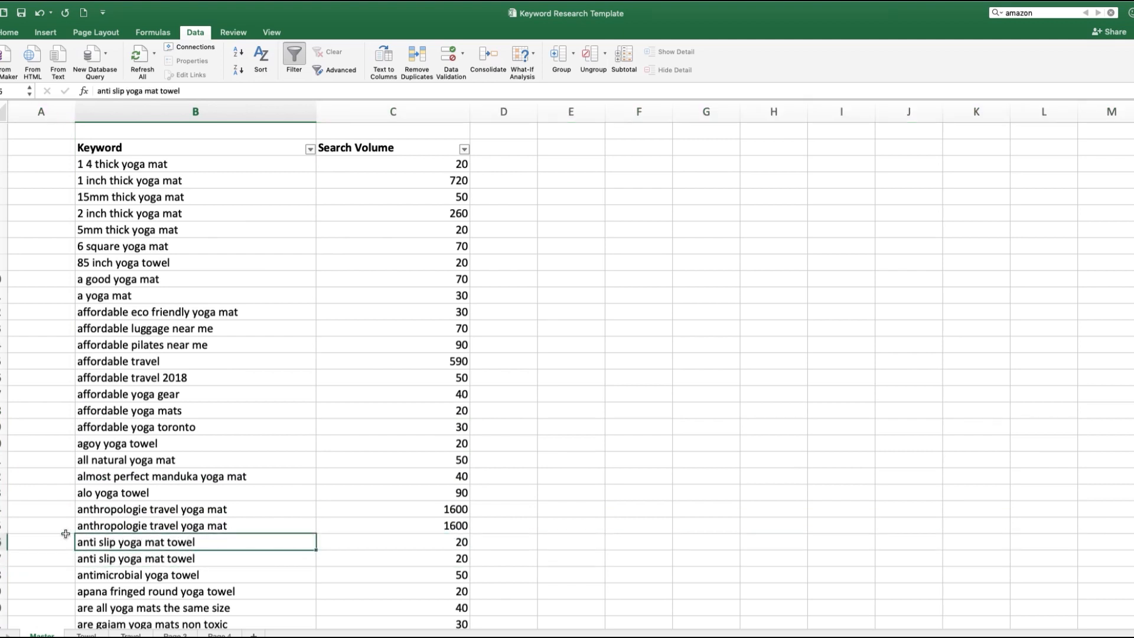
click(2, 542)
right_click(2, 542)
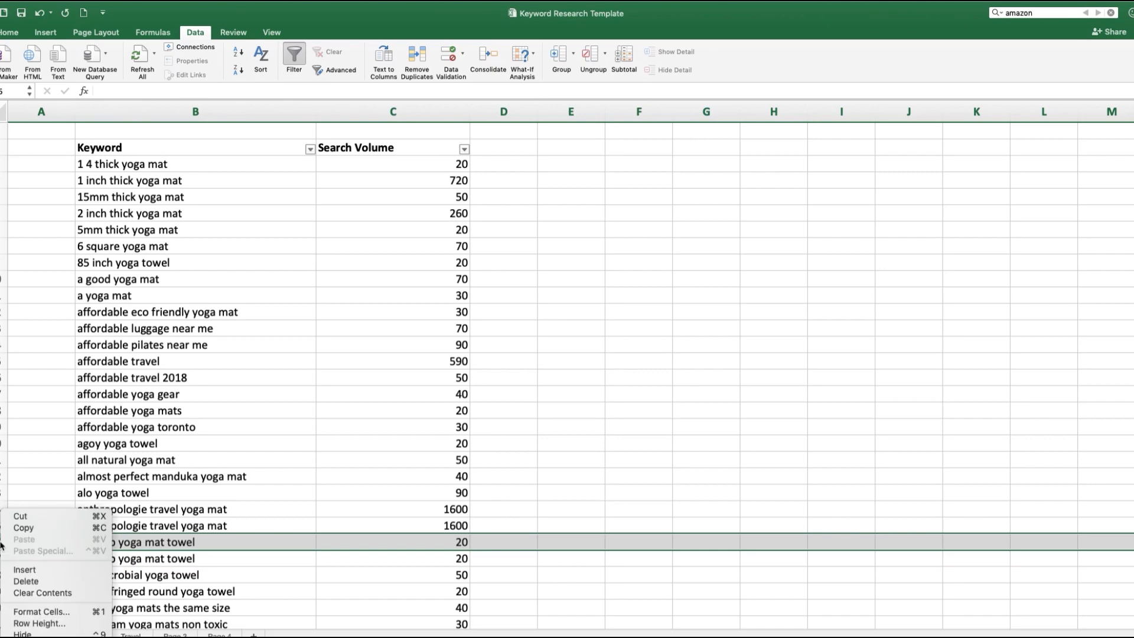
click(47, 581)
Step: Check the sorted Master list for more duplicates and delete one of the two "best cheap yoga mat" rows
scroll(239, 490, down, 5)
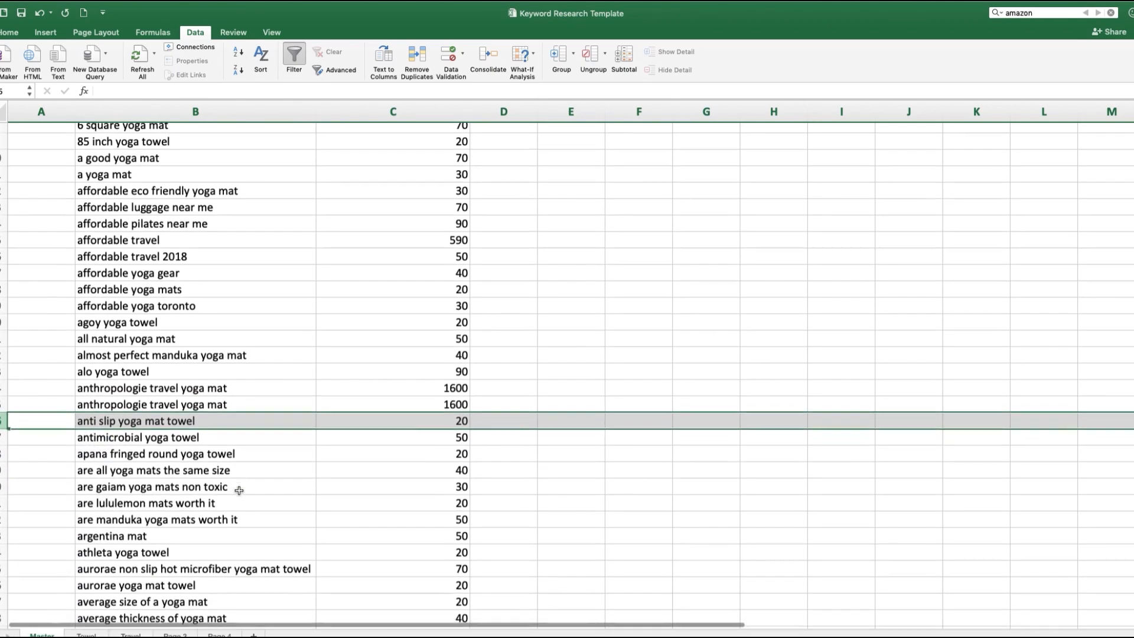
scroll(240, 490, down, 2)
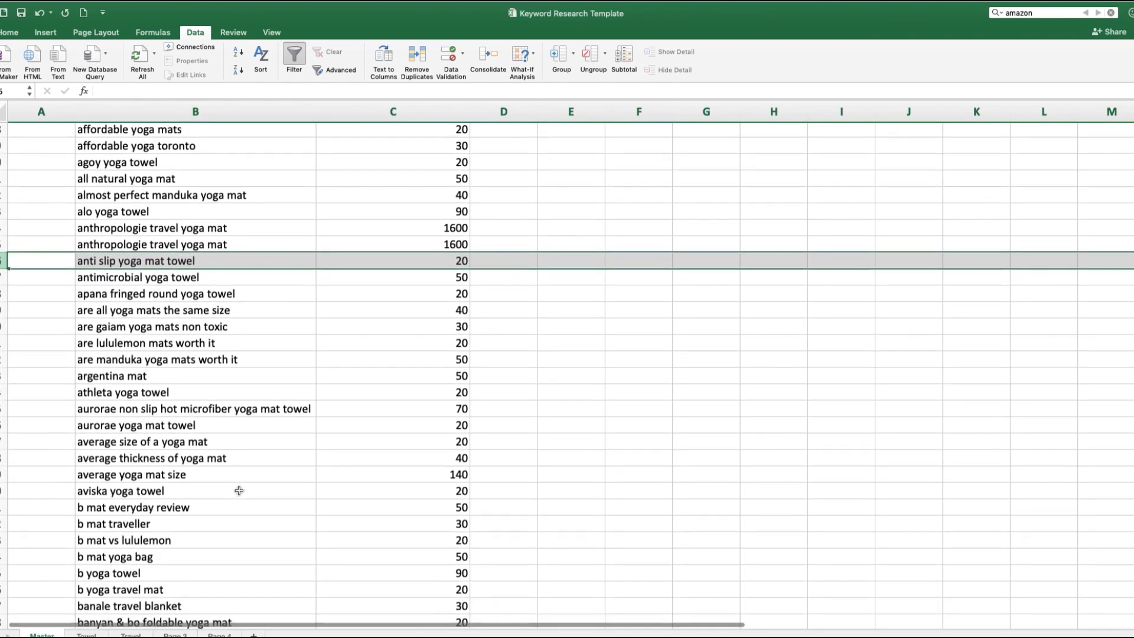
scroll(240, 491, down, 2)
scroll(239, 490, down, 1)
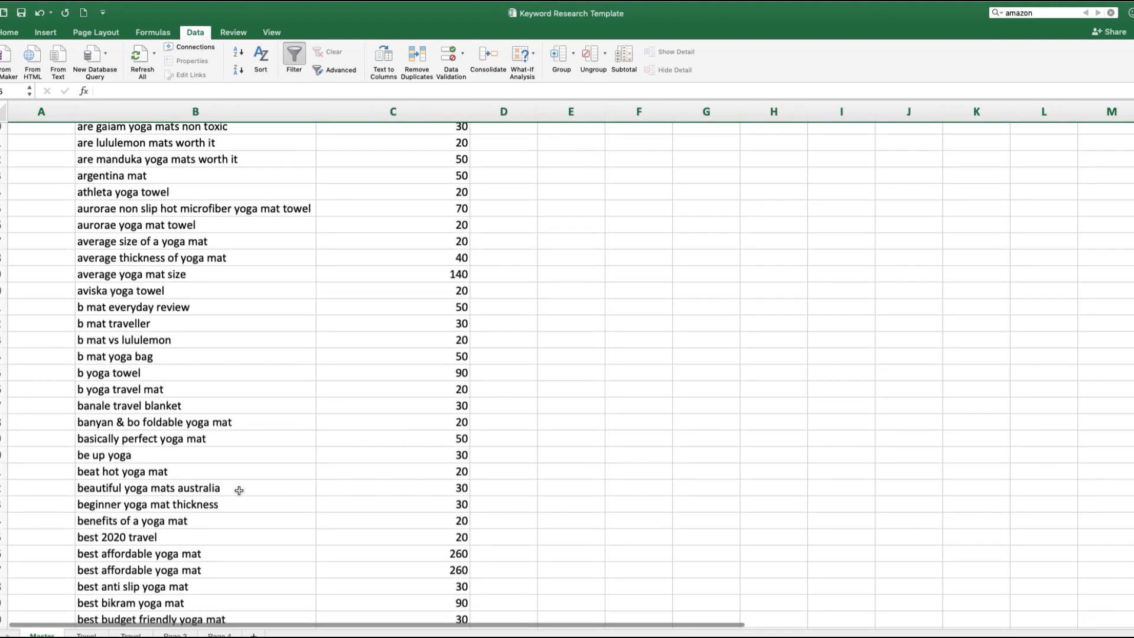
click(204, 493)
drag(199, 495, 200, 505)
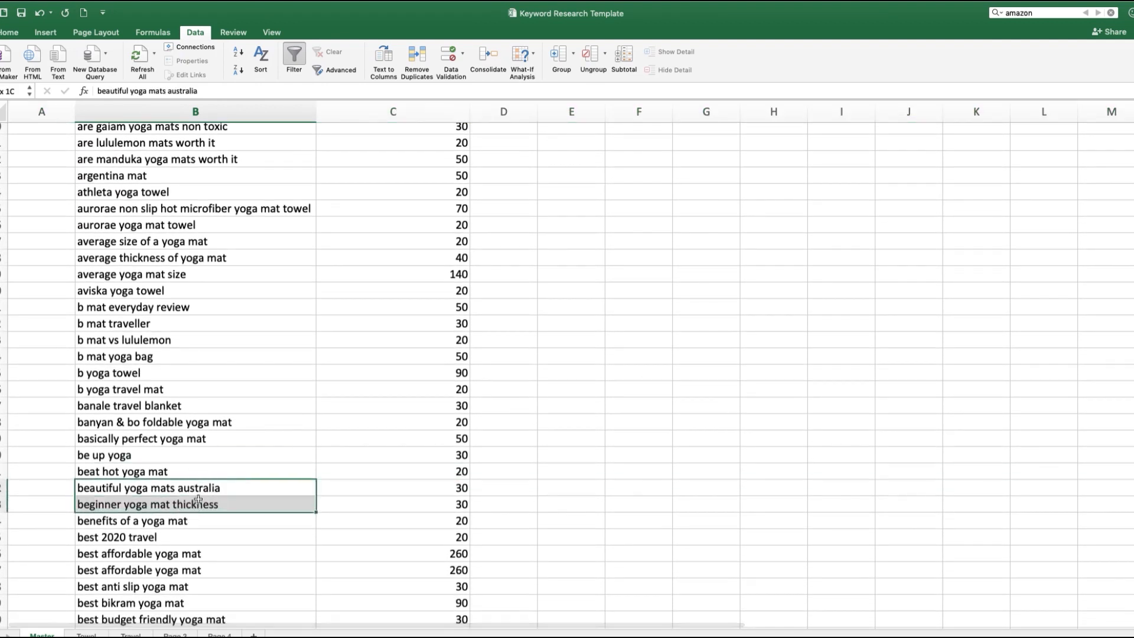
scroll(205, 602, down, 2)
scroll(205, 602, down, 1)
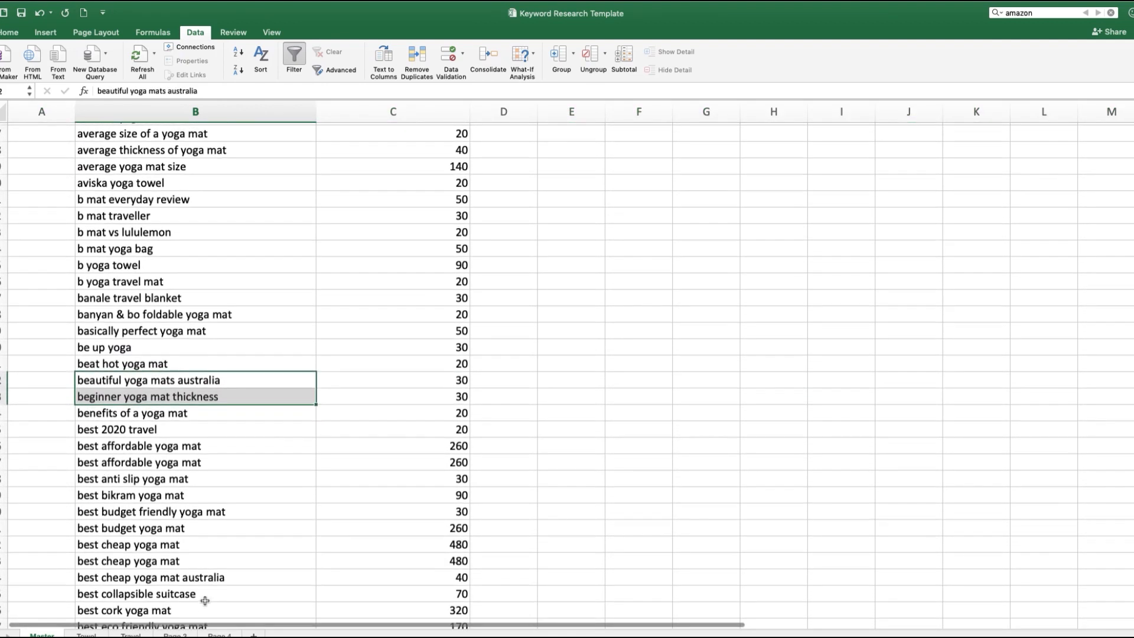
click(144, 544)
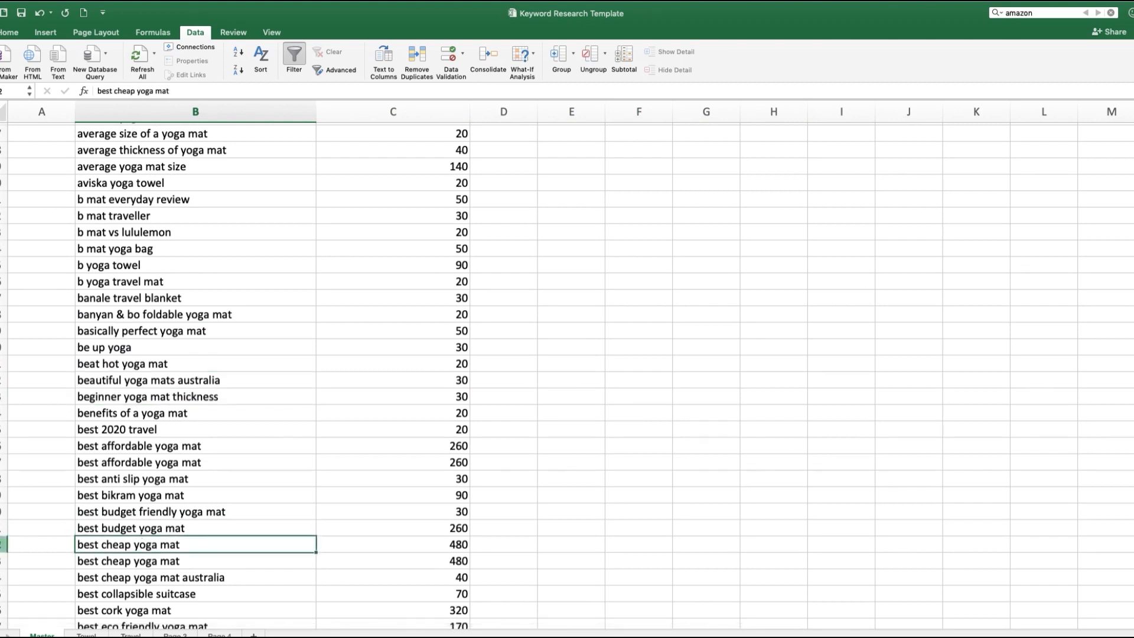
click(3, 545)
right_click(4, 544)
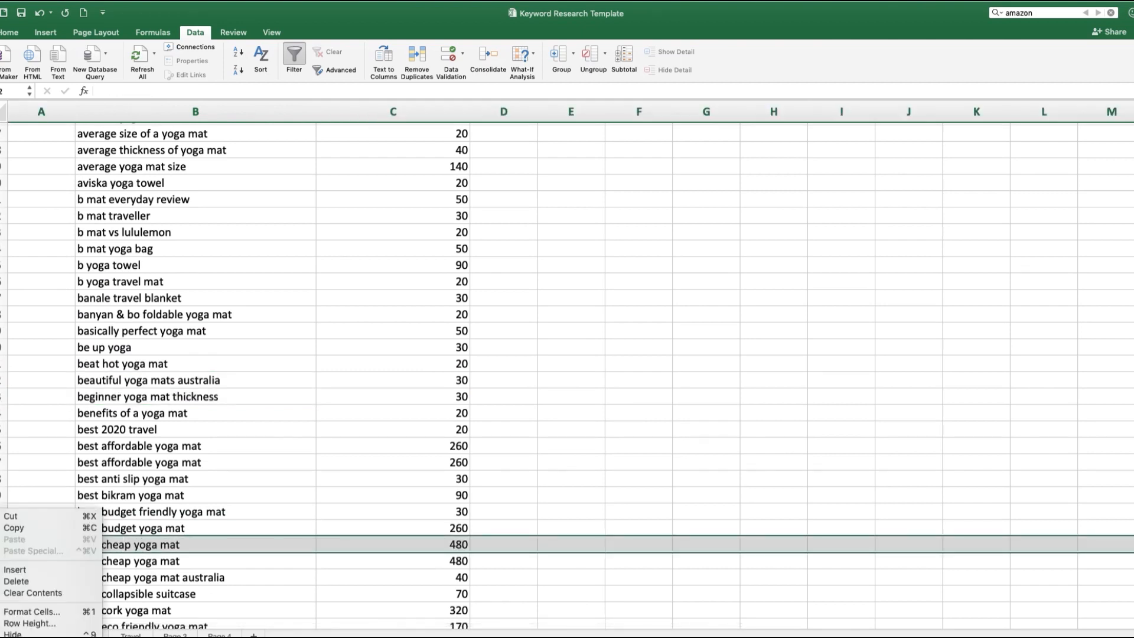
click(18, 581)
Step: Sort the Towel sheet alphabetically by the Keyword column, expanding the selection to include the search volumes
scroll(316, 503, down, 8)
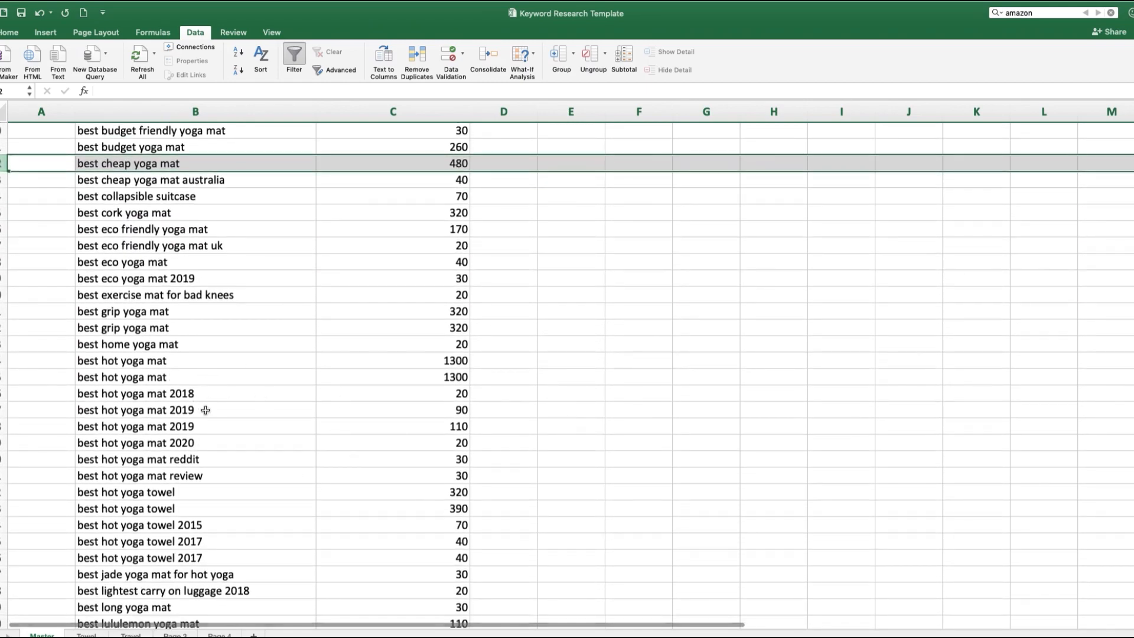
scroll(260, 393, up, 6)
scroll(206, 410, up, 14)
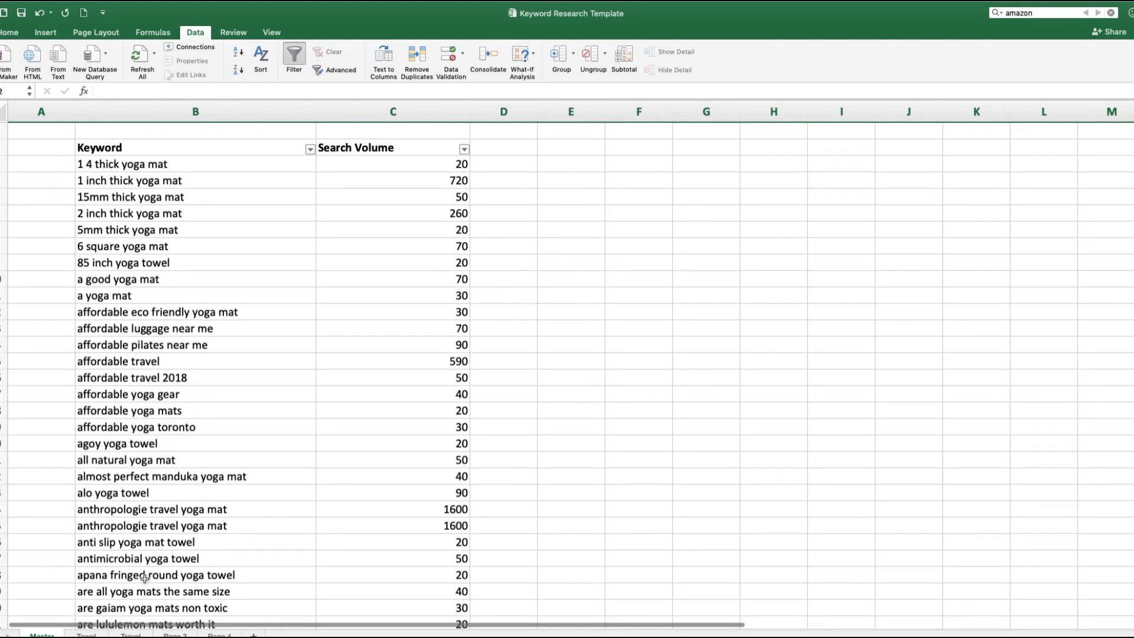
click(86, 635)
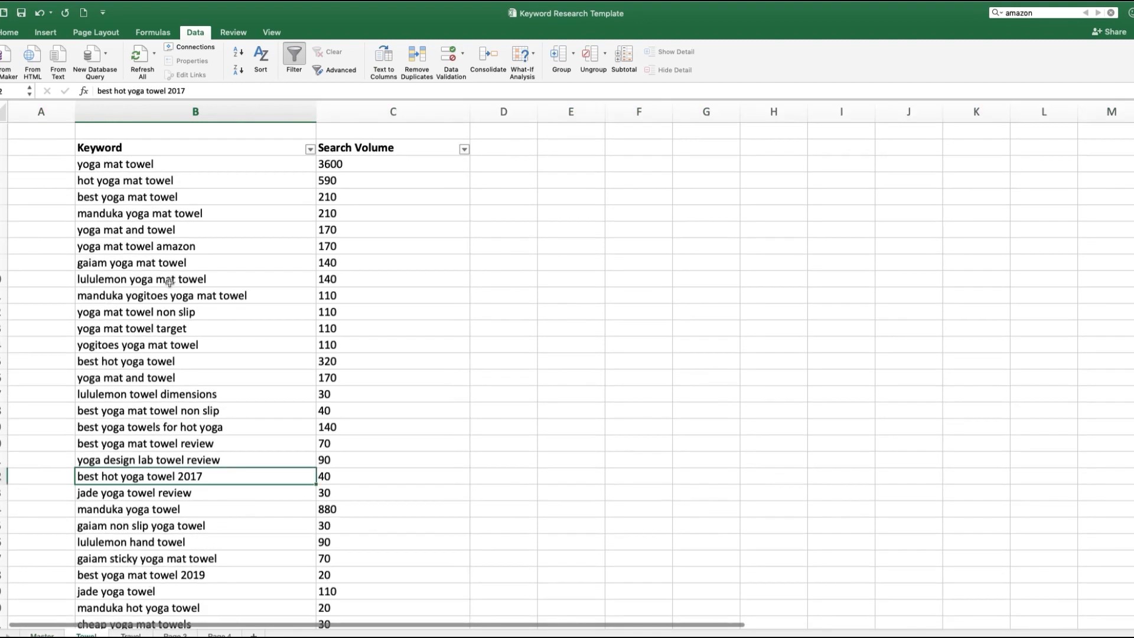
scroll(171, 283, down, 3)
scroll(170, 289, up, 3)
click(205, 111)
click(238, 52)
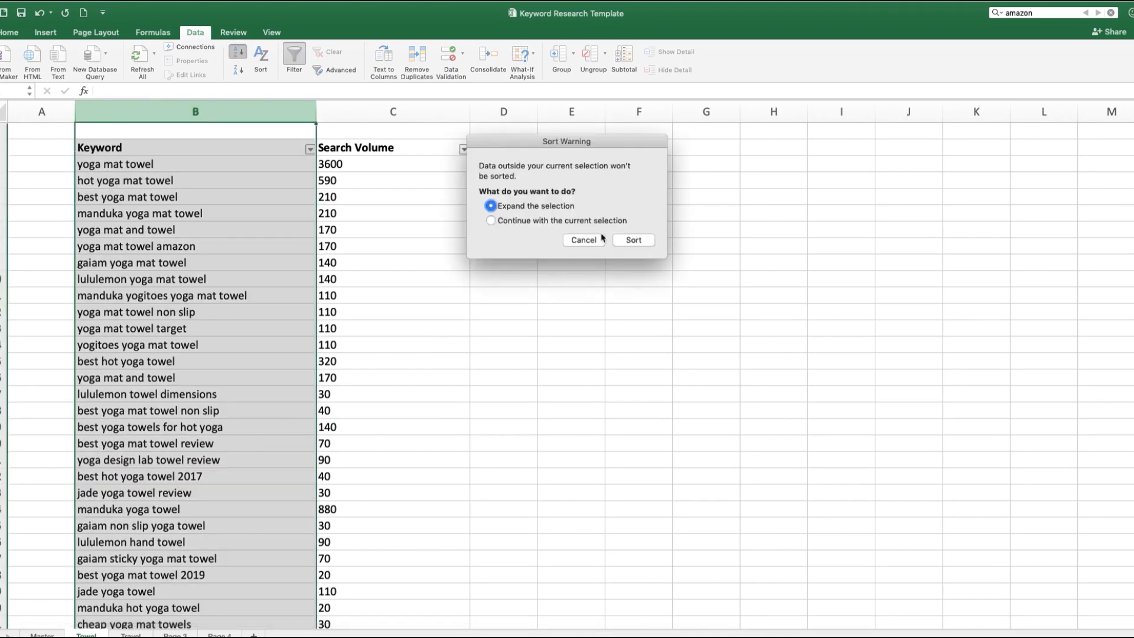
click(615, 241)
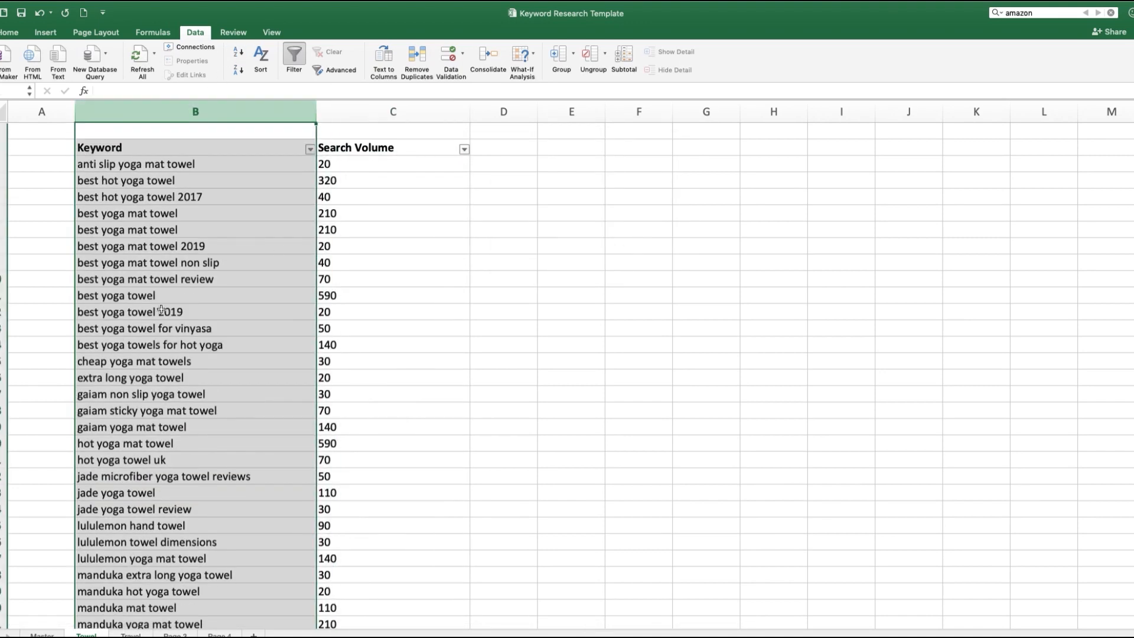
Step: Delete one of the two duplicate "best yoga mat towel" rows from the Towel sheet
click(220, 298)
drag(143, 216, 326, 213)
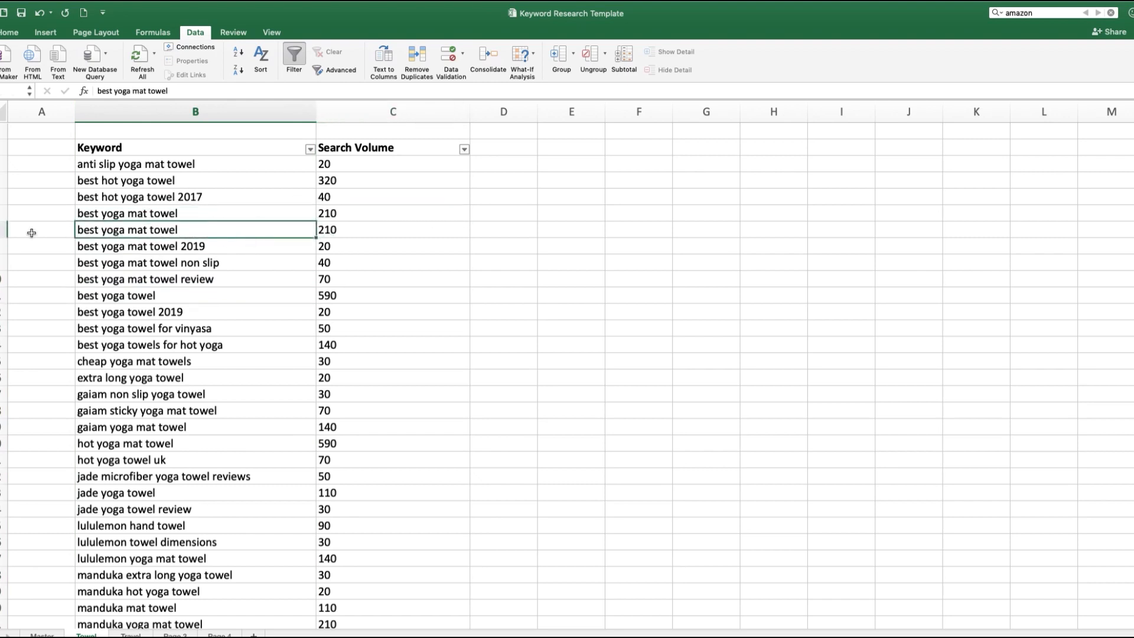
click(3, 213)
right_click(3, 213)
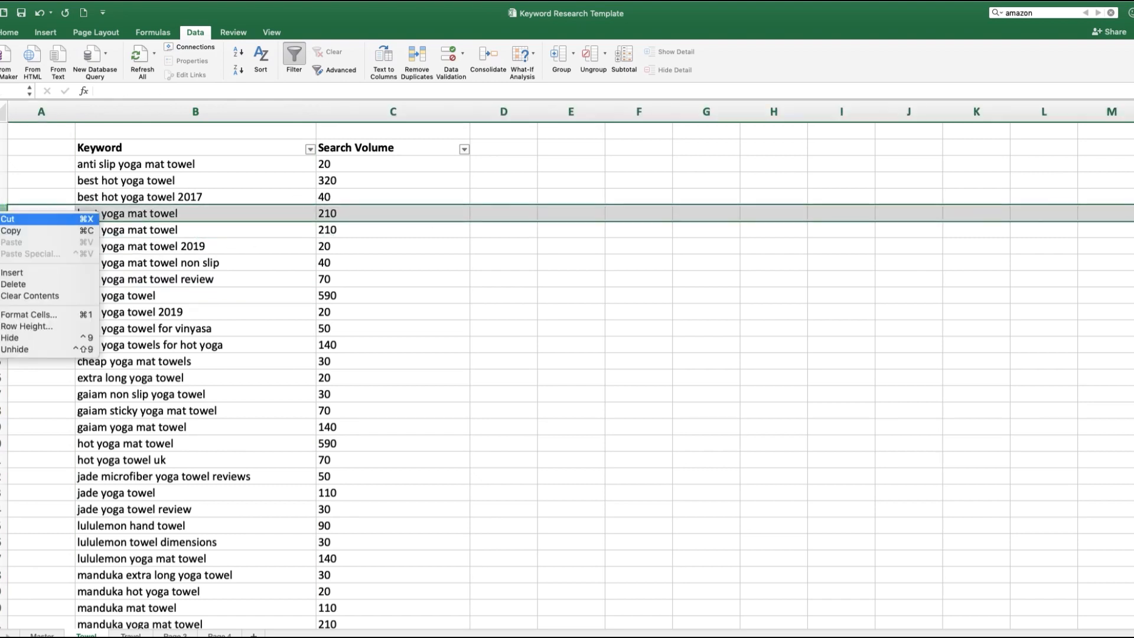
click(26, 281)
Step: Look over the rest of the Towel keywords and open the Travel sheet to view its list
scroll(237, 366, down, 5)
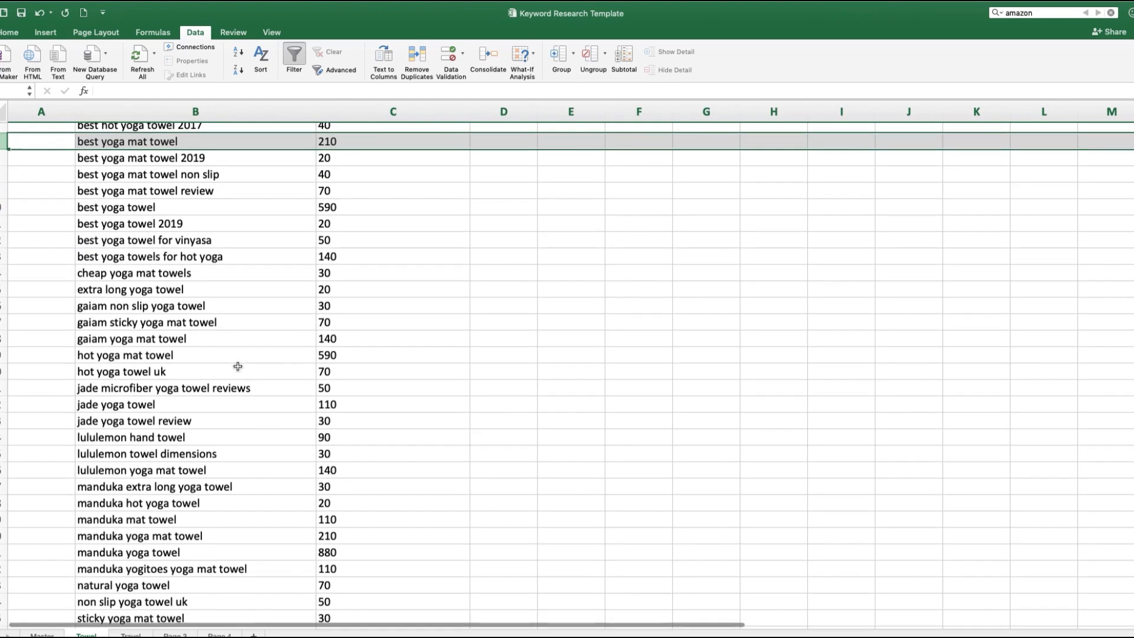
click(131, 635)
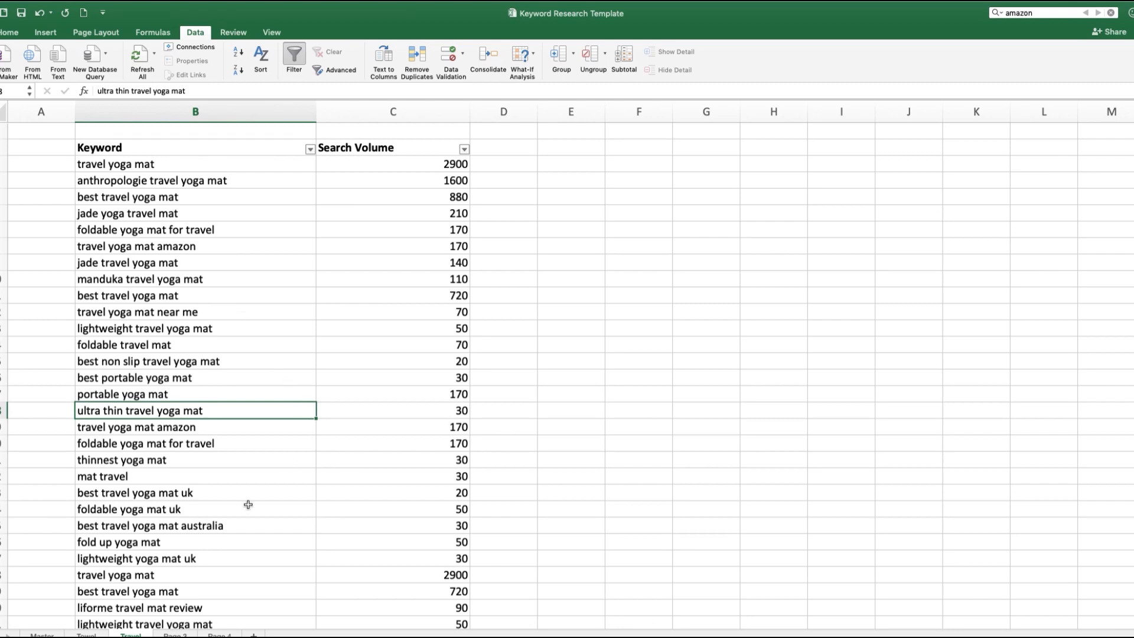
double_click(207, 530)
double_click(204, 529)
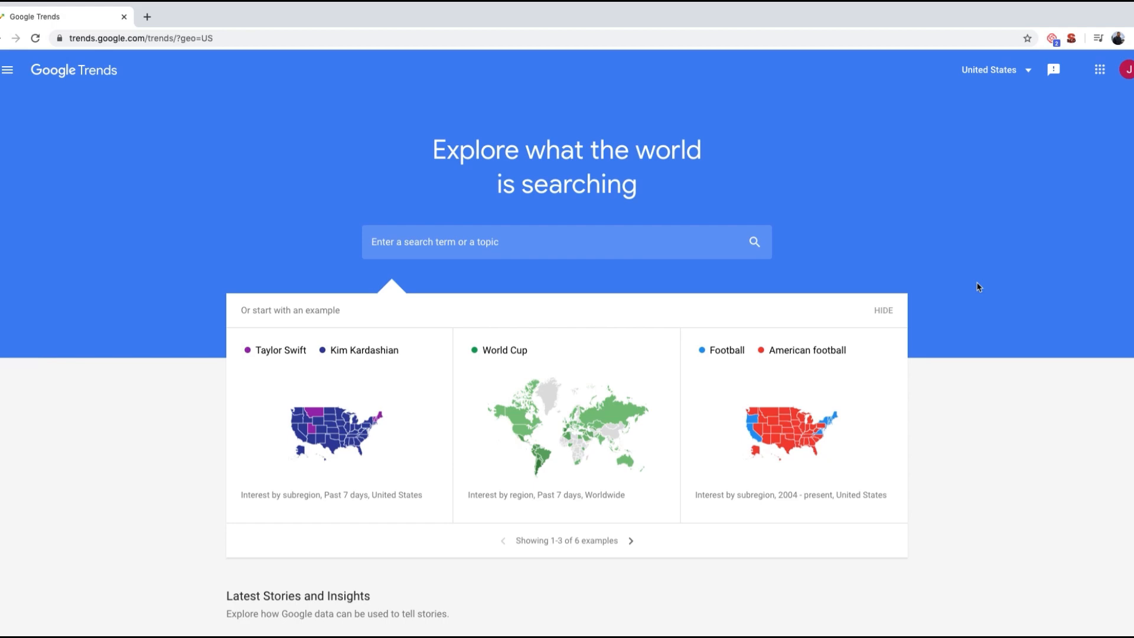
Step: Copy the keyword "mens yoga clothes" from the Keyword Research - Template workbook into the search box of Google Trends
key(ctrl+Left)
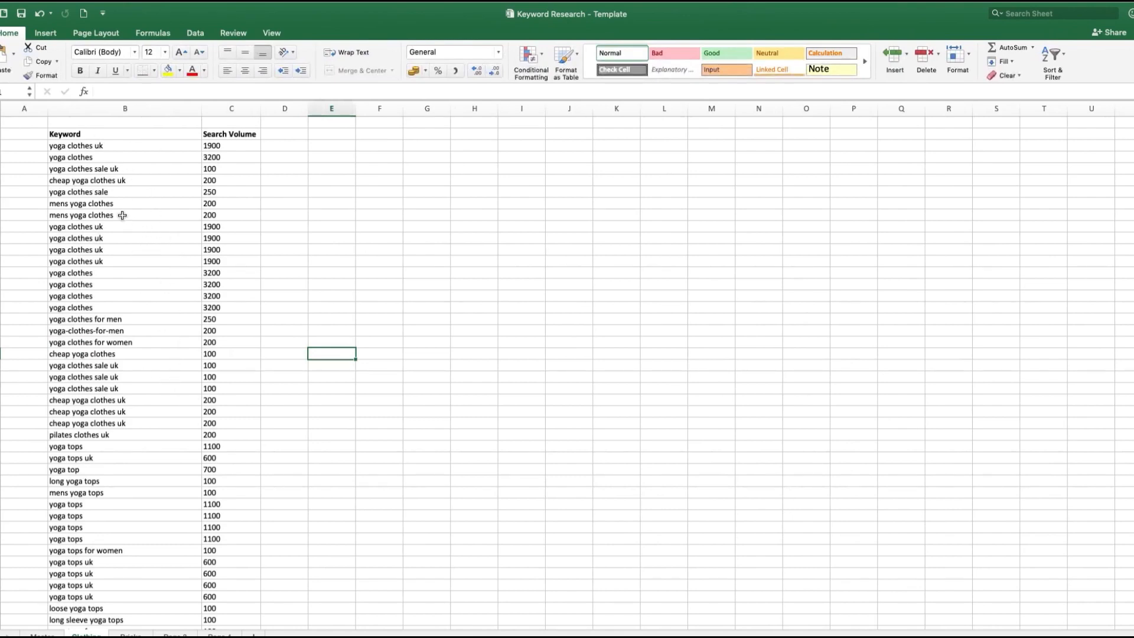
click(120, 207)
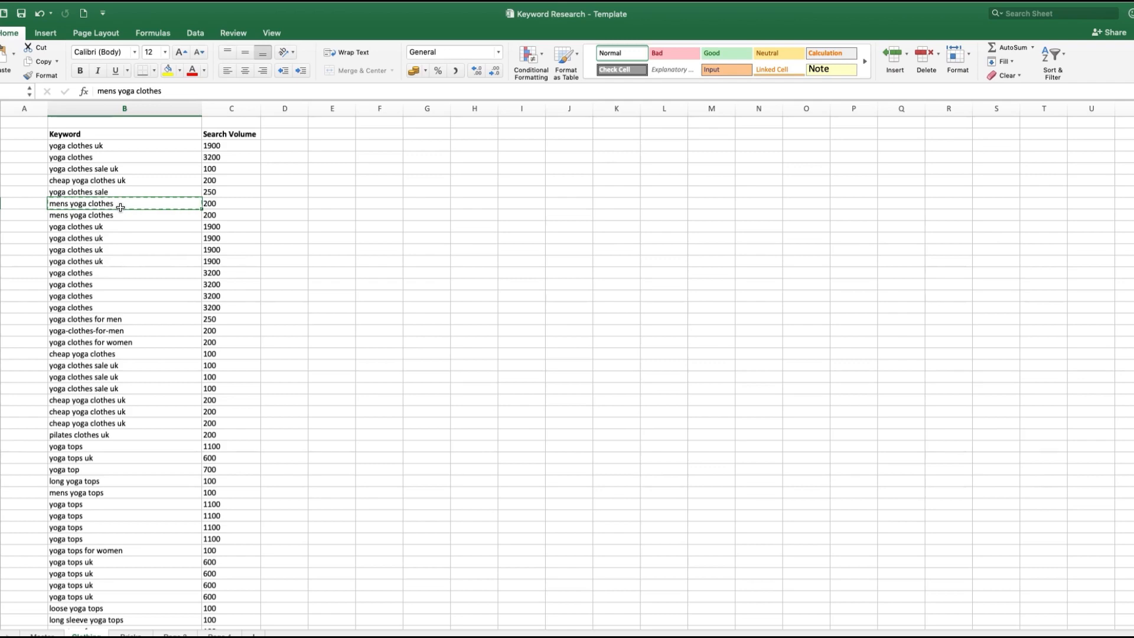
key(ctrl+Right)
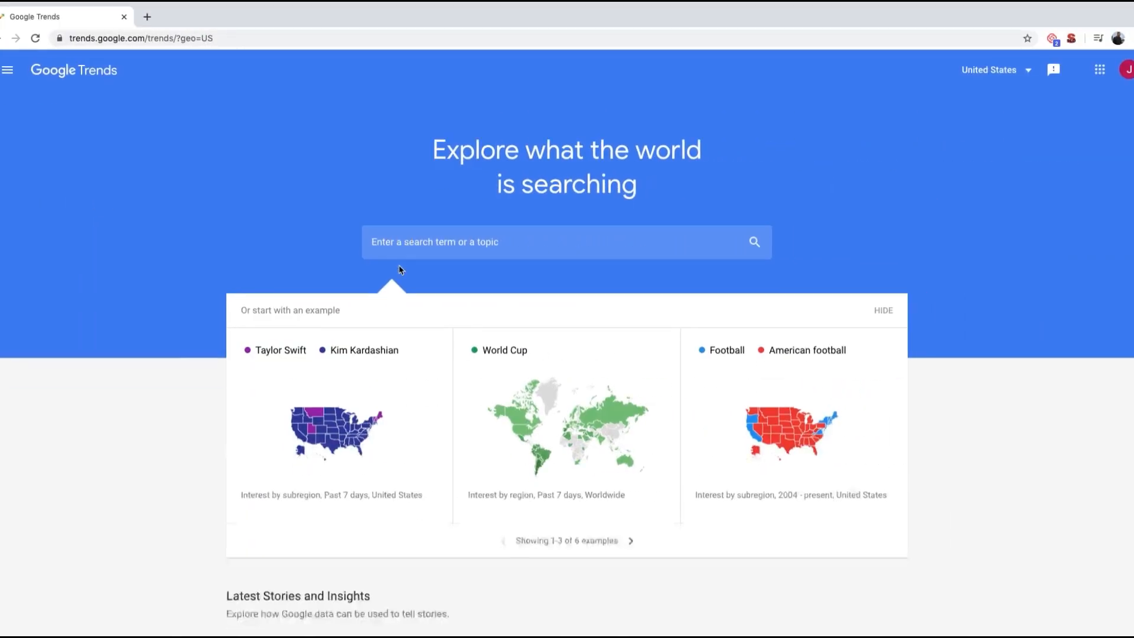
click(405, 247)
text(mens yoga clothes)
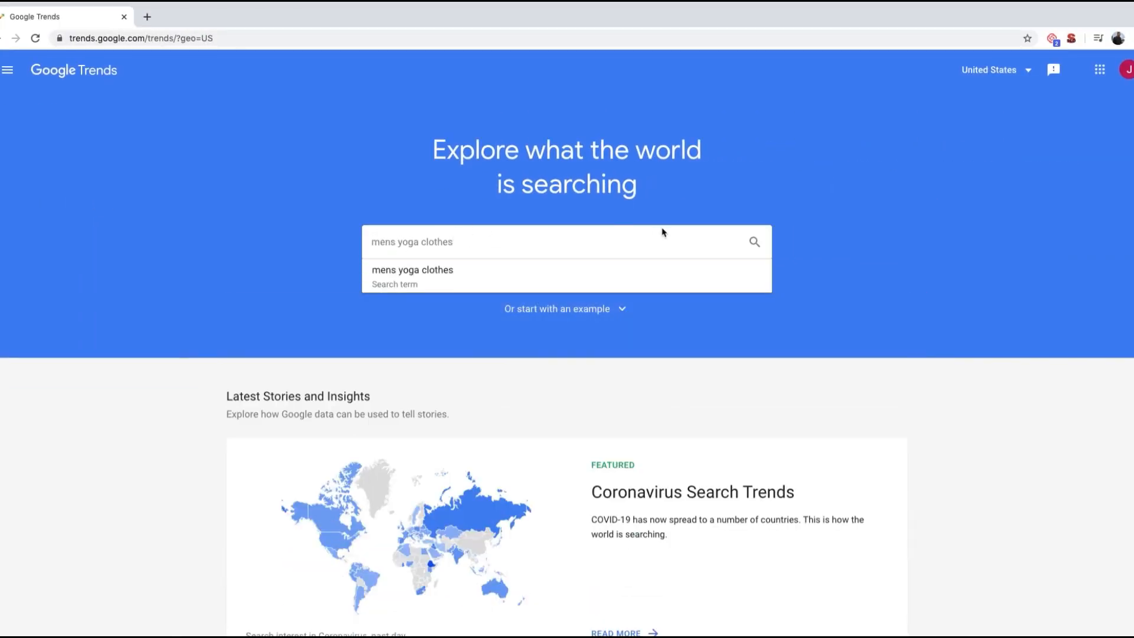
click(851, 206)
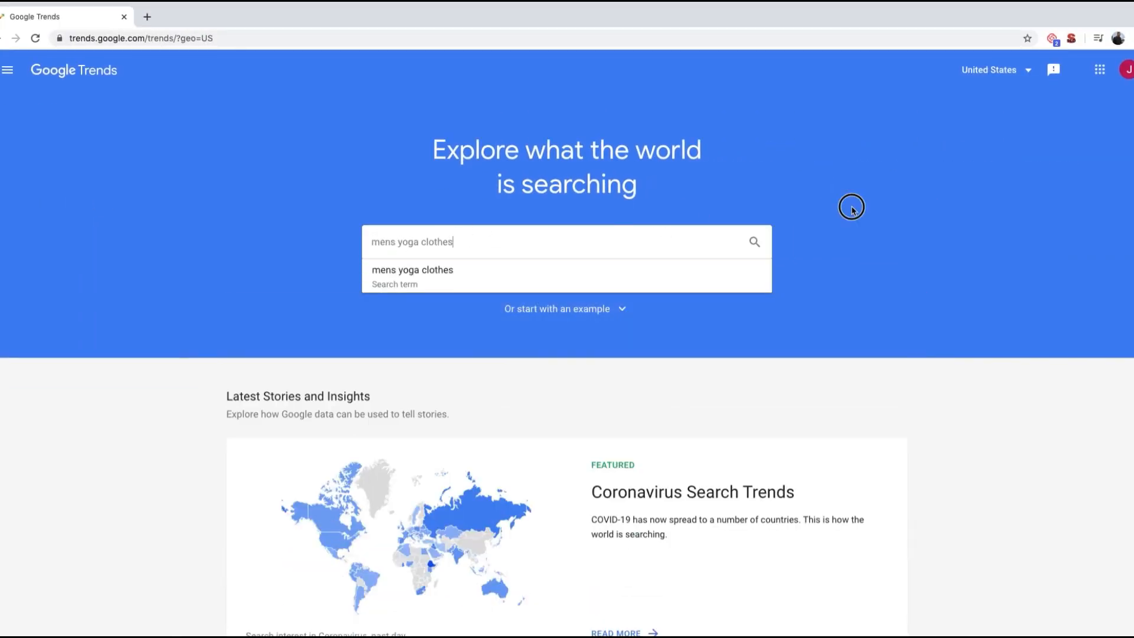
Step: Change the Google Trends region to United Kingdom
click(1007, 74)
scroll(1003, 225, down, 1)
scroll(1003, 225, down, 20)
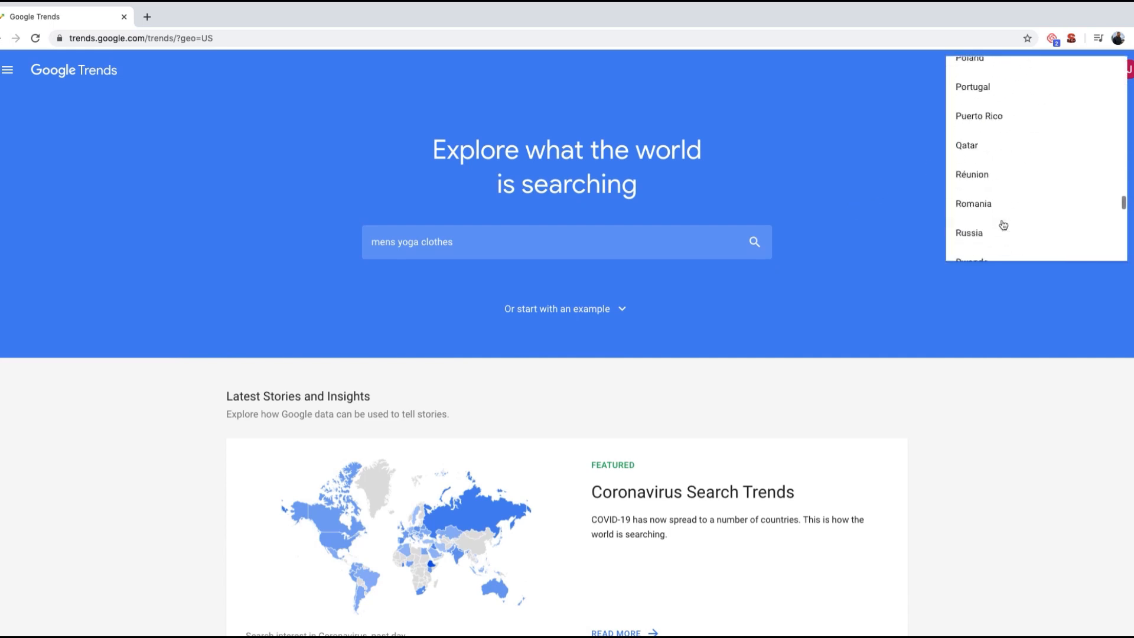
scroll(1003, 225, up, 5)
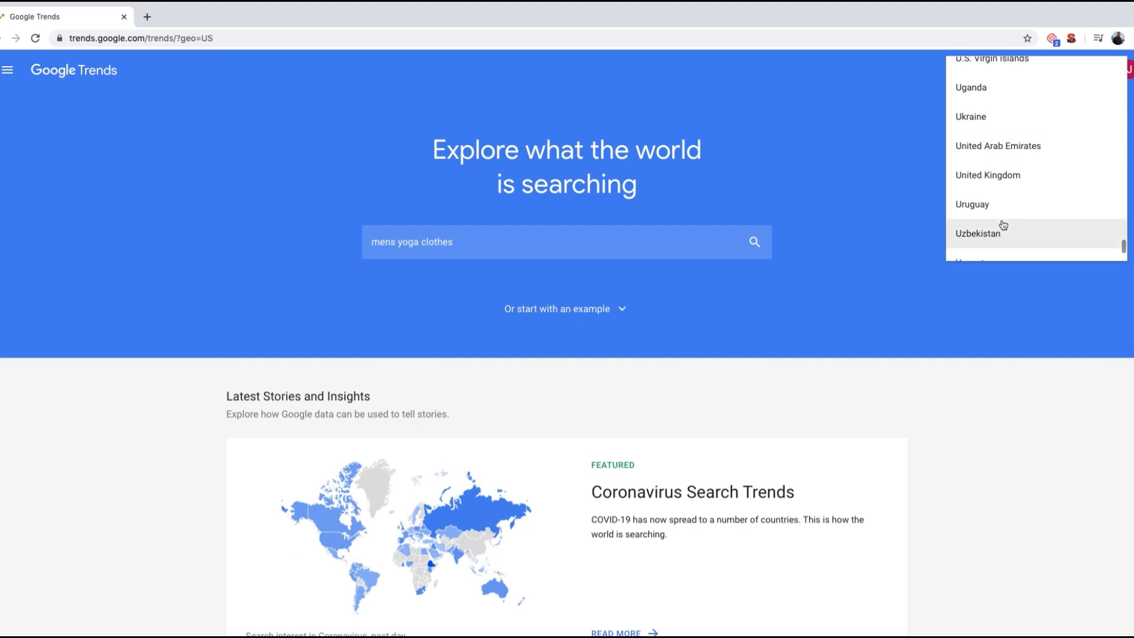
click(1002, 176)
Step: Run the trend search for "mens yoga clothes" and set its time range to 2004 - present
click(511, 249)
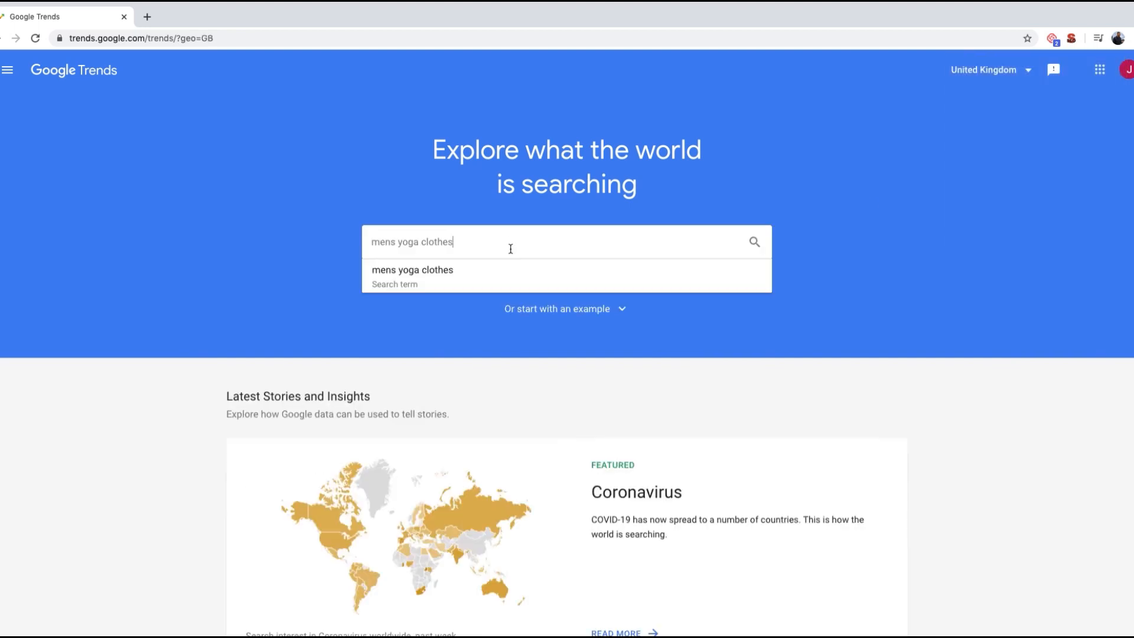
key(Return)
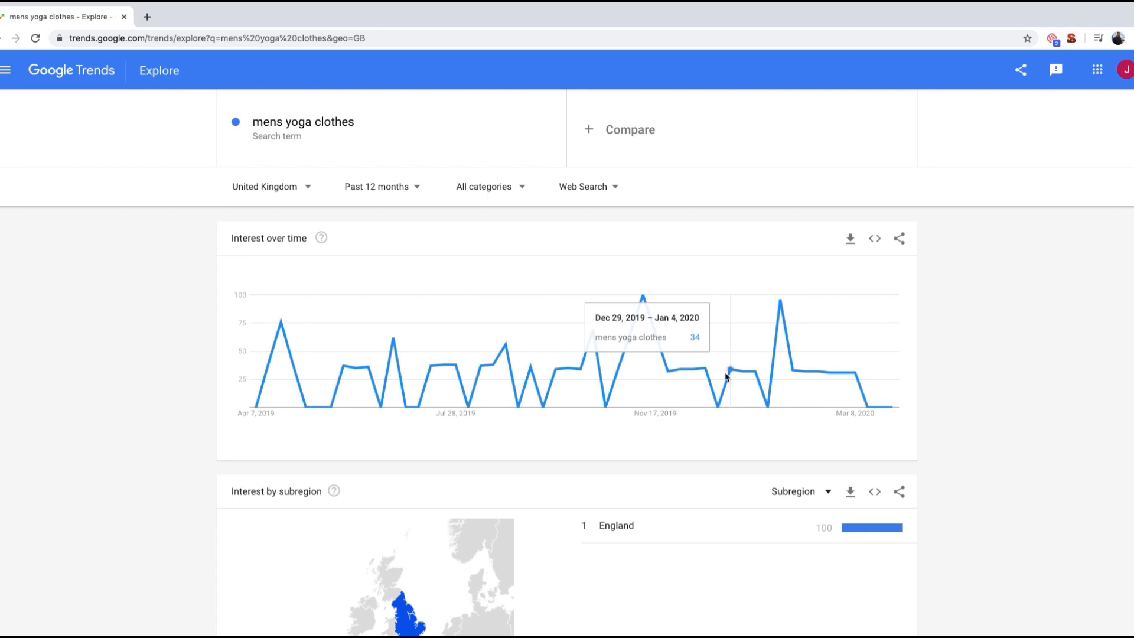
click(409, 194)
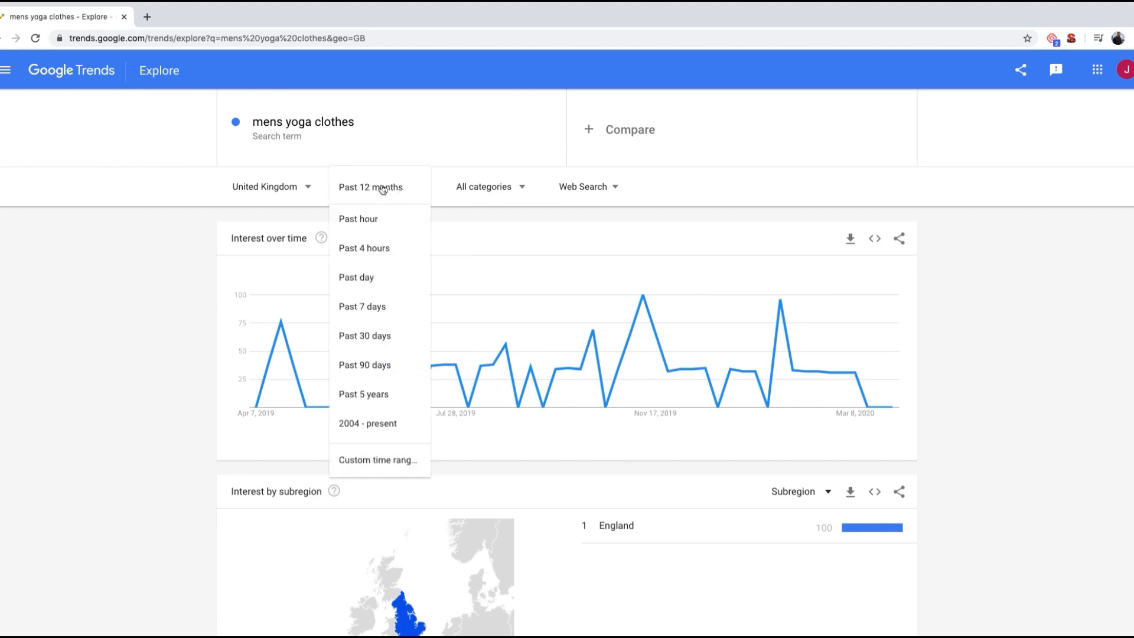
click(374, 430)
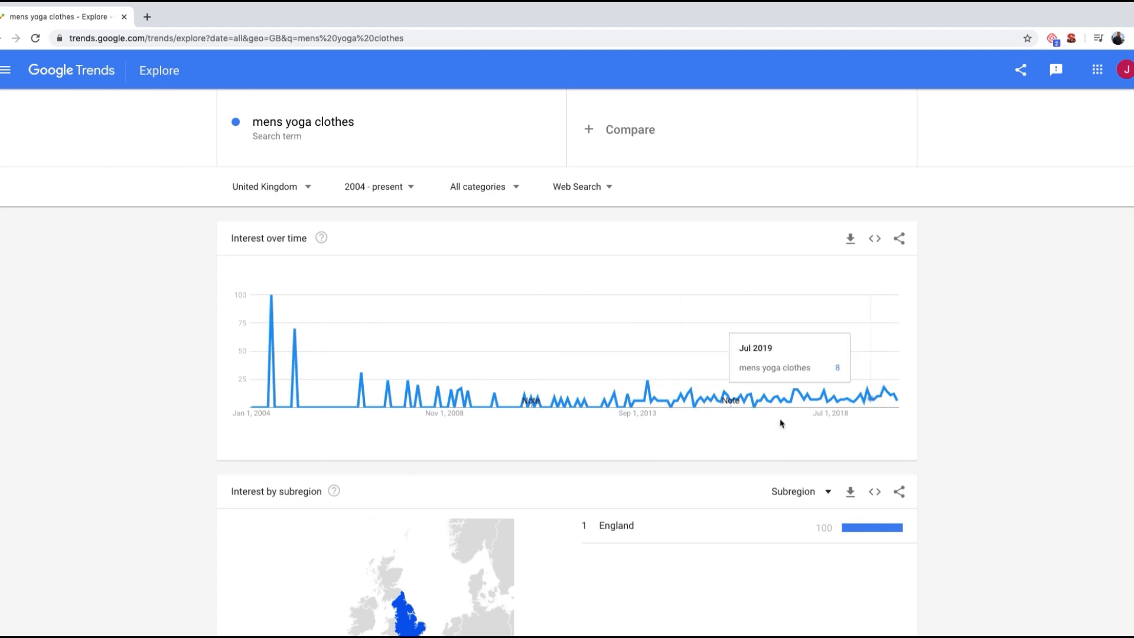
Step: Copy the keyword "yoga clothes" from the Keyword Research - Template workbook and search for it in Google Trends in place of "mens yoga clothes"
key(ctrl+Left)
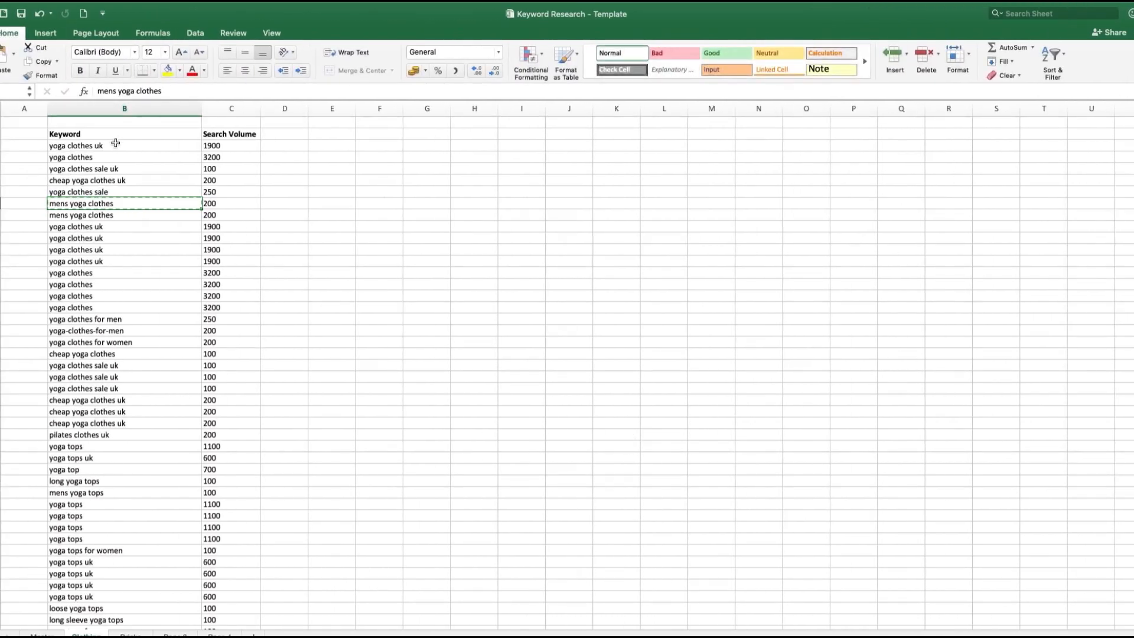
click(112, 155)
key(cmd+c)
key(ctrl+Right)
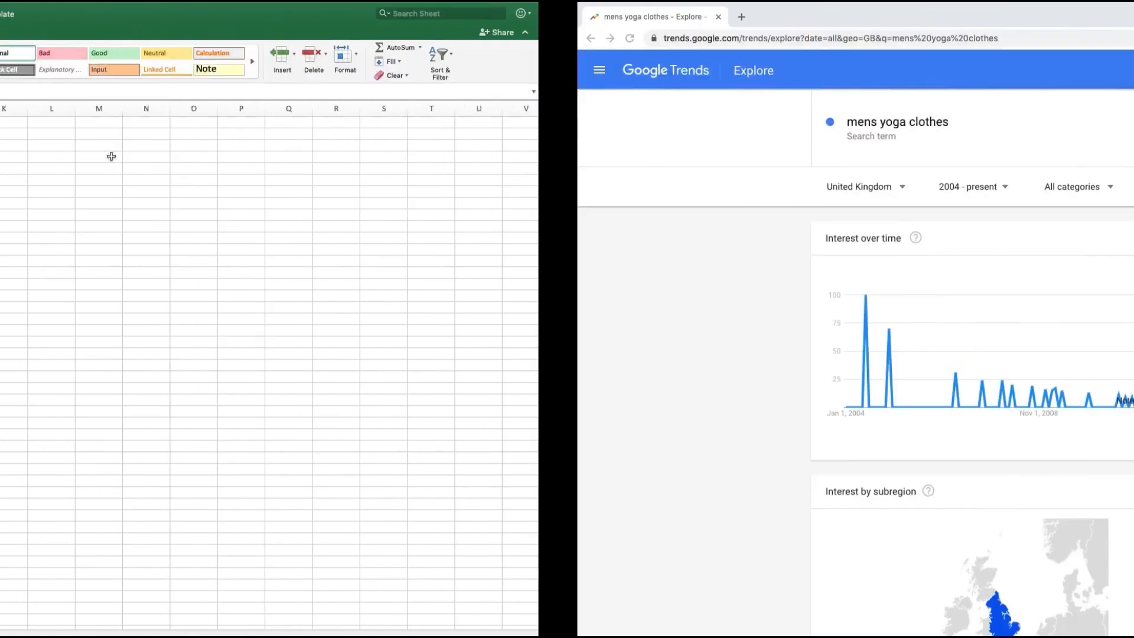
click(303, 128)
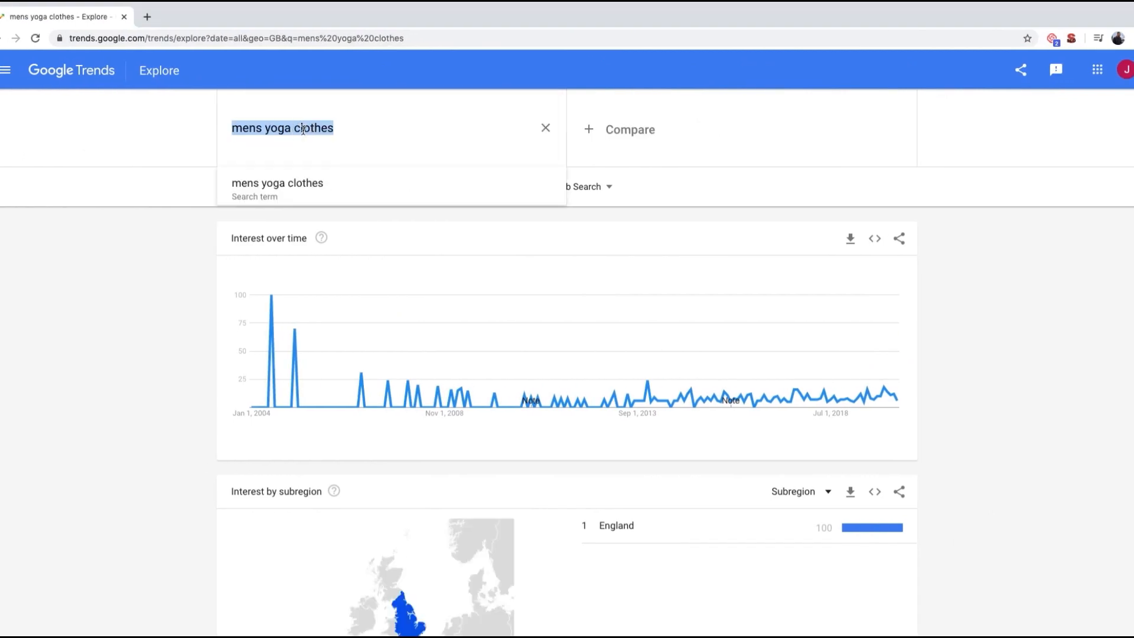
key(BackSpace)
key(super+v)
key(Return)
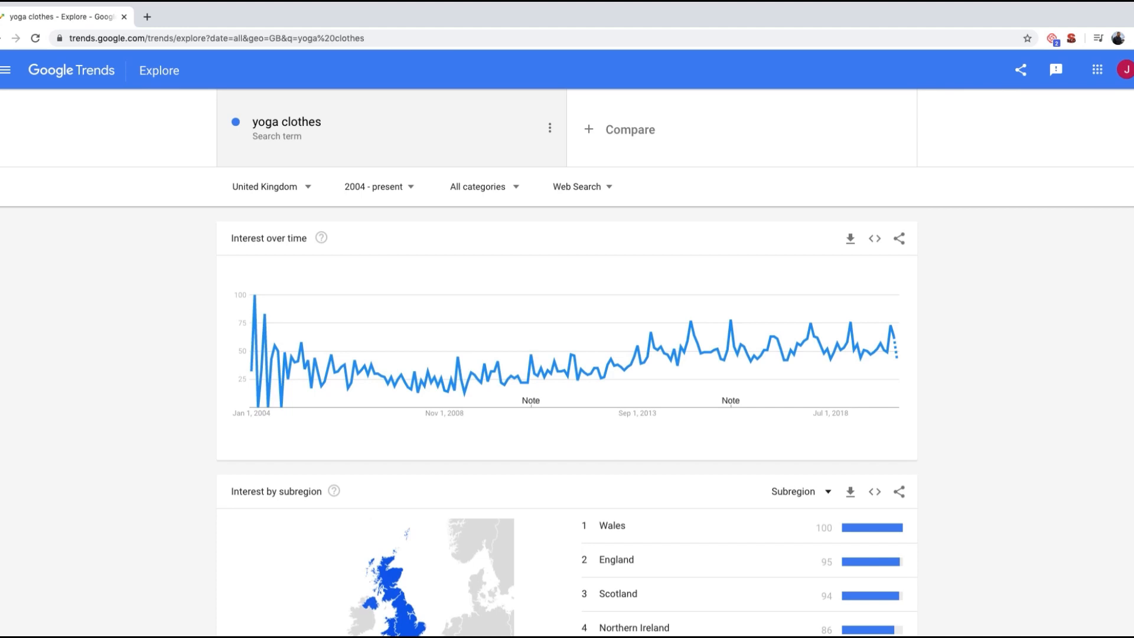
Step: Examine the interest over time and by subregion for "yoga clothes" and open the related query "yoga clothes women"
mouse_move(445, 382)
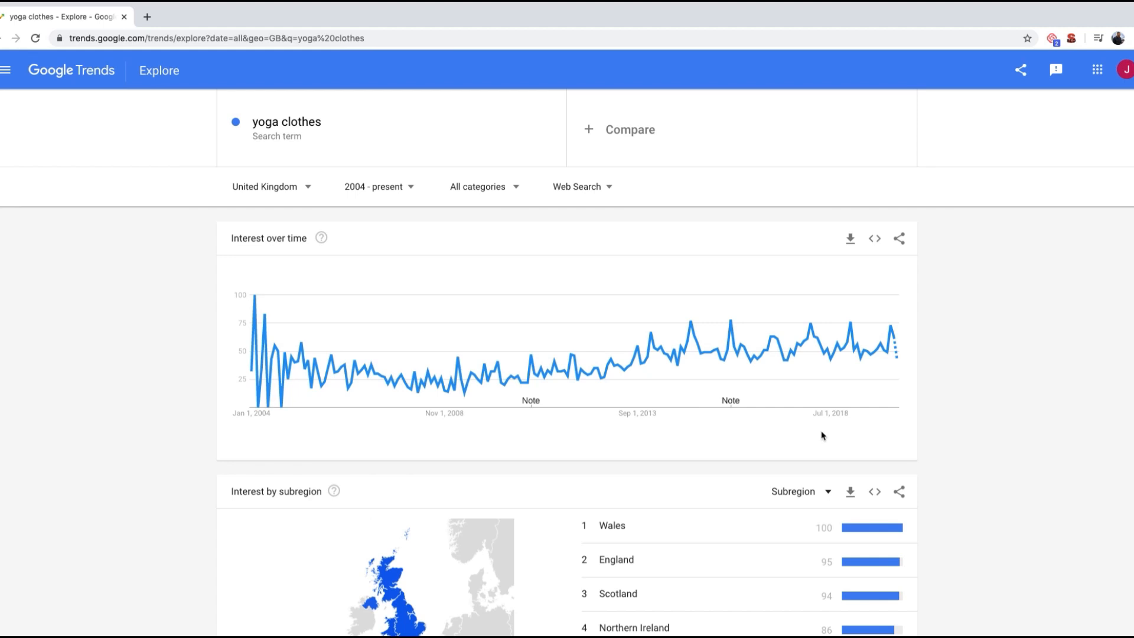
mouse_move(255, 314)
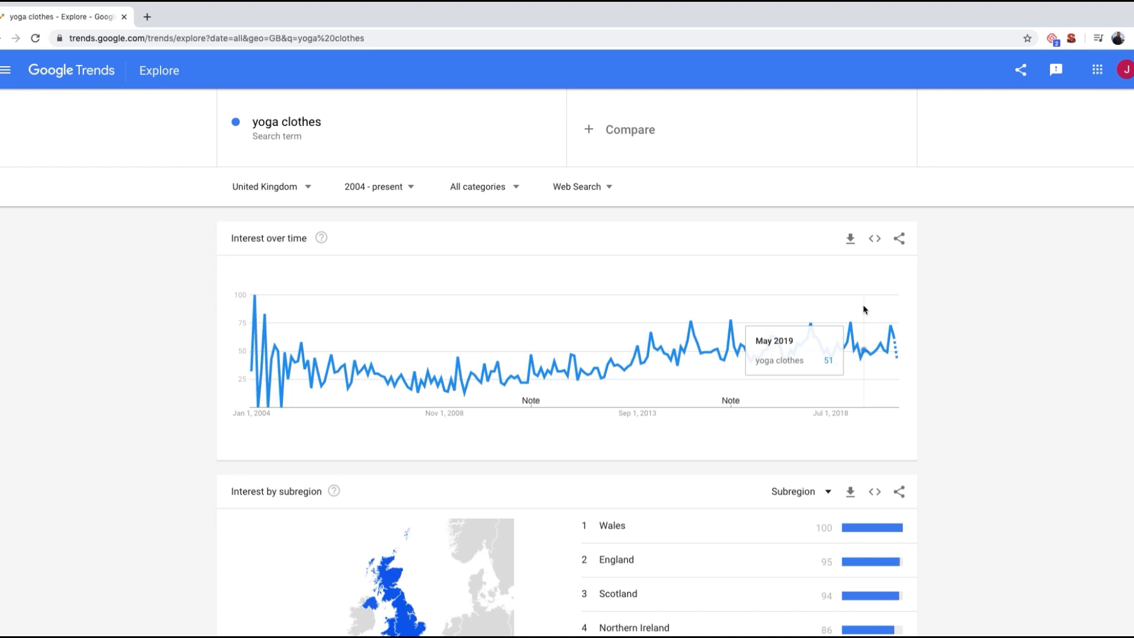
scroll(863, 309, down, 5)
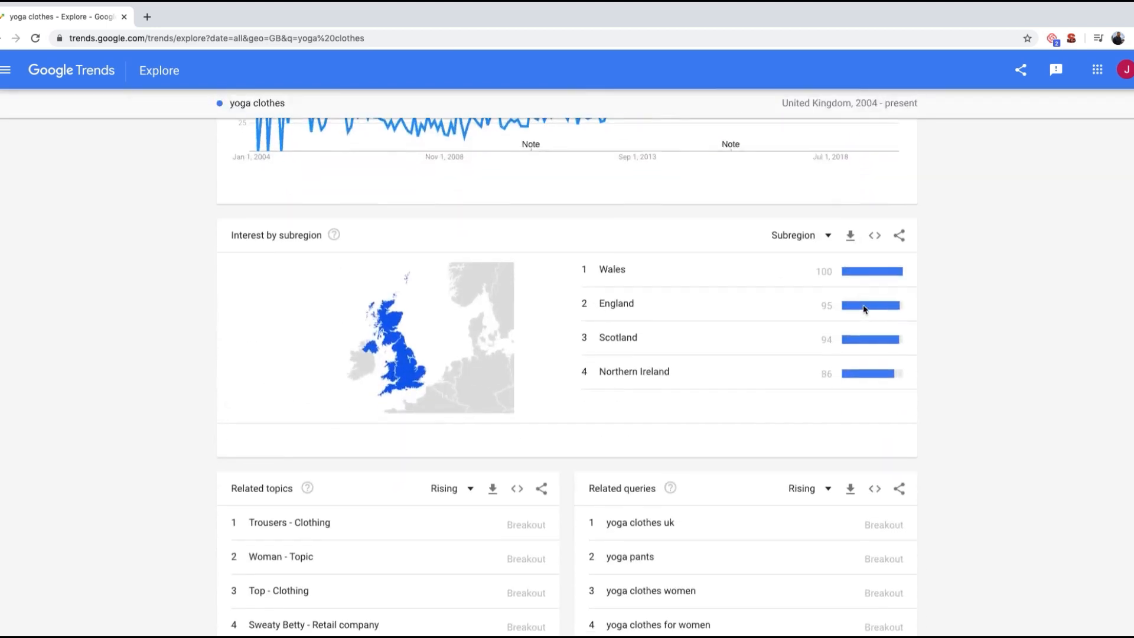
scroll(864, 309, down, 1)
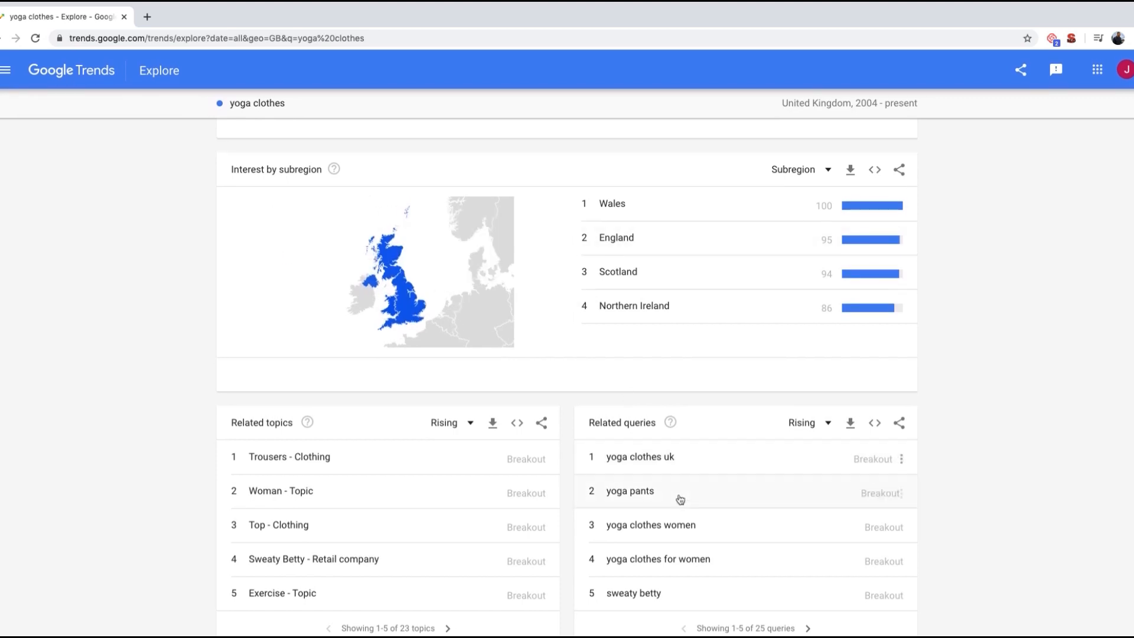
click(721, 529)
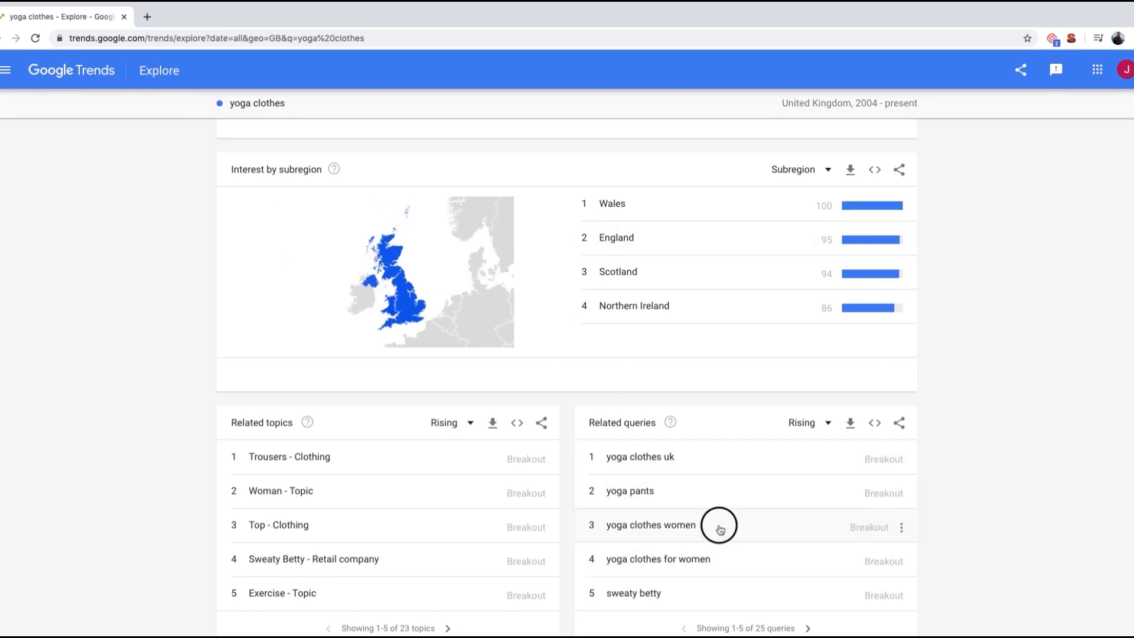